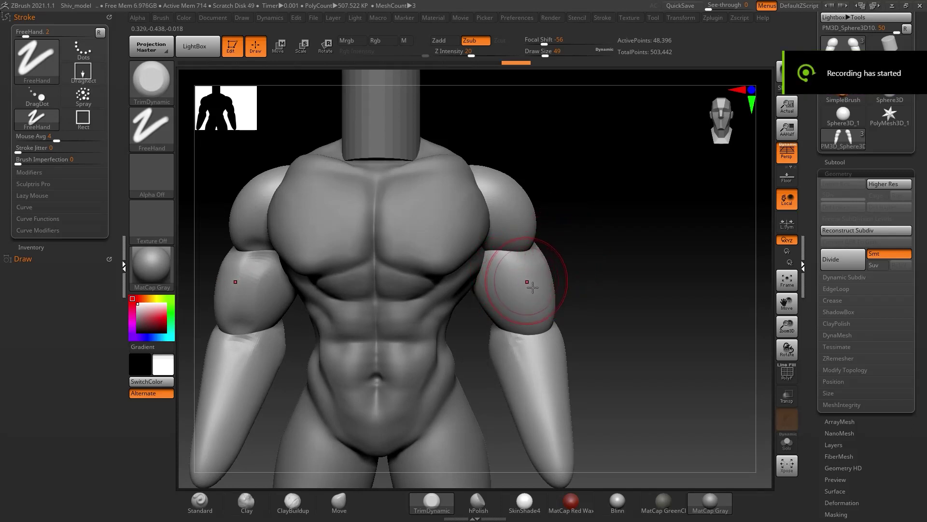
- Expand the Modify Topology options and orbit the figure to view the forearms and hips
left_click(849, 372)
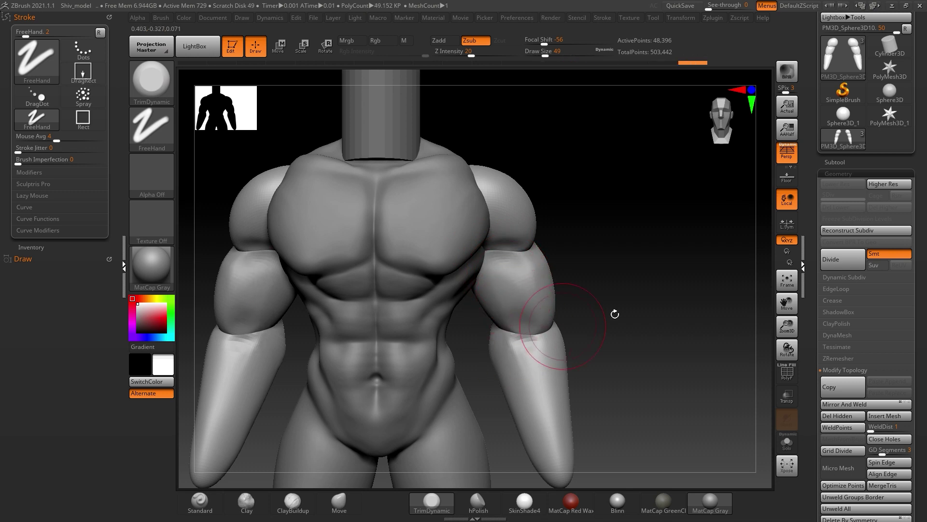
left_click_drag(594, 321, 611, 206, "alt")
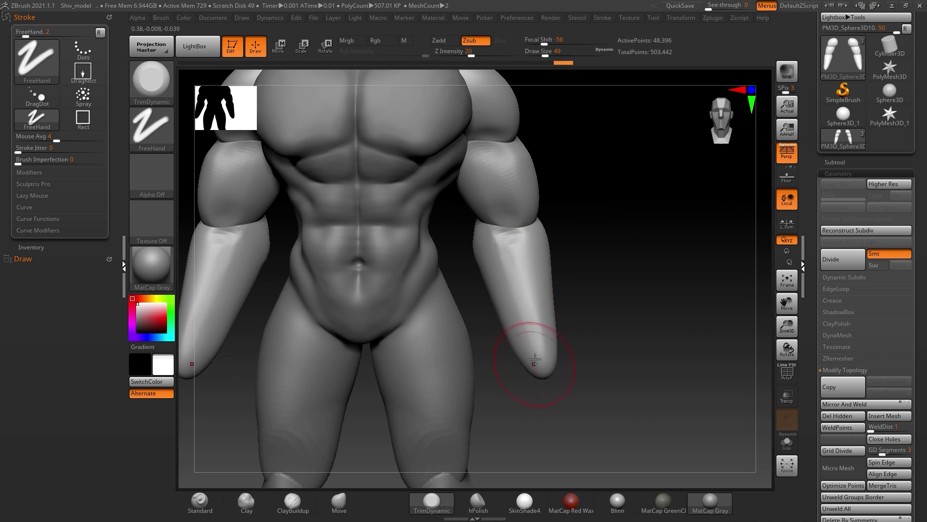
mouse_move(596, 298)
left_mouse_down()
mouse_move(594, 288)
mouse_move(534, 298)
left_mouse_up()
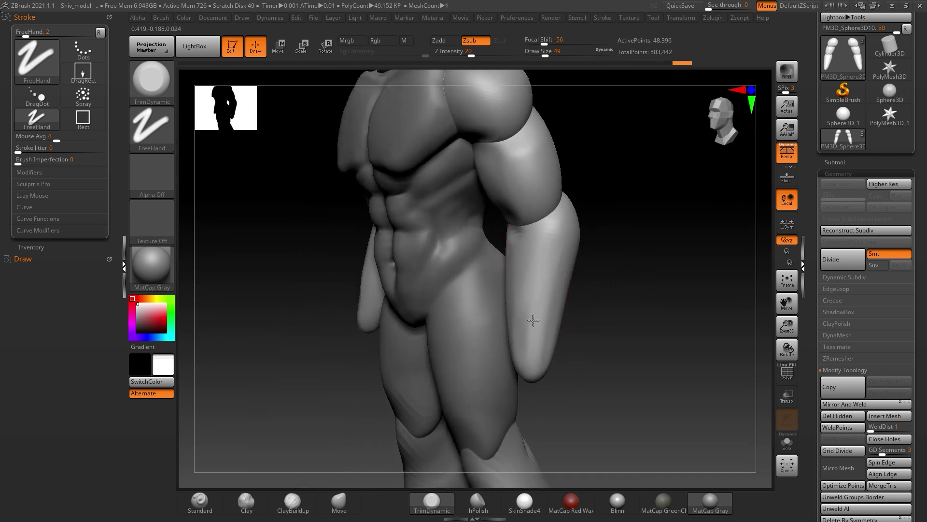
left_click_drag(621, 279, 627, 304, "shift")
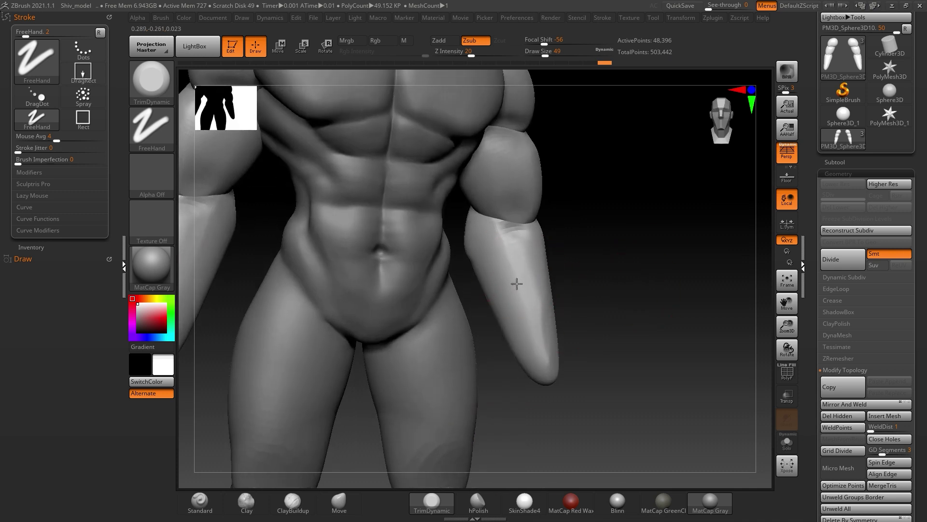
- Try a sculpt stroke on the forearm, undo it, and orbit to a side view
left_click_drag(508, 246, 534, 356)
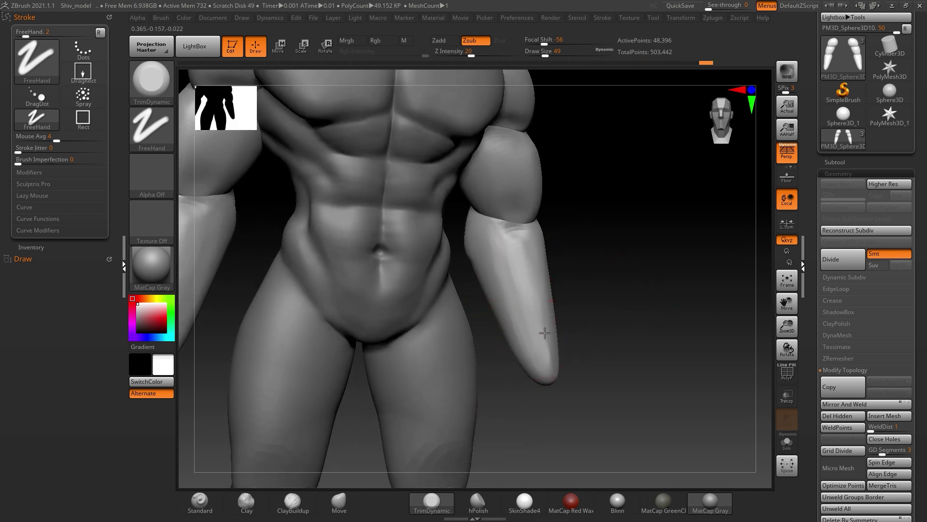
key("ctrl+z")
key("ctrl+z")
key("ctrl+z")
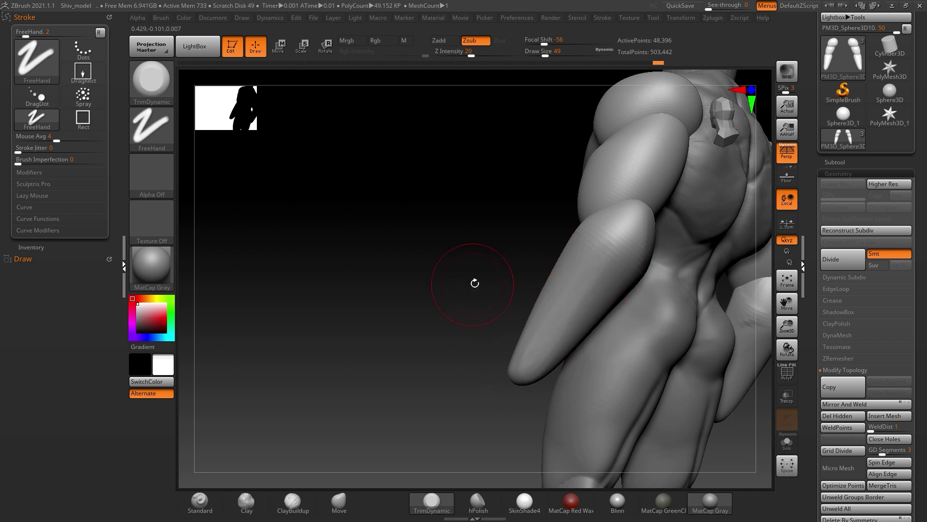
mouse_move(447, 246)
left_mouse_down()
mouse_move(434, 259)
mouse_move(604, 310)
mouse_move(622, 290)
mouse_move(561, 289)
left_mouse_up()
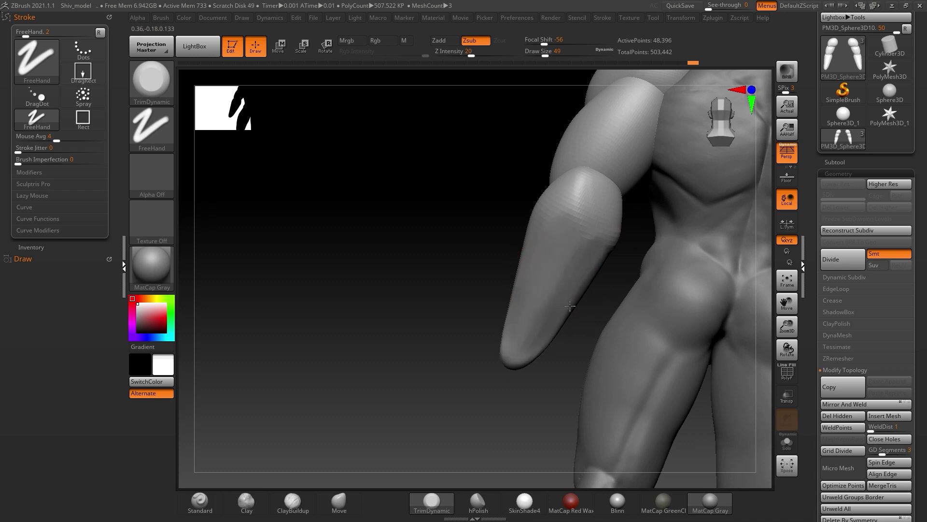
left_click(787, 442)
- Orbit around the solo legs and trim a flat plane onto the lower right leg with TrimDynamic
mouse_move(723, 410)
left_mouse_down()
mouse_move(638, 309)
mouse_move(458, 276)
left_mouse_up()
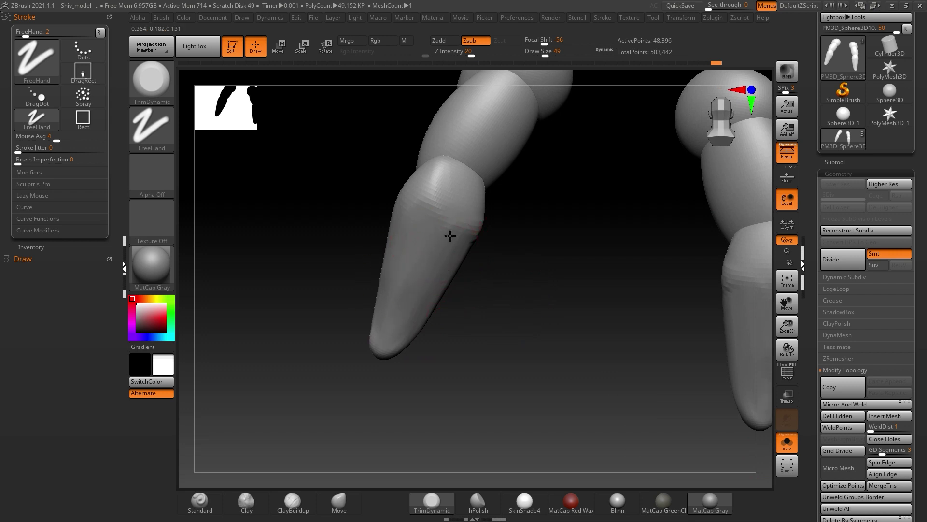
mouse_move(537, 266)
left_mouse_down()
mouse_move(526, 242)
mouse_move(467, 257)
left_mouse_up()
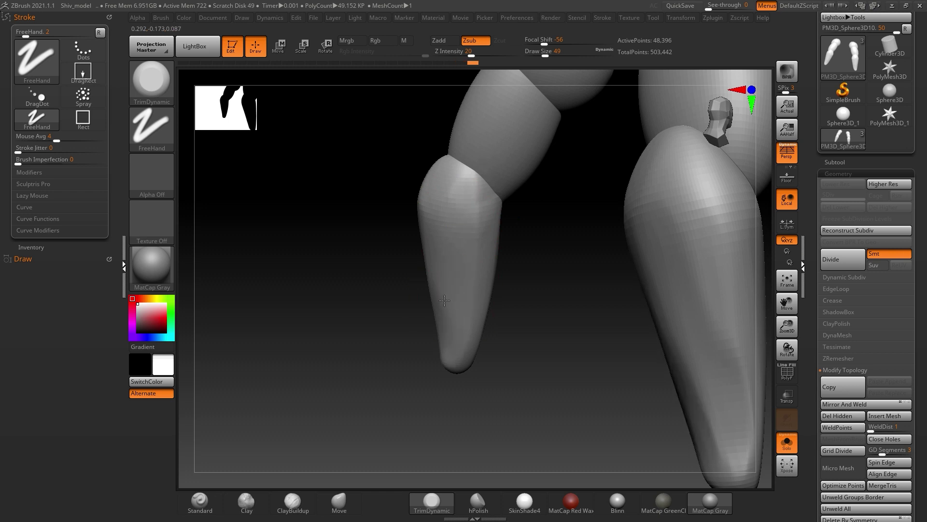
left_click_drag(523, 274, 455, 238)
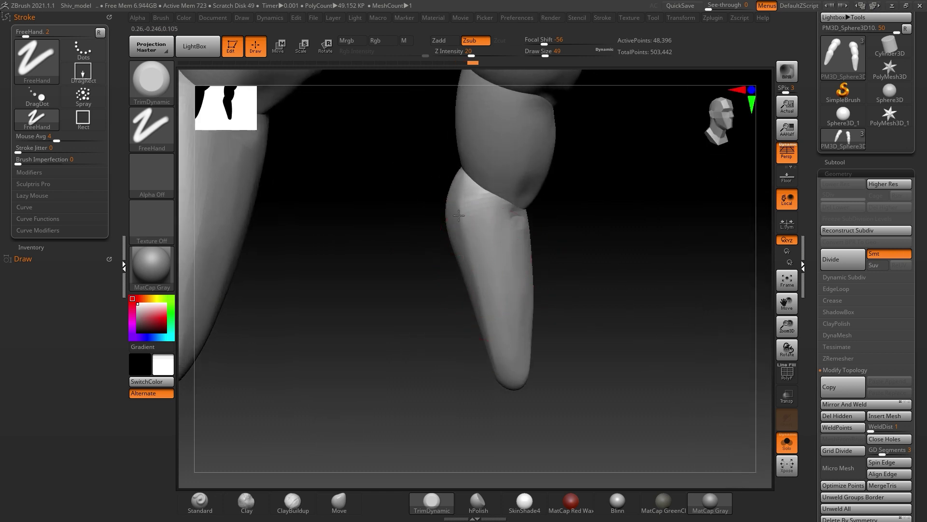
mouse_move(555, 298)
left_mouse_down()
mouse_move(590, 297)
mouse_move(514, 244)
left_mouse_up()
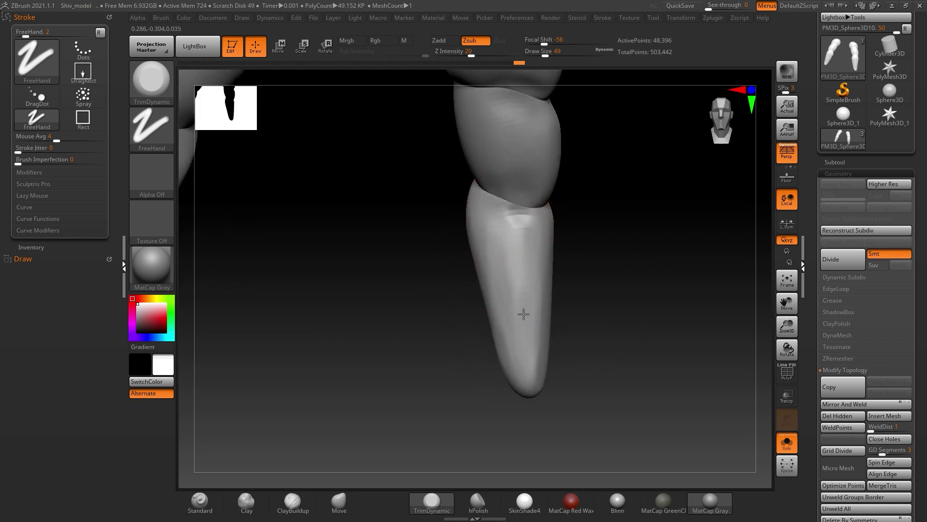
left_click_drag(627, 283, 586, 287)
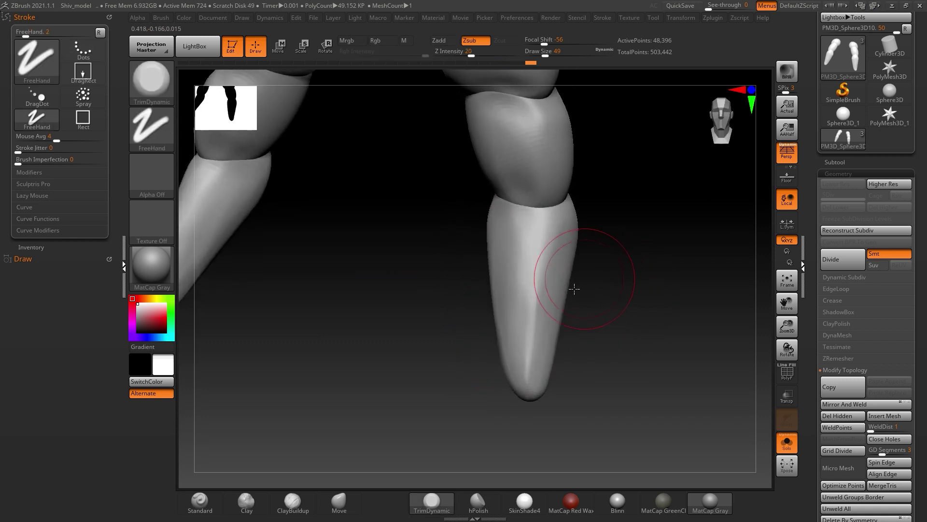
mouse_move(539, 342)
left_mouse_down()
mouse_move(595, 284)
mouse_move(595, 234)
left_mouse_up()
mouse_move(577, 303)
left_mouse_down()
mouse_move(564, 315)
mouse_move(560, 307)
mouse_move(593, 265)
mouse_move(555, 360)
left_mouse_up()
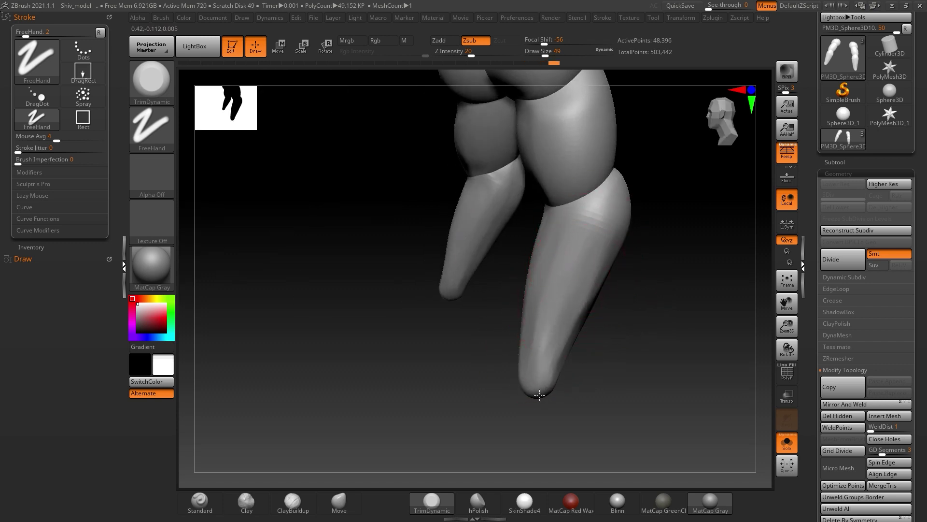
- Bring up the reference illustration and carve flat TrimDynamic planes across the shin and knee
key("super+Tab")
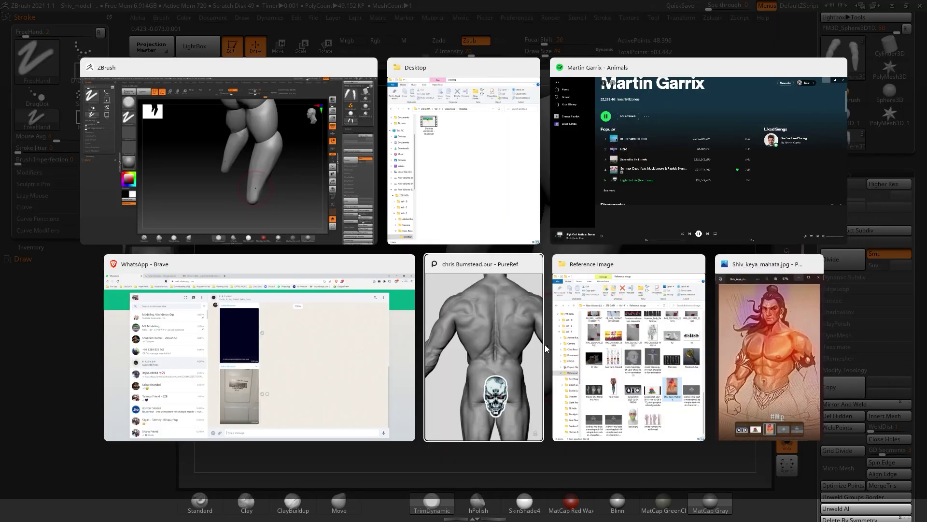
key("Return")
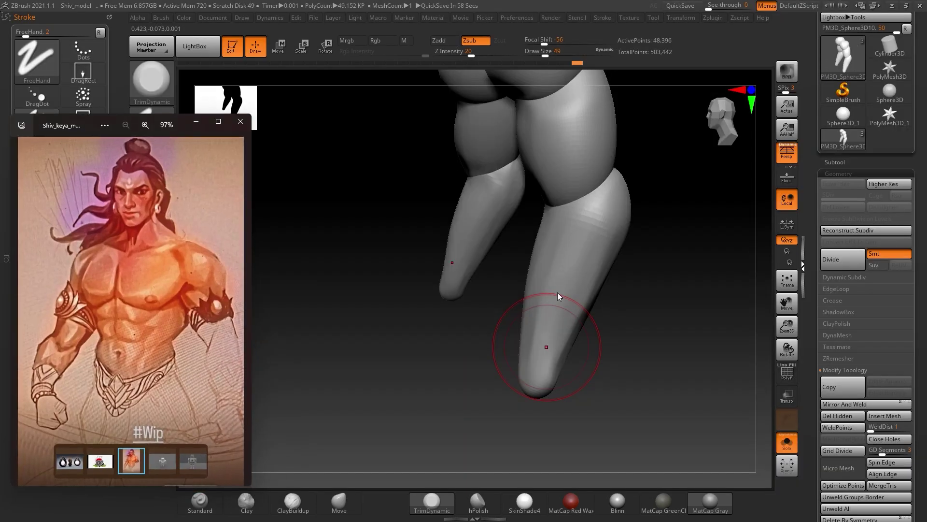
left_click_drag(557, 259, 555, 277)
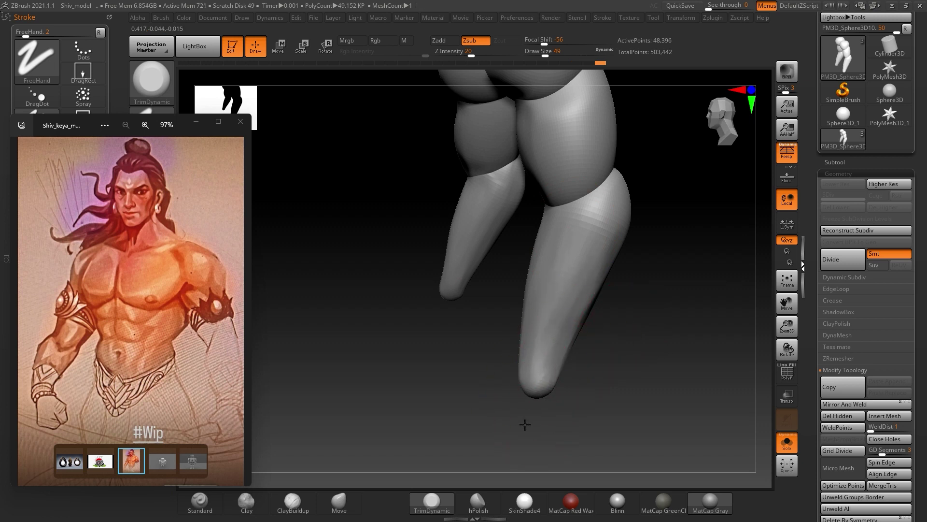
mouse_move(540, 416)
left_mouse_down()
mouse_move(630, 306)
mouse_move(560, 390)
left_mouse_up()
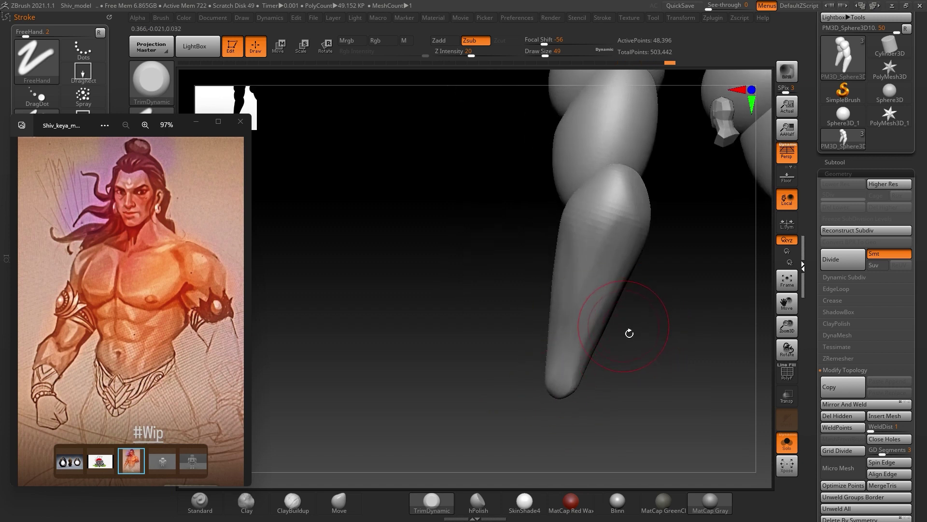
left_click_drag(604, 275, 617, 207)
- Shift-smooth stroke marks off the thigh and undo a dent on the knee ball
mouse_move(676, 251)
left_mouse_down()
mouse_move(696, 261)
mouse_move(636, 317)
mouse_move(646, 261)
mouse_move(570, 197)
mouse_move(585, 201)
mouse_move(568, 251)
left_mouse_up()
mouse_move(586, 196)
left_mouse_down("shift")
mouse_move(559, 302)
mouse_move(578, 208)
mouse_move(560, 252)
left_mouse_up("shift")
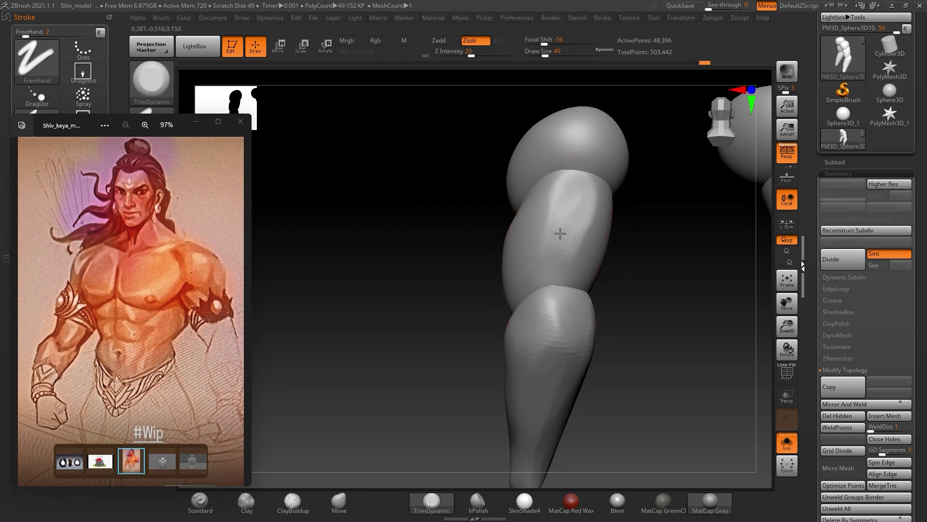
mouse_move(646, 257)
left_mouse_down()
mouse_move(630, 281)
mouse_move(599, 202)
mouse_move(556, 216)
mouse_move(543, 246)
left_mouse_up()
key("ctrl+z")
key("space")
- Lower Z Intensity to 8, then lightly trim and smooth the knee ball and shin
left_click_drag(547, 285, 552, 282)
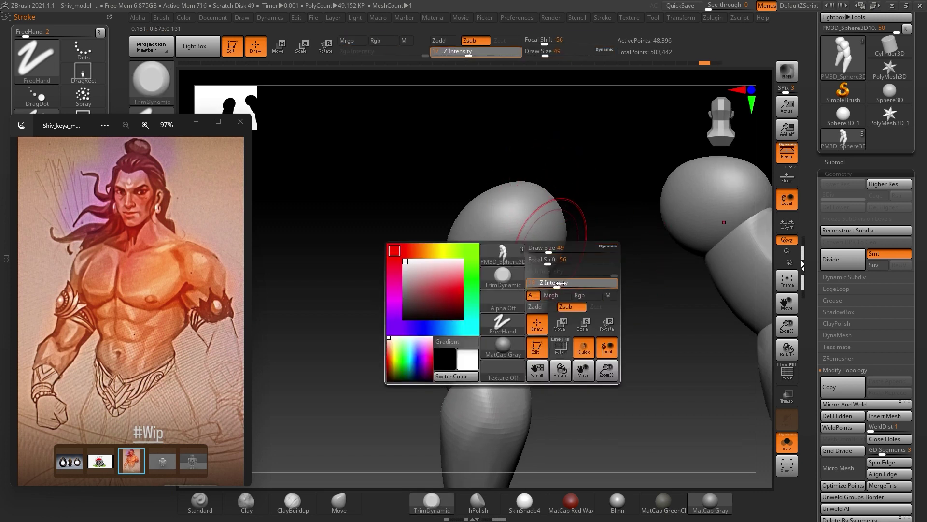
left_click_drag(557, 284, 551, 284)
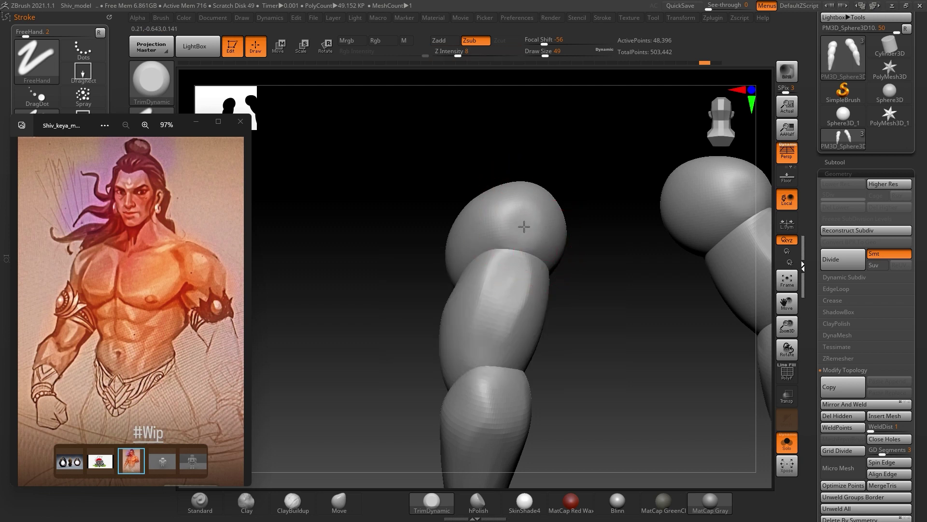
left_click_drag(536, 202, 534, 207)
mouse_move(528, 269)
left_mouse_down()
mouse_move(525, 286)
mouse_move(598, 261)
mouse_move(594, 223)
mouse_move(590, 242)
mouse_move(535, 191)
left_mouse_up()
key("shift")
mouse_move(495, 156)
left_mouse_down("shift")
mouse_move(547, 188)
mouse_move(564, 243)
mouse_move(551, 216)
mouse_move(560, 224)
mouse_move(541, 232)
left_mouse_up("shift")
- Flatten and smooth the lower-leg segment, then zoom in on the knee and upper leg
mouse_move(420, 338)
left_mouse_down()
mouse_move(437, 333)
mouse_move(440, 358)
left_mouse_up()
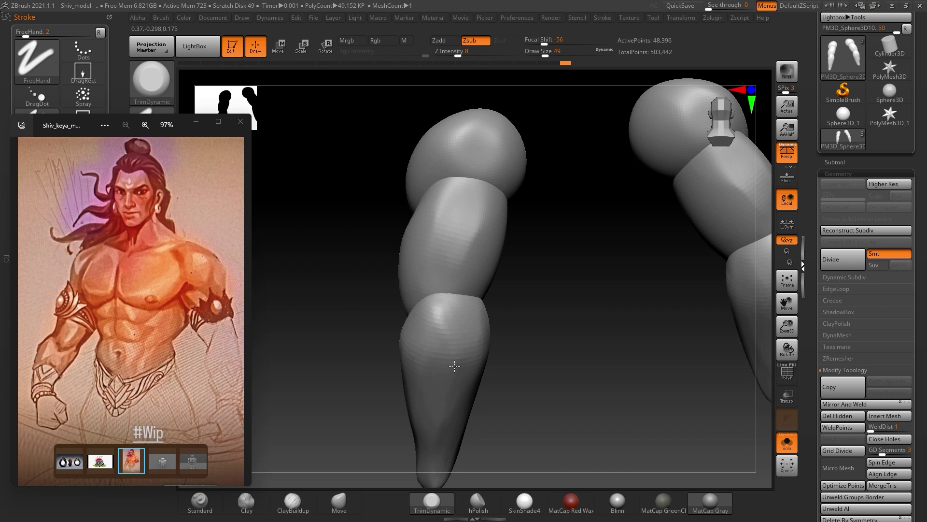
mouse_move(435, 413)
left_mouse_down()
mouse_move(552, 307)
mouse_move(528, 341)
mouse_move(573, 285)
mouse_move(476, 317)
left_mouse_up()
key("shift")
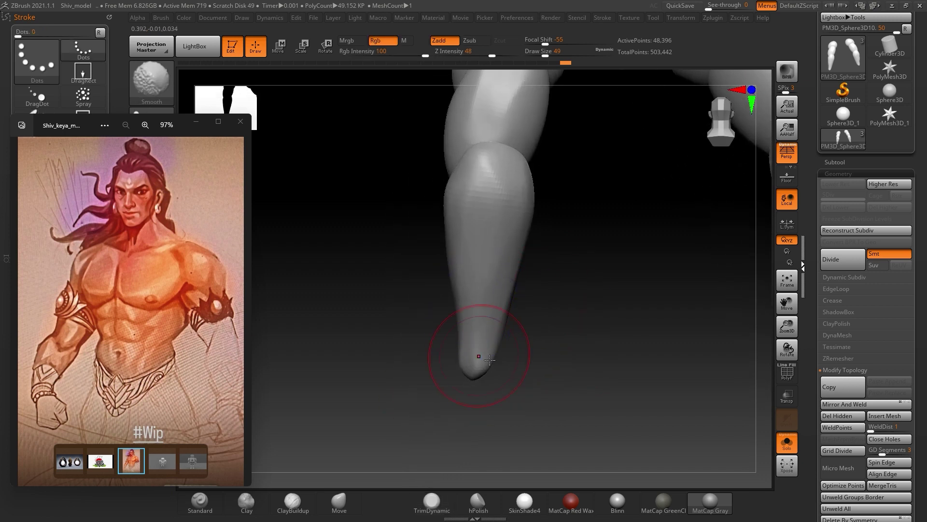
mouse_move(576, 336)
left_mouse_down()
mouse_move(577, 323)
mouse_move(618, 331)
mouse_move(552, 412)
mouse_move(615, 303)
mouse_move(590, 308)
mouse_move(559, 265)
mouse_move(498, 249)
mouse_move(471, 267)
left_mouse_up()
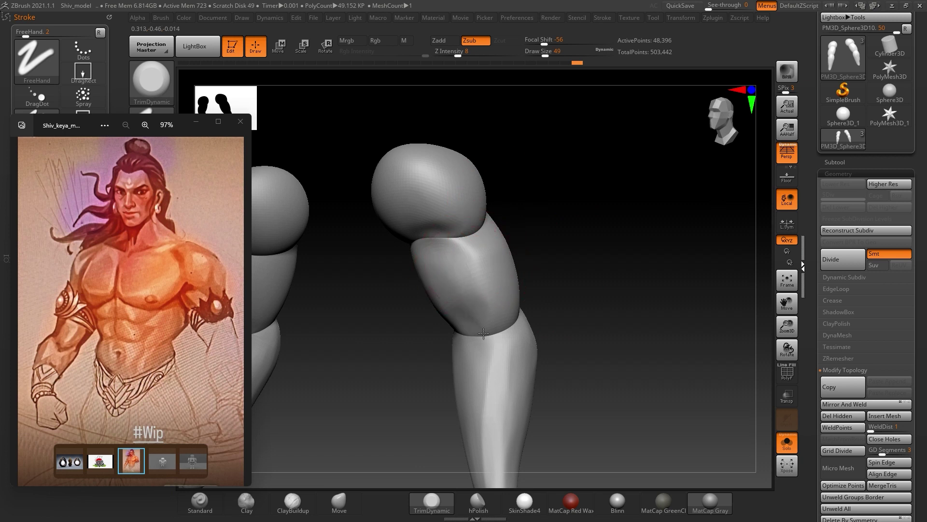
mouse_move(559, 302)
left_mouse_down()
mouse_move(621, 242)
mouse_move(637, 209)
mouse_move(570, 230)
left_mouse_up()
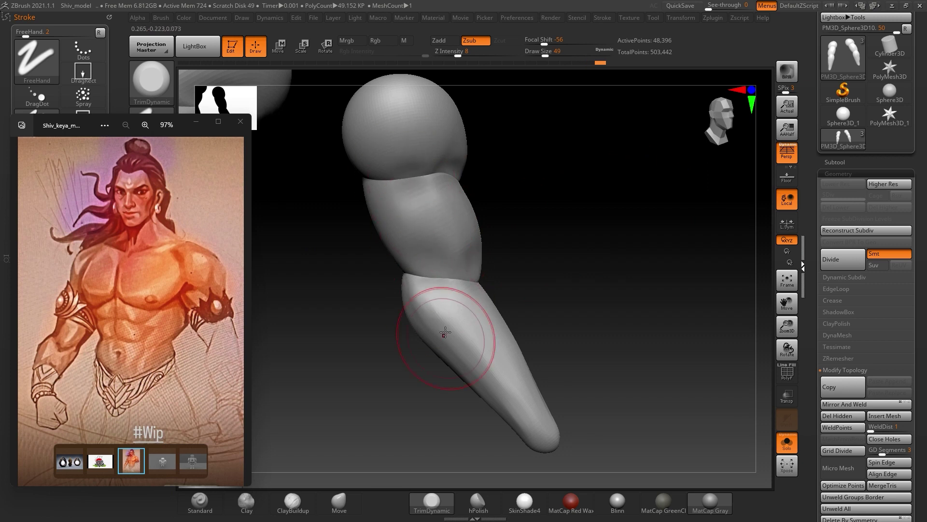
left_click_drag(559, 253, 539, 206, "alt")
- Smooth the shin, upper leg and knee ball surfaces
left_click_drag(440, 300, 483, 338, "shift")
left_click_drag(416, 242, 472, 322, "shift")
left_click_drag(591, 227, 559, 248)
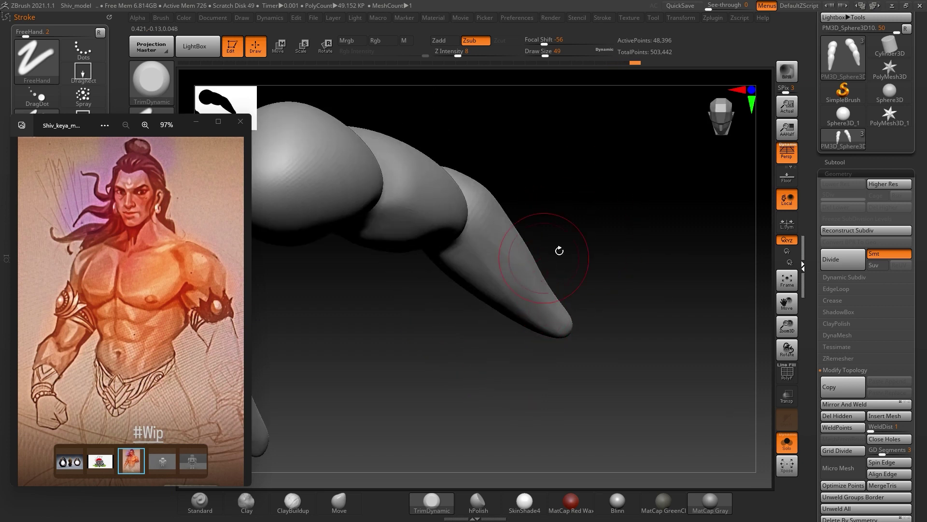
mouse_move(579, 208)
left_mouse_down()
mouse_move(542, 252)
mouse_move(503, 249)
left_mouse_up()
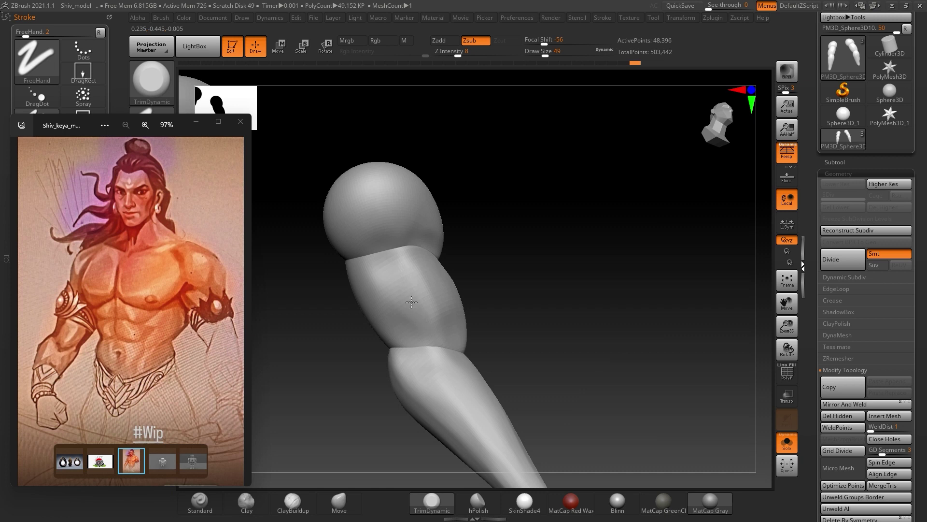
left_click_drag(513, 237, 525, 297, "alt")
mouse_move(377, 241)
left_mouse_down("shift")
mouse_move(392, 271)
mouse_move(379, 253)
left_mouse_up("shift")
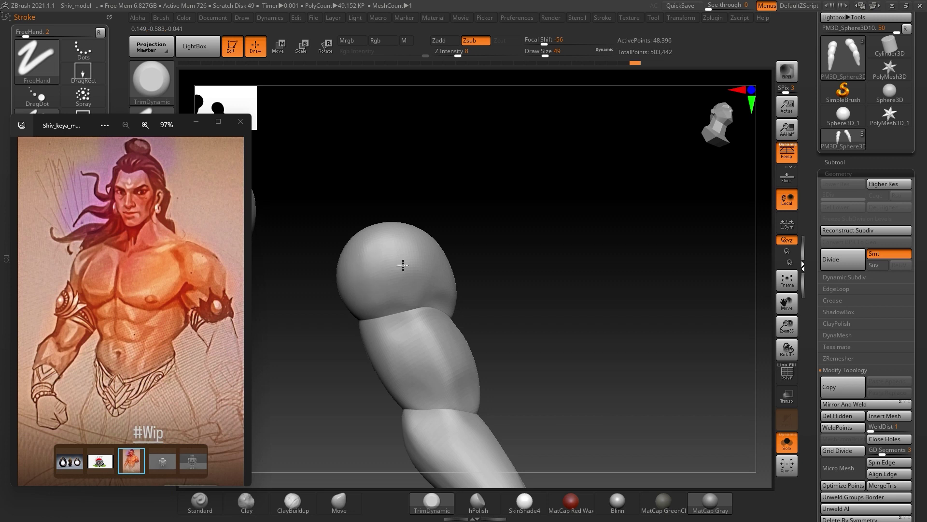
- Sculpt along the thigh near its crease and shape the knee area
left_click_drag(601, 259, 459, 287)
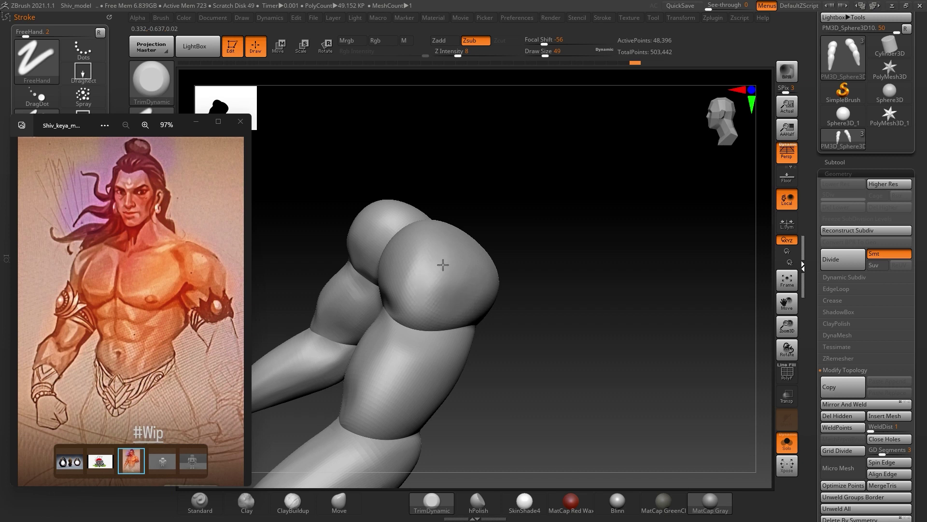
left_click_drag(423, 301, 452, 301)
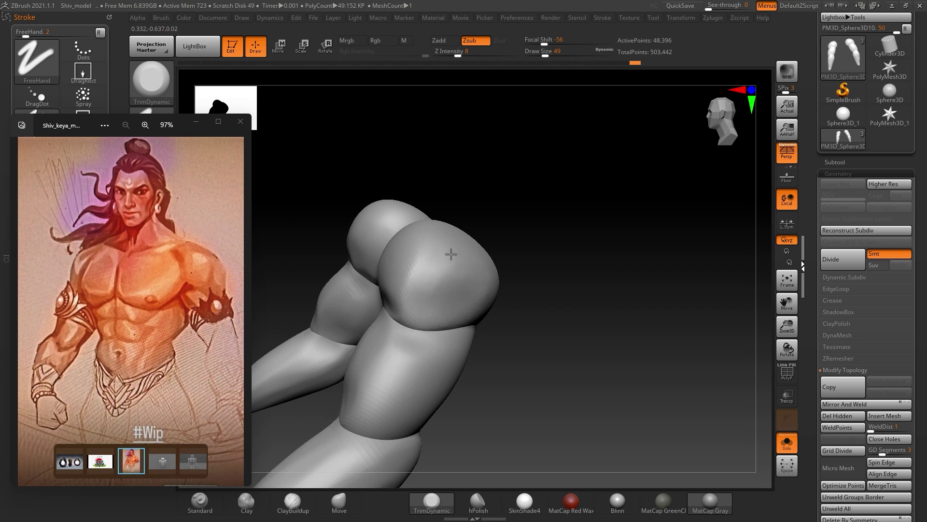
left_click_drag(512, 241, 615, 219)
left_click_drag(594, 285, 587, 276)
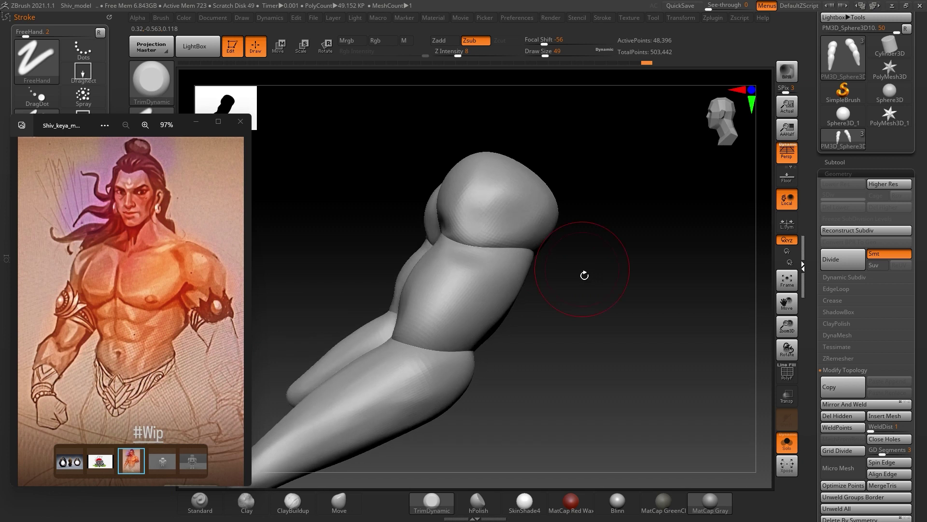
mouse_move(578, 293)
left_mouse_down()
mouse_move(591, 289)
mouse_move(580, 307)
left_mouse_up()
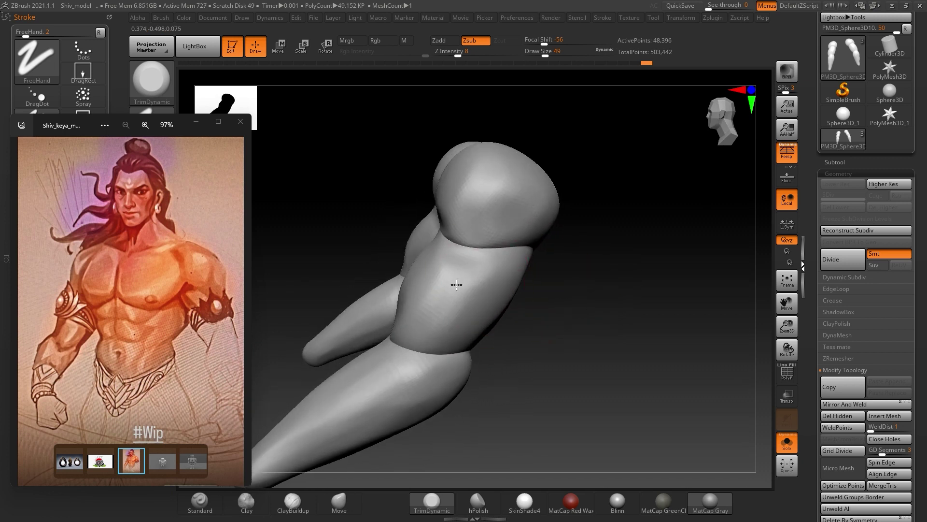
mouse_move(556, 314)
left_mouse_down()
mouse_move(616, 250)
mouse_move(599, 271)
left_mouse_up()
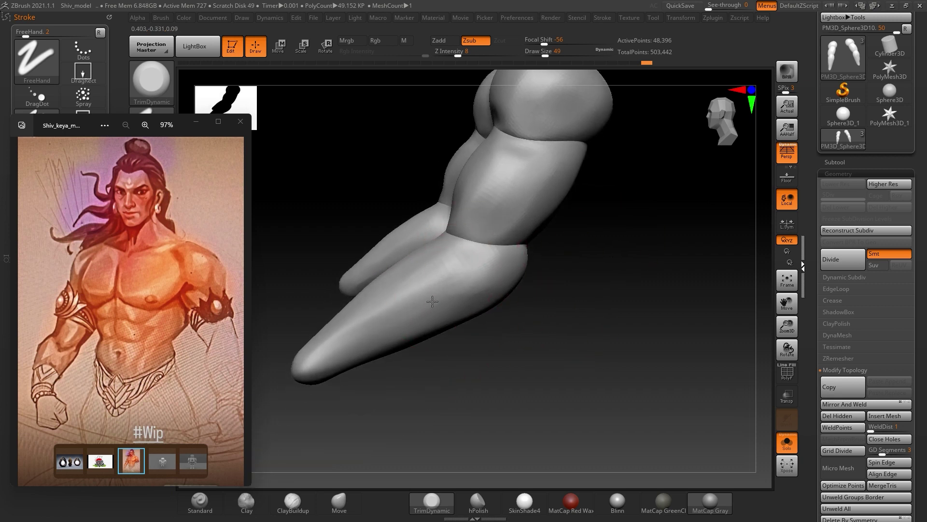
left_click_drag(442, 290, 423, 286)
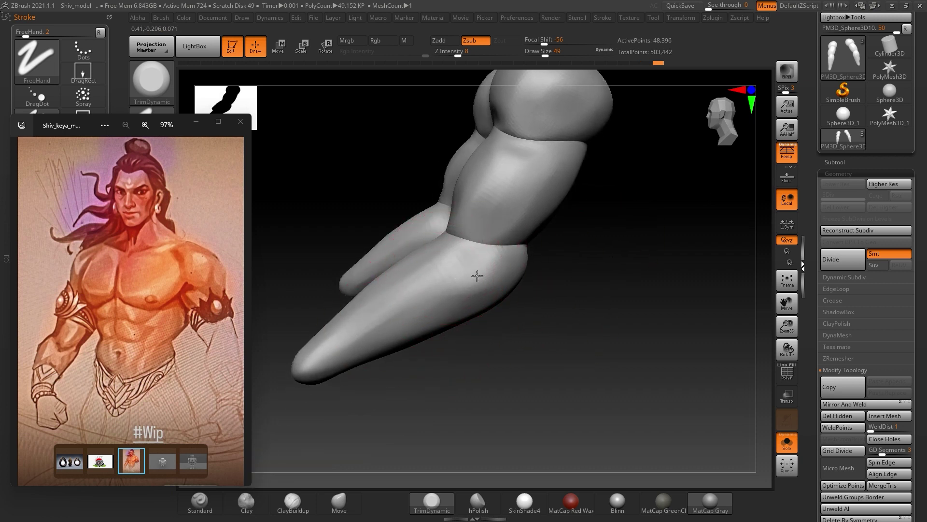
mouse_move(430, 276)
left_mouse_down()
mouse_move(490, 281)
mouse_move(412, 329)
mouse_move(489, 257)
left_mouse_up()
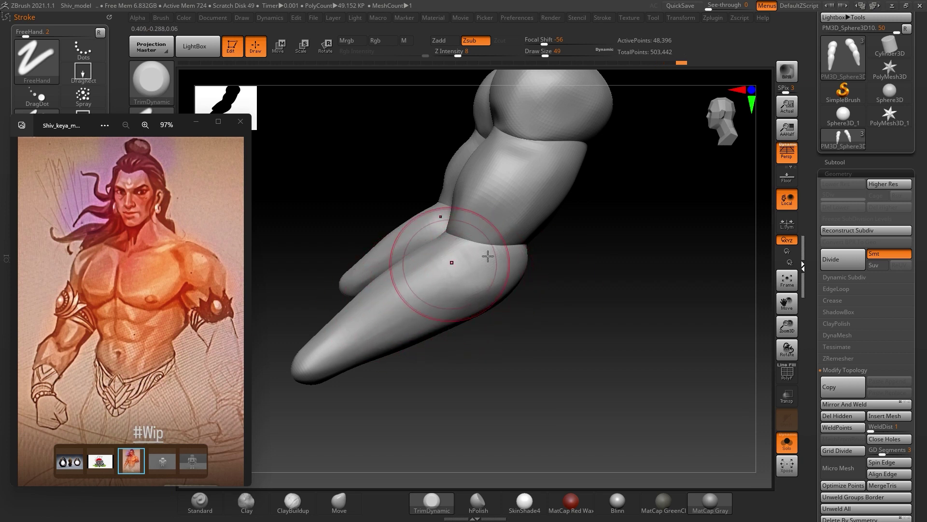
- Sculpt along the thigh and build up form on the lower leg
mouse_move(361, 331)
left_mouse_down()
mouse_move(469, 262)
mouse_move(352, 352)
left_mouse_up()
mouse_move(555, 362)
left_mouse_down()
mouse_move(625, 312)
mouse_move(621, 323)
mouse_move(604, 321)
mouse_move(621, 325)
mouse_move(555, 300)
mouse_move(442, 316)
left_mouse_up()
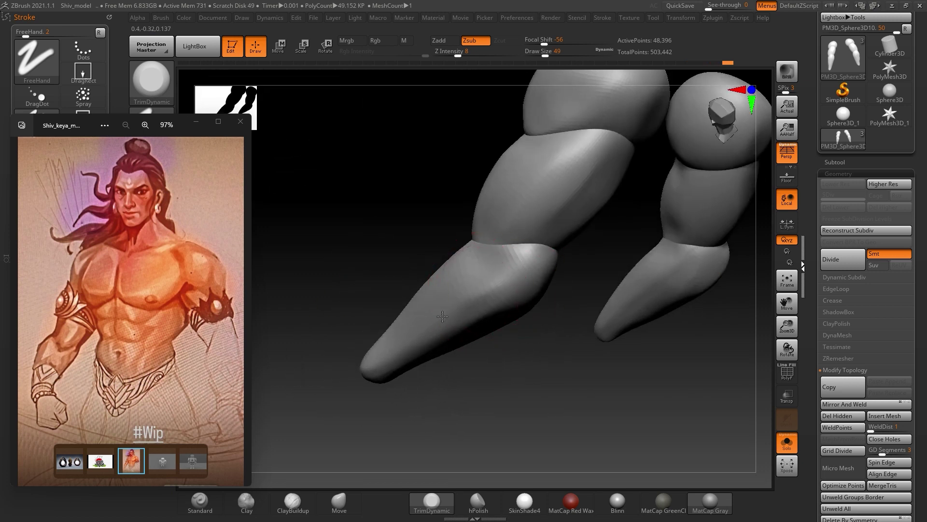
left_click_drag(427, 359, 498, 316)
mouse_move(562, 362)
left_mouse_down()
mouse_move(570, 321)
mouse_move(586, 305)
left_mouse_up()
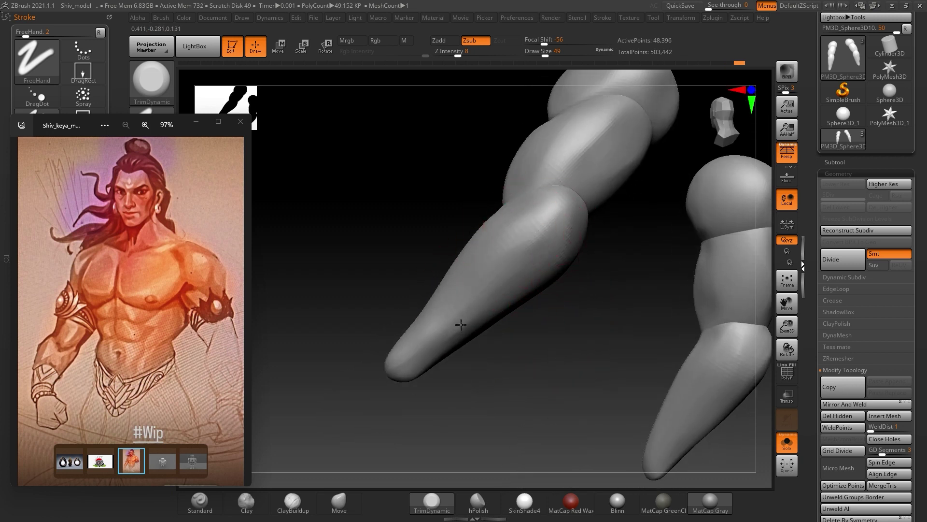
mouse_move(493, 257)
left_mouse_down()
mouse_move(518, 213)
mouse_move(467, 291)
left_mouse_up()
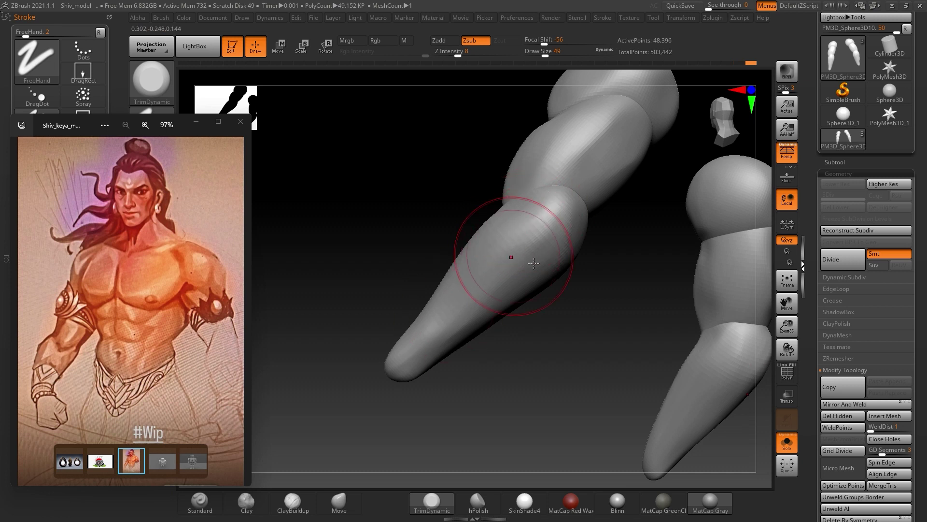
- Carve a faint crease down the lower leg's side, then view the framed legs from behind
mouse_move(592, 325)
left_mouse_down()
mouse_move(630, 364)
mouse_move(629, 321)
mouse_move(534, 248)
left_mouse_up()
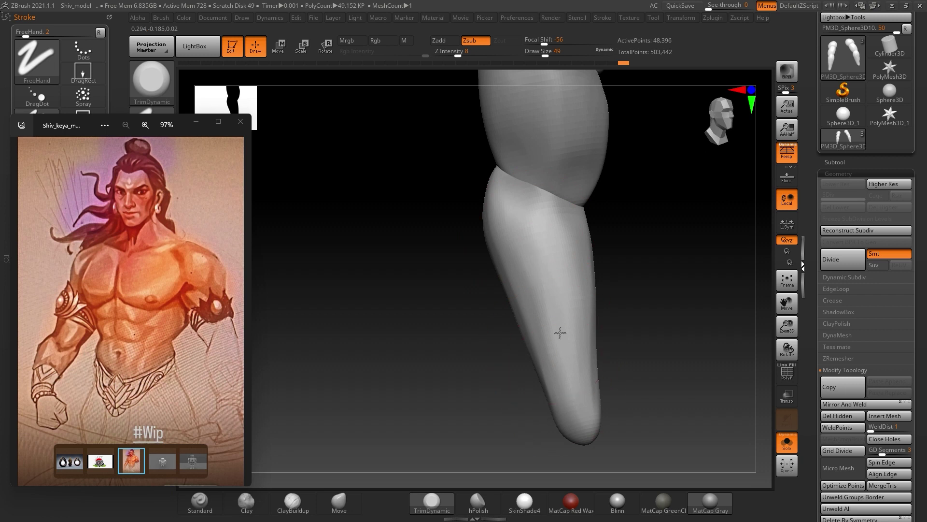
left_click_drag(498, 251, 544, 309)
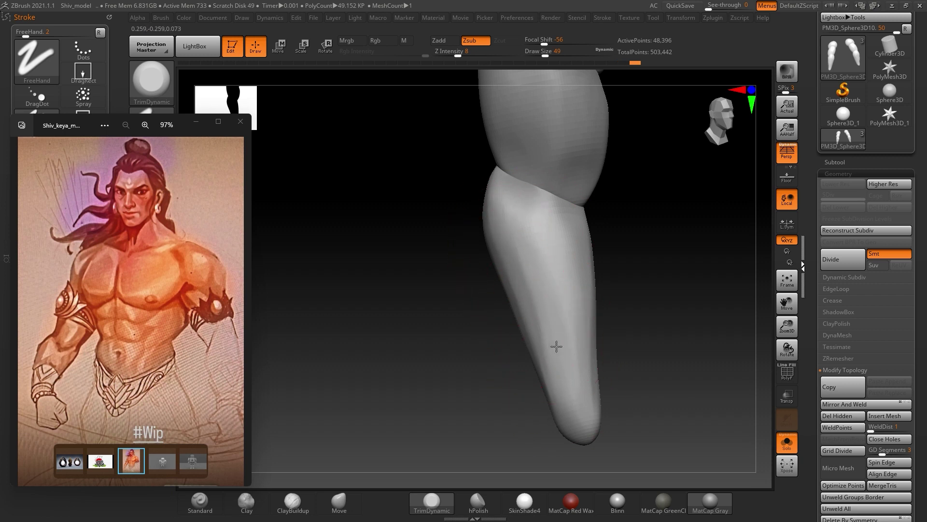
mouse_move(638, 298)
left_mouse_down()
mouse_move(642, 331)
mouse_move(654, 290)
mouse_move(579, 313)
mouse_move(588, 296)
left_mouse_up()
key("f")
key("f")
mouse_move(654, 289)
left_mouse_down()
mouse_move(596, 349)
mouse_move(490, 294)
left_mouse_up()
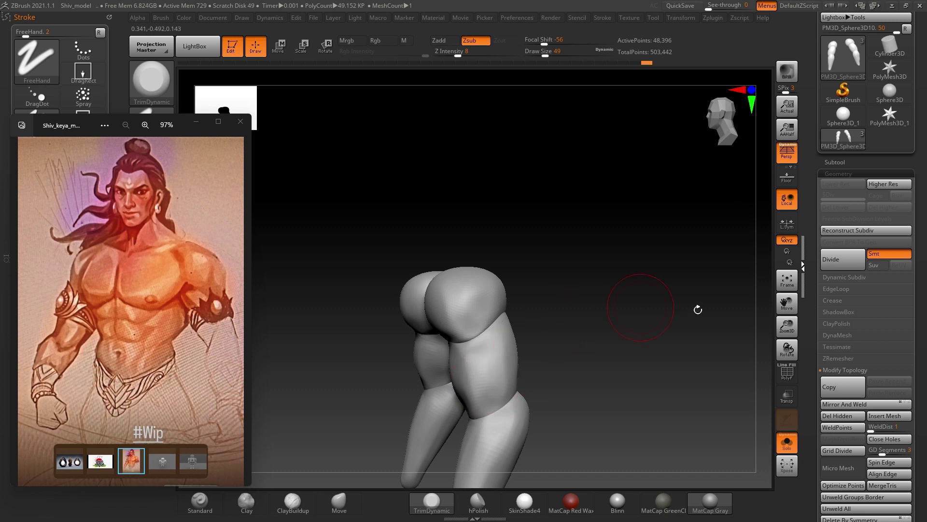
left_click(838, 335)
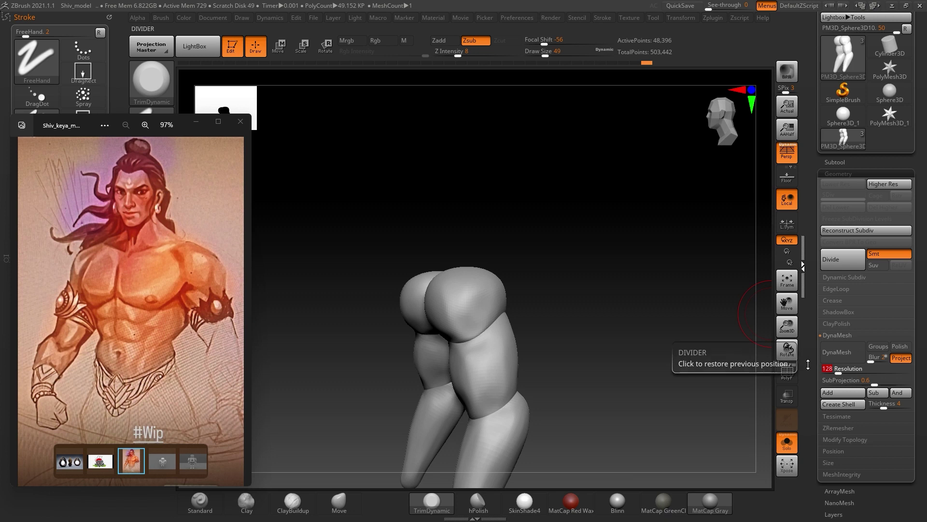
- Set DynaMesh Blur to 0 and remesh the legs at resolution 352
type("350")
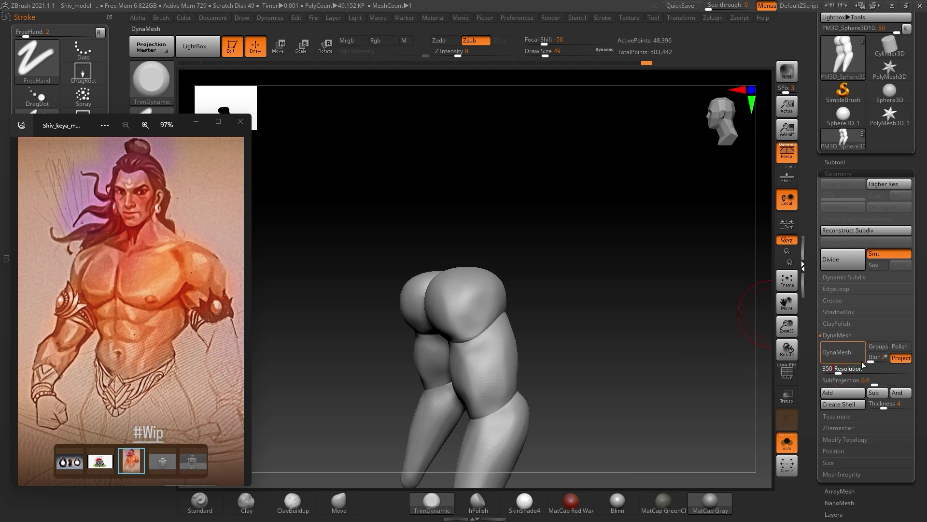
left_click_drag(877, 361, 870, 361)
left_click(854, 372)
left_click(837, 368)
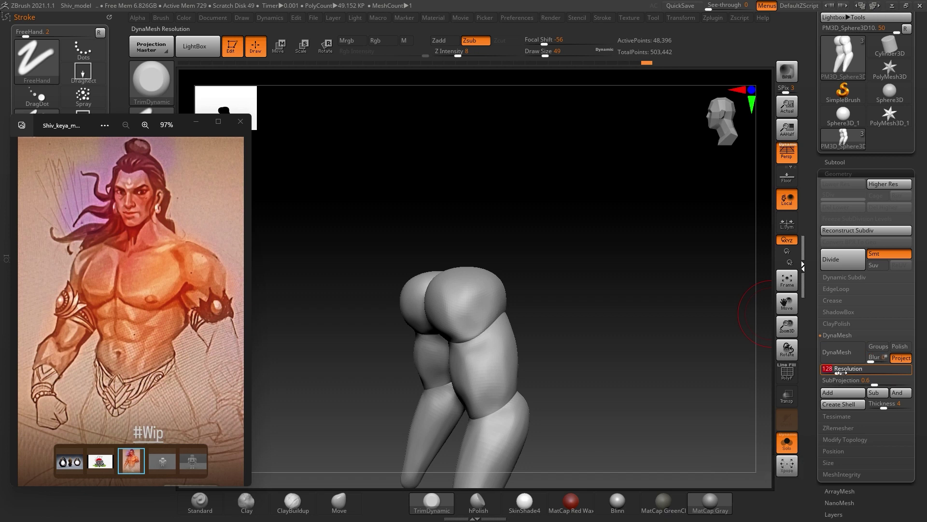
left_click(839, 359)
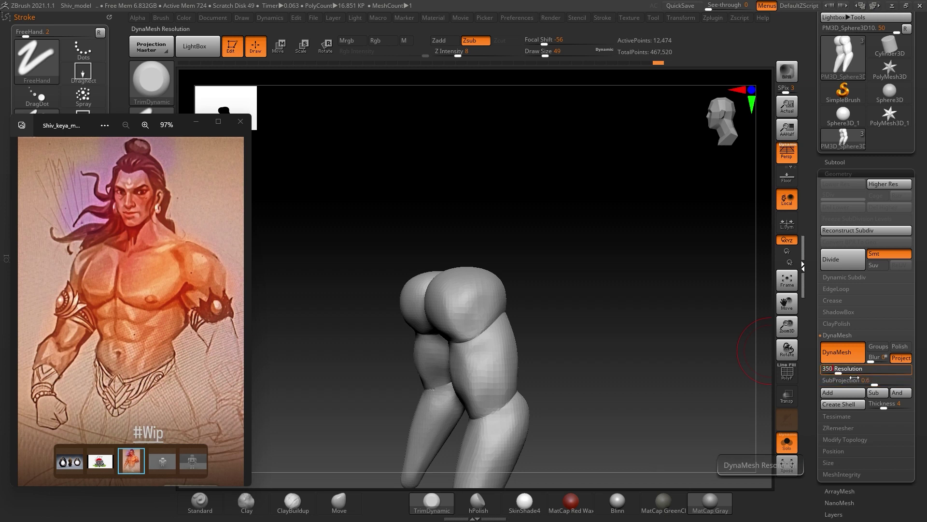
left_click(840, 358)
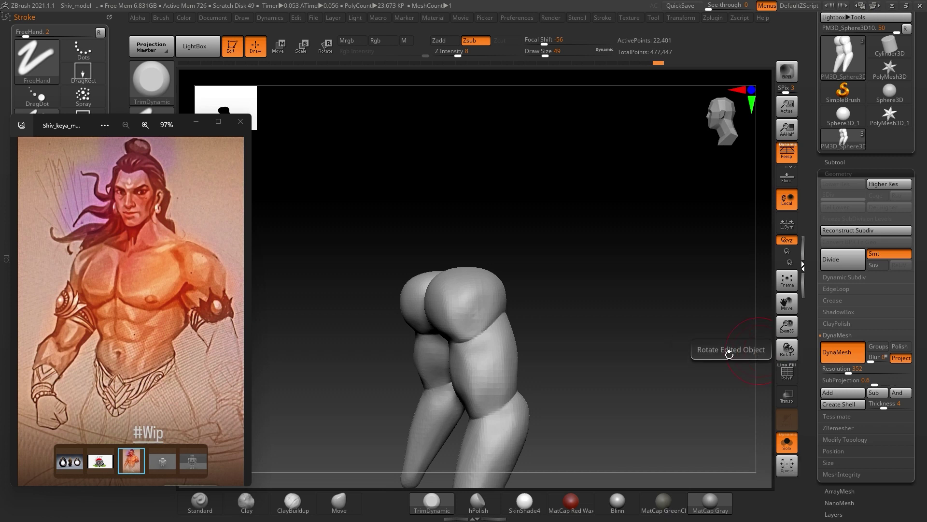
- Raise the DynaMesh resolution to 400 and remesh the legs again
mouse_move(627, 287)
left_mouse_down("ctrl")
mouse_move(630, 371)
mouse_move(569, 259)
mouse_move(627, 263)
mouse_move(584, 262)
left_mouse_up("ctrl")
left_click(849, 369)
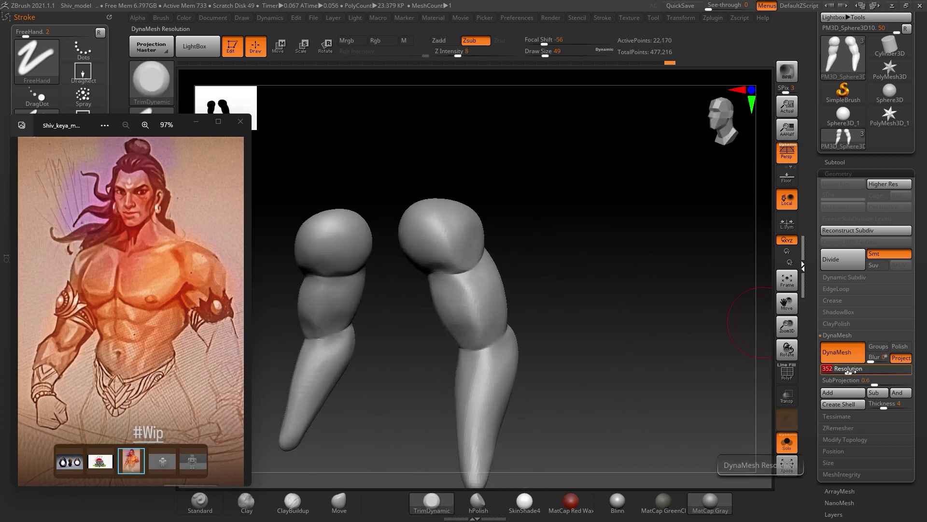
type("400")
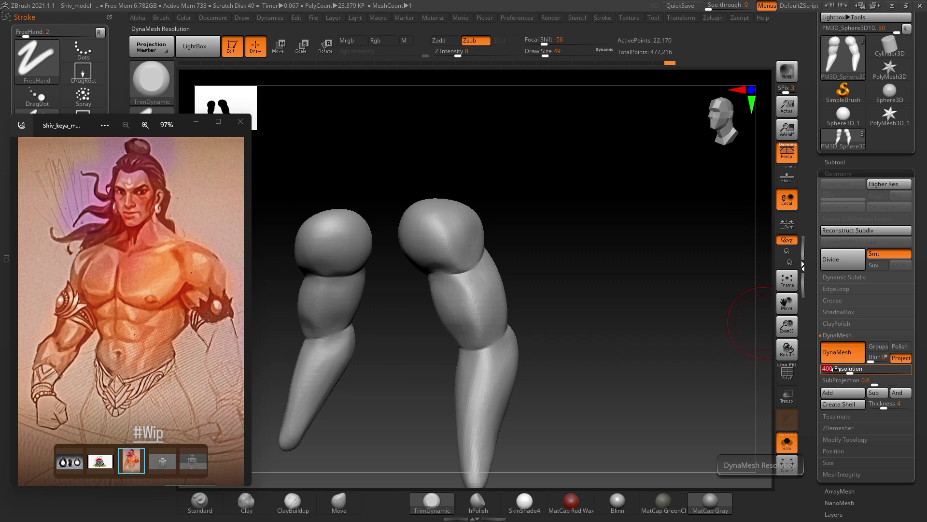
left_click(841, 353)
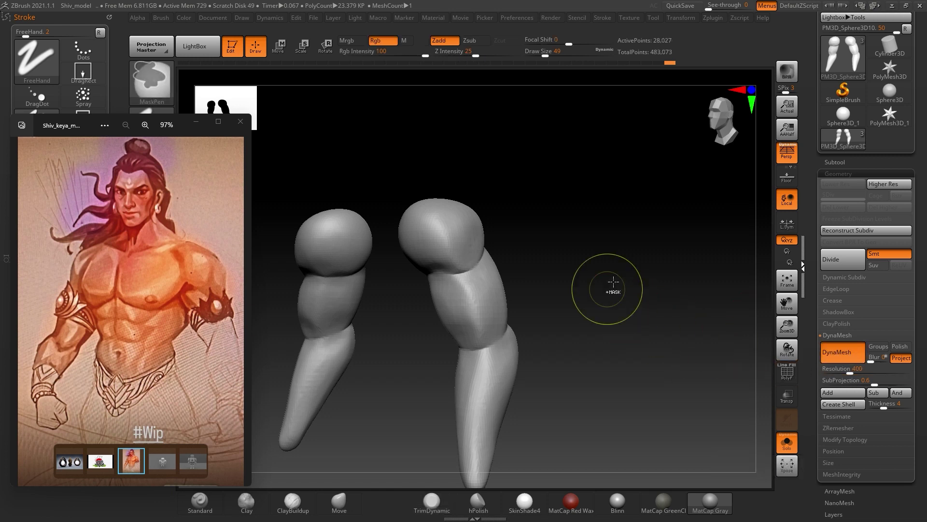
- Orbit around the remeshed leg and flatten the shin just below the knee
mouse_move(555, 271)
left_mouse_down()
mouse_move(578, 265)
mouse_move(620, 283)
mouse_move(598, 296)
mouse_move(638, 266)
left_mouse_up()
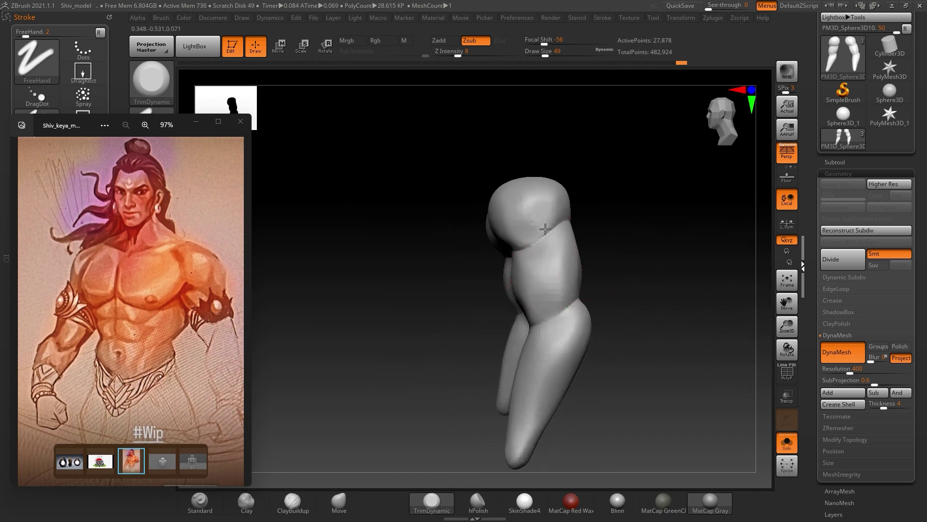
mouse_move(594, 273)
left_mouse_down()
mouse_move(647, 228)
mouse_move(532, 251)
left_mouse_up()
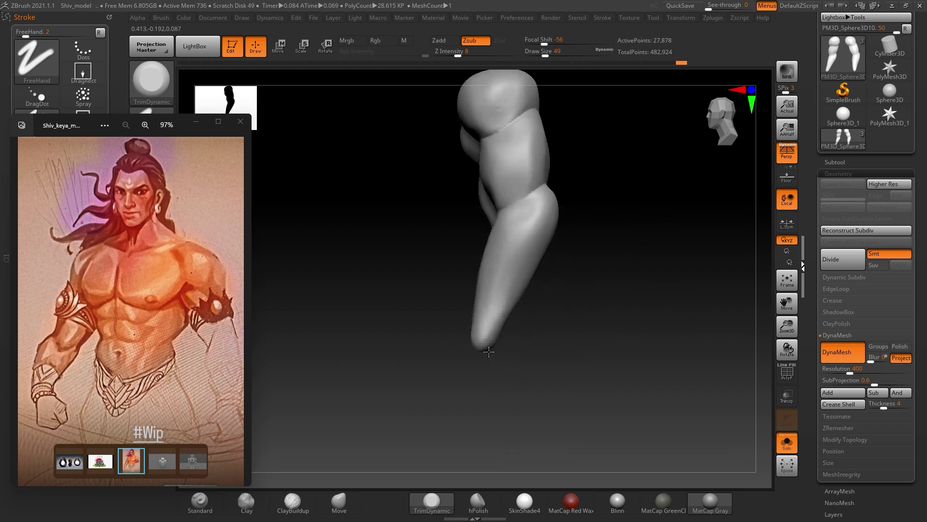
left_click_drag(633, 299, 519, 271)
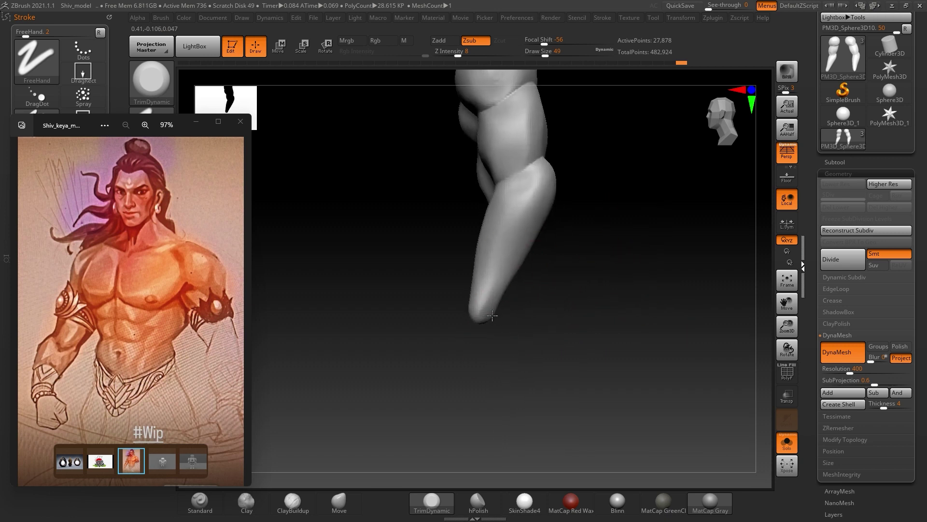
left_click_drag(534, 288, 630, 278)
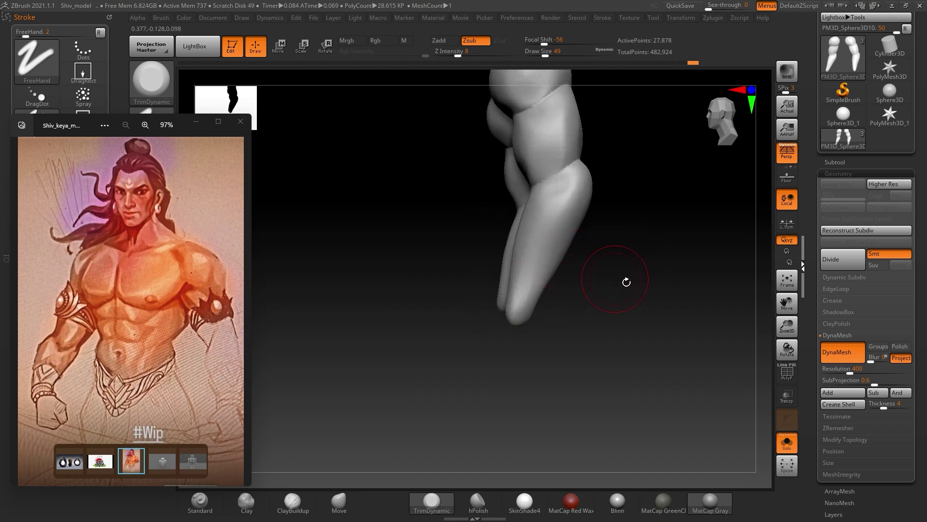
mouse_move(628, 256)
left_mouse_down()
mouse_move(564, 253)
mouse_move(622, 269)
mouse_move(535, 276)
mouse_move(543, 232)
left_mouse_up()
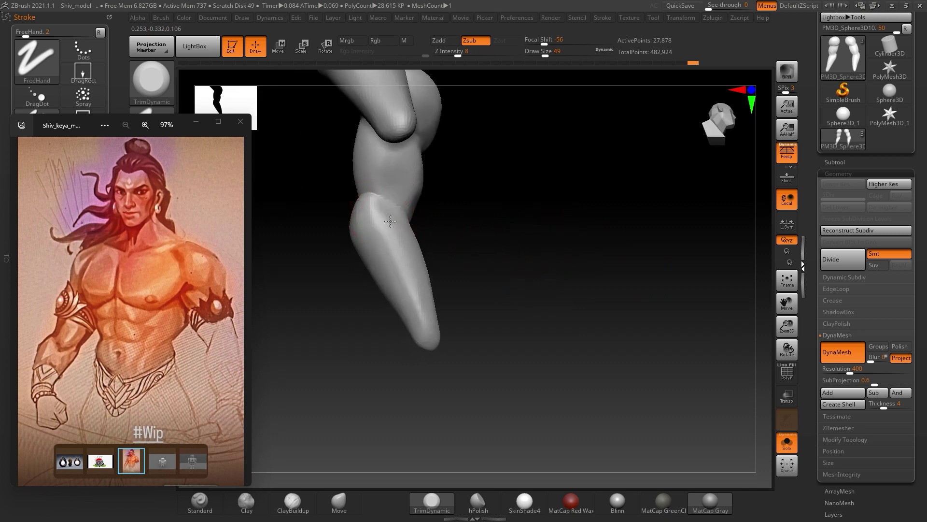
left_click_drag(375, 218, 413, 288)
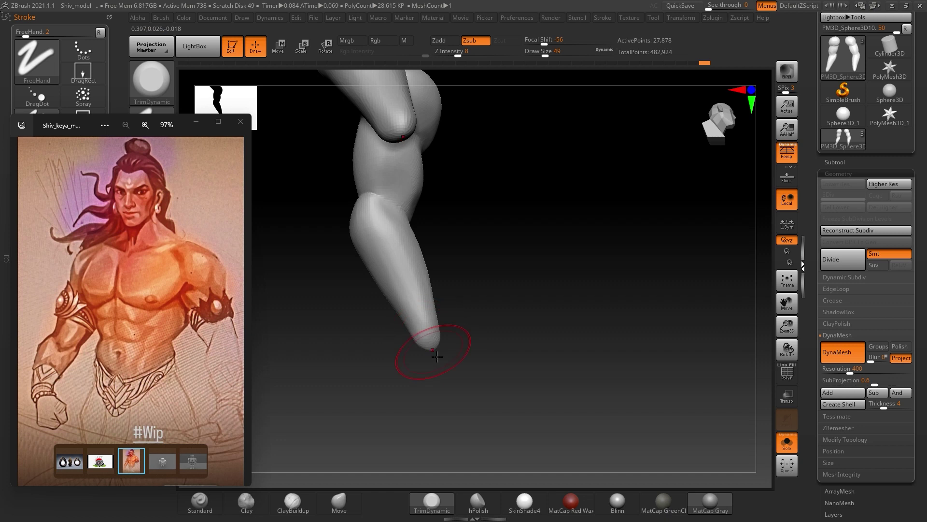
mouse_move(554, 270)
left_mouse_down()
mouse_move(514, 271)
mouse_move(454, 315)
left_mouse_up()
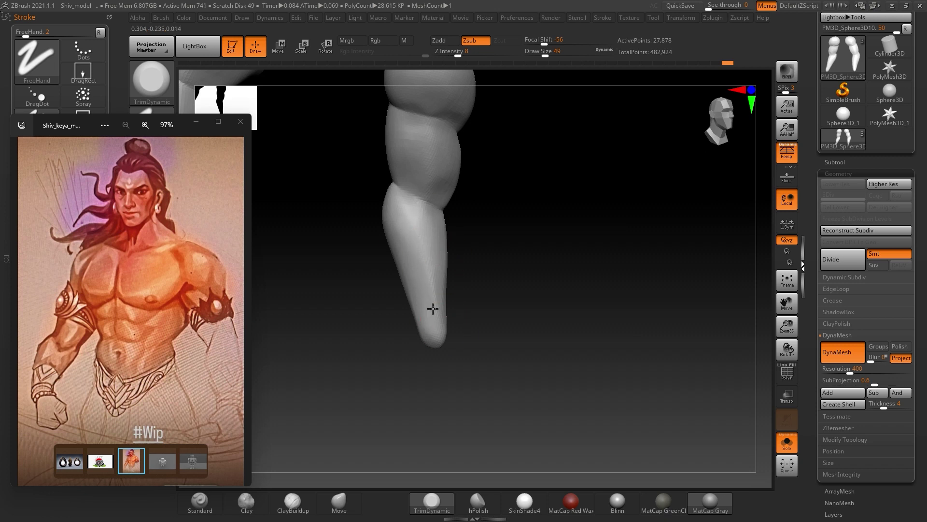
left_click_drag(531, 275, 554, 270)
key("XF86AudioRaiseVolume")
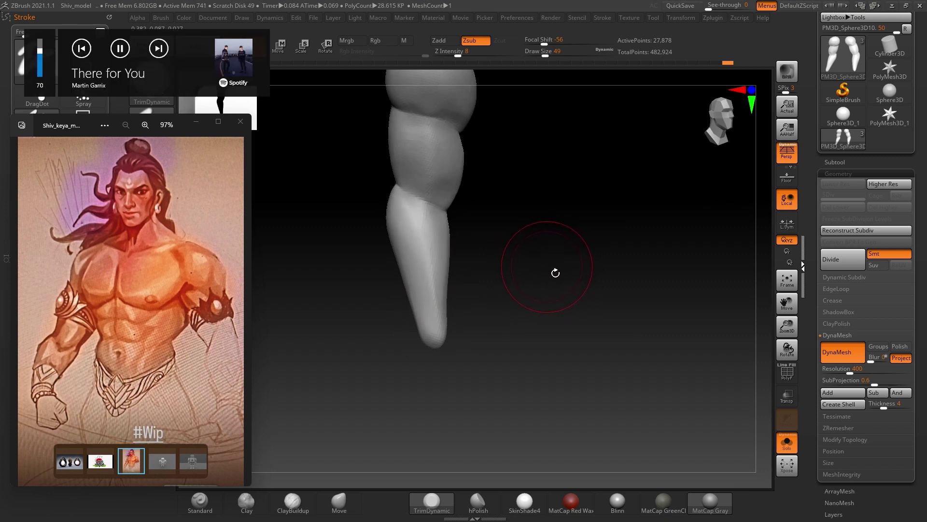
mouse_move(556, 249)
left_mouse_down()
mouse_move(578, 251)
mouse_move(560, 253)
left_mouse_up()
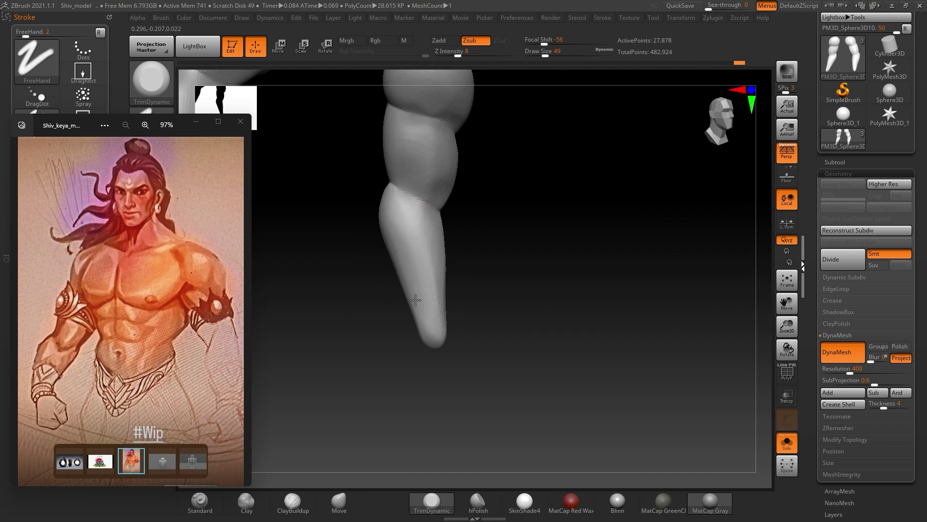
left_click_drag(559, 258, 478, 232)
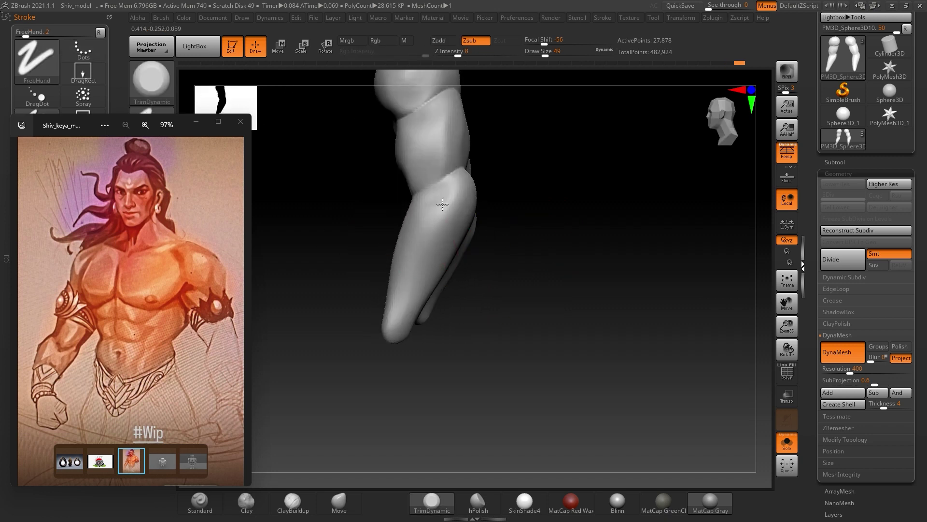
- Orbit to the thigh and knee, toggle PolyF wireframe, and switch to smoothing
mouse_move(556, 251)
left_mouse_down()
mouse_move(570, 232)
mouse_move(470, 189)
mouse_move(543, 271)
mouse_move(575, 246)
mouse_move(601, 265)
mouse_move(482, 230)
left_mouse_up()
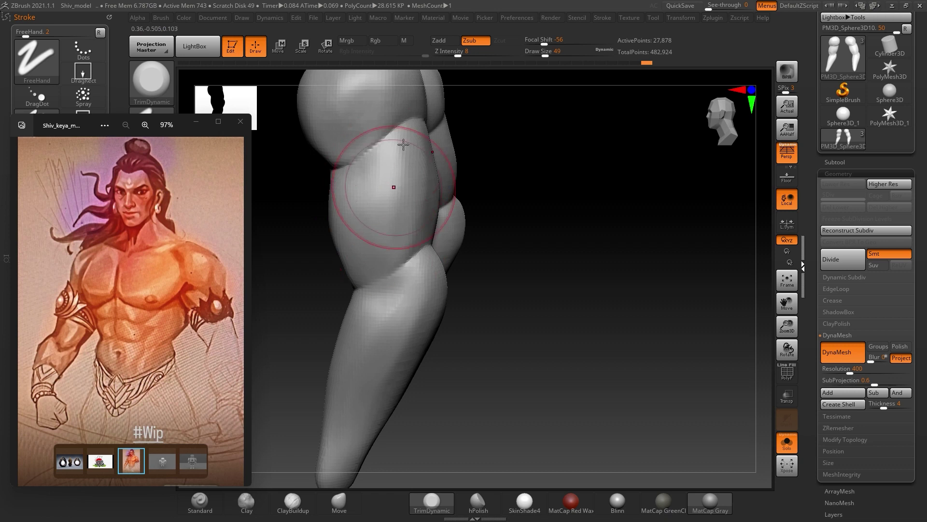
mouse_move(548, 198)
left_mouse_down()
mouse_move(526, 277)
mouse_move(569, 147)
left_mouse_up()
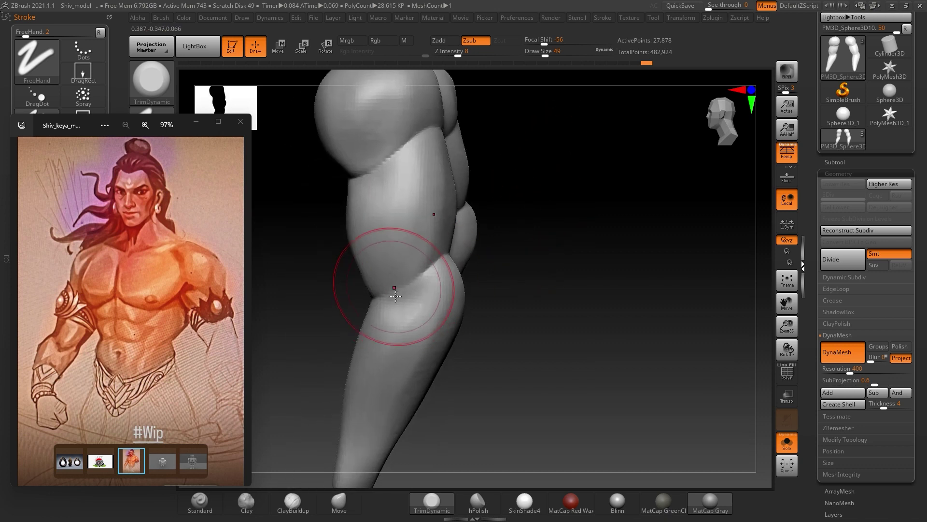
mouse_move(503, 252)
left_mouse_down()
mouse_move(542, 229)
mouse_move(539, 219)
mouse_move(576, 213)
mouse_move(559, 218)
mouse_move(631, 226)
mouse_move(592, 221)
left_mouse_up()
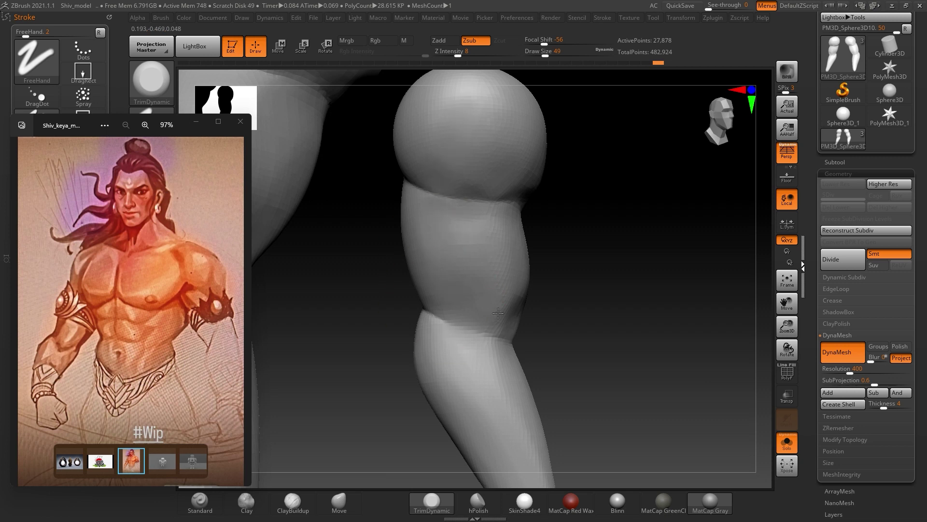
key("shift+f")
key("shift+f")
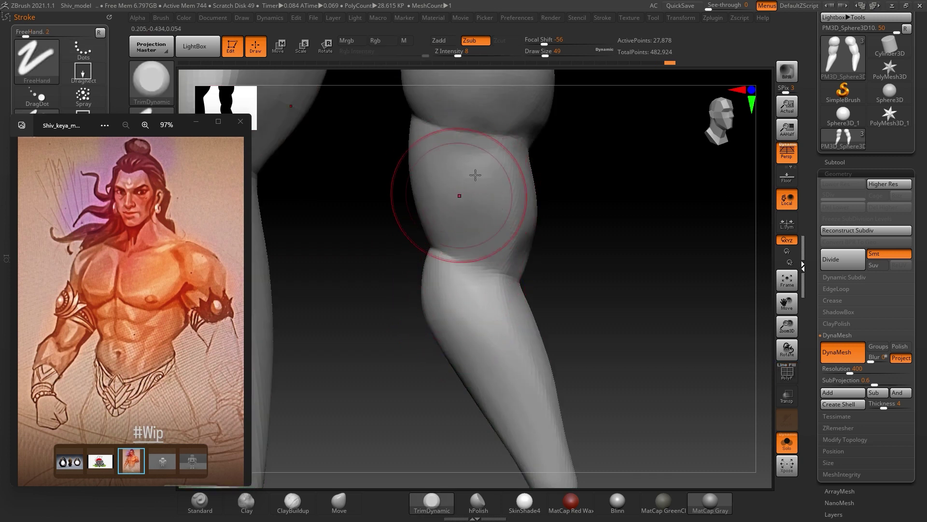
key("shift")
mouse_move(574, 152)
left_mouse_down("shift")
mouse_move(623, 192)
mouse_move(449, 263)
left_mouse_up("shift")
mouse_move(614, 252)
left_mouse_down()
mouse_move(543, 262)
mouse_move(633, 286)
mouse_move(633, 271)
mouse_move(610, 276)
mouse_move(625, 267)
mouse_move(560, 273)
mouse_move(658, 292)
mouse_move(581, 265)
mouse_move(606, 276)
mouse_move(581, 232)
mouse_move(598, 259)
mouse_move(486, 219)
left_mouse_up()
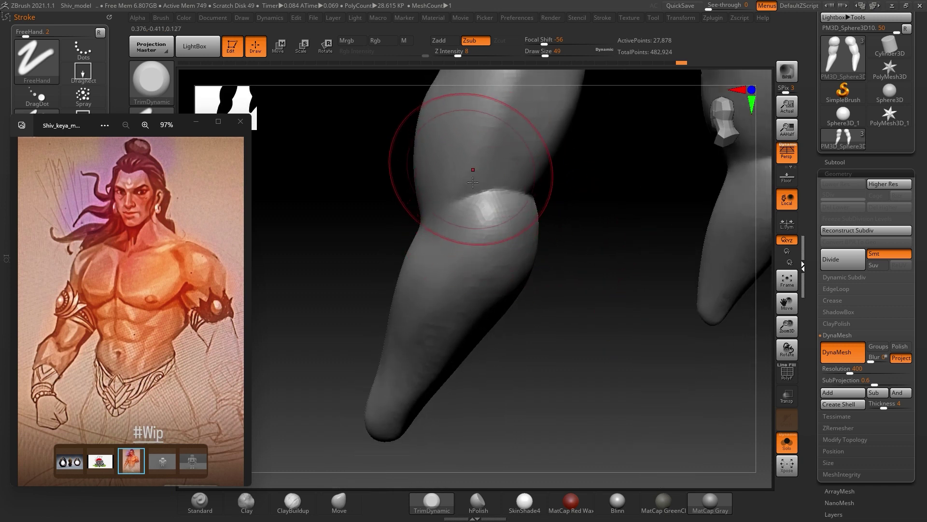
- Zoom in on the knee and smooth its rough patch into an even band
key("shift")
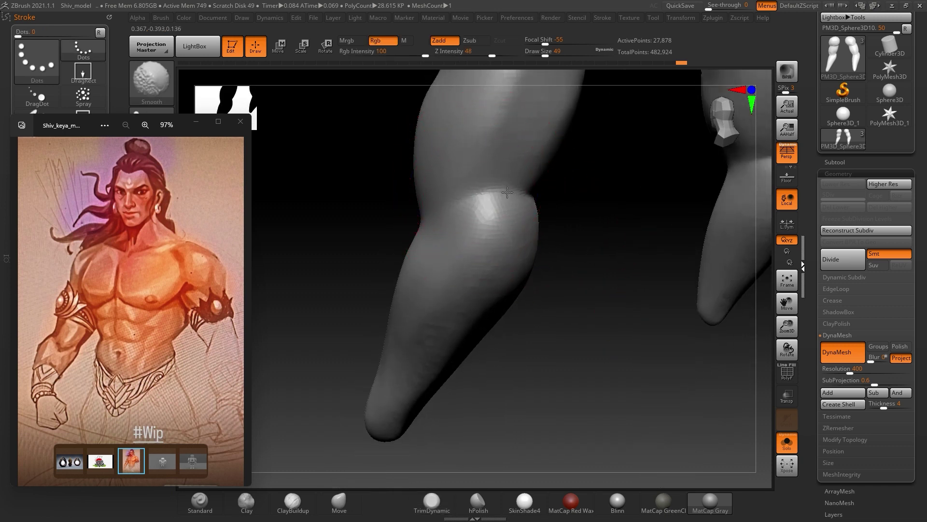
key("alt")
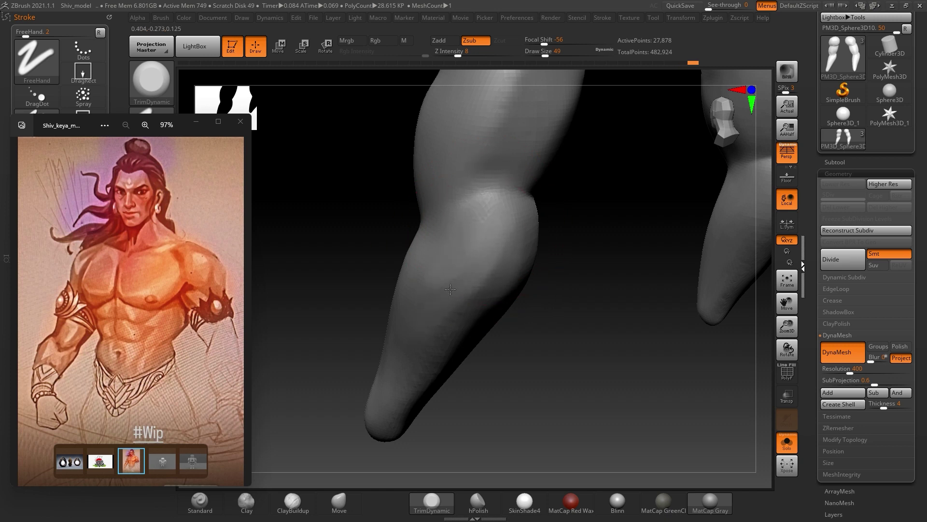
right_click_drag(451, 289, 524, 228)
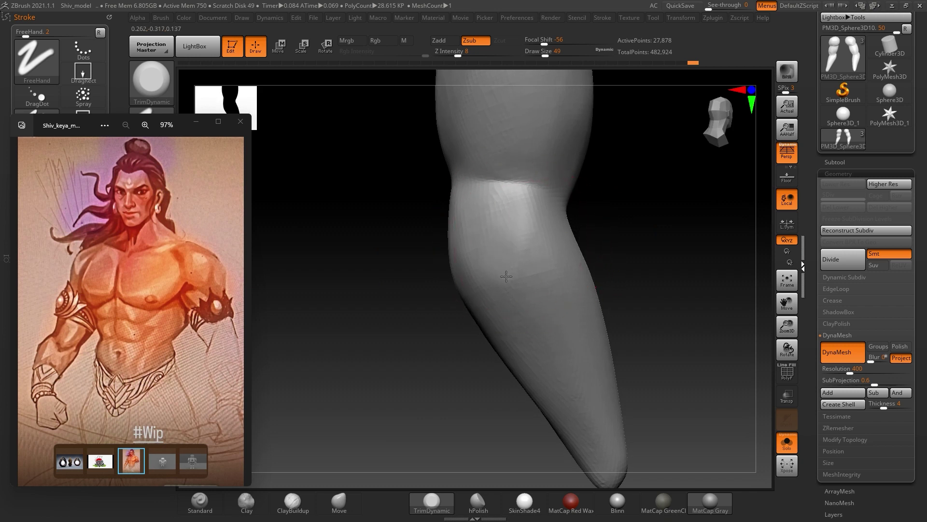
right_click_drag(506, 276, 497, 239, "alt")
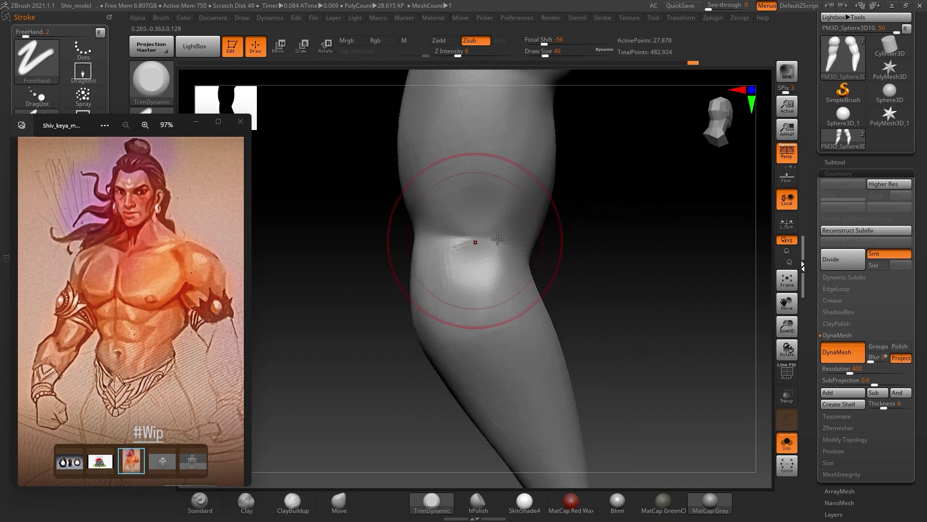
left_click_drag(497, 239, 485, 234, "shift")
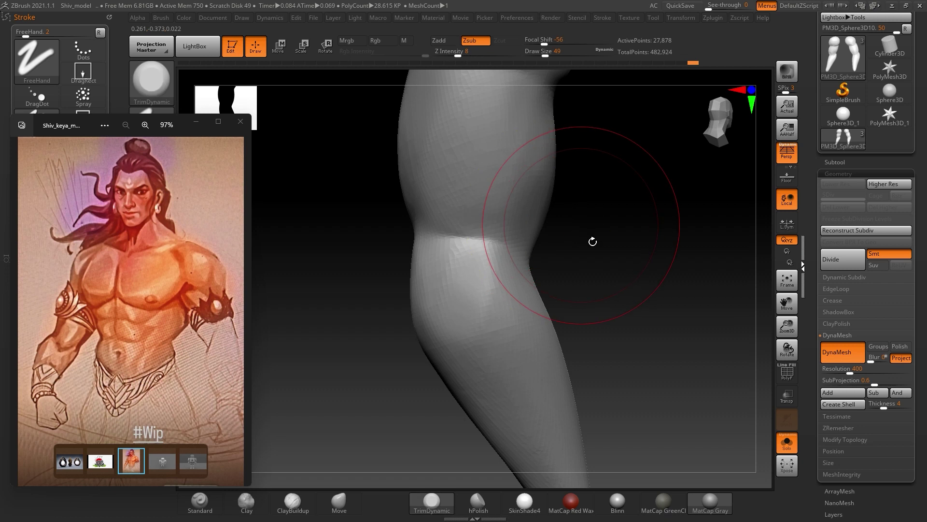
right_click_drag(615, 264, 538, 243)
left_click_drag(538, 244, 481, 226, "shift")
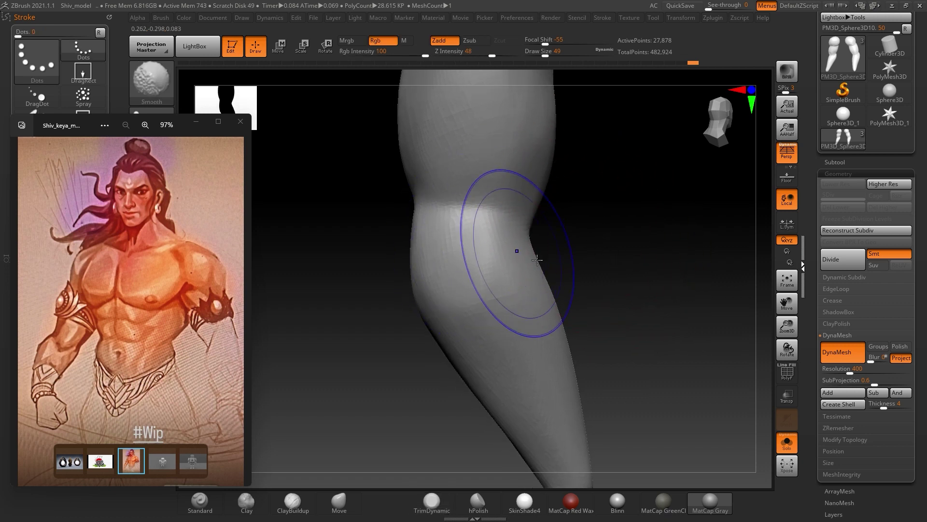
- Orbit and zoom out to check both full legs
key("shift")
mouse_move(507, 371)
right_mouse_down()
mouse_move(610, 276)
mouse_move(683, 265)
mouse_move(648, 277)
mouse_move(551, 278)
right_mouse_up()
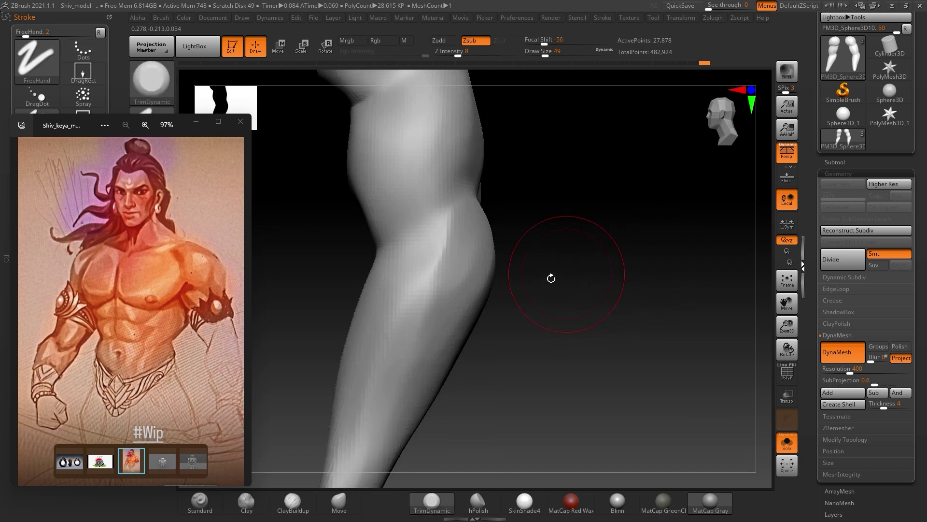
right_click_drag(611, 245, 451, 291)
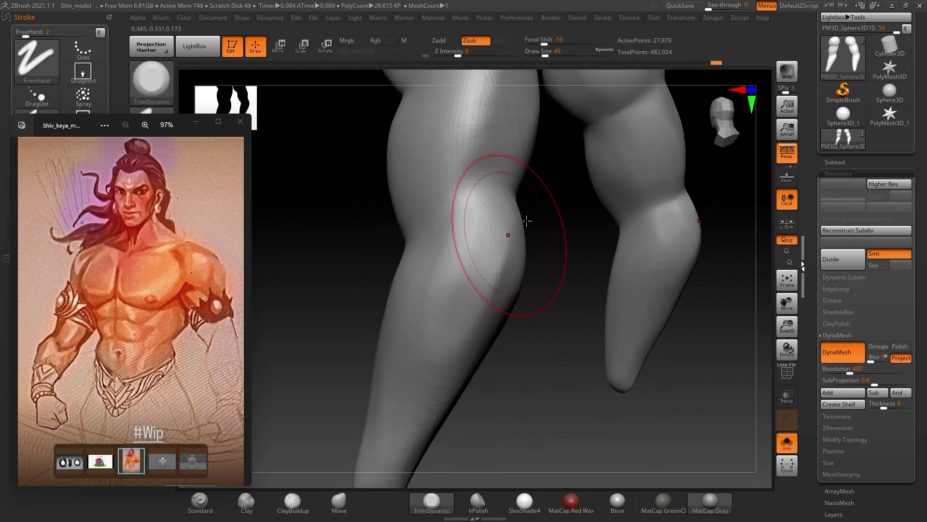
mouse_move(468, 244)
right_mouse_down()
mouse_move(532, 333)
mouse_move(545, 300)
right_mouse_up()
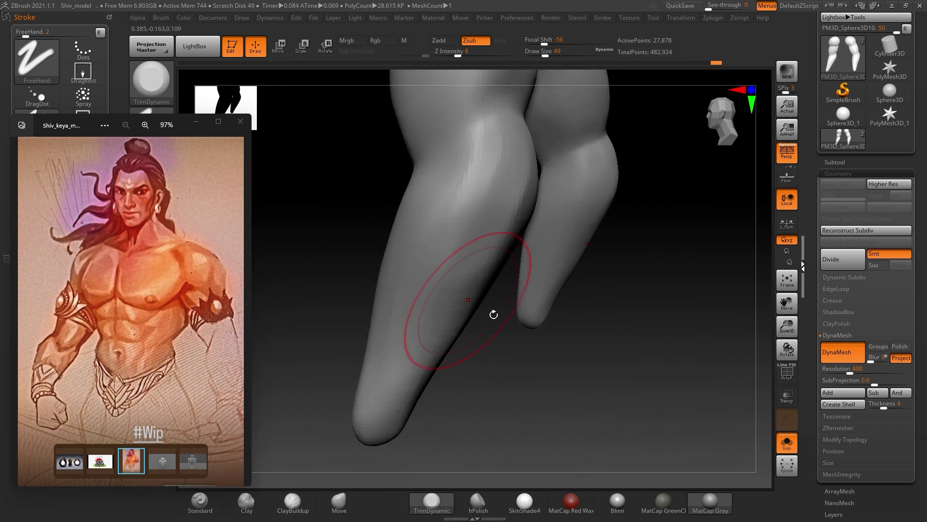
right_click_drag(474, 305, 520, 302, "ctrl")
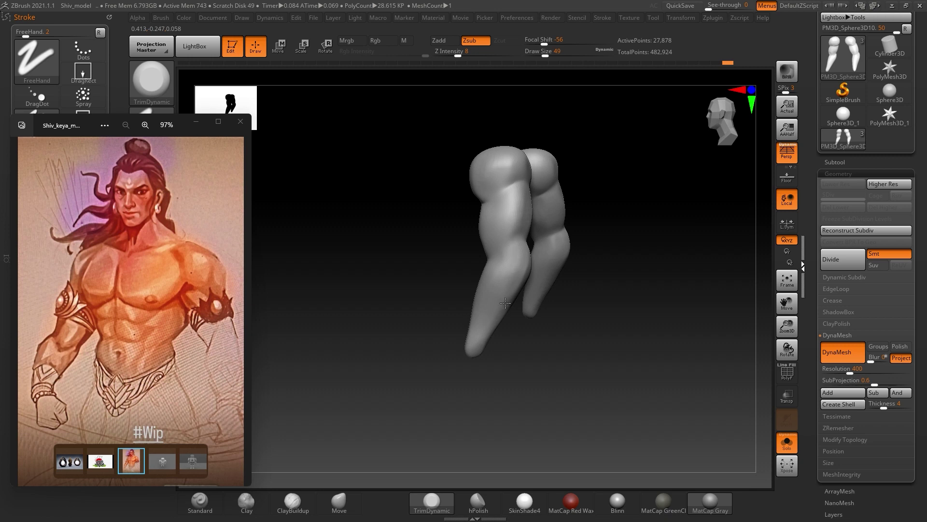
- Smooth and sculpt the right thigh and knee, orbiting to front, side and back views
mouse_move(602, 286)
right_mouse_down()
mouse_move(637, 284)
mouse_move(565, 234)
mouse_move(491, 226)
mouse_move(636, 253)
mouse_move(590, 251)
mouse_move(601, 255)
mouse_move(586, 242)
mouse_move(544, 253)
mouse_move(527, 248)
mouse_move(646, 240)
mouse_move(638, 236)
mouse_move(526, 321)
right_mouse_up()
key("f")
mouse_move(552, 290)
right_mouse_down()
mouse_move(646, 255)
mouse_move(646, 244)
right_mouse_up()
mouse_move(545, 164)
left_mouse_down("shift")
mouse_move(548, 196)
mouse_move(542, 136)
left_mouse_up("shift")
mouse_move(556, 195)
left_mouse_down()
mouse_move(542, 176)
mouse_move(555, 150)
mouse_move(535, 175)
mouse_move(545, 162)
left_mouse_up()
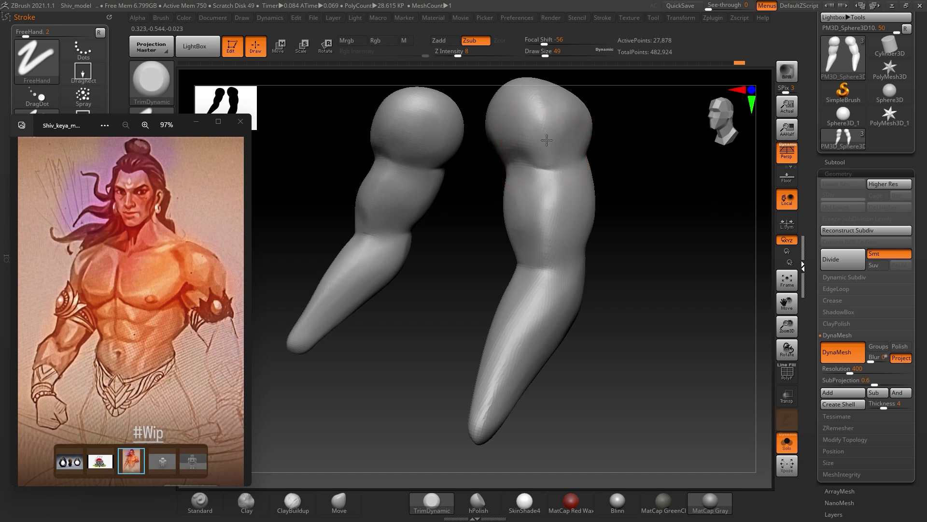
mouse_move(655, 191)
left_mouse_down()
mouse_move(621, 191)
mouse_move(639, 182)
mouse_move(496, 202)
left_mouse_up()
key("alt")
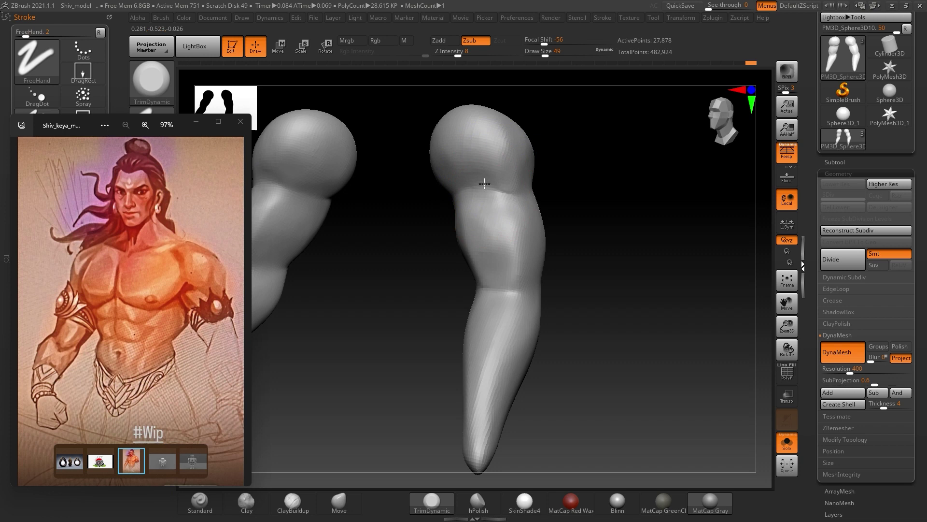
mouse_move(599, 208)
left_mouse_down()
mouse_move(627, 190)
mouse_move(609, 209)
mouse_move(644, 199)
mouse_move(618, 217)
mouse_move(528, 238)
left_mouse_up()
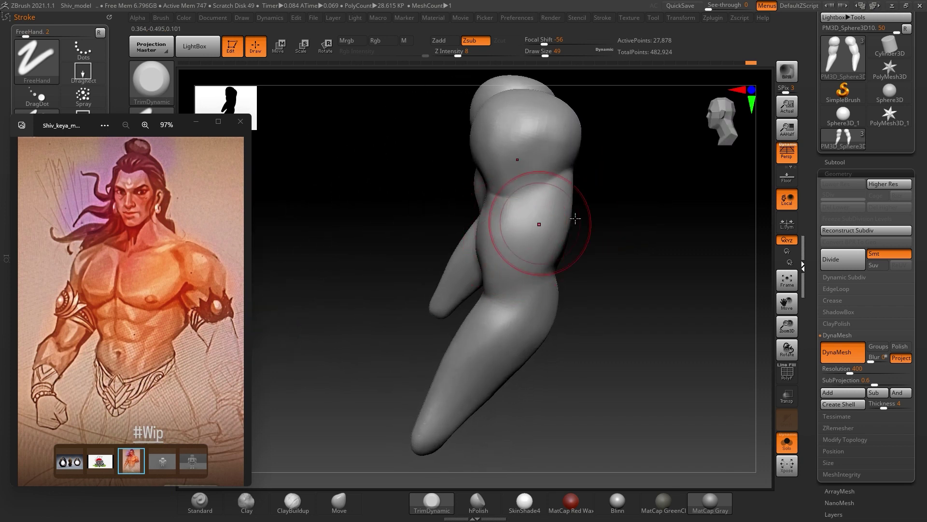
left_click_drag(617, 332, 629, 314)
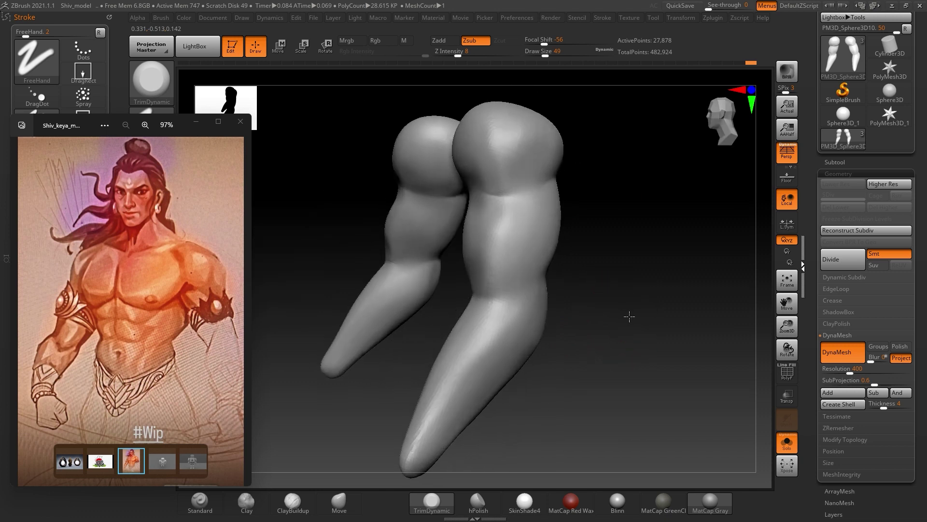
- Select DamStandard (B-D-S) and expand the Stroke Modifiers and Lazy Mouse options
key("b")
key("d")
key("s")
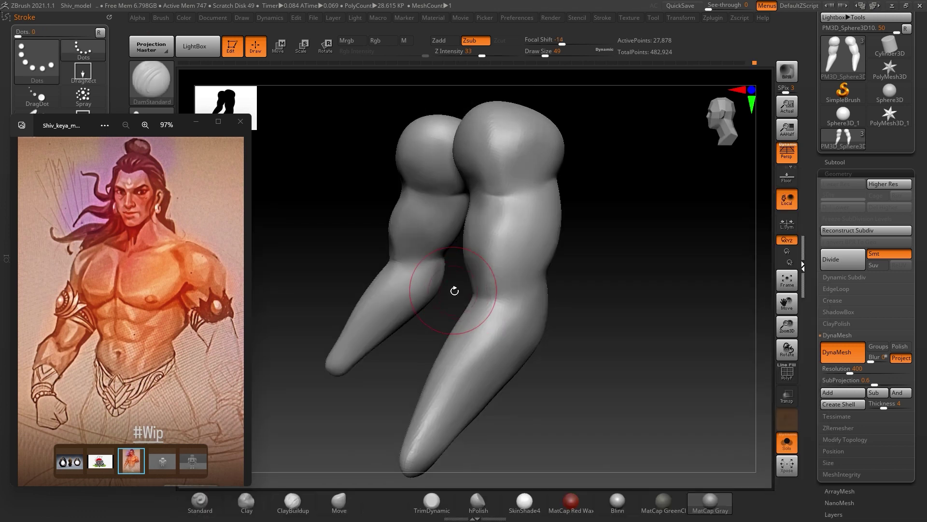
left_click_drag(85, 125, 294, 145)
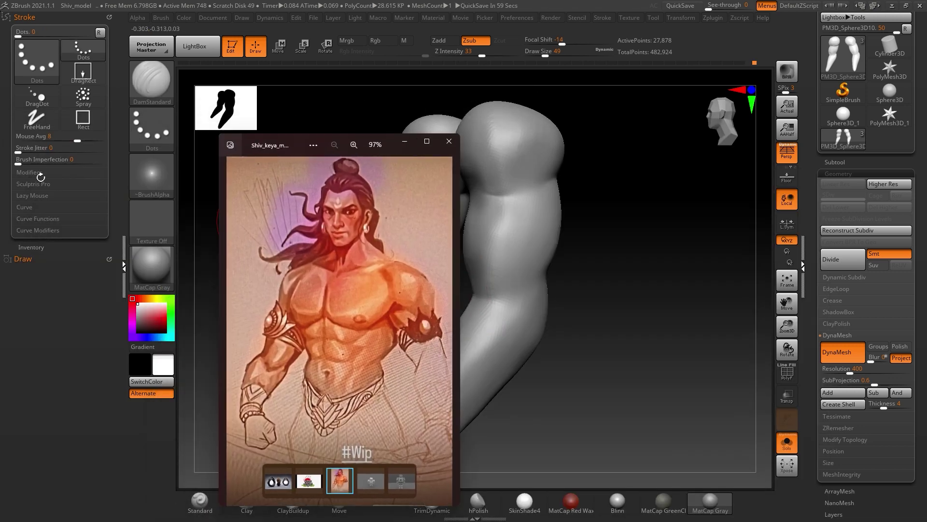
left_click(49, 174)
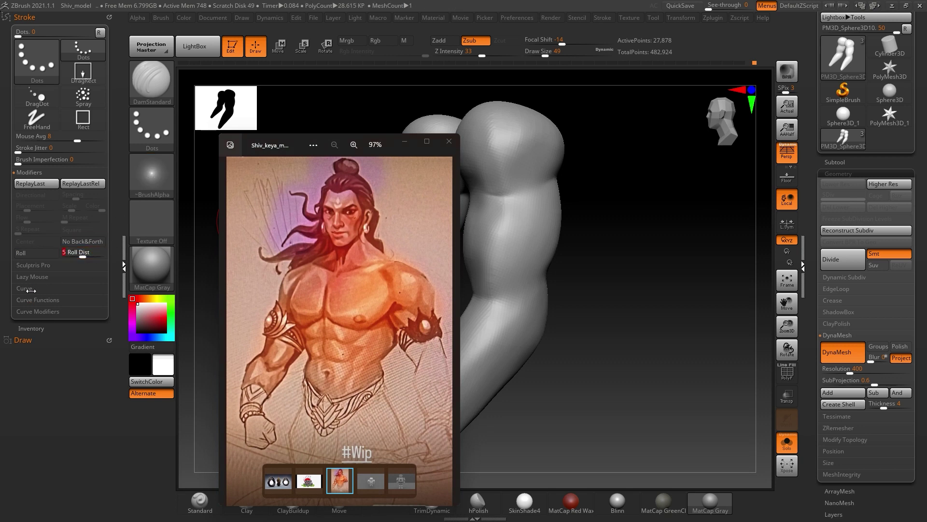
left_click(59, 274)
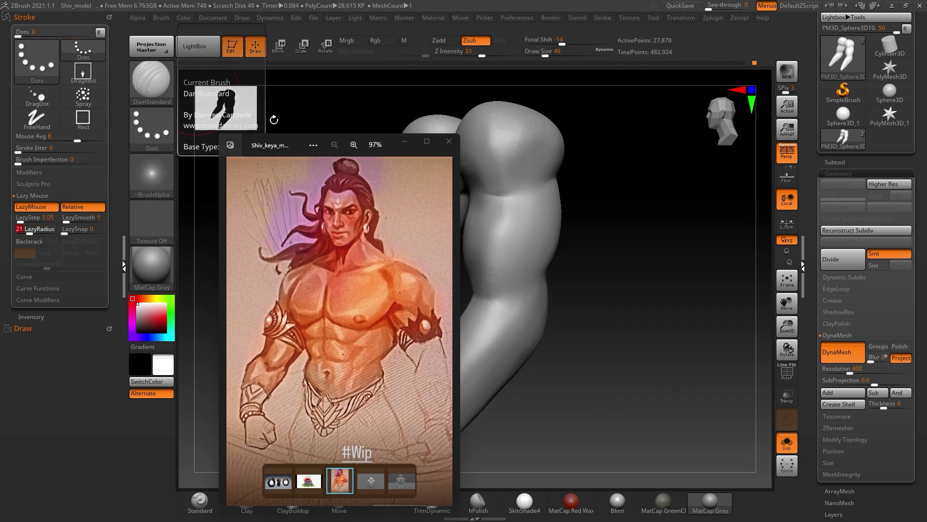
- Move the reference off the model, zoom the figure drawing, and adjust brush size
left_click_drag(288, 141, 67, 162)
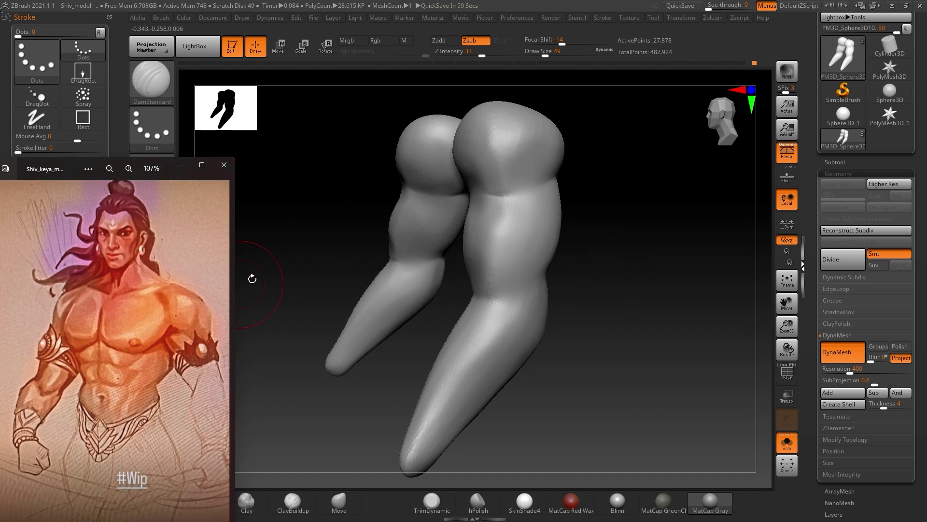
key("Right")
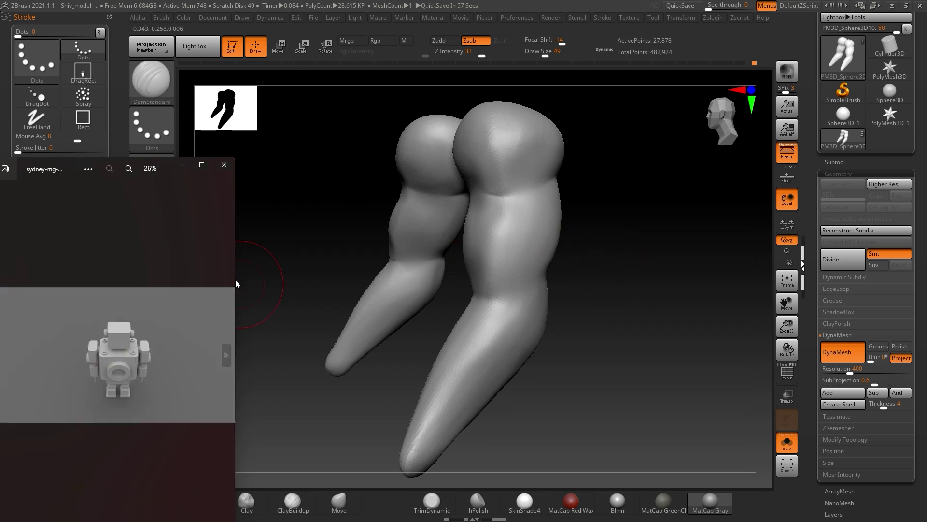
key("Left")
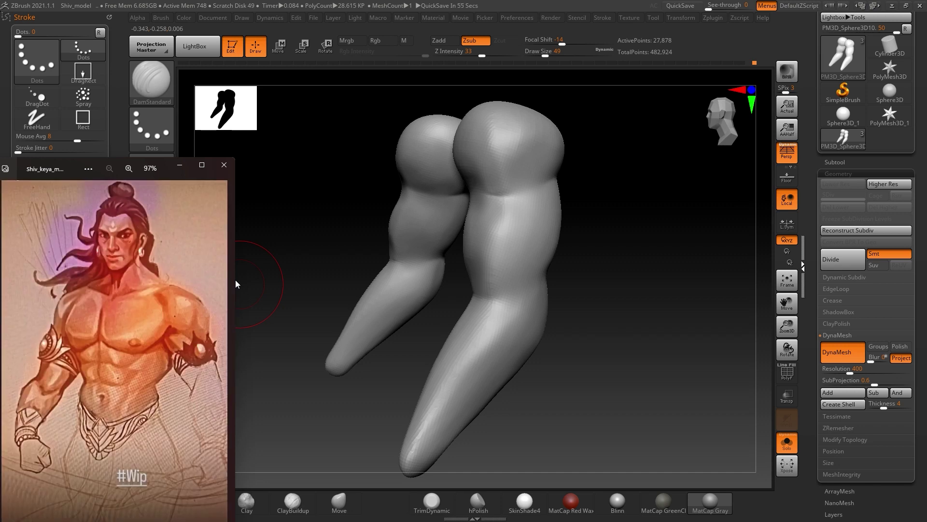
scroll(236, 280, "up", 2)
scroll(237, 281, "up", 2)
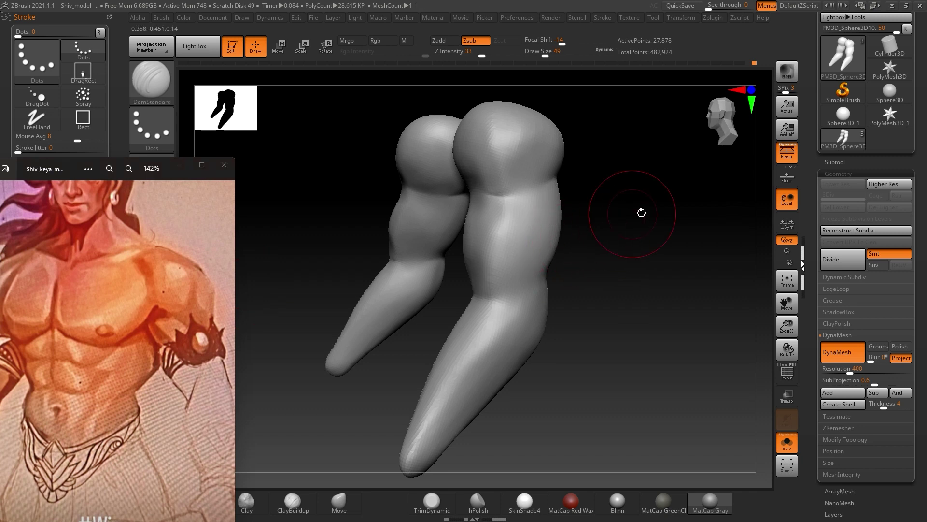
mouse_move(634, 262)
left_mouse_down()
mouse_move(621, 242)
mouse_move(582, 236)
left_mouse_up()
key("s")
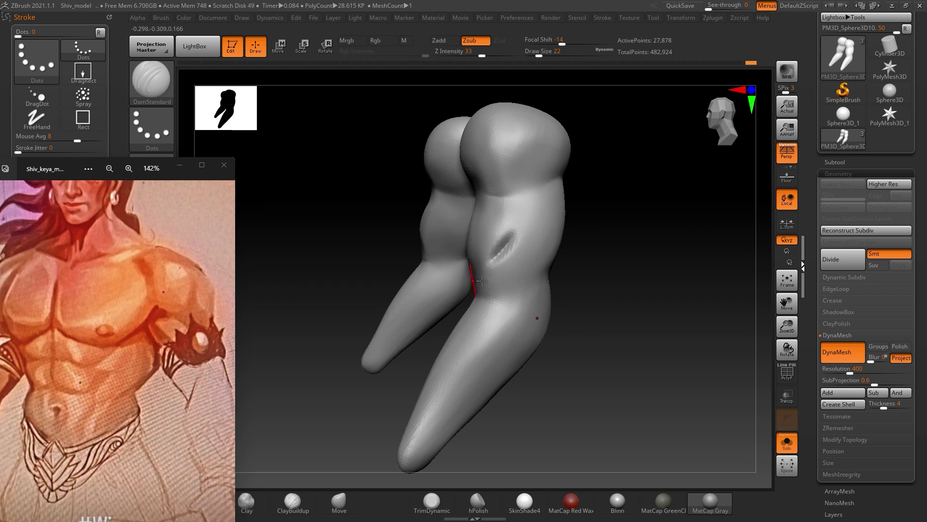
key("space")
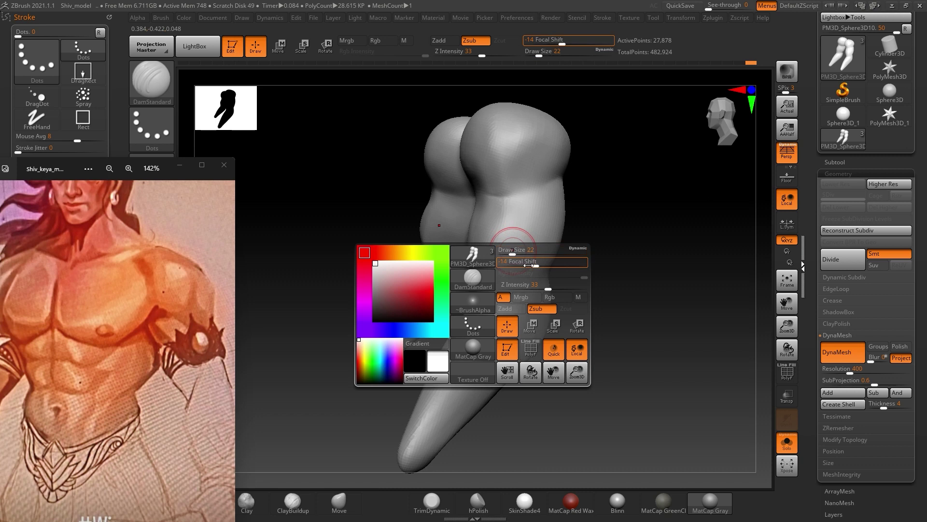
- Lower the brush intensity and lightly smooth the thigh from a side-back view
left_click_drag(529, 296, 510, 296)
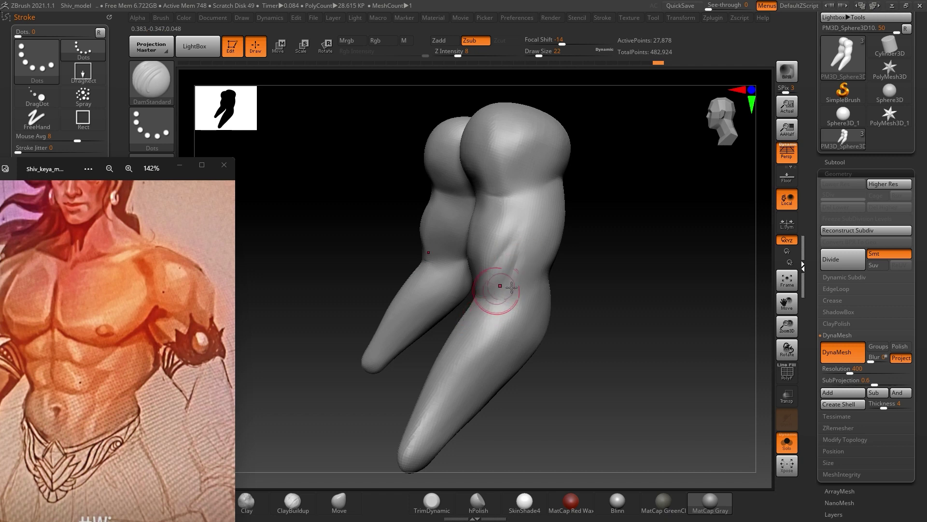
mouse_move(651, 252)
left_mouse_down()
mouse_move(636, 274)
mouse_move(607, 288)
mouse_move(601, 277)
mouse_move(556, 272)
left_mouse_up()
left_click_drag(498, 290, 497, 292, "shift")
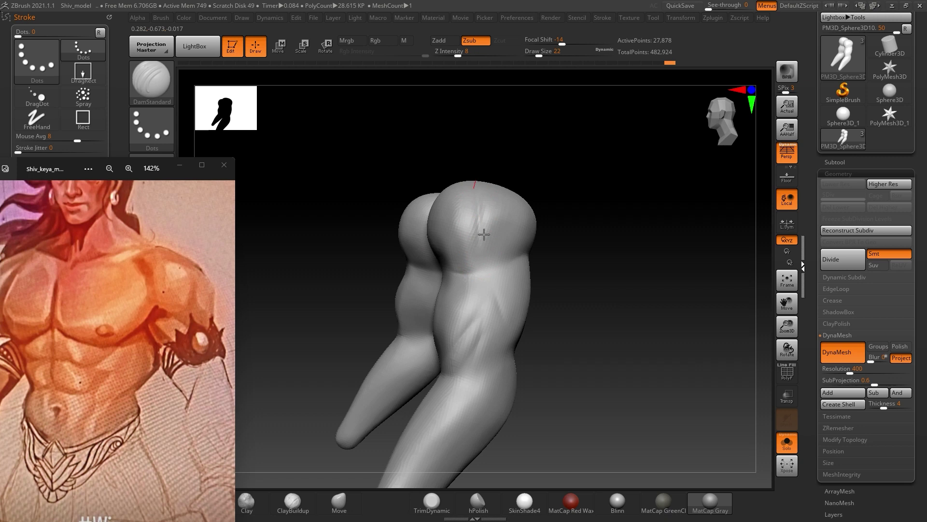
- Orbit around both legs to check them, then select the TrimDynamic brush
right_click_drag(518, 225, 514, 221)
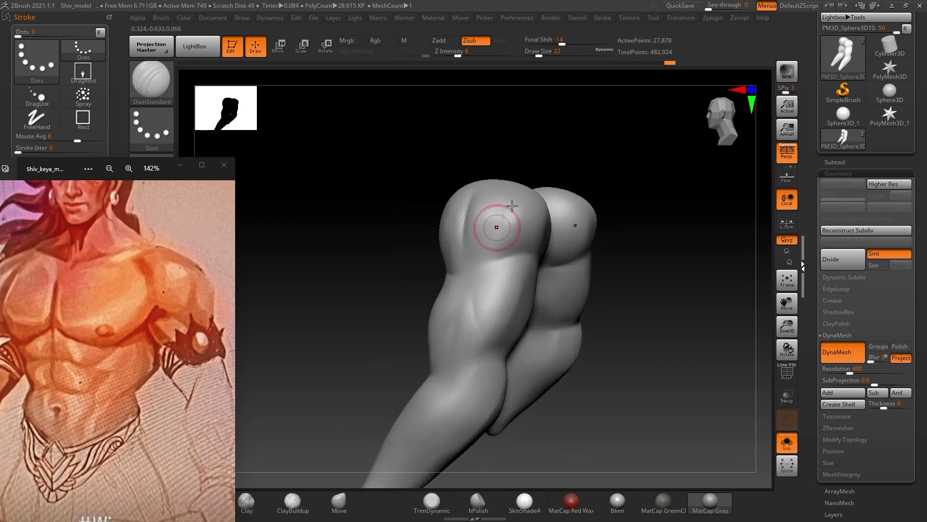
mouse_move(668, 242)
right_mouse_down()
mouse_move(658, 252)
mouse_move(538, 235)
mouse_move(644, 234)
mouse_move(636, 240)
right_mouse_up()
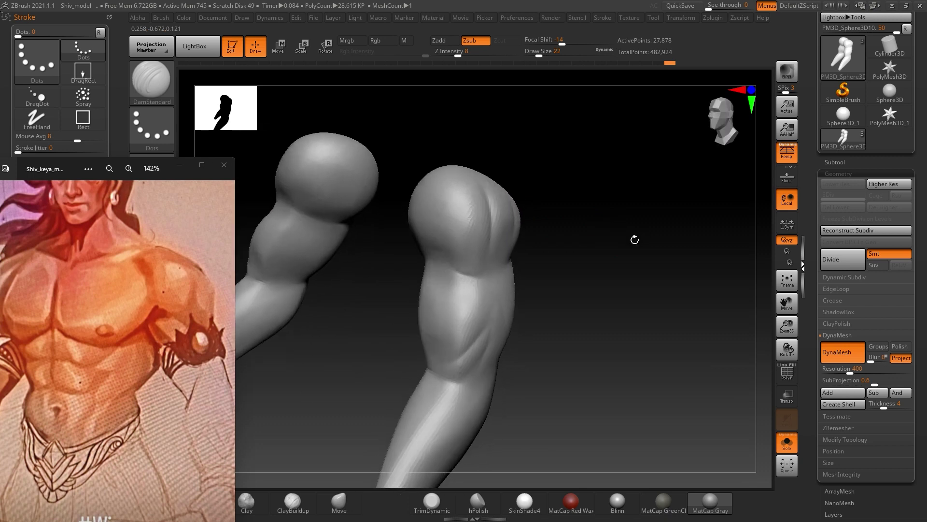
mouse_move(589, 233)
right_mouse_down()
mouse_move(685, 296)
mouse_move(585, 273)
mouse_move(535, 206)
right_mouse_up()
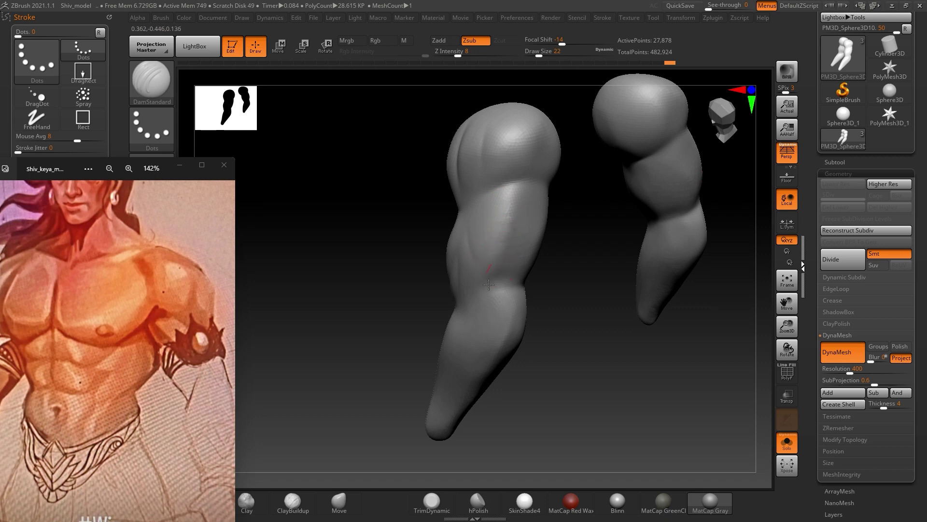
right_click_drag(574, 262, 515, 241)
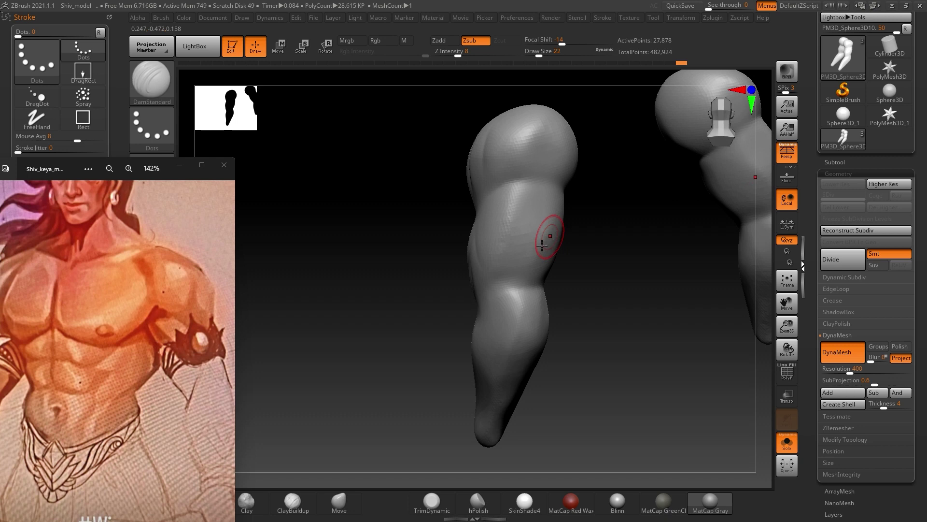
left_click(453, 500)
- Raise Draw Size to 59 and orbit the leg to check its front shading
key("s")
left_click_drag(599, 245, 610, 245)
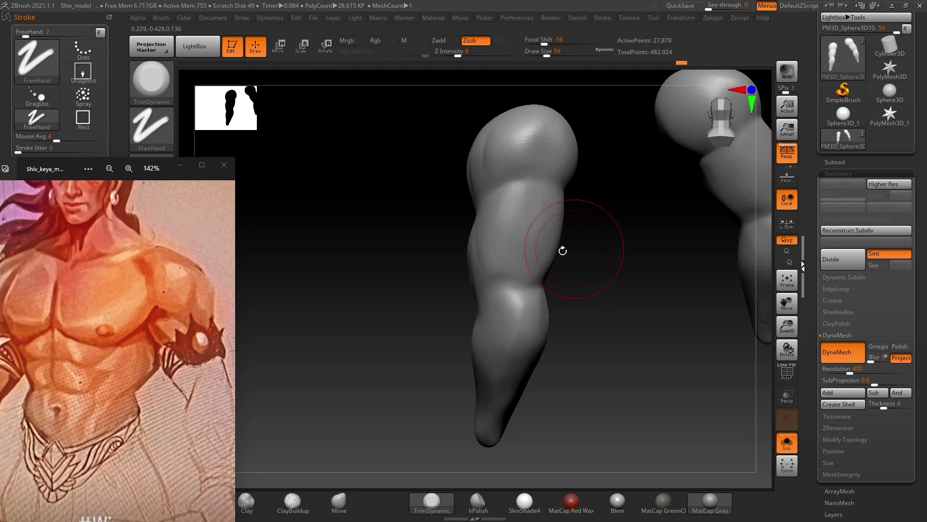
mouse_move(600, 232)
left_mouse_down()
mouse_move(596, 246)
mouse_move(522, 229)
left_mouse_up()
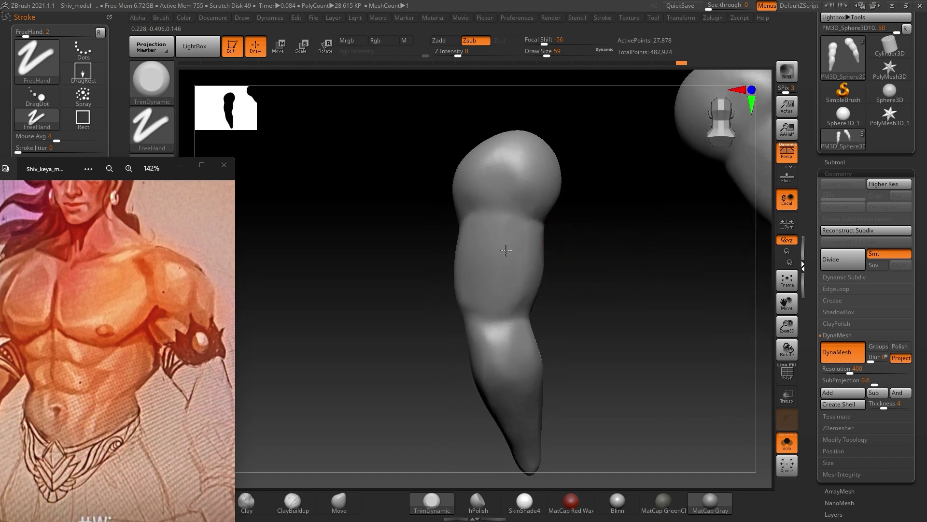
mouse_move(597, 222)
left_mouse_down()
mouse_move(625, 267)
mouse_move(598, 273)
mouse_move(573, 215)
mouse_move(476, 271)
left_mouse_up()
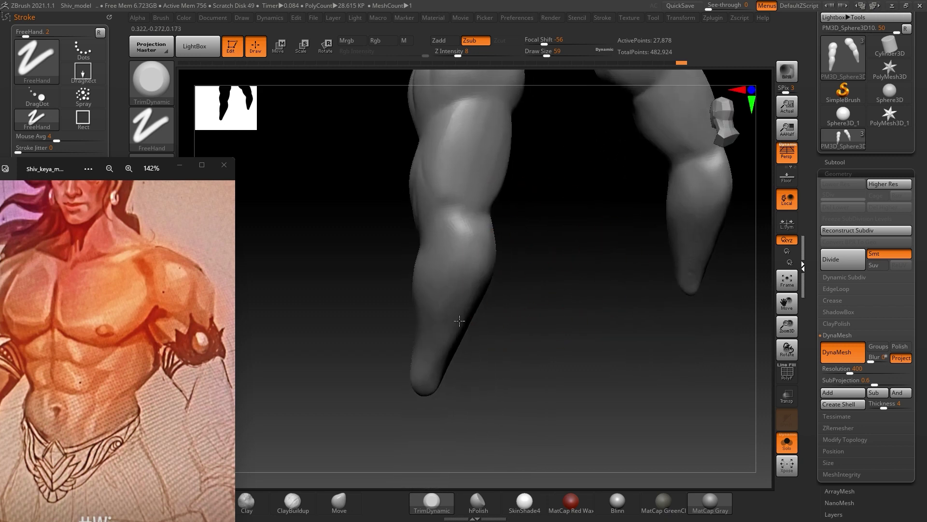
mouse_move(471, 337)
left_mouse_down()
mouse_move(543, 261)
mouse_move(500, 287)
left_mouse_up()
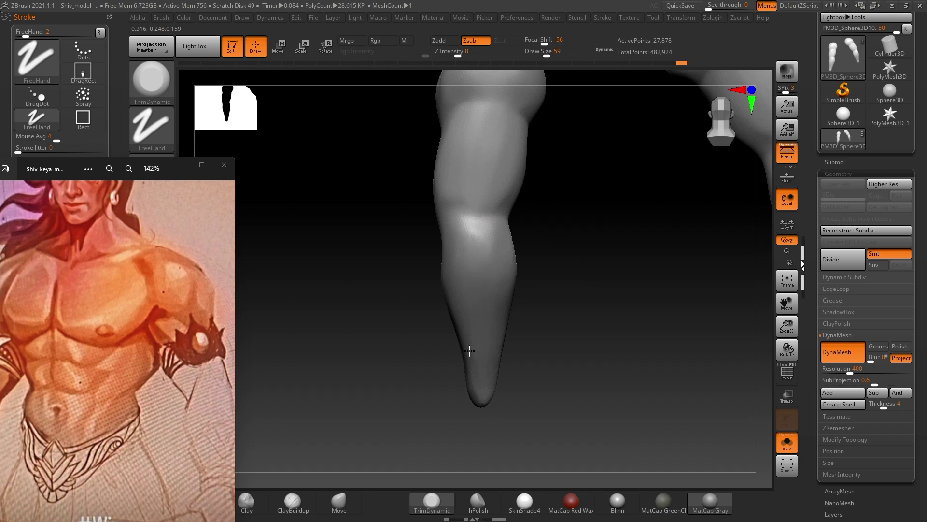
left_click_drag(485, 374, 499, 313)
mouse_move(481, 387)
left_mouse_down()
mouse_move(554, 314)
mouse_move(511, 279)
left_mouse_up()
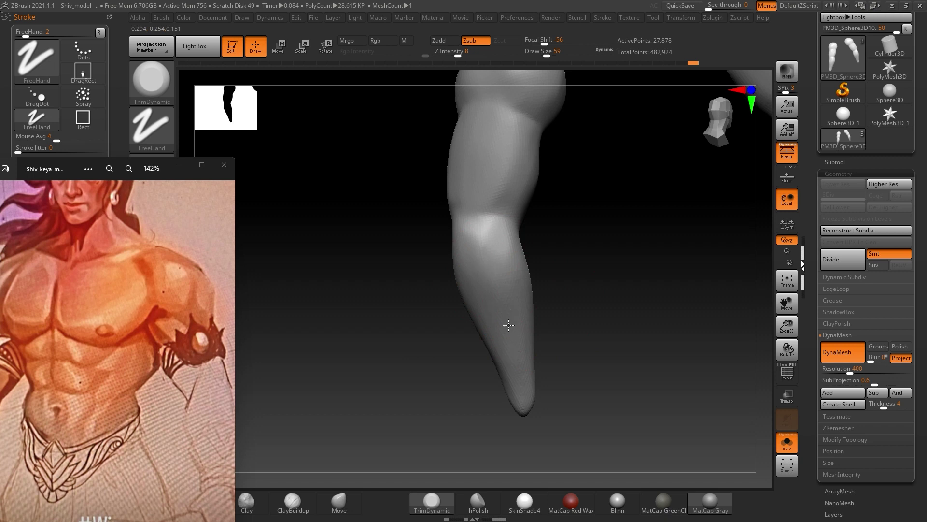
- Trim the upper thigh and knee flatter with TrimDynamic, orbiting around both legs
mouse_move(541, 322)
left_mouse_down()
mouse_move(548, 238)
mouse_move(472, 290)
left_mouse_up()
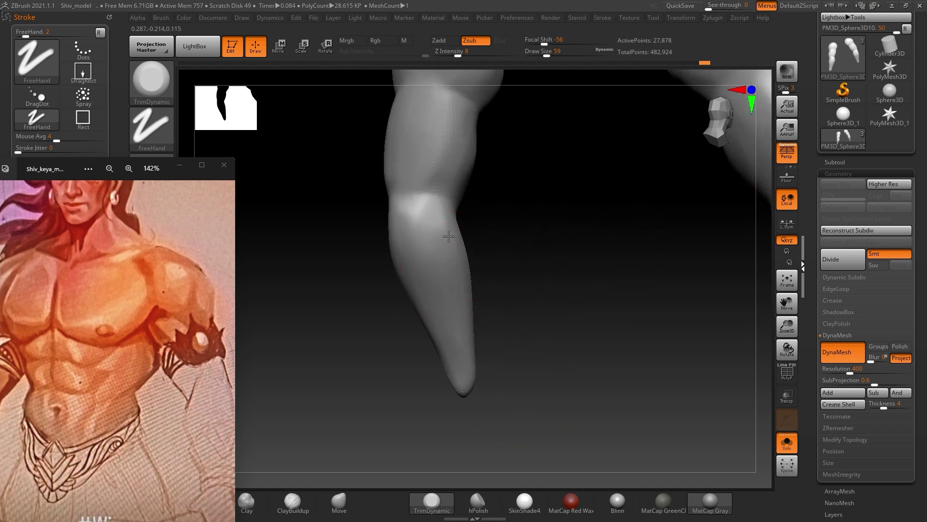
mouse_move(533, 286)
left_mouse_down()
mouse_move(540, 240)
mouse_move(467, 228)
left_mouse_up()
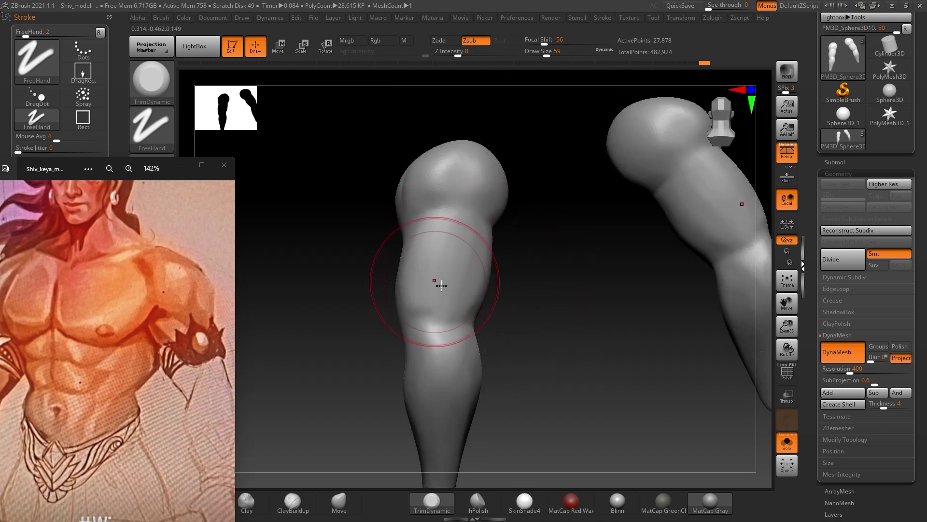
mouse_move(439, 282)
left_mouse_down()
mouse_move(431, 248)
mouse_move(452, 236)
mouse_move(441, 286)
left_mouse_up()
left_click_drag(534, 271, 559, 239)
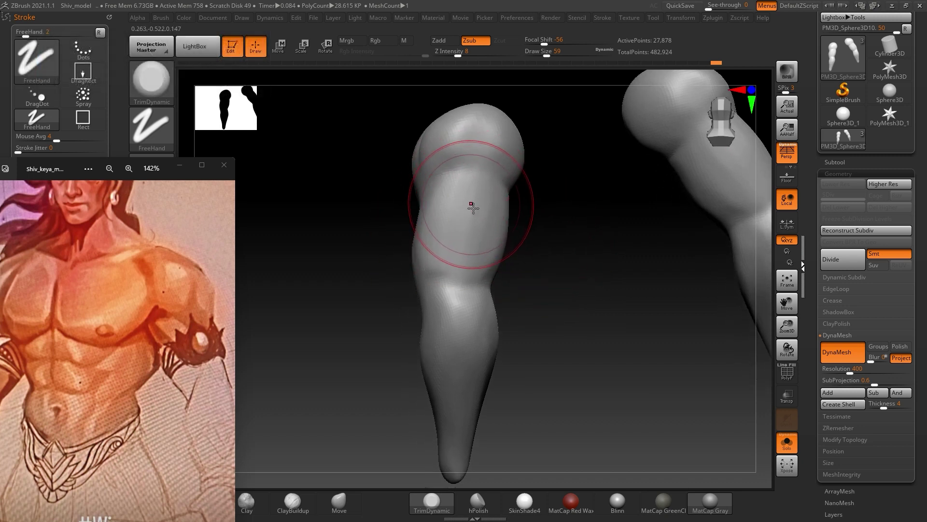
mouse_move(555, 249)
left_mouse_down()
mouse_move(582, 248)
mouse_move(498, 265)
mouse_move(436, 211)
left_mouse_up()
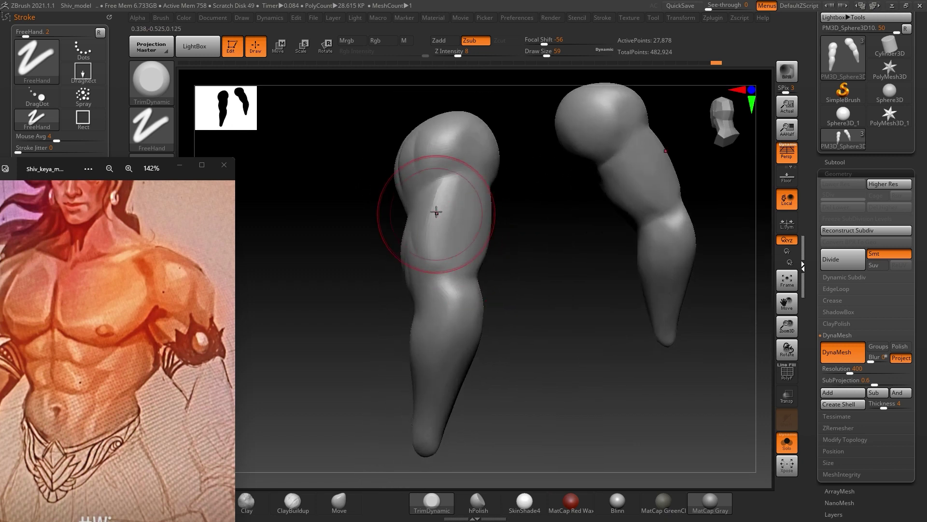
mouse_move(542, 231)
left_mouse_down()
mouse_move(491, 222)
mouse_move(546, 239)
mouse_move(503, 211)
left_mouse_up()
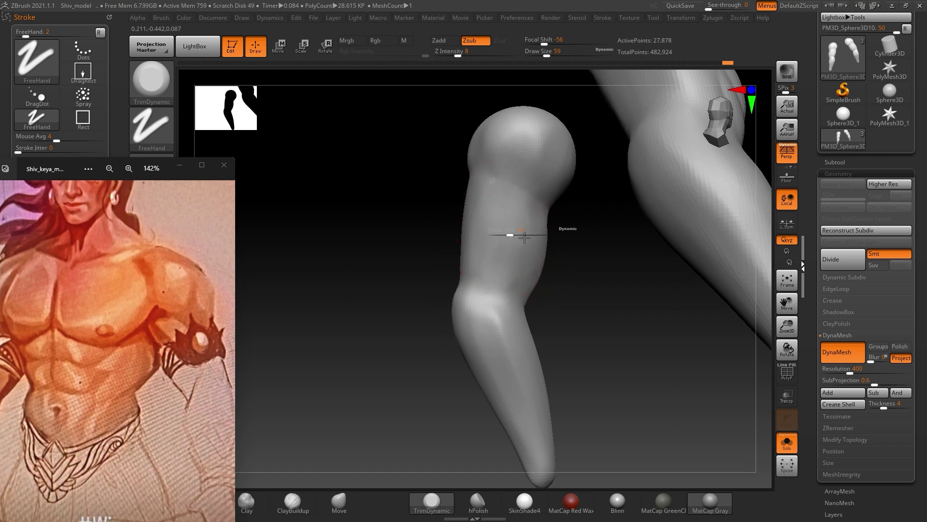
- Enlarge the brush to about 87 and lower Z Intensity to 5
key("s")
left_click_drag(506, 235, 519, 235)
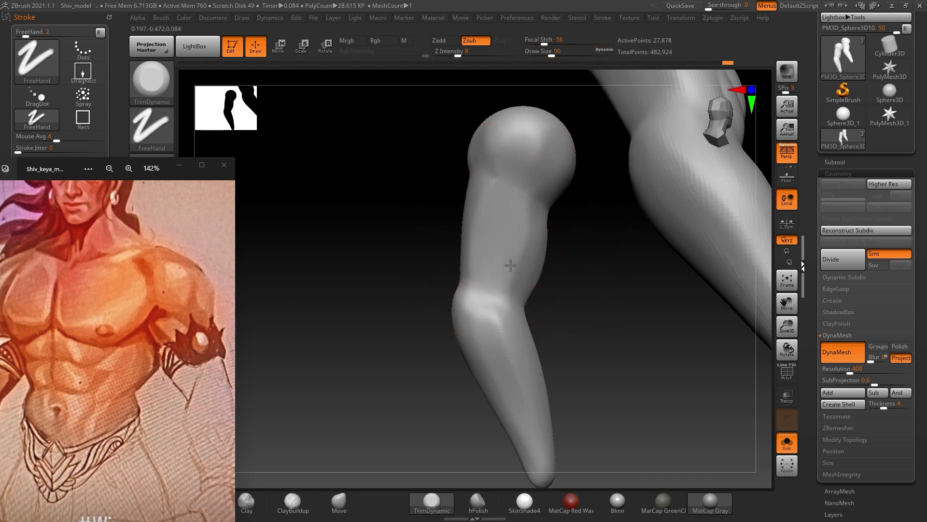
mouse_move(497, 307)
right_mouse_down()
mouse_move(584, 265)
mouse_move(555, 265)
mouse_move(615, 271)
mouse_move(559, 242)
mouse_move(574, 269)
right_mouse_up()
key("space")
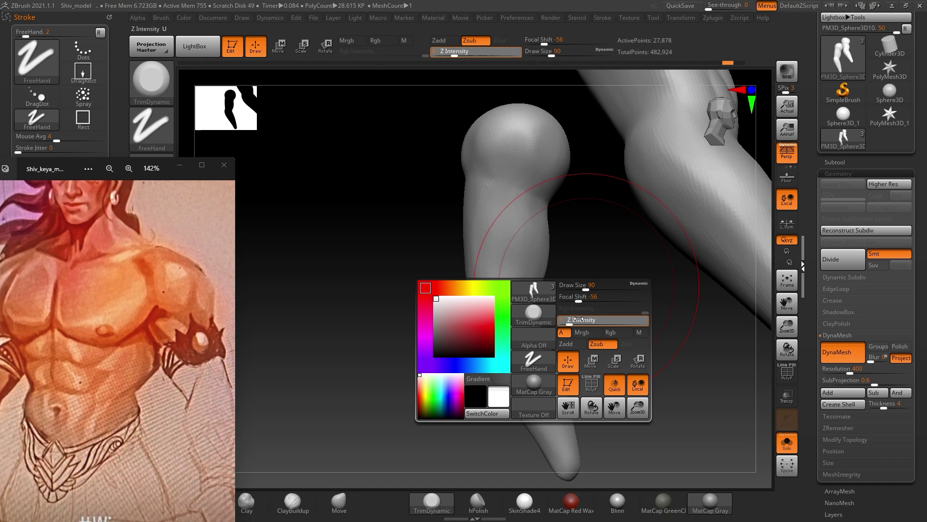
left_click_drag(585, 320, 579, 319)
- Shrink Draw Size to 39 and trim the back of the thigh and knee into flat planes
key("s")
left_click_drag(539, 234, 534, 234)
mouse_move(569, 223)
right_mouse_down()
mouse_move(460, 245)
mouse_move(546, 253)
mouse_move(534, 258)
mouse_move(582, 230)
mouse_move(484, 226)
right_mouse_up()
left_click_drag(485, 227, 476, 220)
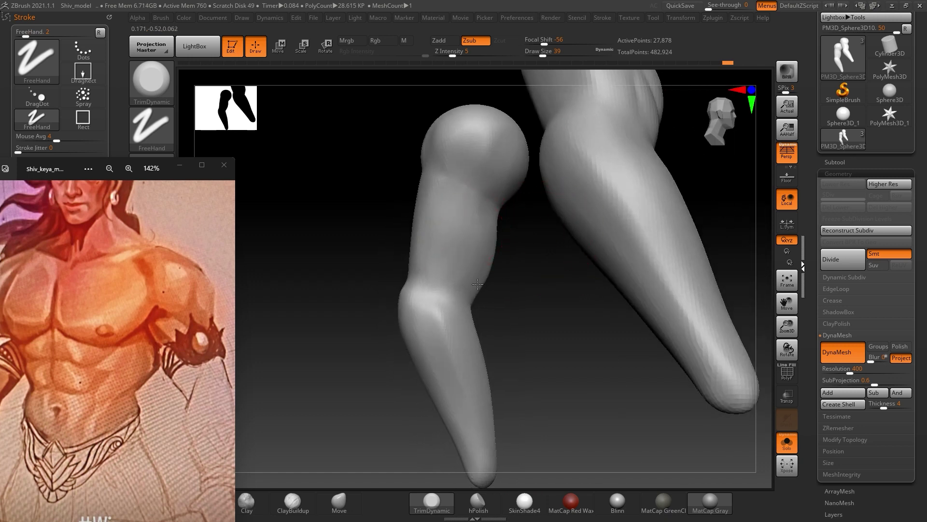
mouse_move(441, 287)
right_mouse_down()
mouse_move(517, 290)
mouse_move(514, 249)
right_mouse_up()
left_click_drag(454, 259, 451, 274)
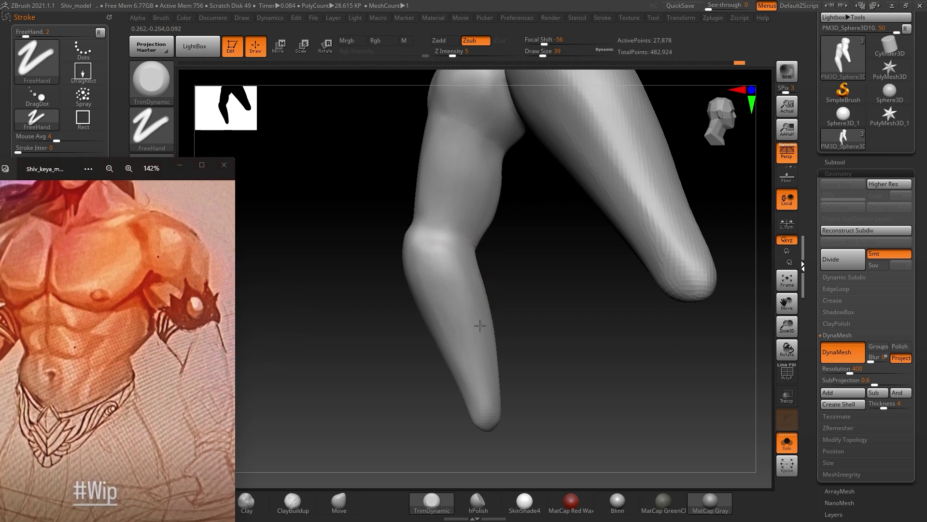
left_click_drag(561, 289, 549, 314)
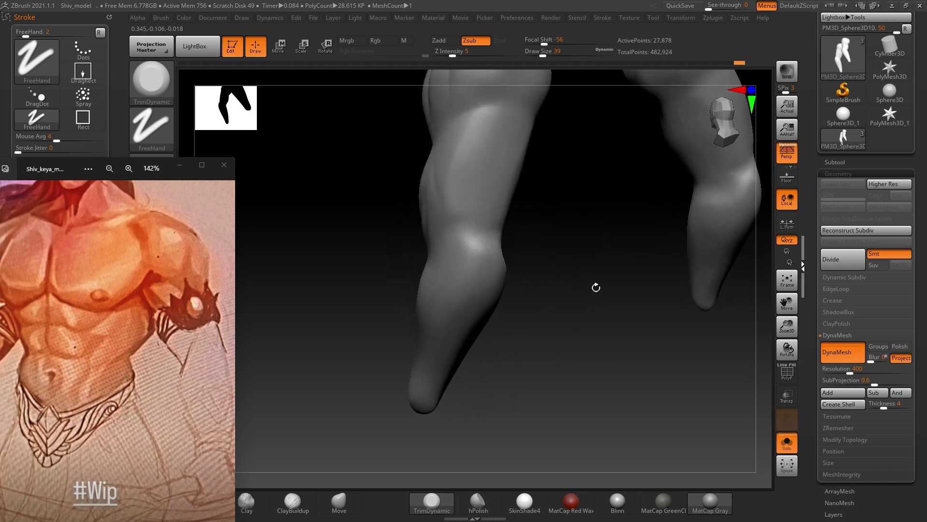
mouse_move(496, 331)
left_mouse_down()
mouse_move(566, 319)
mouse_move(573, 366)
left_mouse_up()
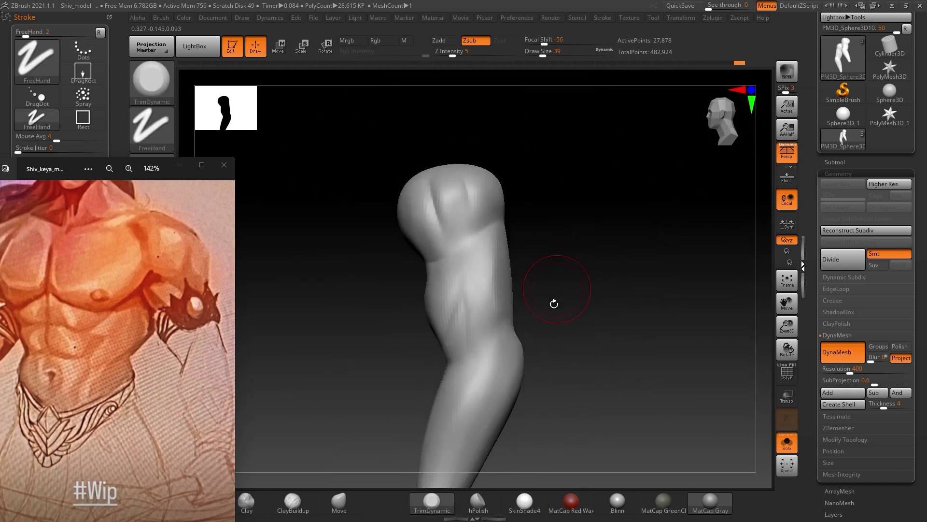
- Switch to DamStandard with B-D-S and orbit the thigh to a new angle
key("b")
key("d")
key("s")
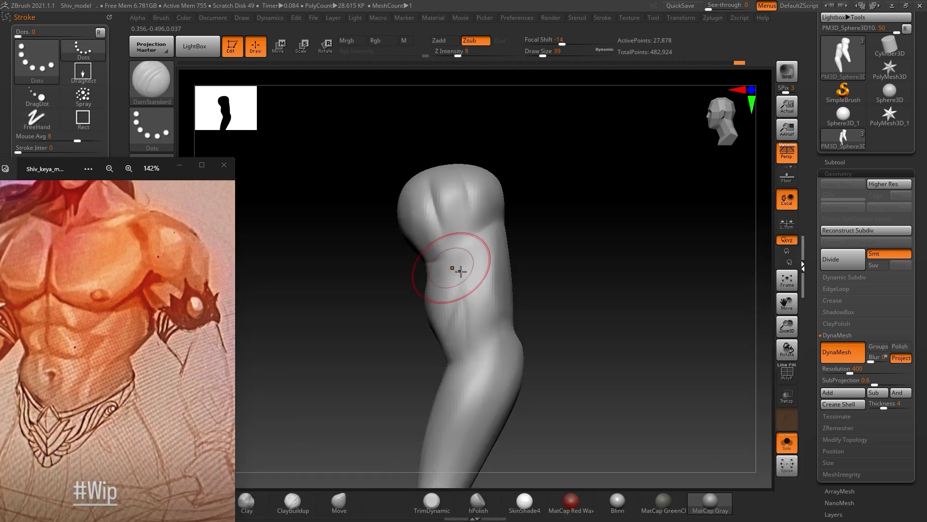
left_click_drag(582, 226, 480, 257)
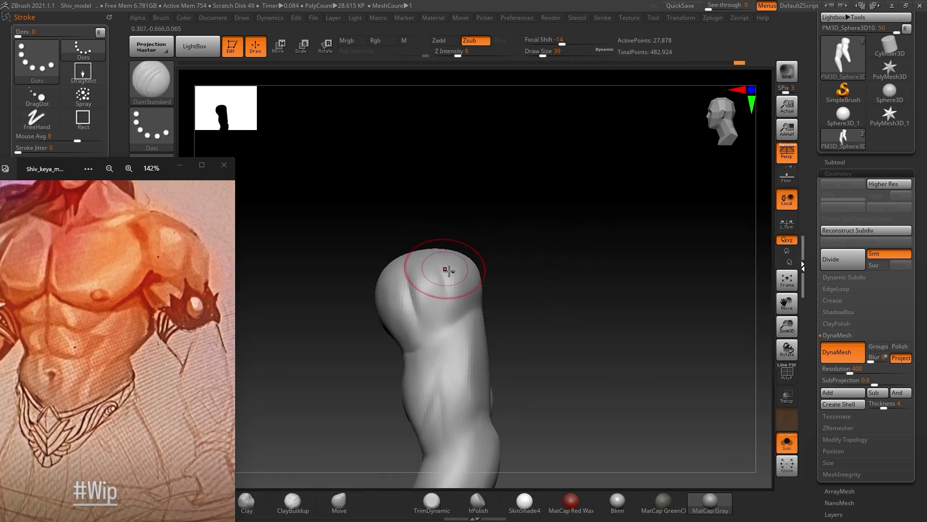
key("ctrl")
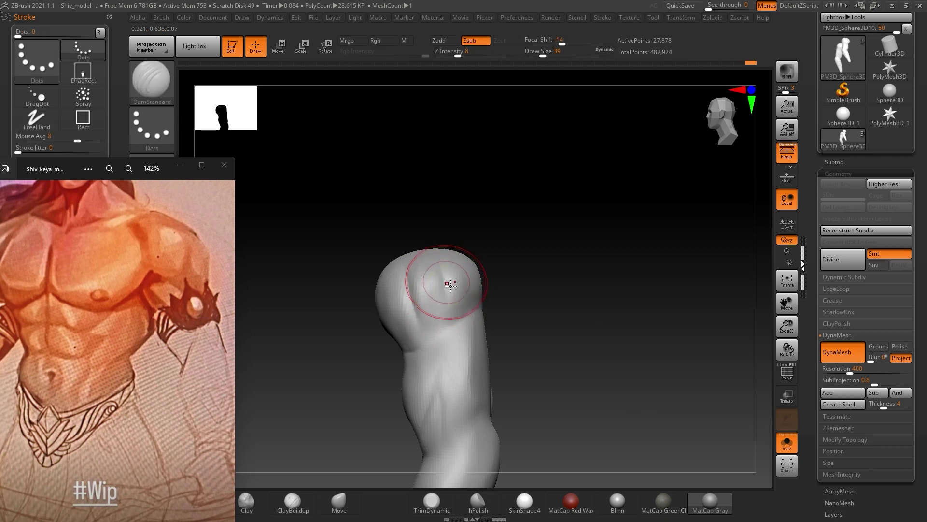
left_click_drag(573, 283, 617, 218)
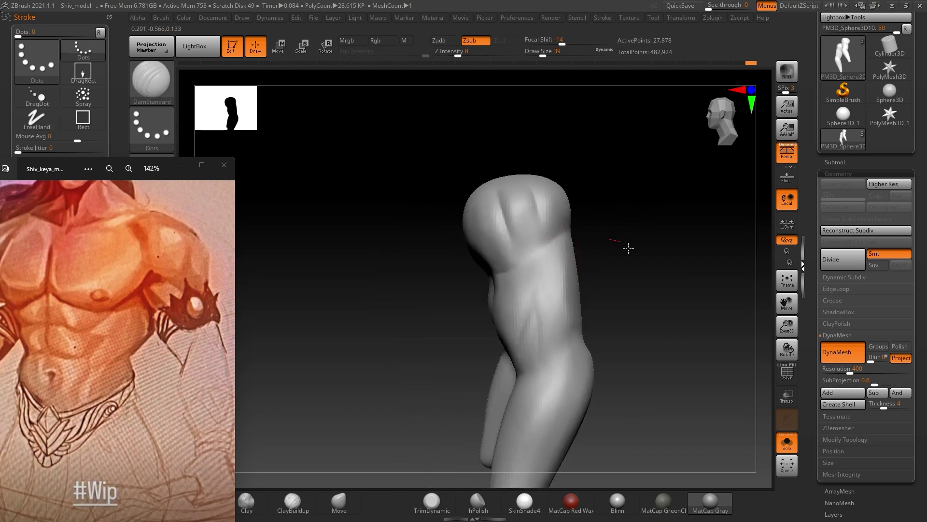
mouse_move(634, 260)
left_mouse_down()
mouse_move(525, 248)
mouse_move(533, 275)
left_mouse_up()
- Lightly smooth the left leg surface, then bring up the Alt+Tab window switcher
key("shift")
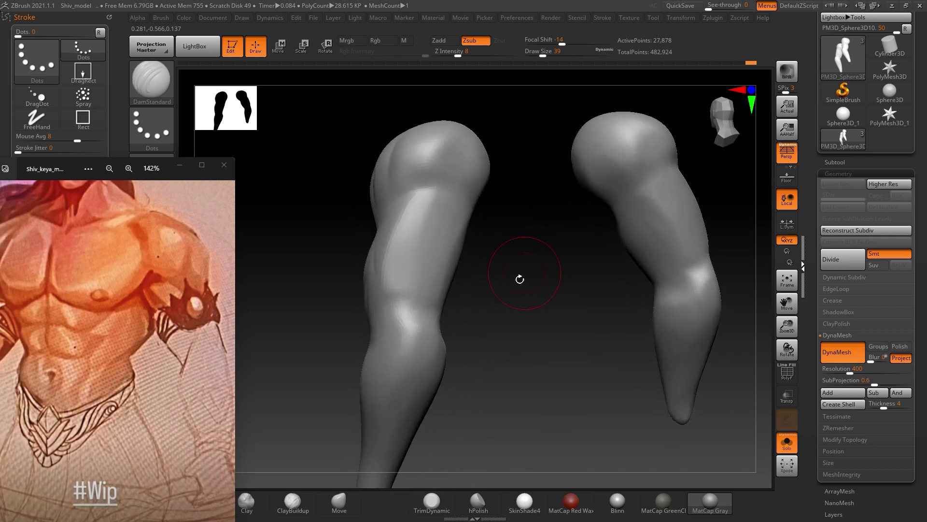
left_click_drag(393, 281, 383, 290)
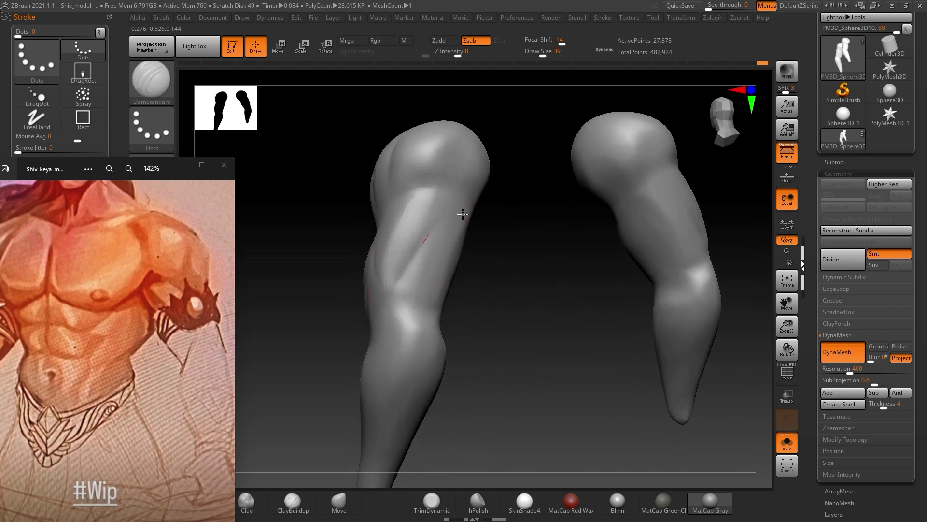
key("ctrl")
left_click_drag(530, 277, 526, 282)
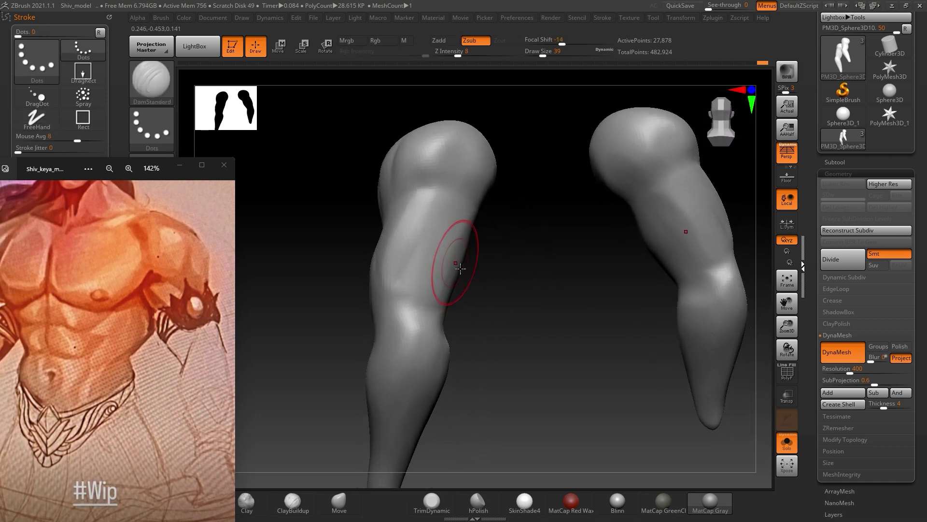
key("alt+Tab")
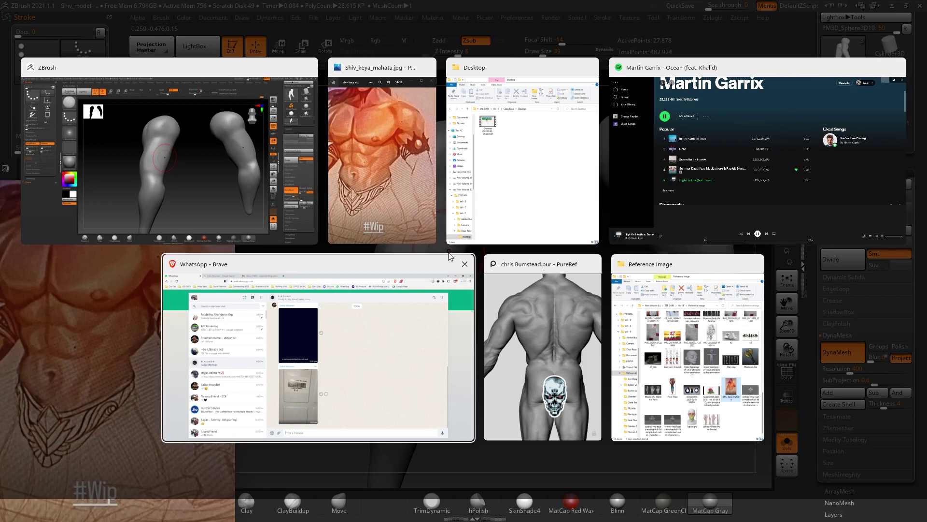
- Step through the reference viewer images, minimising the robot render, to the torso back views
key("Escape")
key("Right")
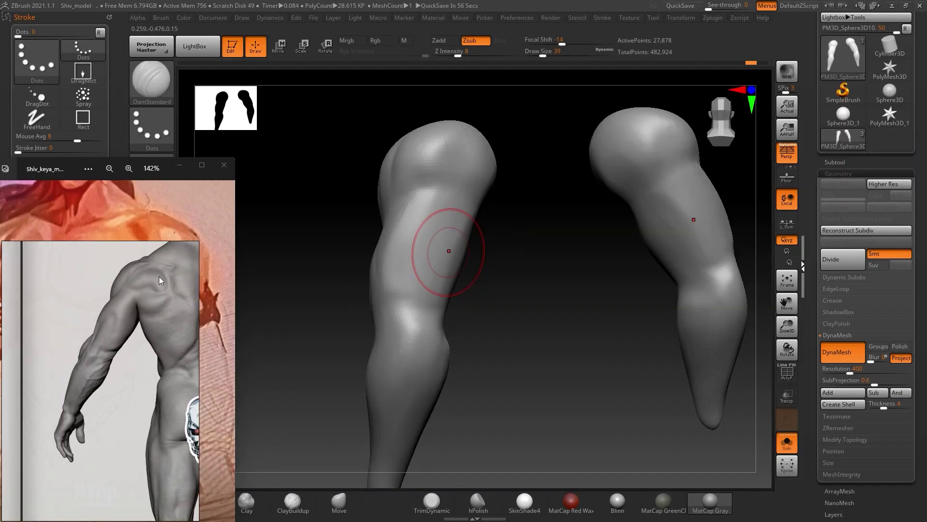
key("Right")
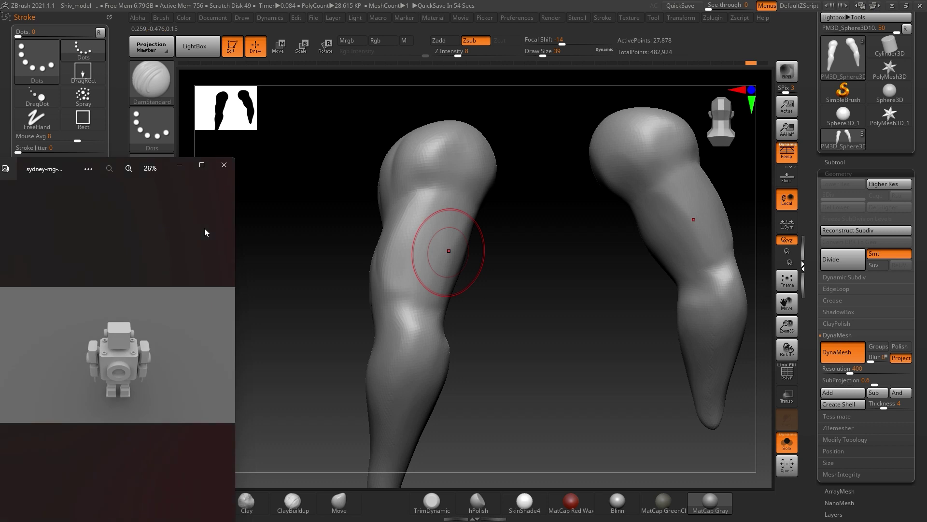
left_click(179, 165)
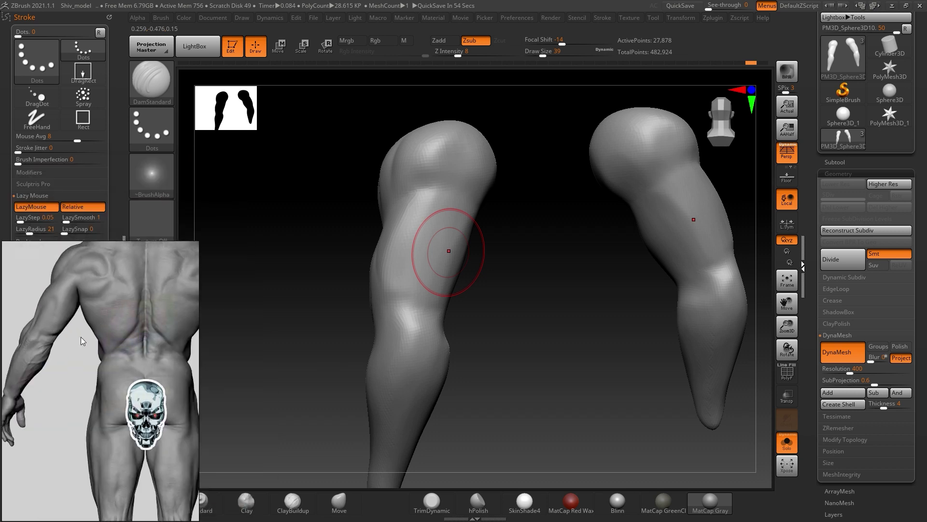
scroll(153, 349, "up", 3)
scroll(158, 366, "up", 2)
scroll(159, 365, "down", 3)
key("Right")
scroll(164, 334, "down", 2)
scroll(173, 393, "up", 2)
scroll(97, 377, "down", 2)
key("Right")
key("Right")
key("Right")
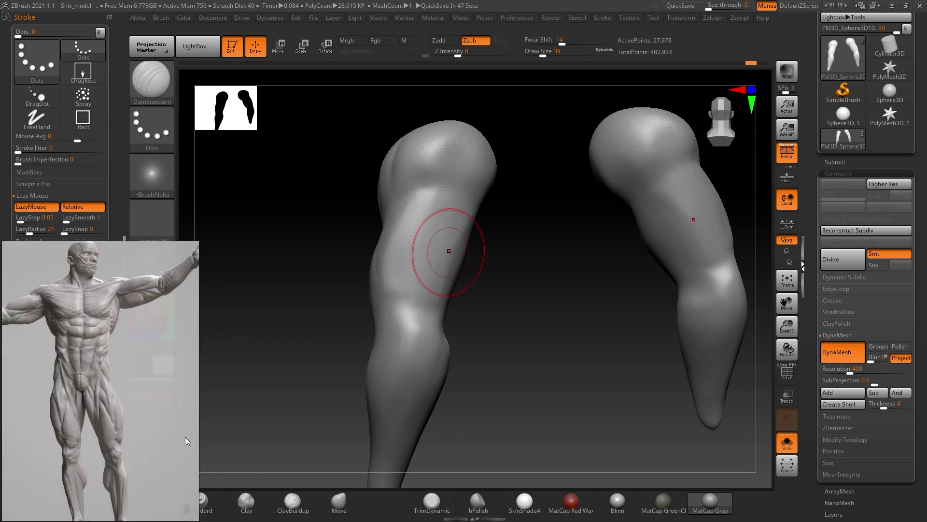
key("Right")
key("Right")
key("Right")
key("Right")
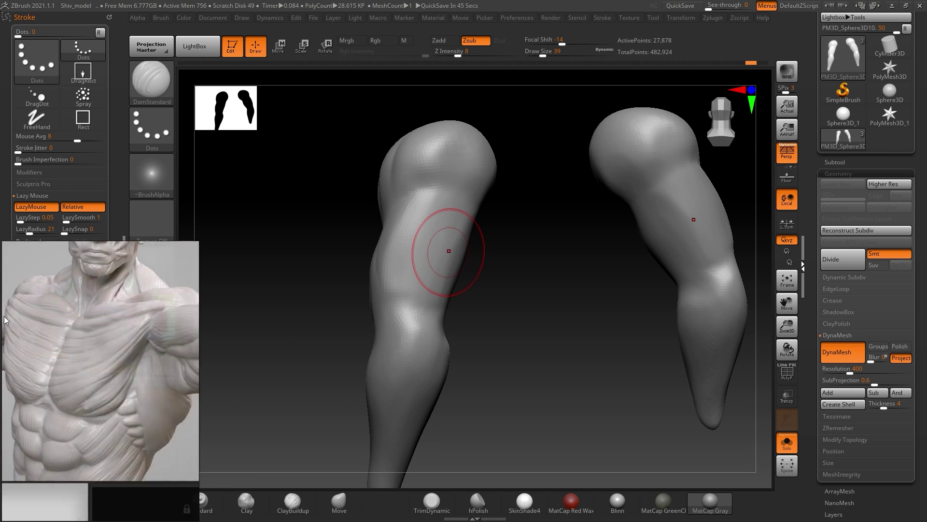
key("Right")
key("Right")
key("Right")
key("Right")
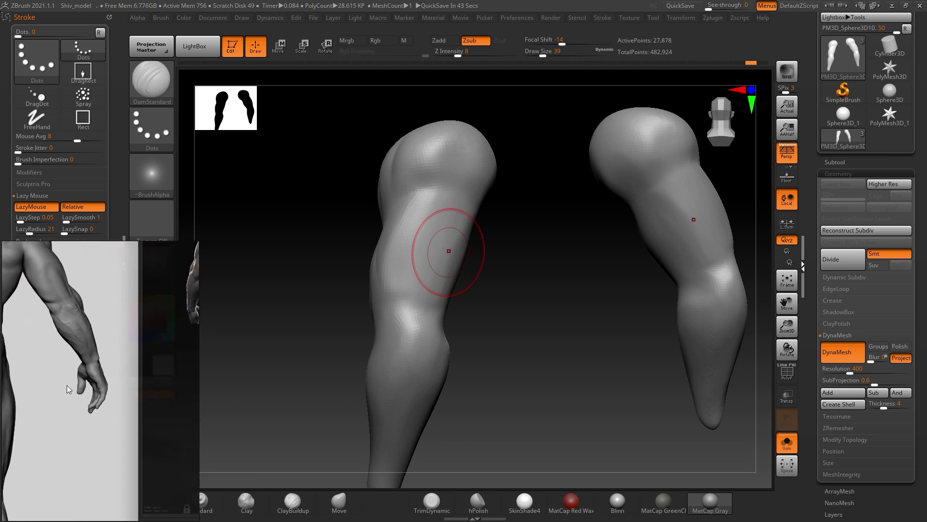
key("Right")
- Open the 'Zbrush sculpt in Progress' gallery image and zoom in on the side-view torso
key("Escape")
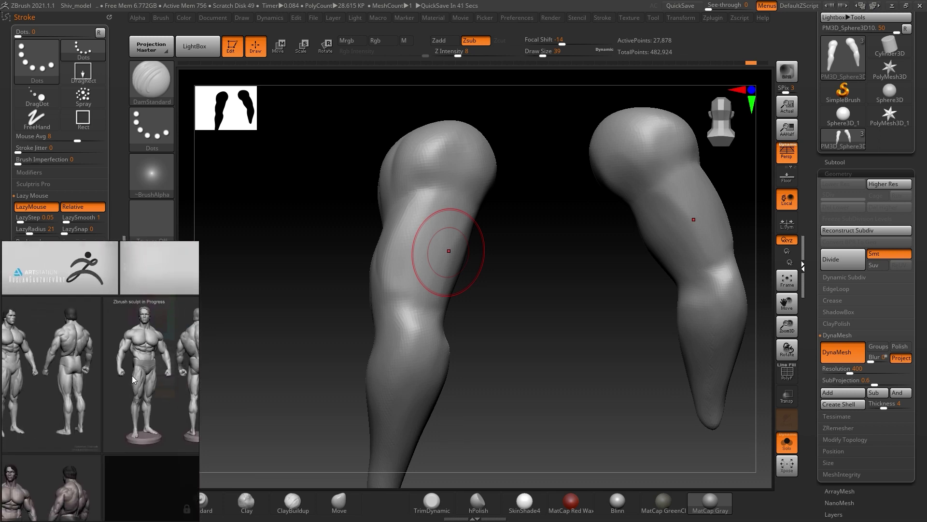
left_click(132, 375)
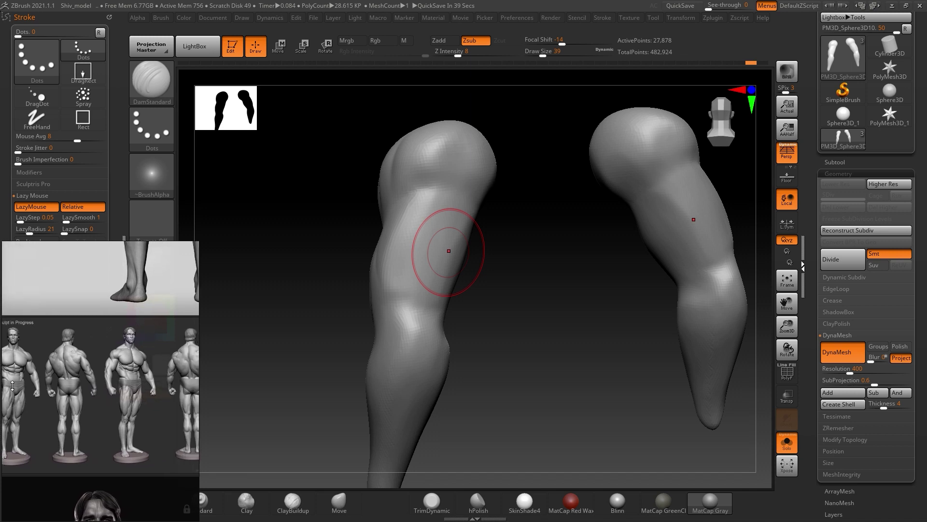
scroll(83, 401, "down", 5)
mouse_move(147, 361)
left_mouse_down()
mouse_move(161, 384)
mouse_move(131, 371)
mouse_move(123, 352)
mouse_move(180, 345)
left_mouse_up()
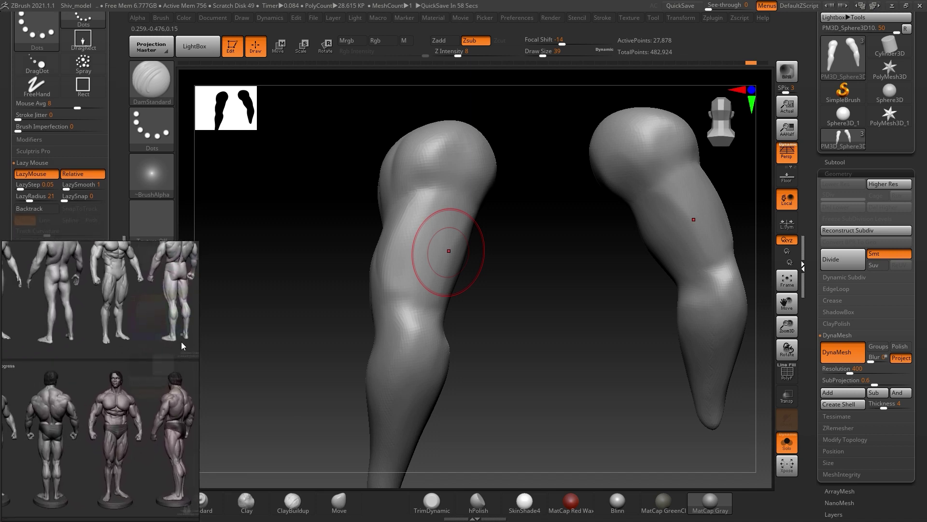
scroll(183, 354, "up", 2)
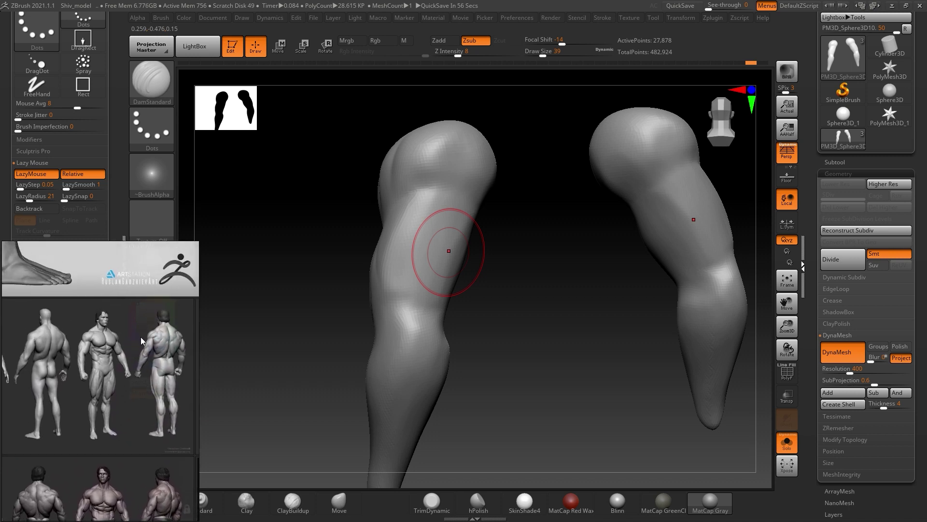
scroll(140, 367, "up", 2)
scroll(137, 410, "up", 3)
scroll(132, 428, "up", 3)
scroll(121, 405, "up", 3)
scroll(116, 396, "up", 2)
scroll(106, 408, "up", 2)
scroll(85, 387, "up", 2)
scroll(58, 362, "up", 3)
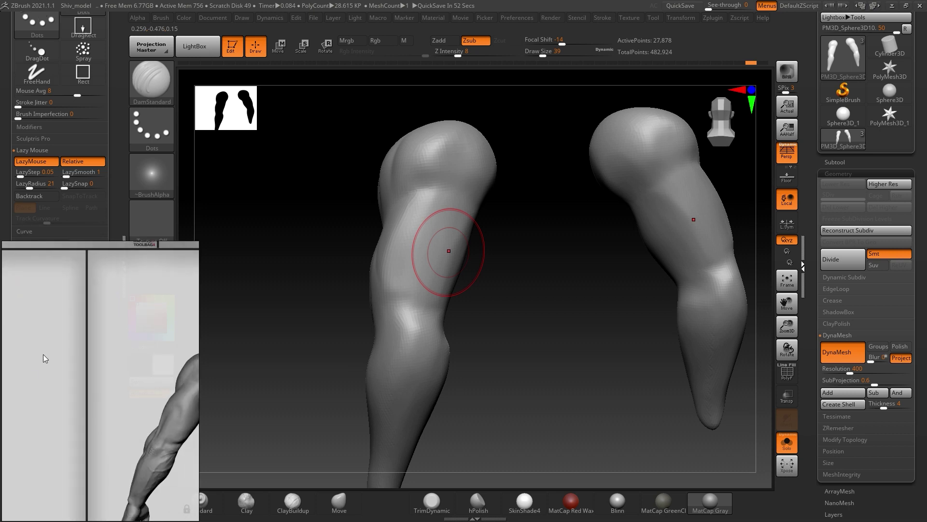
scroll(19, 363, "up", 3)
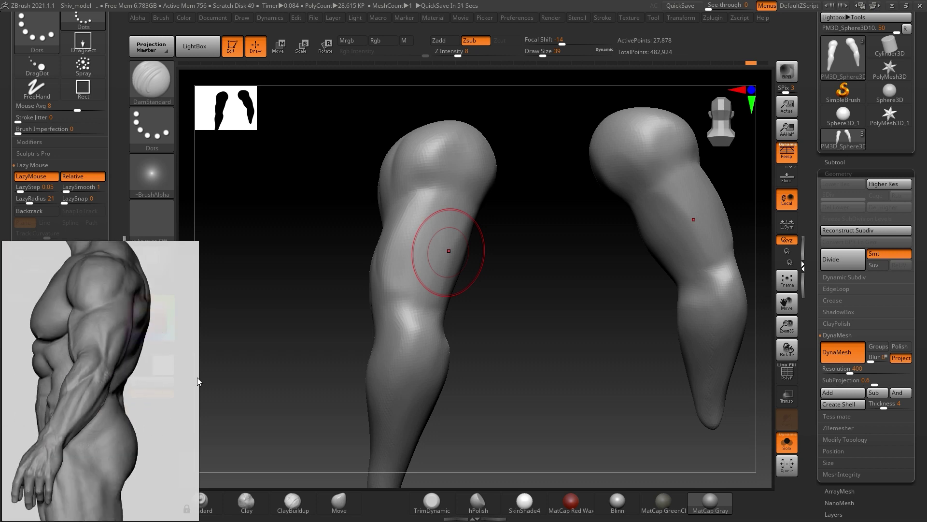
- Carve a groove and muscle detail on the thigh, smoothing the detail around the knee
mouse_move(409, 276)
left_mouse_down()
mouse_move(435, 227)
mouse_move(442, 329)
left_mouse_up()
left_click_drag(487, 293, 532, 300)
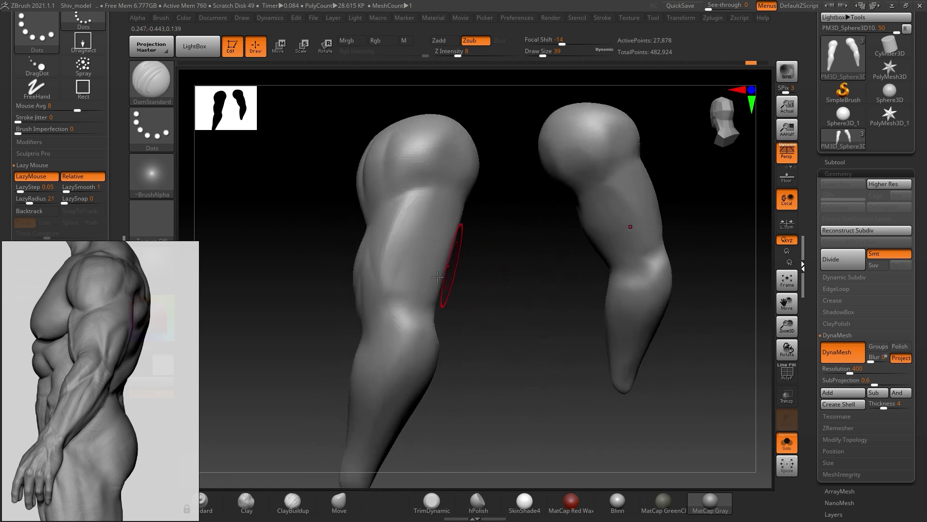
mouse_move(419, 283)
left_mouse_down("shift")
mouse_move(404, 281)
mouse_move(389, 300)
mouse_move(402, 303)
mouse_move(383, 290)
left_mouse_up("shift")
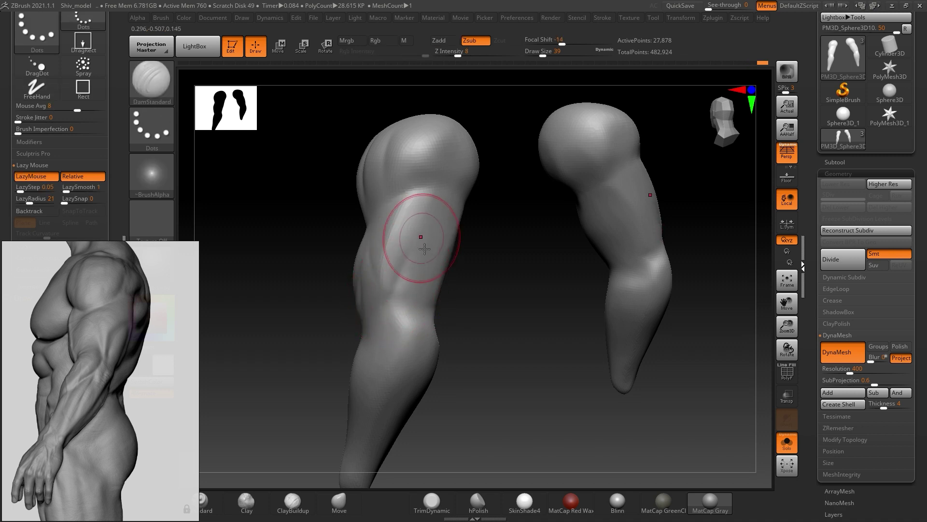
mouse_move(441, 236)
left_mouse_down("shift")
mouse_move(410, 269)
mouse_move(426, 241)
left_mouse_up("shift")
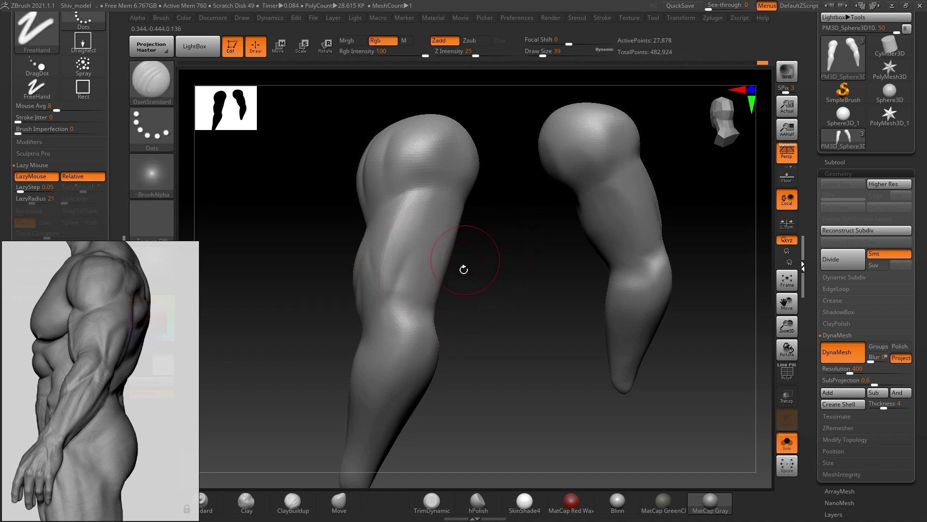
left_click_drag(395, 283, 409, 267)
- Orbit to check both legs from the side, then undo the last knee stroke
mouse_move(514, 277)
left_mouse_down()
mouse_move(441, 234)
mouse_move(450, 221)
left_mouse_up()
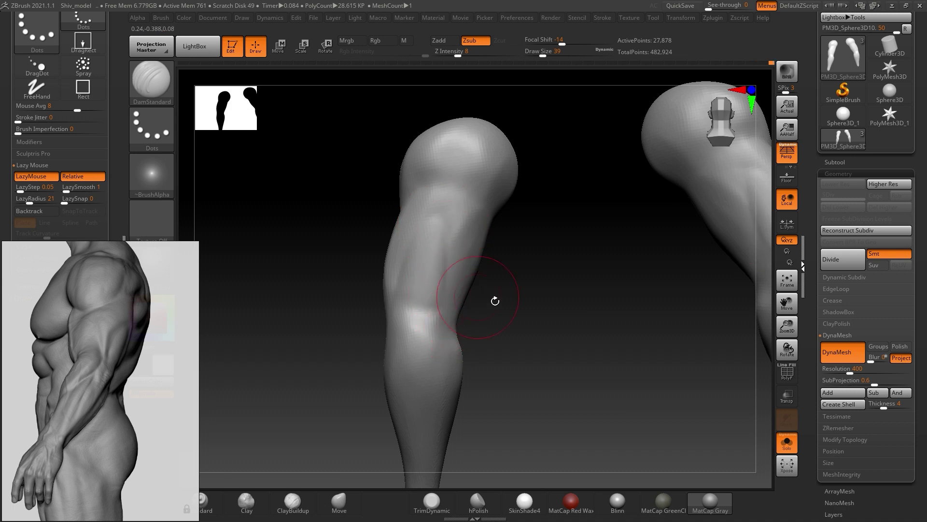
mouse_move(538, 274)
left_mouse_down()
mouse_move(556, 277)
mouse_move(491, 262)
left_mouse_up()
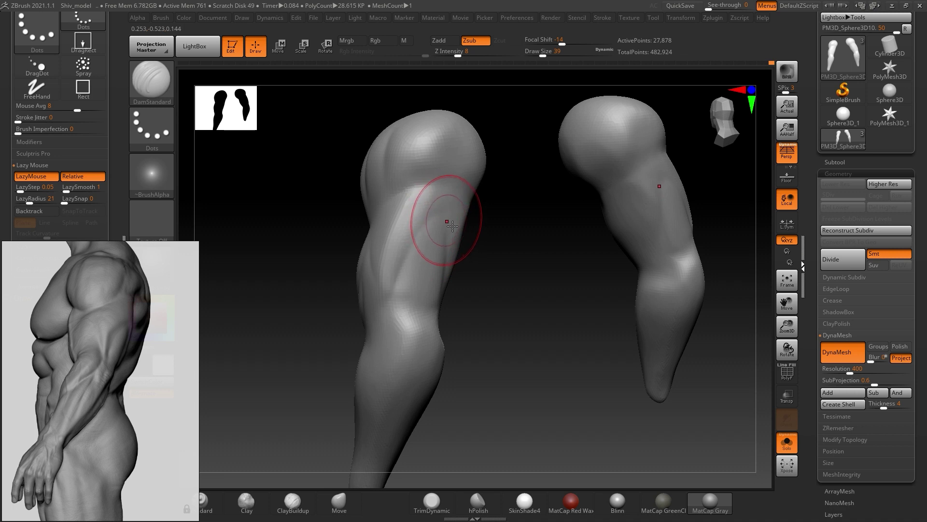
mouse_move(423, 274)
left_mouse_down()
mouse_move(510, 248)
mouse_move(476, 243)
left_mouse_up()
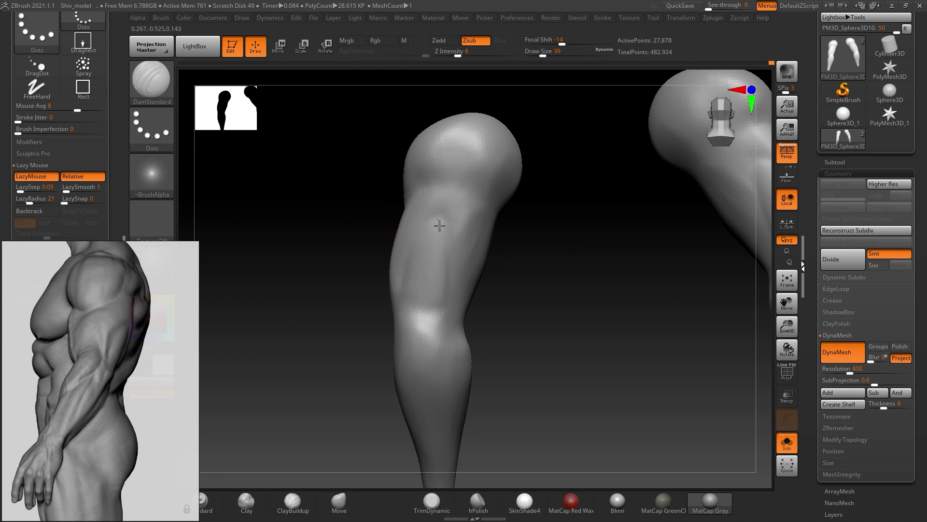
key("ctrl+z")
- Orbit to a side view of the leg and carve a groove down the calf
left_click_drag(561, 263, 472, 266)
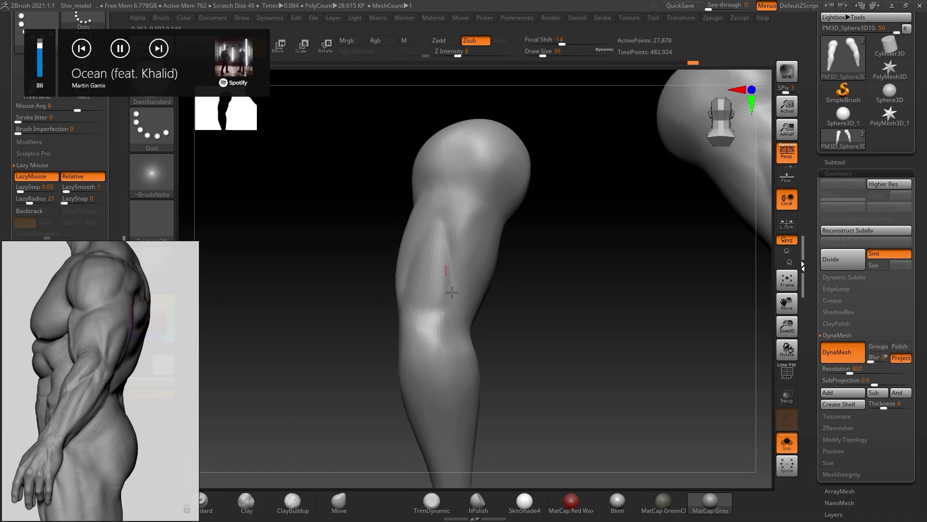
mouse_move(536, 279)
left_mouse_down()
mouse_move(518, 295)
mouse_move(514, 274)
mouse_move(541, 269)
mouse_move(501, 255)
mouse_move(509, 264)
left_mouse_up()
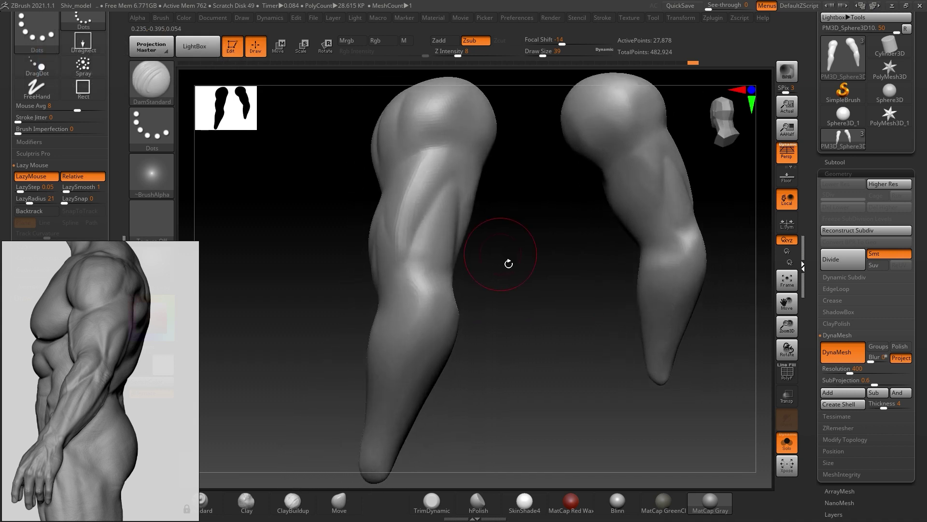
left_click_drag(542, 294, 534, 315)
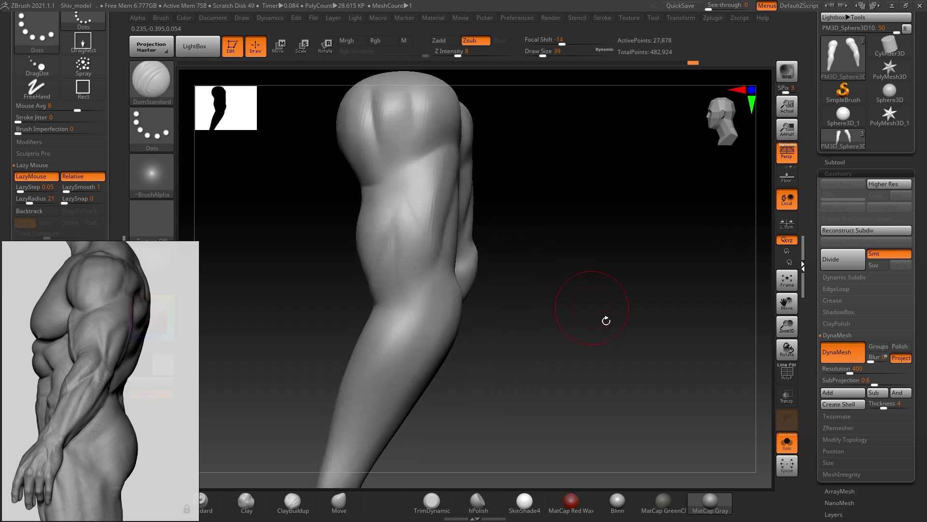
left_click_drag(603, 316, 623, 300)
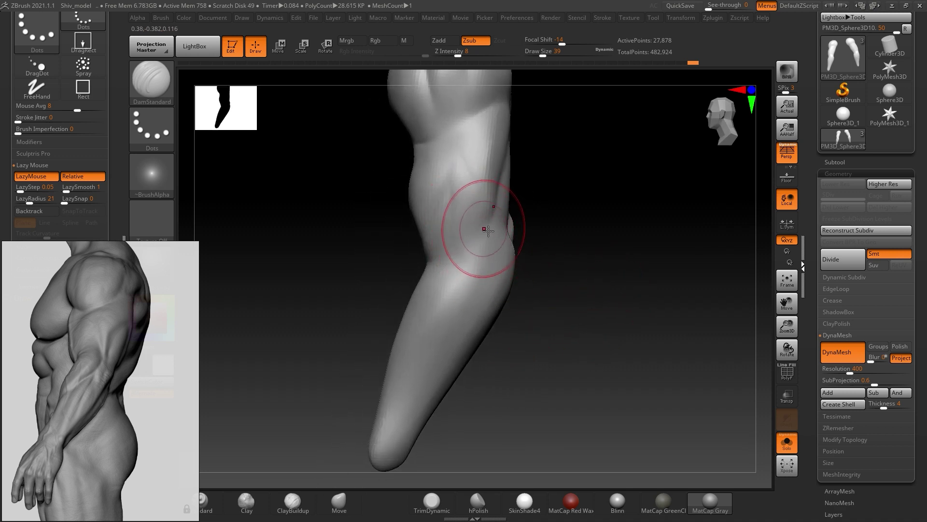
left_click_drag(480, 216, 487, 221)
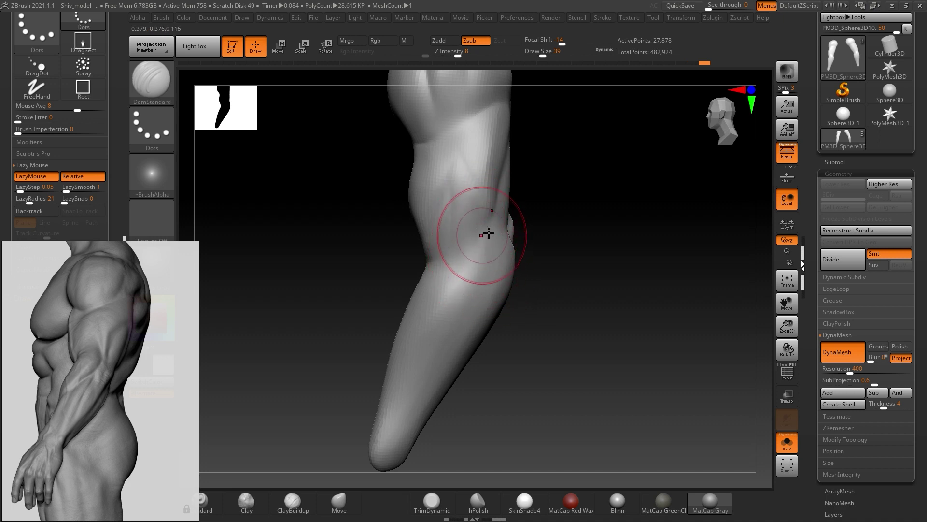
left_click_drag(476, 323, 432, 388)
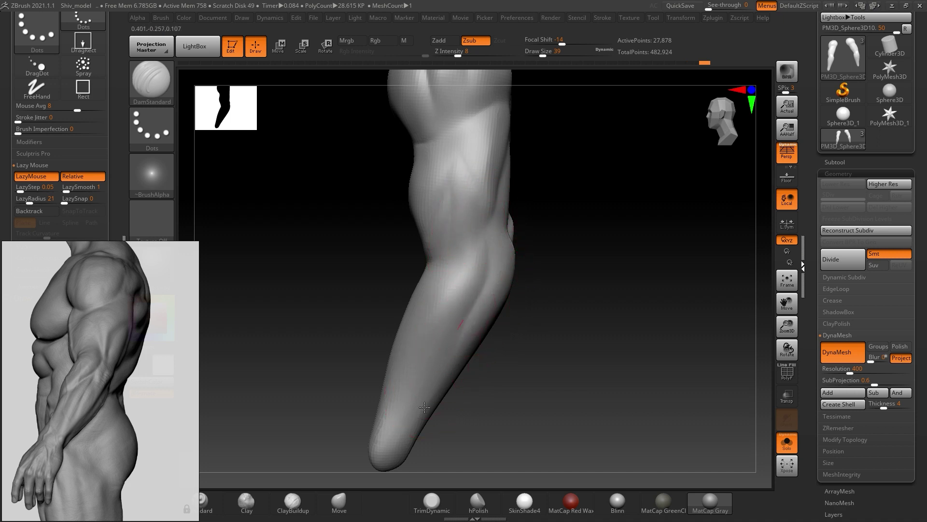
- Smooth the calf contour and soften its diagonal crease
left_click_drag(597, 303, 569, 304)
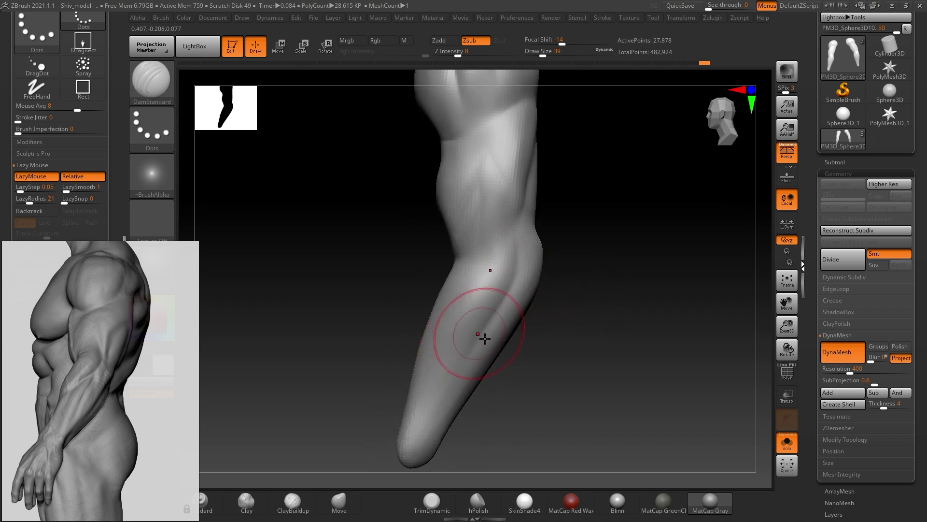
left_click_drag(542, 259, 513, 259, "shift")
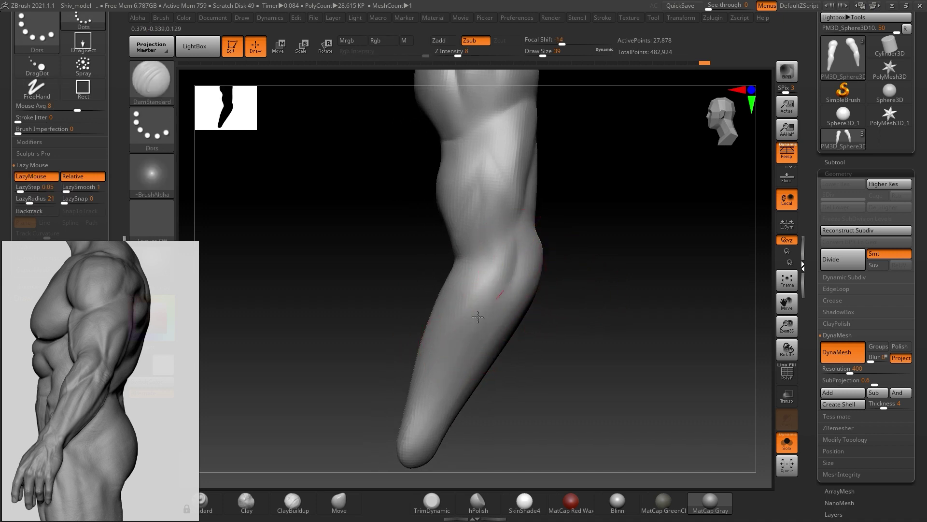
left_click_drag(466, 313, 518, 253, "shift")
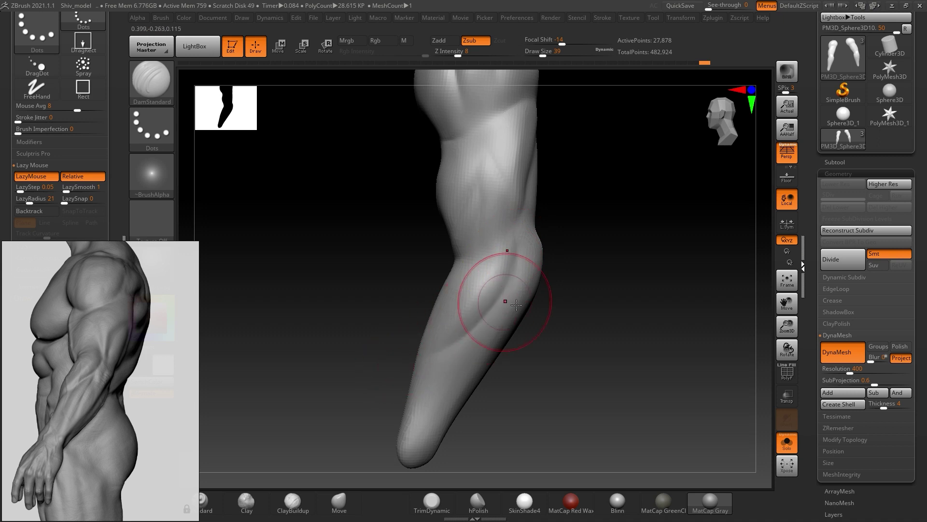
left_click_drag(503, 307, 518, 262, "shift")
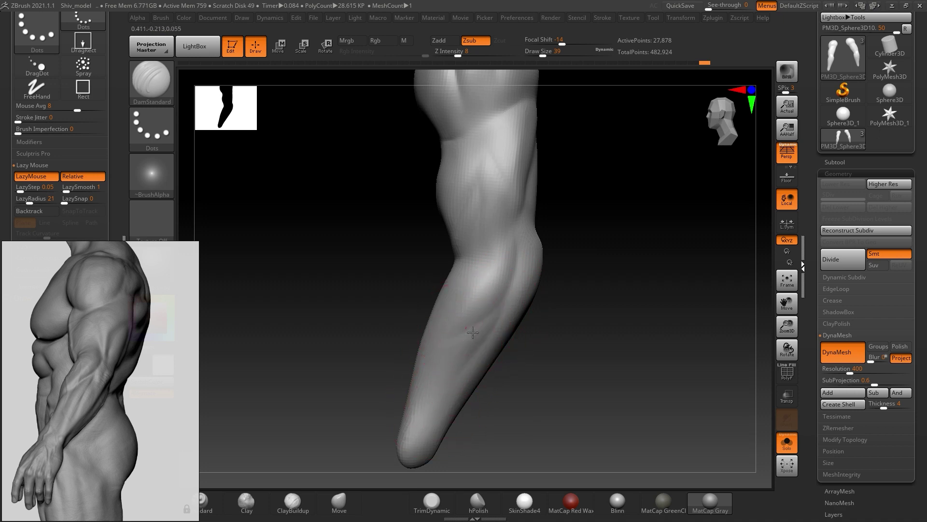
mouse_move(579, 311)
left_mouse_down()
mouse_move(570, 296)
mouse_move(621, 260)
mouse_move(677, 275)
mouse_move(641, 273)
mouse_move(548, 299)
left_mouse_up()
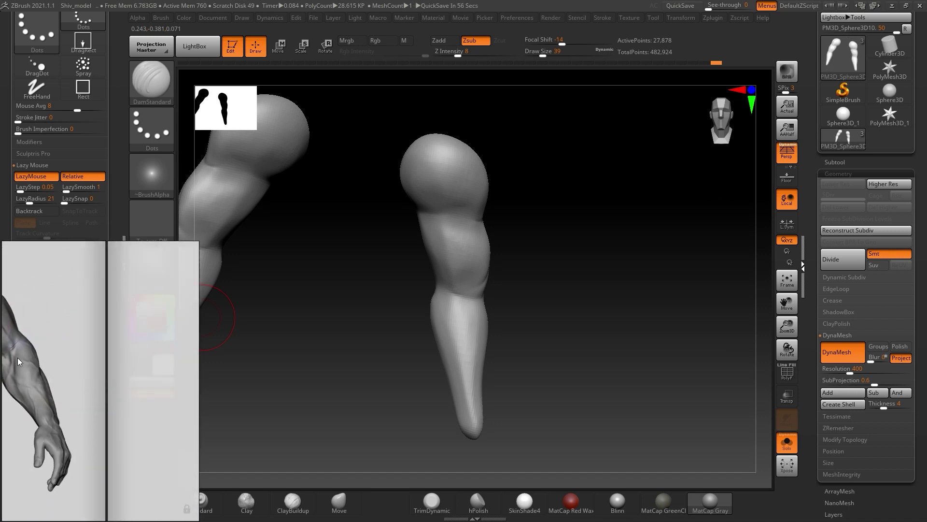
- Smooth the surface over the top of the hip bulge, orbiting to inspect both legs
left_click_drag(579, 236, 532, 222)
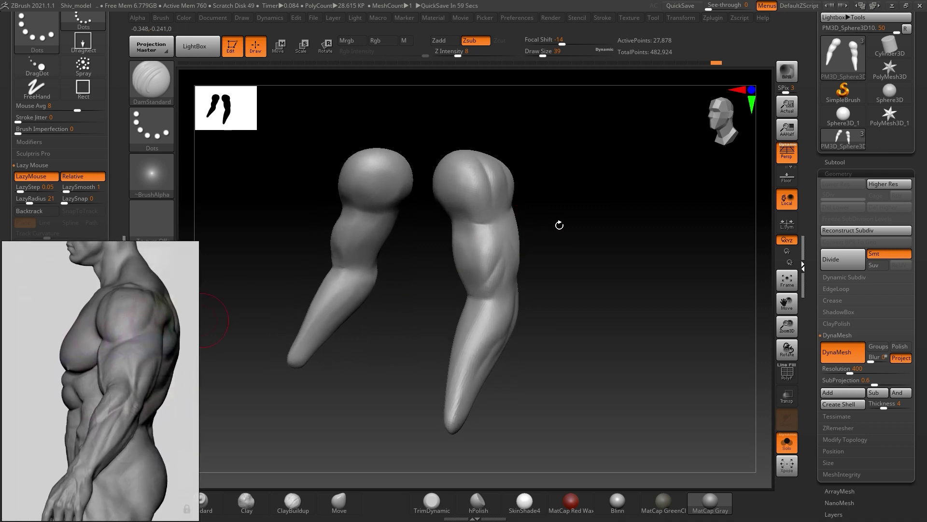
left_click_drag(559, 225, 575, 232)
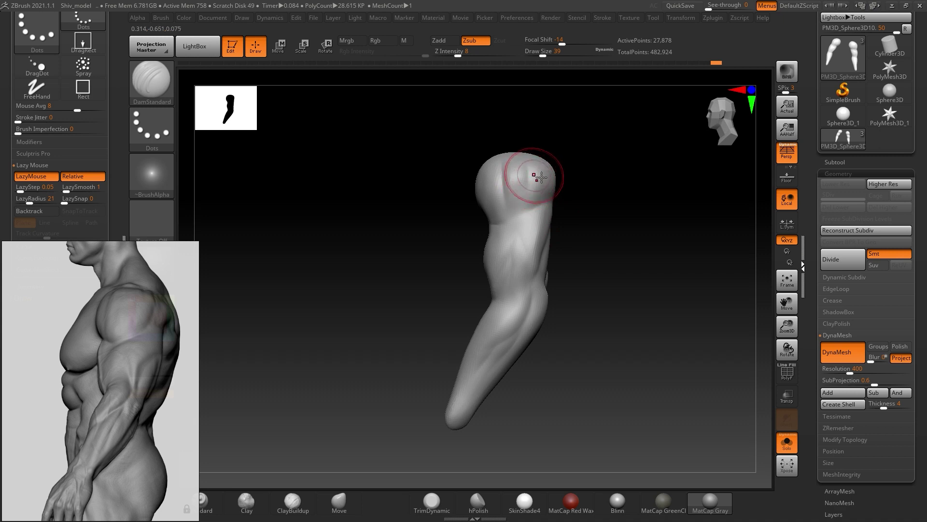
left_click_drag(546, 151, 538, 176)
mouse_move(603, 202)
left_mouse_down()
mouse_move(572, 199)
mouse_move(583, 223)
left_mouse_up()
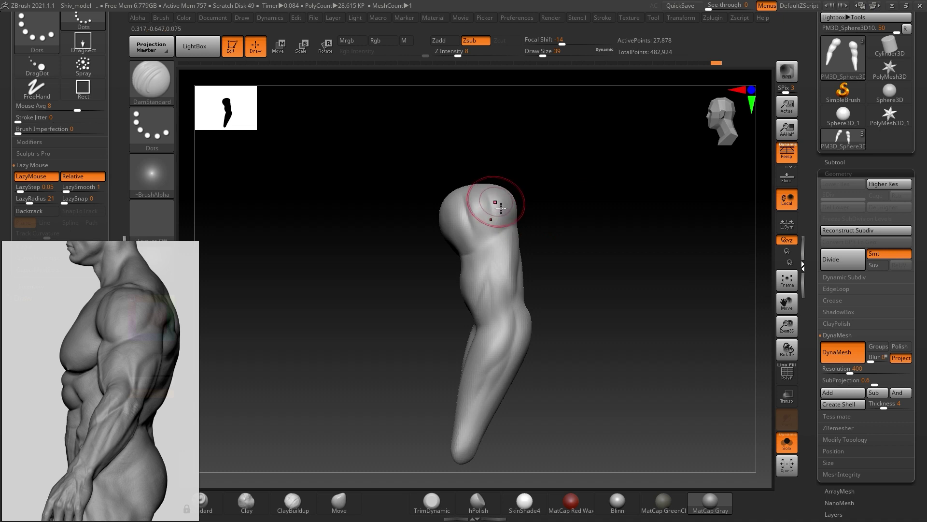
left_click_drag(500, 209, 498, 210)
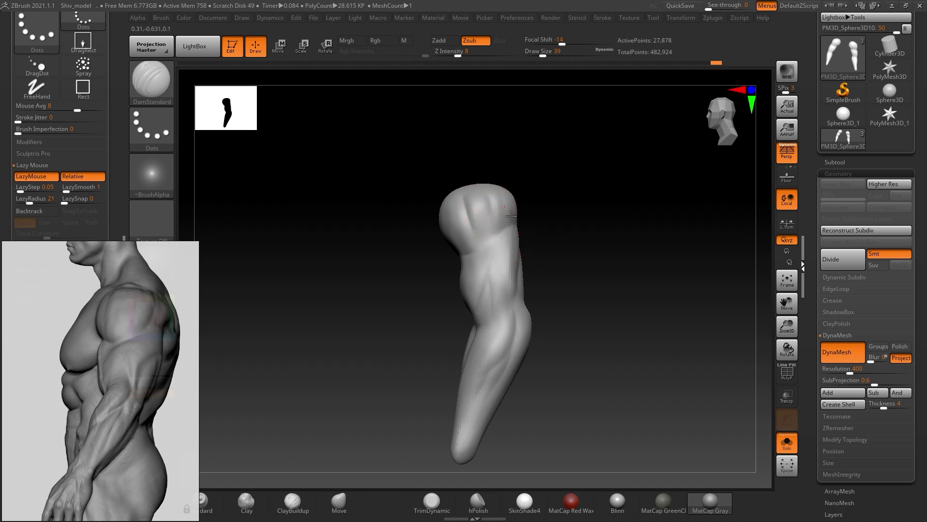
left_click_drag(480, 244, 512, 221)
mouse_move(595, 239)
left_mouse_down()
mouse_move(601, 245)
mouse_move(493, 248)
left_mouse_up()
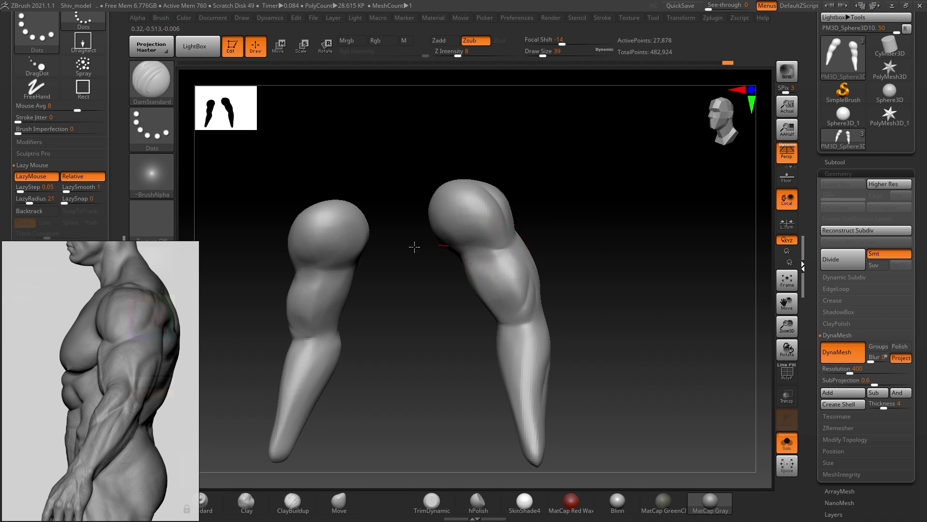
mouse_move(594, 238)
left_mouse_down()
mouse_move(604, 234)
mouse_move(588, 252)
left_mouse_up()
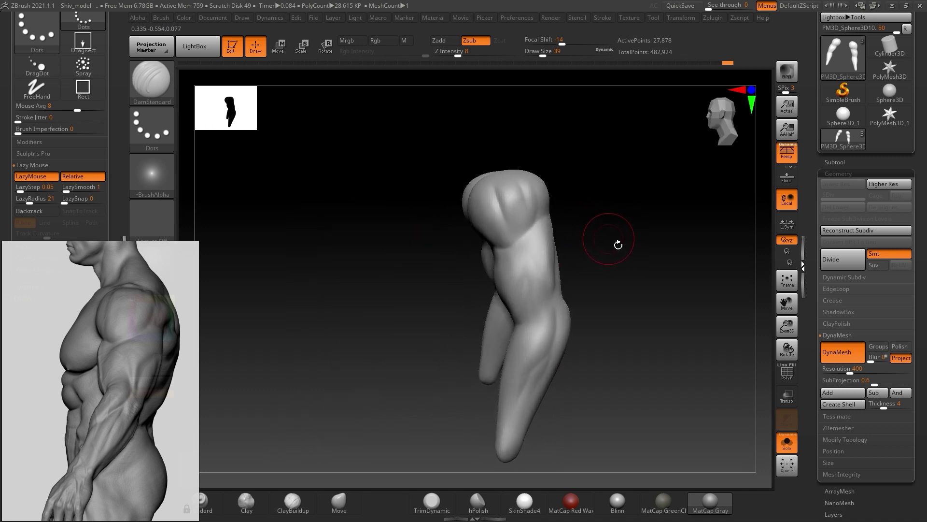
left_click_drag(608, 240, 571, 249)
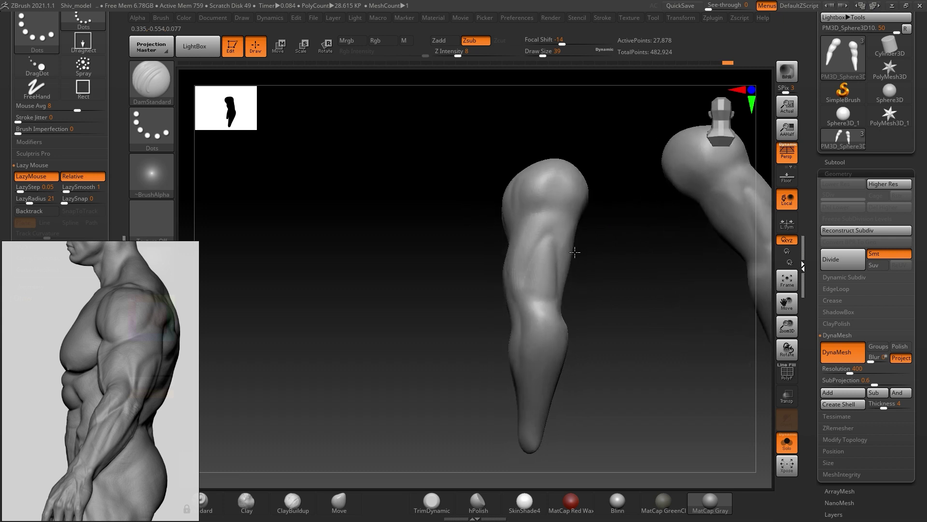
- Build clay onto the left hip and upper thigh using ClayBuildup at size 68
key("b")
key("c")
key("b")
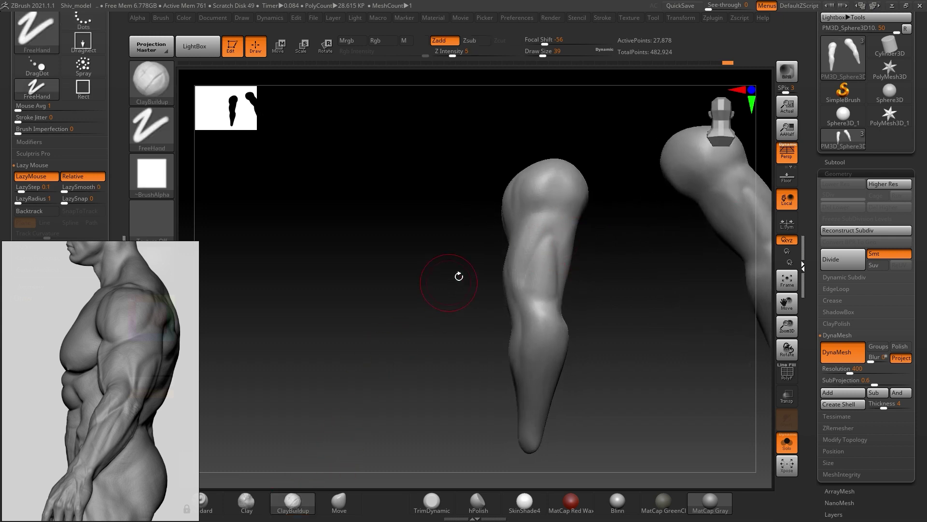
mouse_move(480, 251)
left_mouse_down()
mouse_move(465, 253)
mouse_move(478, 252)
left_mouse_up()
key("s")
left_click_drag(621, 265, 610, 275)
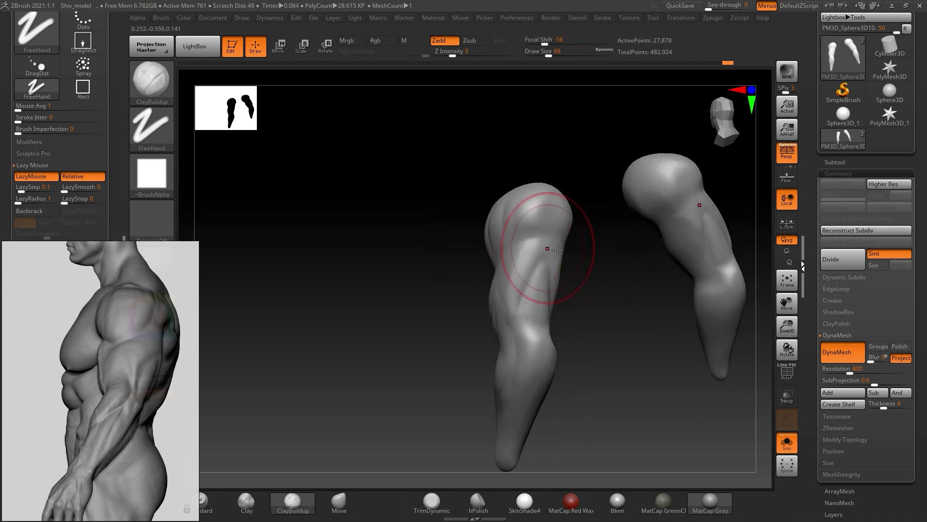
mouse_move(553, 198)
left_mouse_down()
mouse_move(546, 237)
mouse_move(584, 238)
mouse_move(558, 231)
mouse_move(558, 213)
left_mouse_up()
key("s")
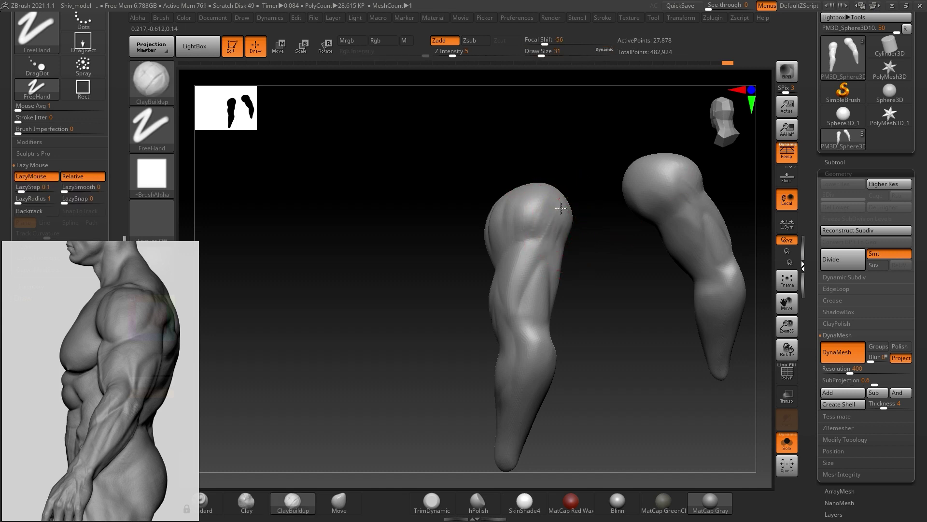
mouse_move(562, 241)
left_mouse_down()
mouse_move(562, 252)
mouse_move(529, 268)
mouse_move(555, 290)
mouse_move(615, 269)
mouse_move(577, 256)
mouse_move(559, 278)
mouse_move(686, 296)
mouse_move(593, 218)
mouse_move(546, 220)
left_mouse_up()
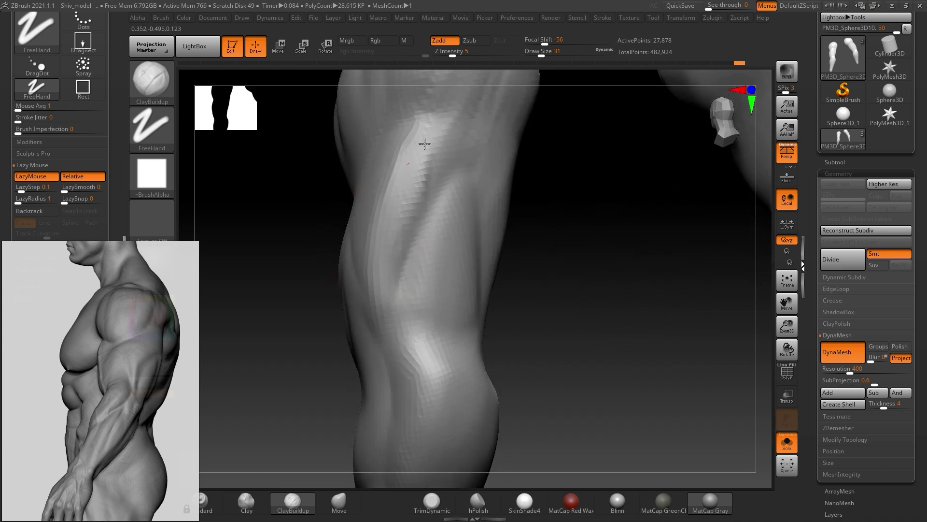
- Add a clay ridge down the thigh, then smooth and bulk up the upper thigh
left_click_drag(414, 160, 390, 182)
left_click_drag(385, 235, 378, 245)
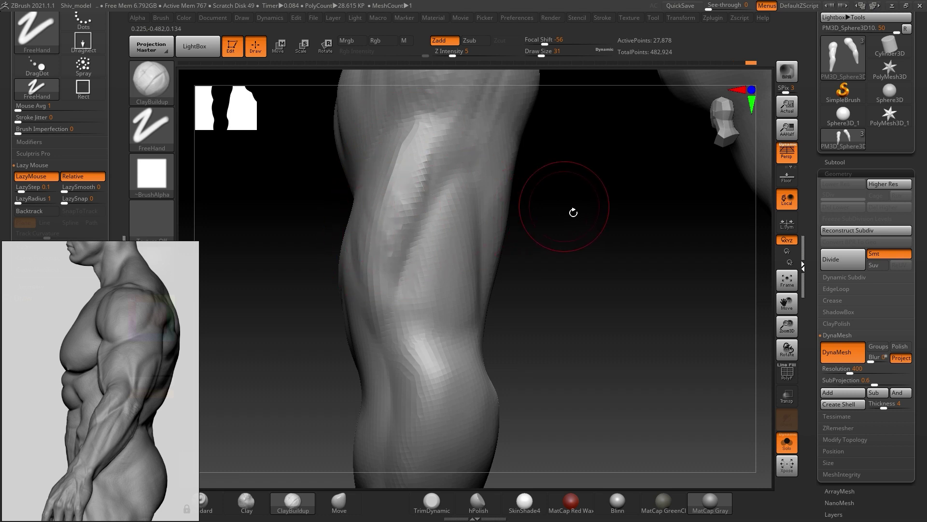
left_click_drag(569, 209, 528, 207)
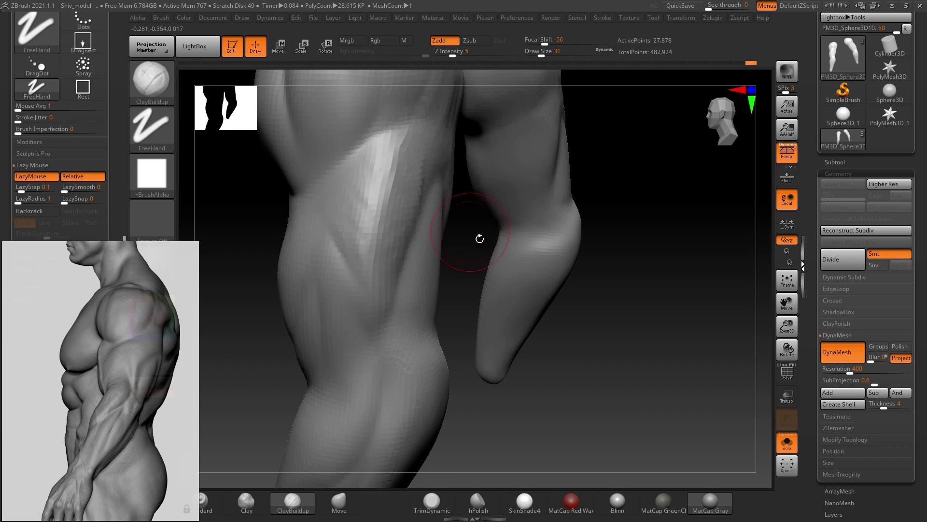
left_click_drag(477, 239, 512, 227)
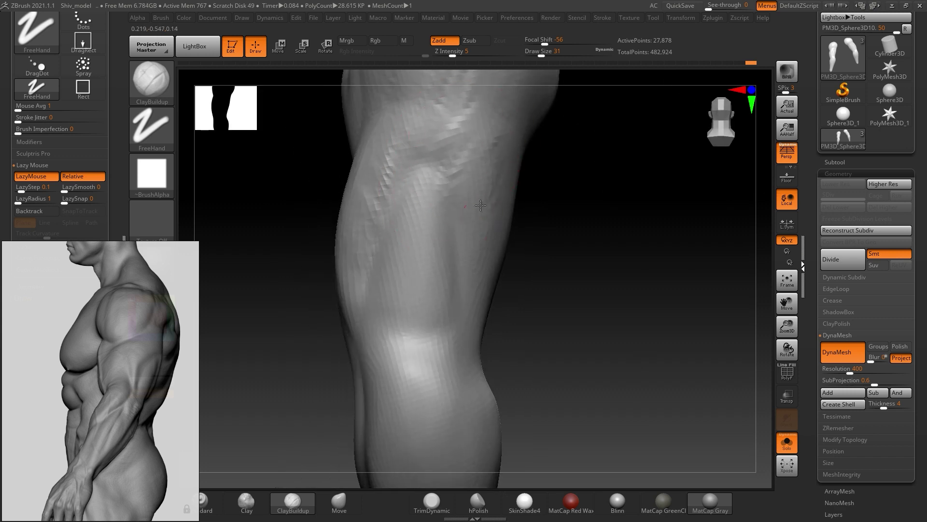
left_click_drag(492, 160, 398, 140, "shift")
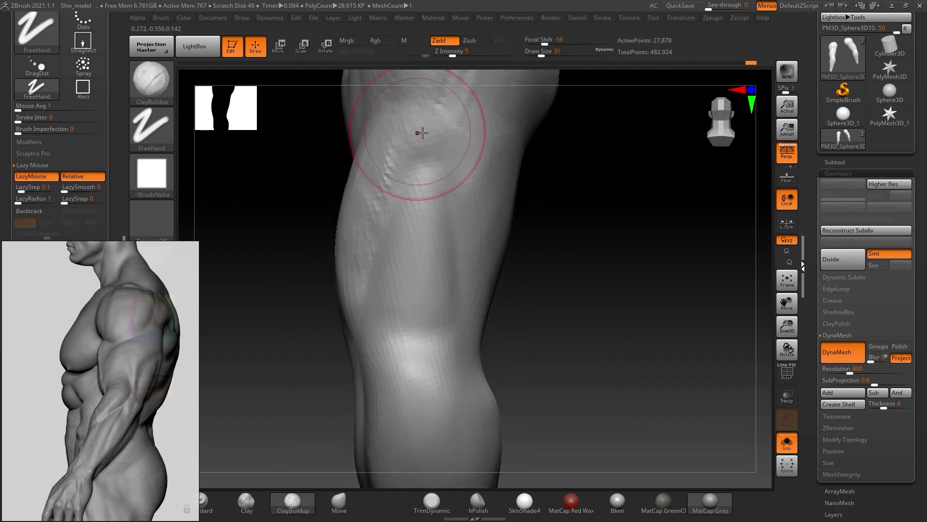
left_click_drag(471, 124, 478, 182)
- Build up the back of the thigh, the area above the knee, and the front
left_click_drag(503, 240, 532, 263)
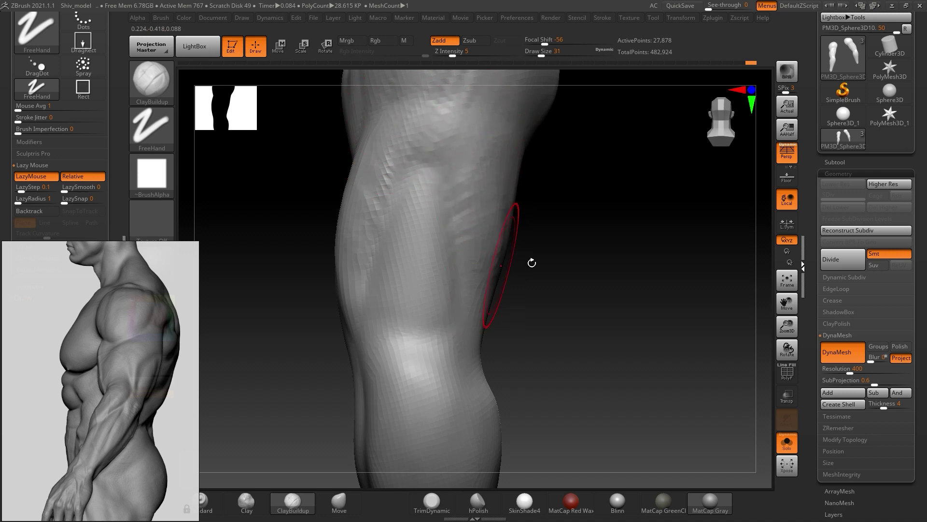
left_click_drag(611, 178, 523, 203)
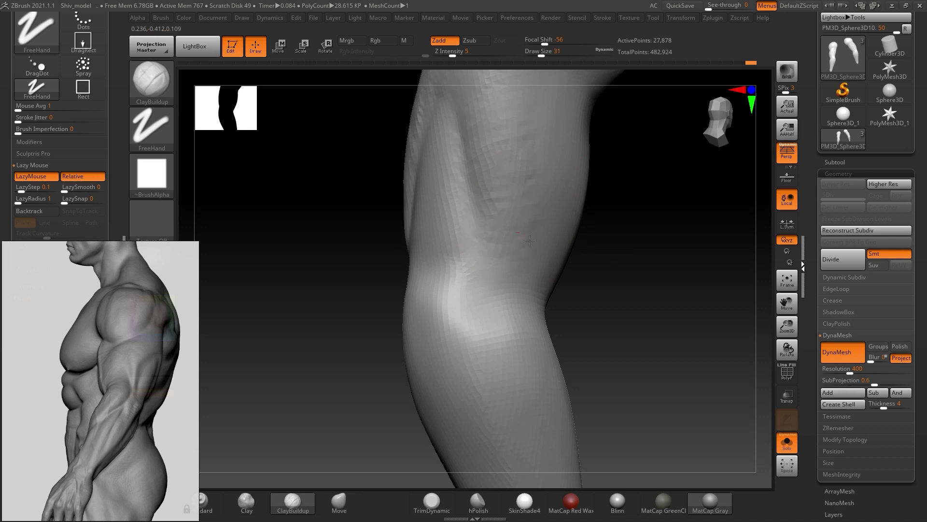
left_click_drag(529, 240, 602, 253)
mouse_move(594, 207)
left_mouse_down()
mouse_move(679, 240)
mouse_move(584, 213)
mouse_move(496, 148)
left_mouse_up()
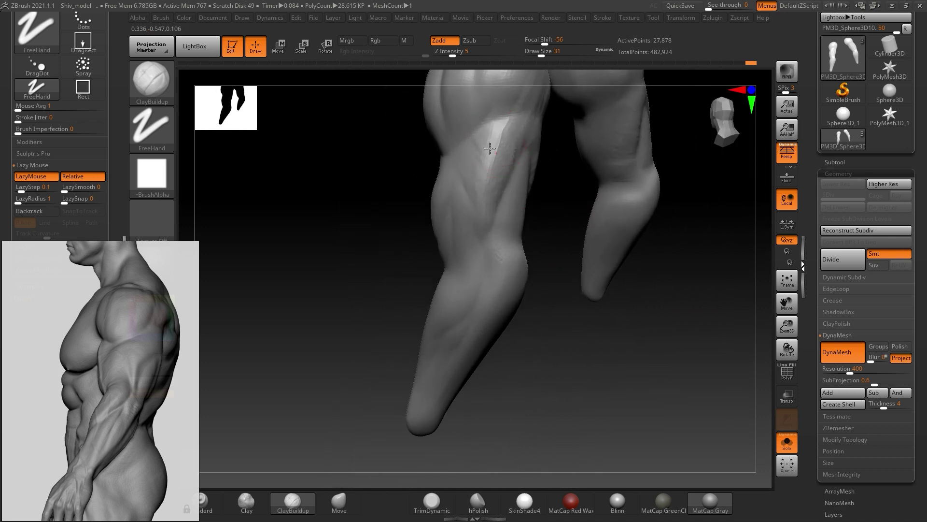
left_click_drag(481, 181, 476, 196)
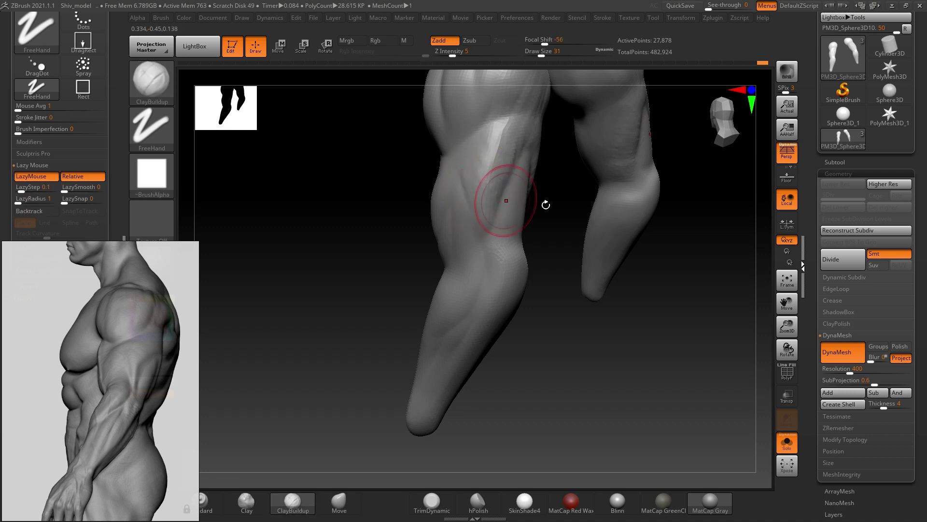
- Reframe both legs in a front view and smooth the bumpy thigh surface
mouse_move(572, 232)
left_mouse_down()
mouse_move(600, 225)
mouse_move(624, 242)
mouse_move(602, 236)
left_mouse_up()
scroll(623, 243, "up", 5)
scroll(607, 242, "down", 5)
mouse_move(499, 214)
left_mouse_down()
mouse_move(566, 249)
mouse_move(546, 221)
left_mouse_up()
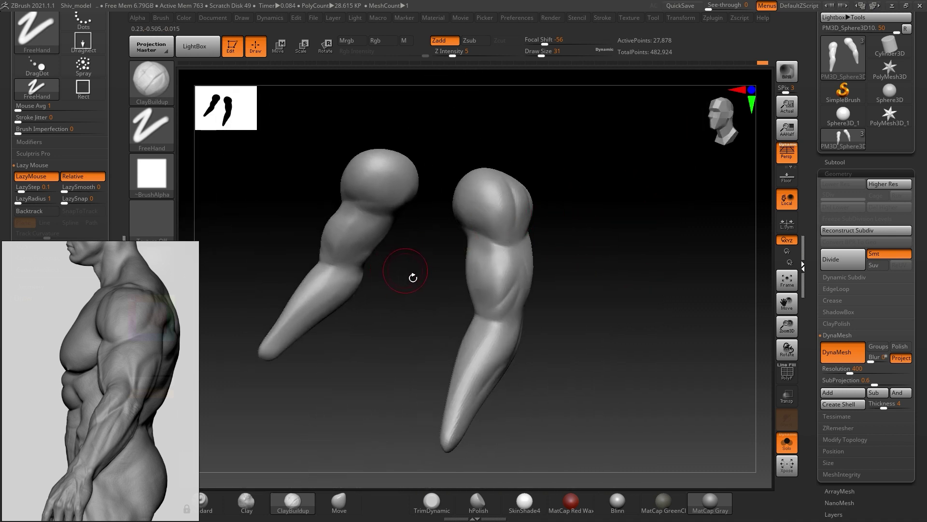
mouse_move(567, 256)
left_mouse_down()
mouse_move(582, 248)
mouse_move(561, 268)
left_mouse_up()
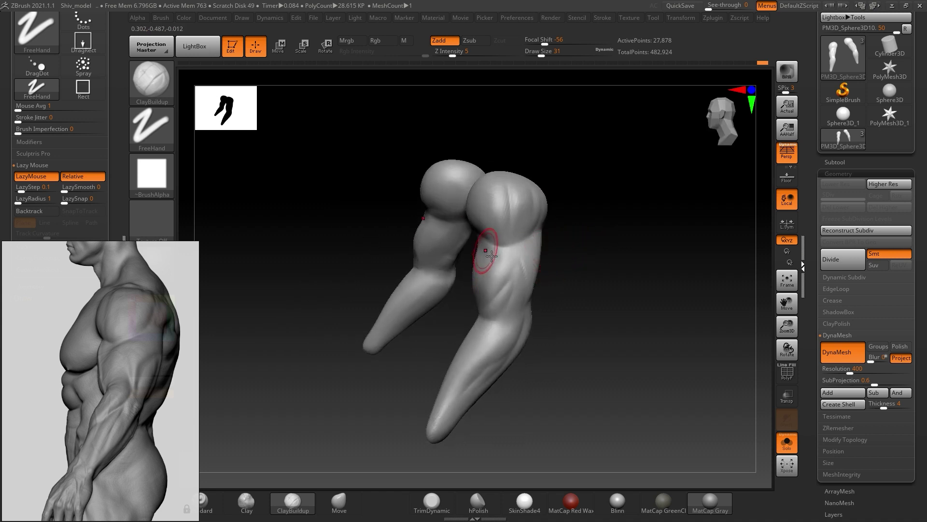
mouse_move(606, 265)
left_mouse_down()
mouse_move(645, 265)
mouse_move(618, 276)
left_mouse_up()
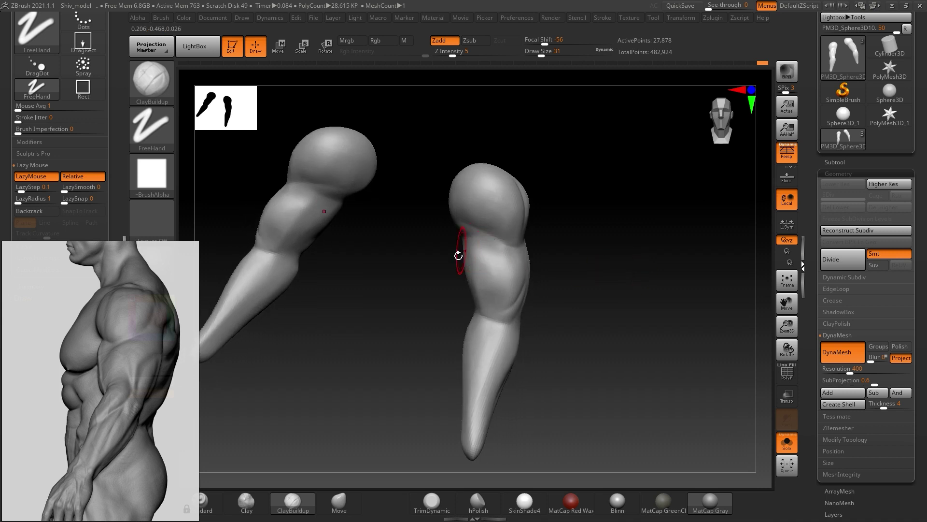
left_click_drag(628, 265, 577, 271)
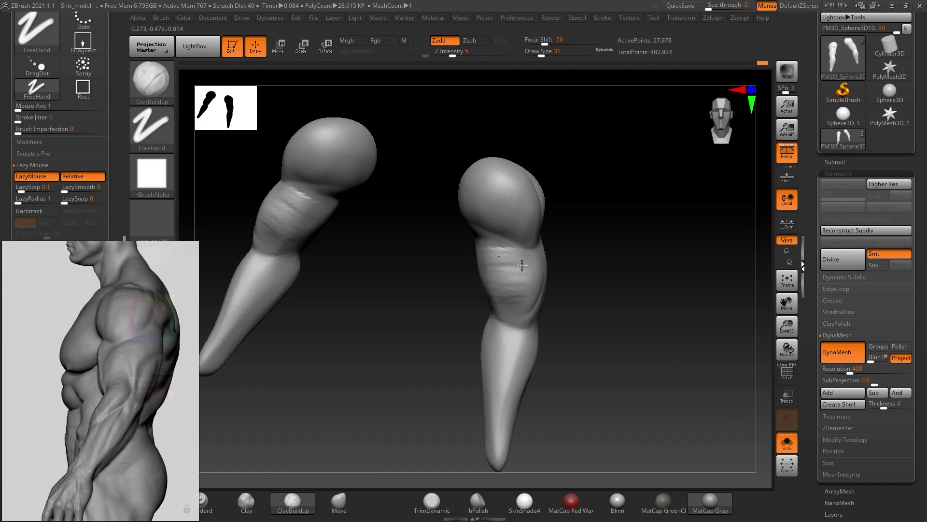
left_click_drag(522, 269, 503, 251, "shift")
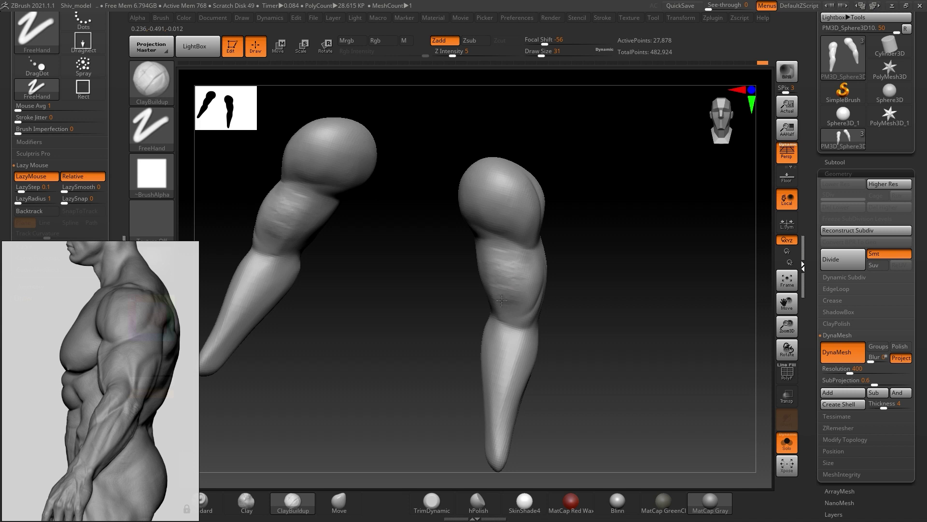
- Add rough clay to the thigh and upper thigh from several angles
left_click_drag(567, 308, 627, 274)
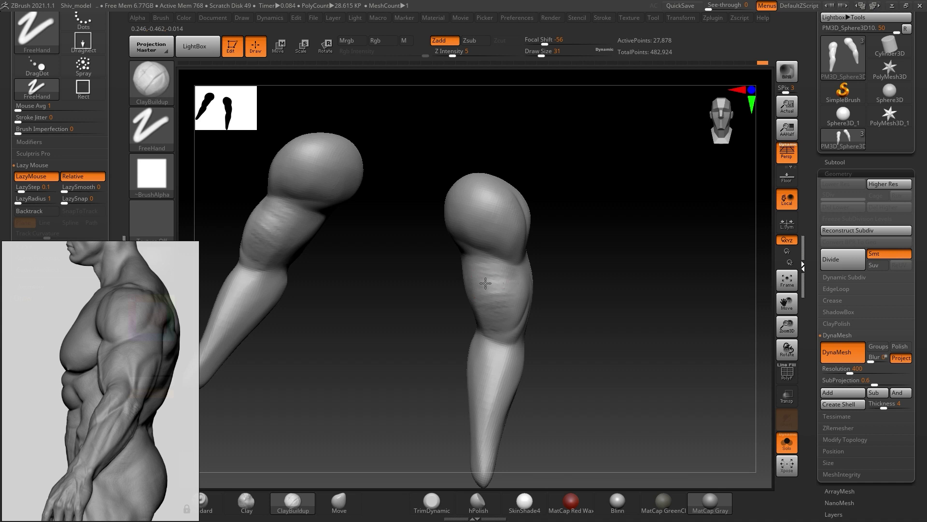
mouse_move(627, 271)
left_mouse_down()
mouse_move(627, 259)
mouse_move(569, 306)
mouse_move(627, 275)
mouse_move(654, 277)
mouse_move(609, 265)
left_mouse_up()
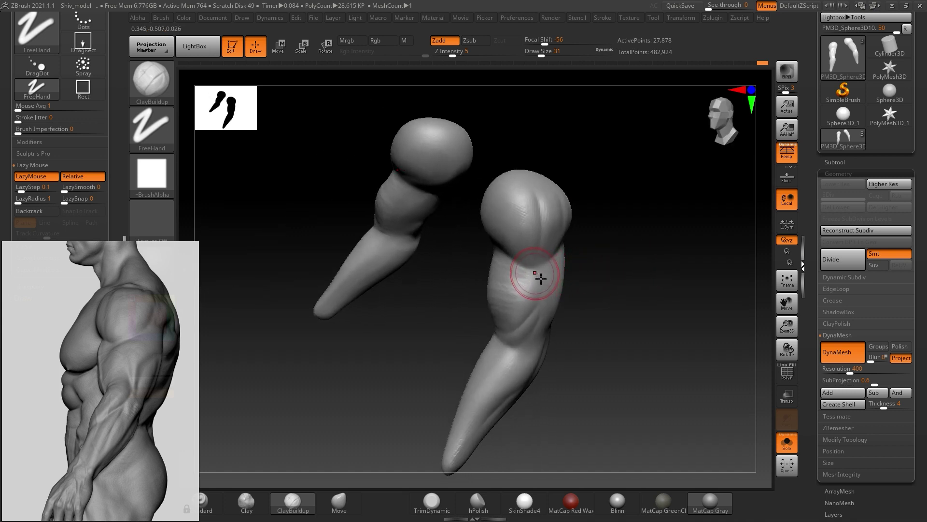
left_click_drag(523, 276, 518, 295)
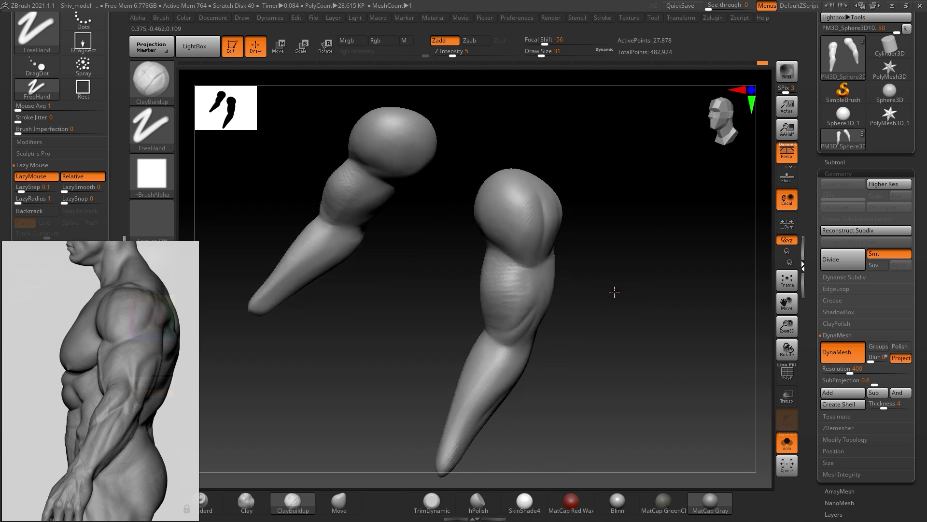
left_click_drag(613, 292, 637, 305)
left_click_drag(500, 269, 494, 266)
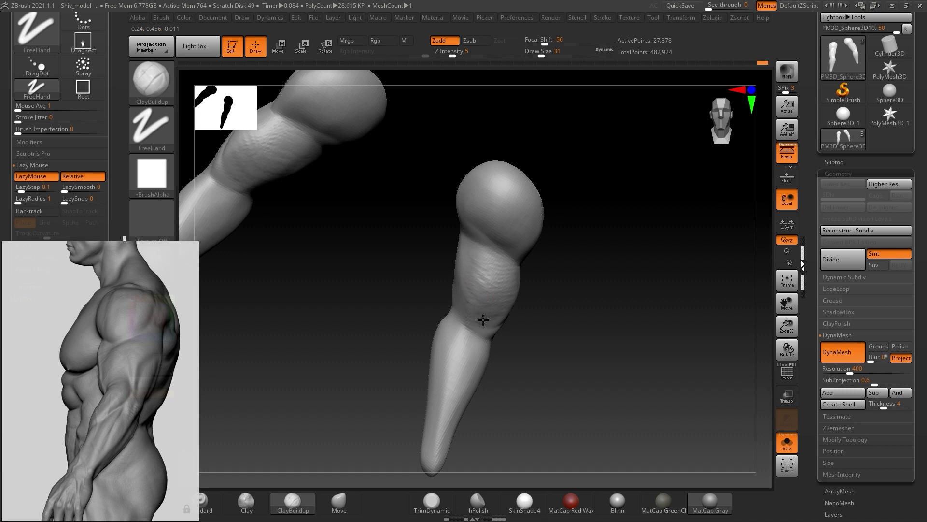
left_click_drag(543, 451, 552, 438)
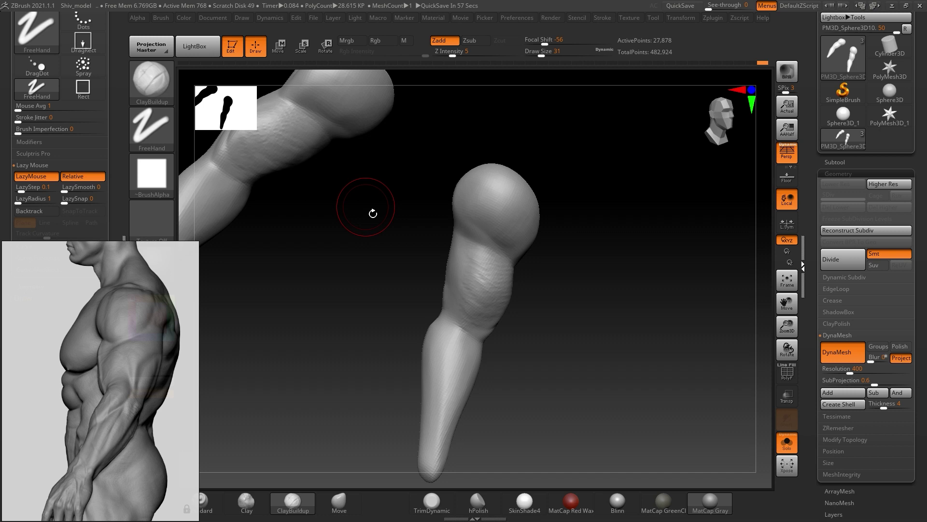
mouse_move(425, 383)
left_mouse_down()
mouse_move(472, 279)
mouse_move(449, 300)
left_mouse_up()
- Re-DynaMesh the legs, then build up the thigh side, below the hip, and toward the knee
left_click_drag(596, 259, 577, 270)
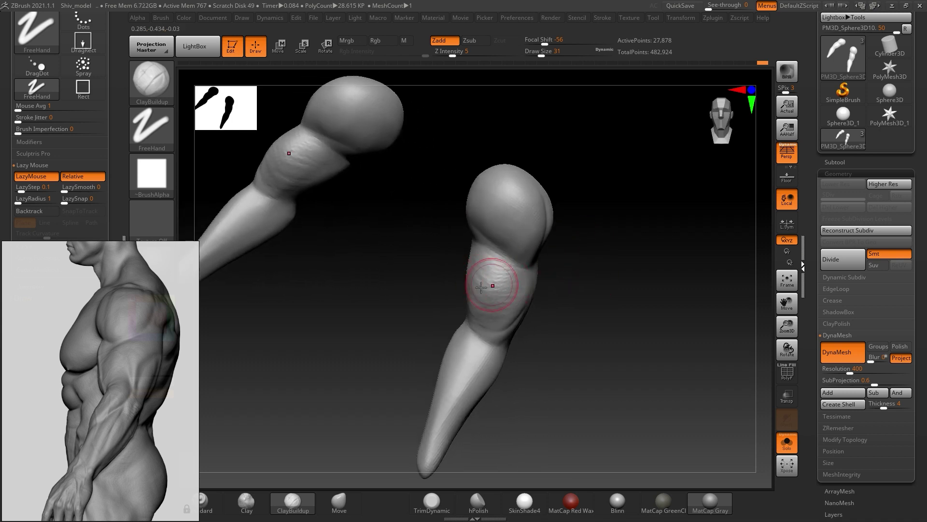
left_click_drag(596, 278, 555, 330, "ctrl")
left_click_drag(472, 269, 514, 288)
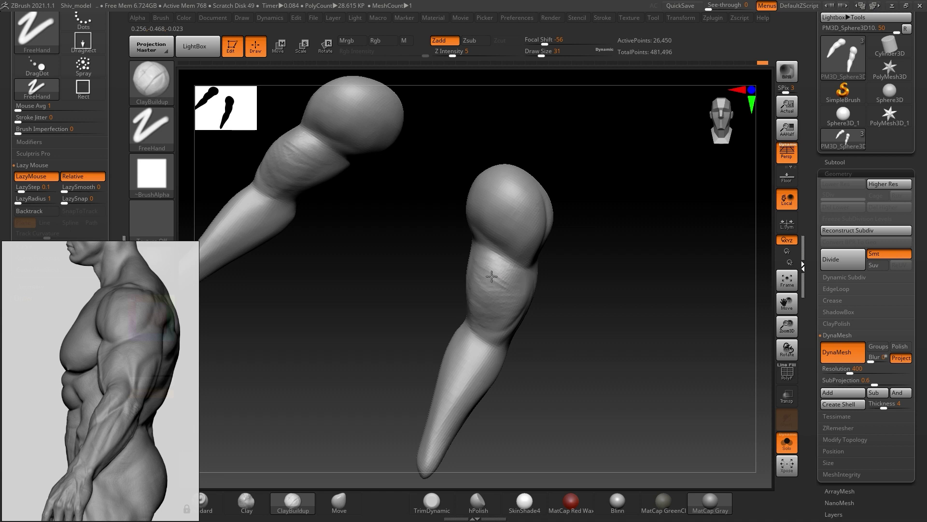
left_click_drag(479, 326, 531, 324)
left_click_drag(615, 300, 580, 290)
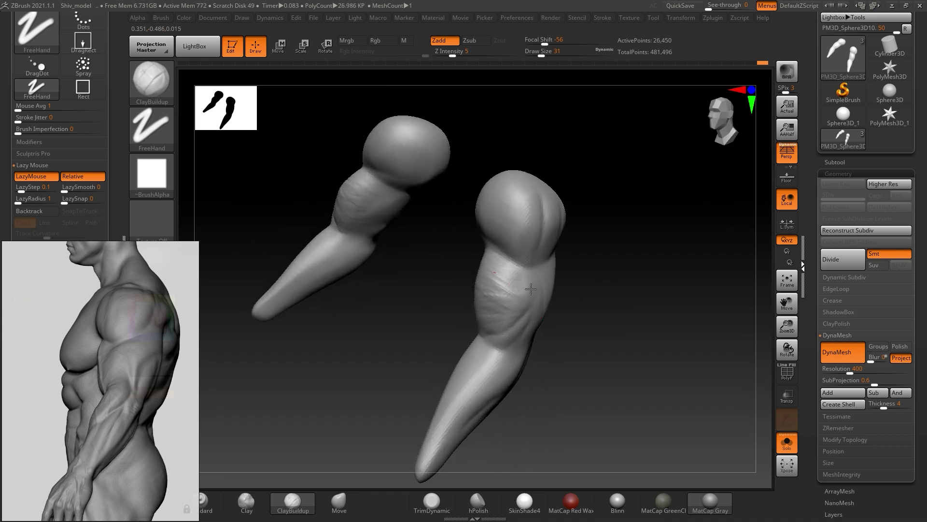
left_click_drag(617, 338, 652, 362, "shift")
left_click_drag(494, 278, 526, 334)
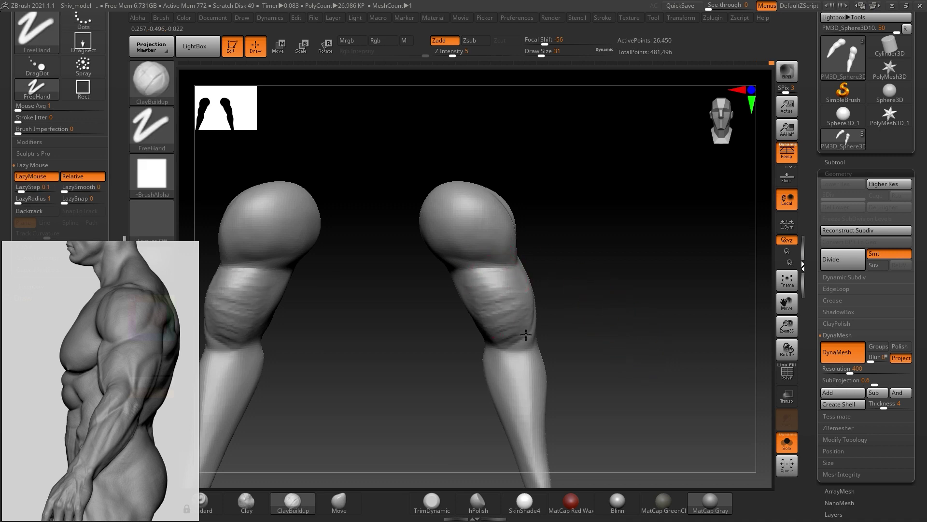
- Add clay detail to the thigh and bulge out the upper thigh contour
mouse_move(526, 334)
left_mouse_down()
mouse_move(495, 315)
mouse_move(565, 320)
mouse_move(659, 277)
mouse_move(595, 288)
mouse_move(621, 280)
mouse_move(495, 243)
left_mouse_up()
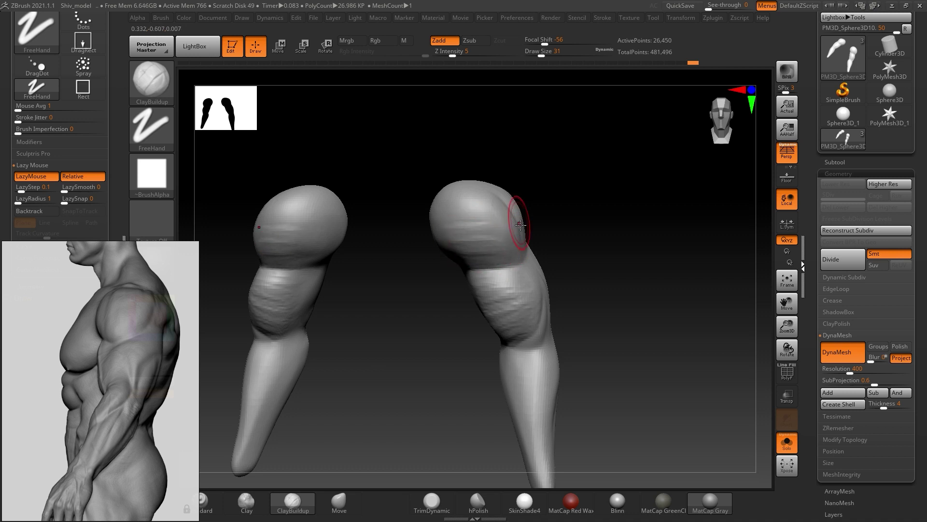
left_click_drag(584, 219, 604, 221)
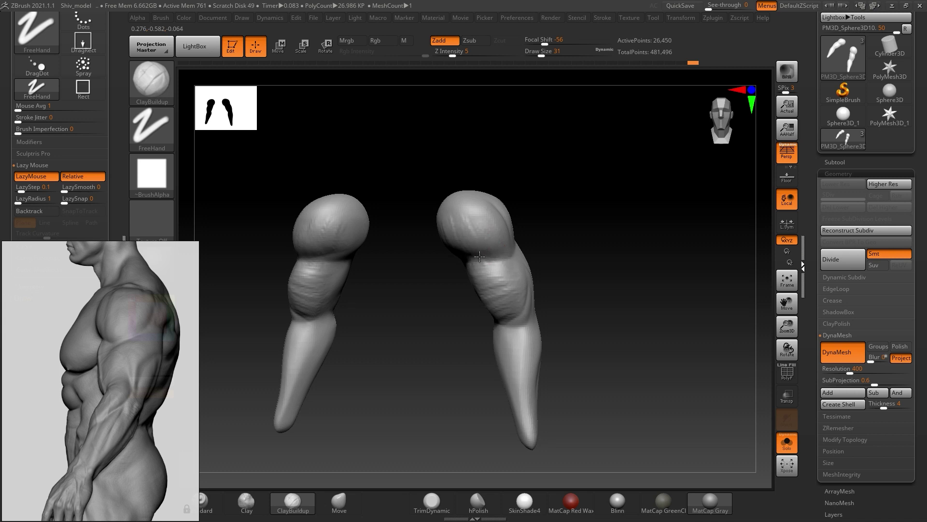
left_click_drag(513, 260, 494, 245)
- Orbit around both legs and sculpt fresh detail onto the knee surface
left_click_drag(594, 222, 596, 219)
mouse_move(575, 177)
left_mouse_down()
mouse_move(610, 166)
mouse_move(506, 193)
left_mouse_up()
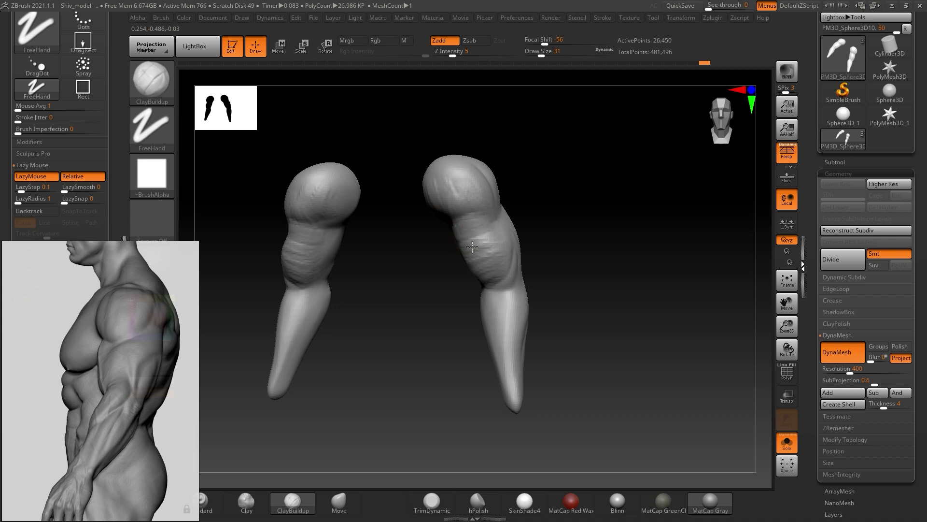
left_click_drag(590, 213, 580, 213)
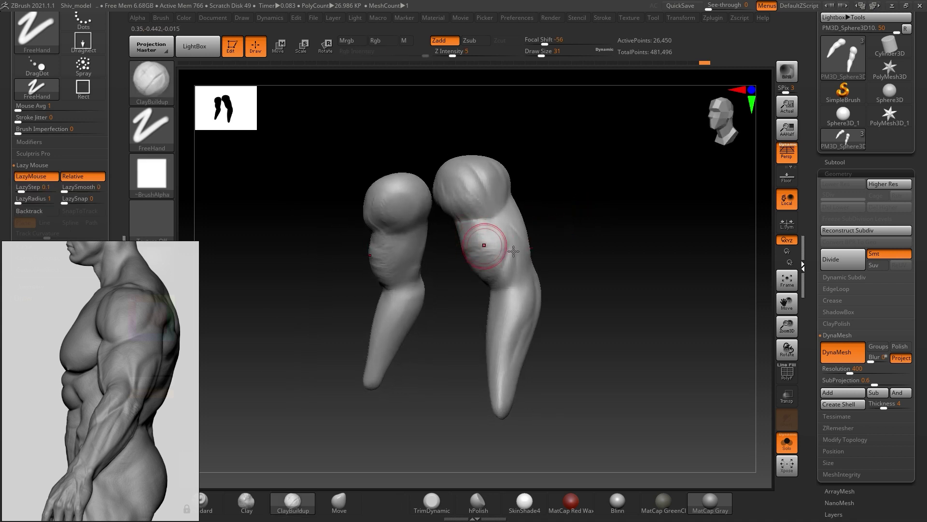
left_click_drag(590, 245, 594, 242)
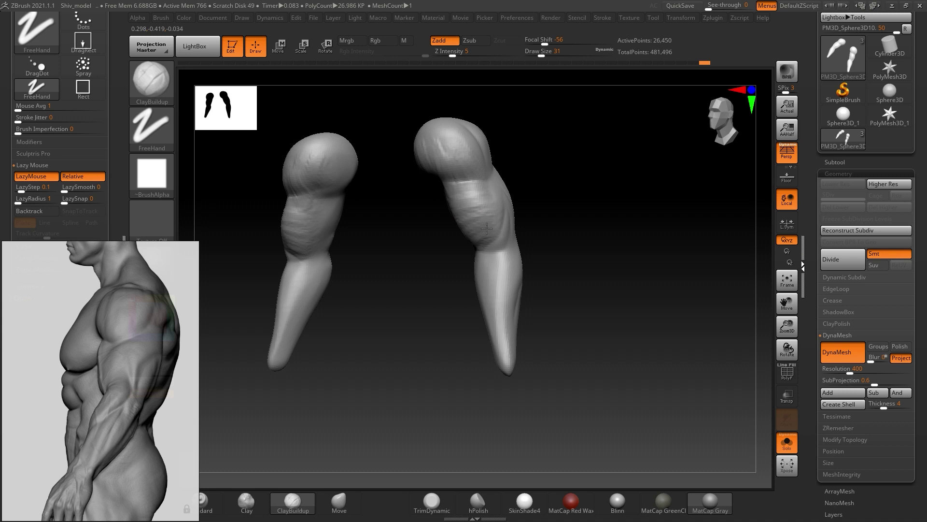
mouse_move(598, 235)
left_mouse_down()
mouse_move(563, 248)
mouse_move(581, 242)
left_mouse_up()
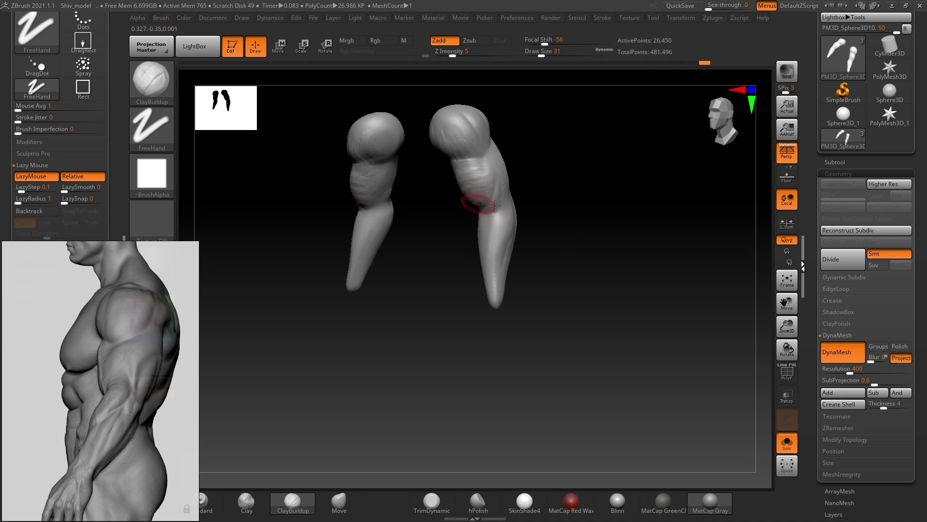
mouse_move(578, 216)
left_mouse_down()
mouse_move(566, 222)
mouse_move(610, 201)
mouse_move(696, 223)
mouse_move(600, 223)
left_mouse_up()
mouse_move(553, 205)
left_mouse_down()
mouse_move(534, 226)
mouse_move(541, 232)
left_mouse_up()
left_click_drag(633, 234, 580, 227)
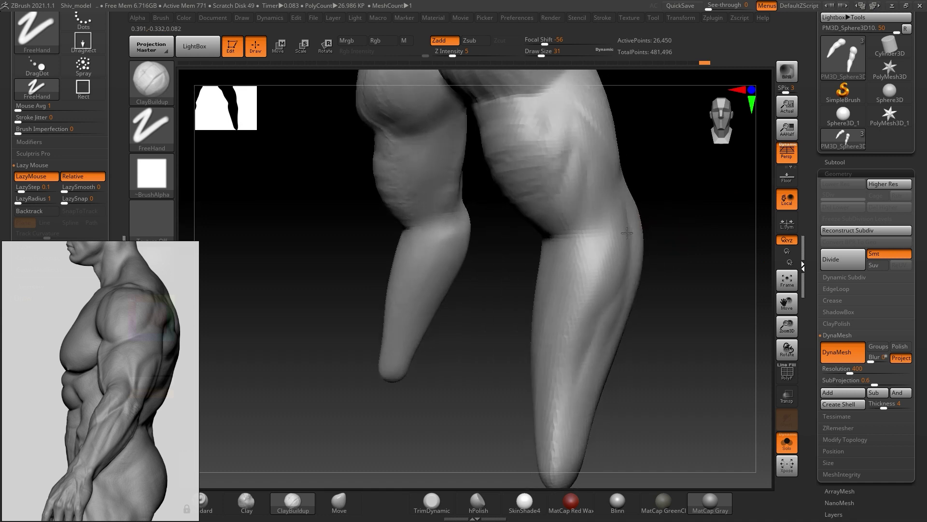
- Smooth the bent knee area at a reduced smoothing strength
key("shift")
mouse_move(631, 276)
left_mouse_down()
mouse_move(615, 303)
mouse_move(625, 236)
mouse_move(616, 237)
left_mouse_up()
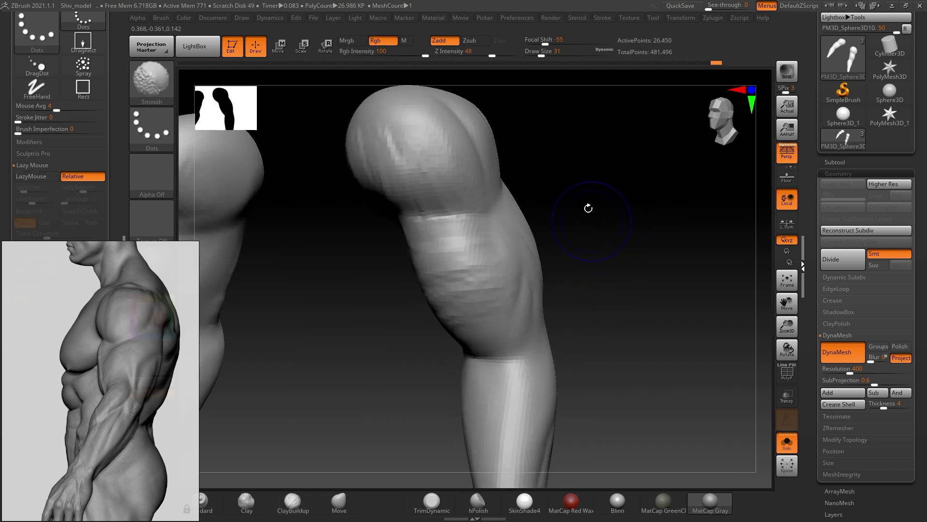
left_click_drag(491, 56, 475, 56)
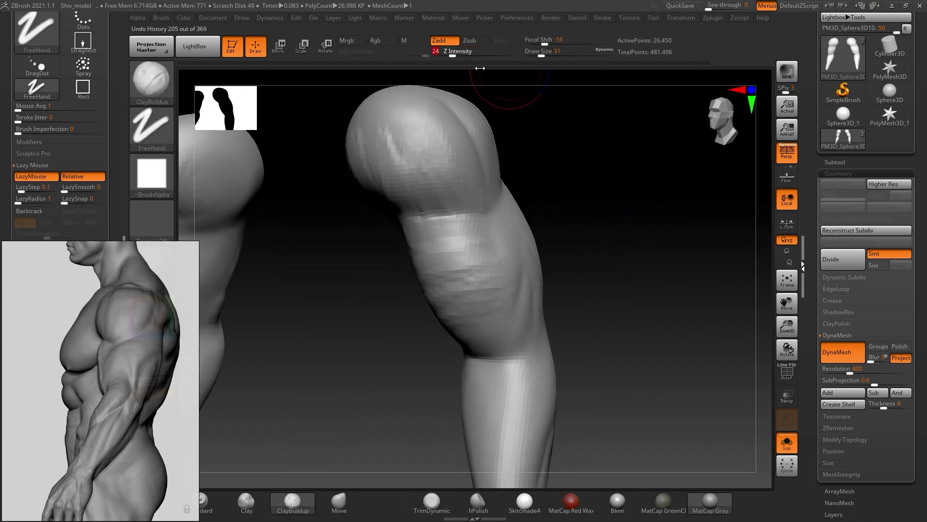
mouse_move(496, 290)
left_mouse_down("shift")
mouse_move(460, 294)
mouse_move(453, 313)
mouse_move(448, 306)
left_mouse_up("shift")
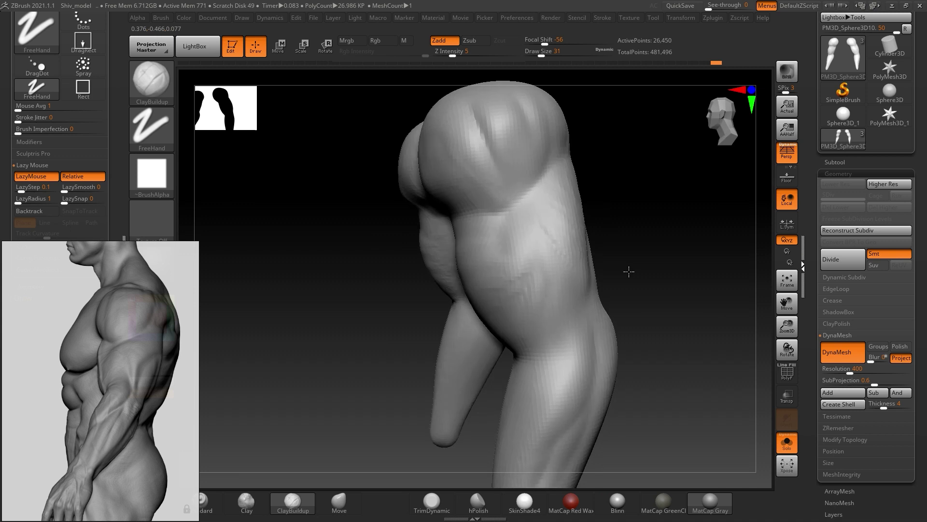
- Carve a muscle ridge and deepen the crease running down the thigh
mouse_move(628, 271)
left_mouse_down()
mouse_move(586, 295)
mouse_move(596, 271)
mouse_move(613, 275)
left_mouse_up()
mouse_move(538, 261)
left_mouse_down()
mouse_move(588, 240)
mouse_move(613, 261)
mouse_move(570, 256)
left_mouse_up()
mouse_move(414, 237)
left_mouse_down()
mouse_move(387, 268)
mouse_move(404, 264)
left_mouse_up()
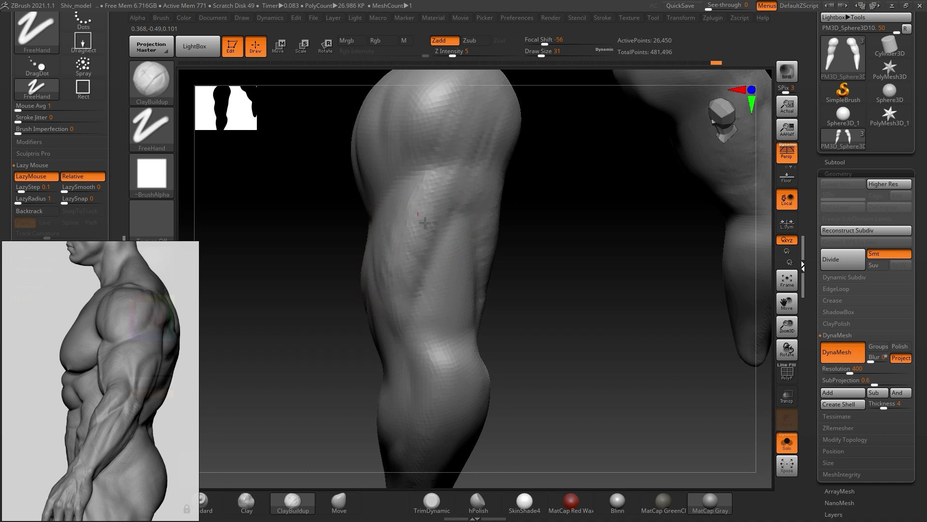
left_click_drag(414, 201, 410, 262)
- Smooth the bumpy thigh and upper leg surface from several angles
mouse_move(559, 220)
left_mouse_down()
mouse_move(586, 242)
mouse_move(534, 213)
left_mouse_up()
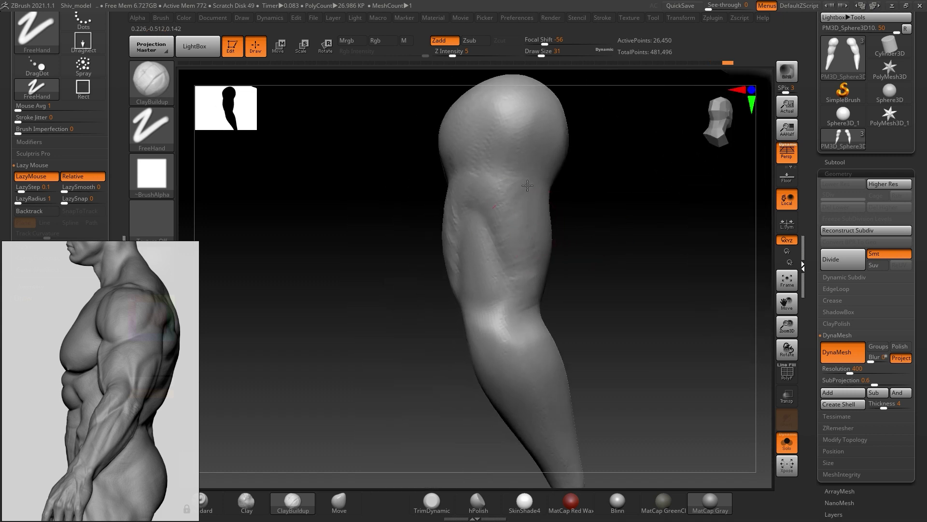
mouse_move(509, 312)
left_mouse_down("shift")
mouse_move(517, 265)
mouse_move(516, 307)
left_mouse_up("shift")
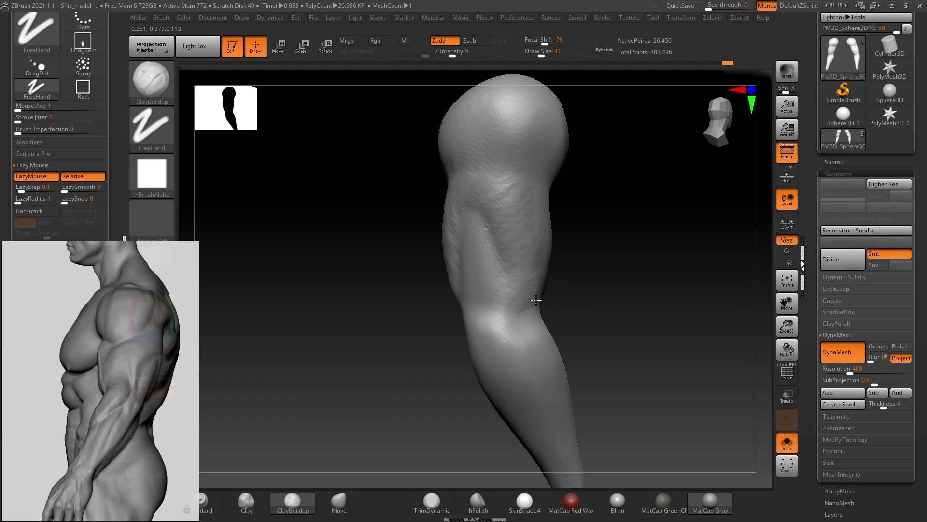
mouse_move(596, 275)
left_mouse_down()
mouse_move(619, 292)
mouse_move(628, 267)
mouse_move(570, 270)
left_mouse_up()
mouse_move(502, 290)
left_mouse_down("shift")
mouse_move(494, 260)
mouse_move(481, 263)
mouse_move(500, 232)
left_mouse_up("shift")
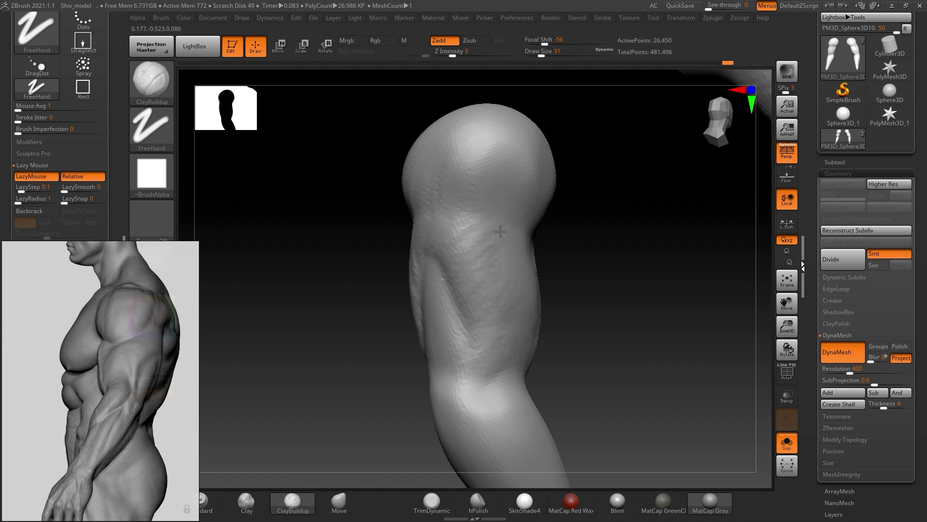
mouse_move(598, 269)
left_mouse_down()
mouse_move(594, 252)
mouse_move(646, 261)
mouse_move(637, 263)
left_mouse_up()
left_click_drag(478, 246, 474, 255, "shift")
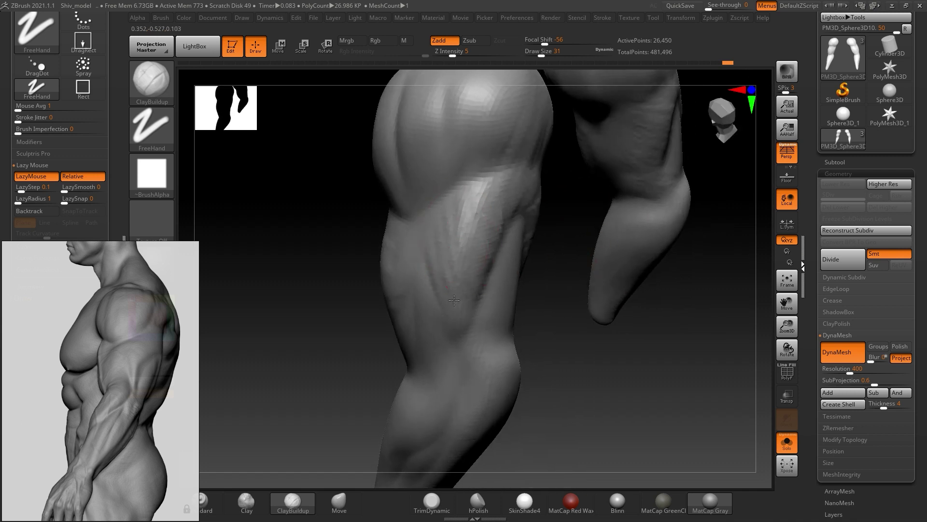
mouse_move(505, 317)
left_mouse_down()
mouse_move(590, 248)
mouse_move(507, 265)
mouse_move(538, 263)
mouse_move(534, 255)
left_mouse_up()
left_click_drag(657, 316, 641, 315)
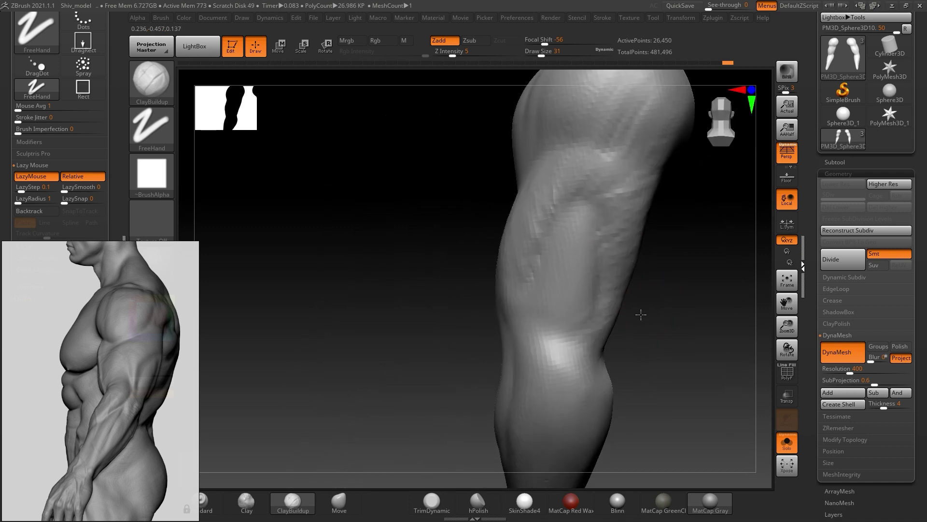
mouse_move(534, 248)
left_mouse_down("shift")
mouse_move(554, 200)
mouse_move(659, 263)
mouse_move(687, 269)
left_mouse_up("shift")
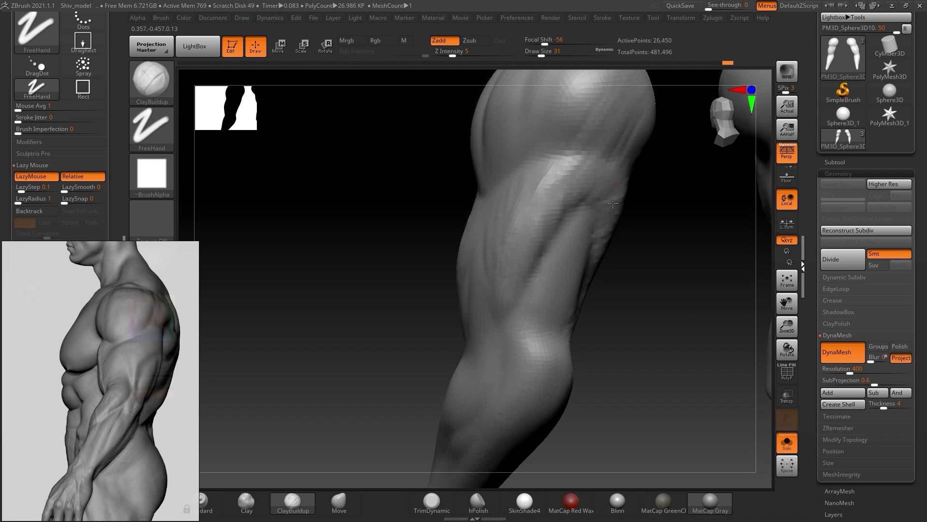
- Turn the leg to face the knee and switch to the DamStandard brush
left_click_drag(666, 245, 646, 227)
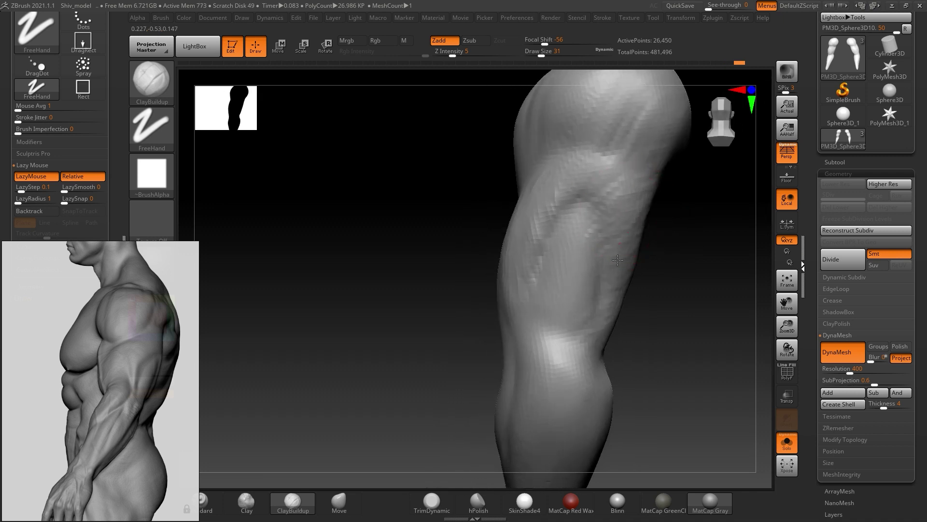
left_click_drag(600, 300, 591, 248)
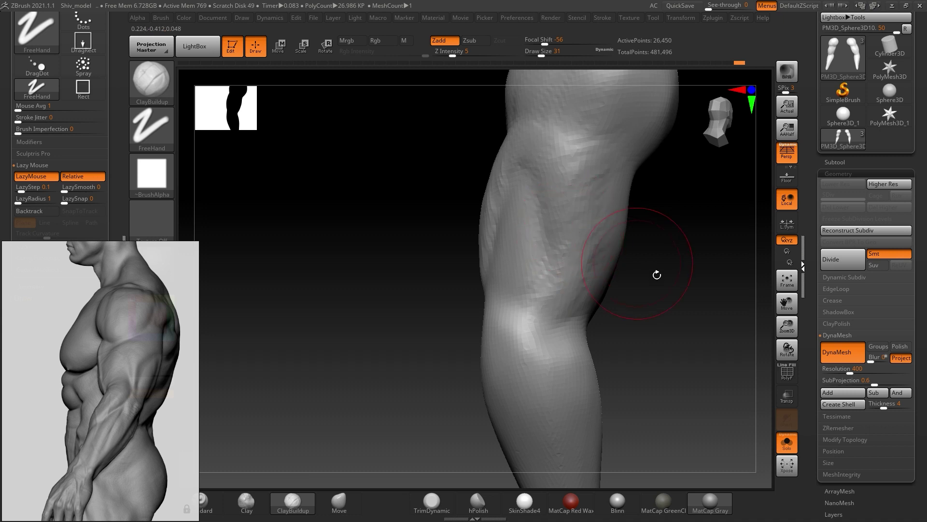
left_click_drag(648, 269, 686, 280)
left_click_drag(645, 237, 650, 242)
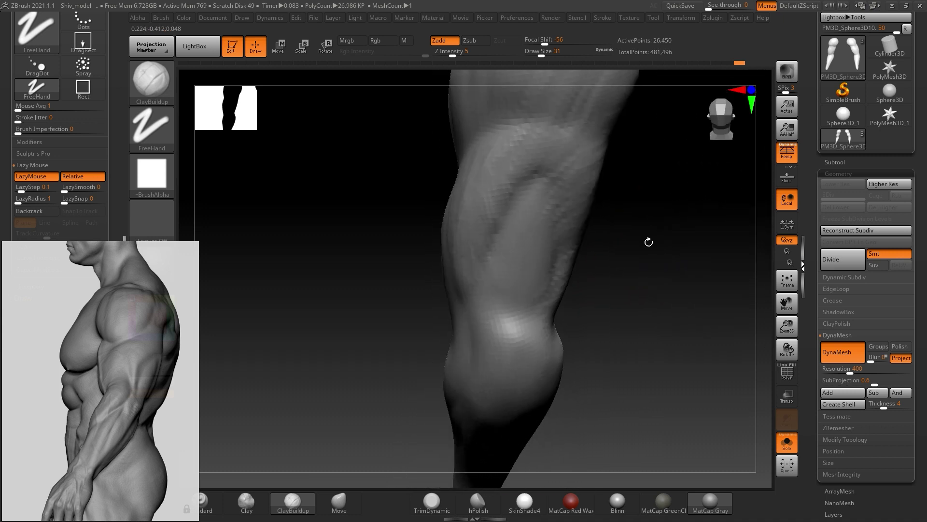
key("b")
key("d")
key("s")
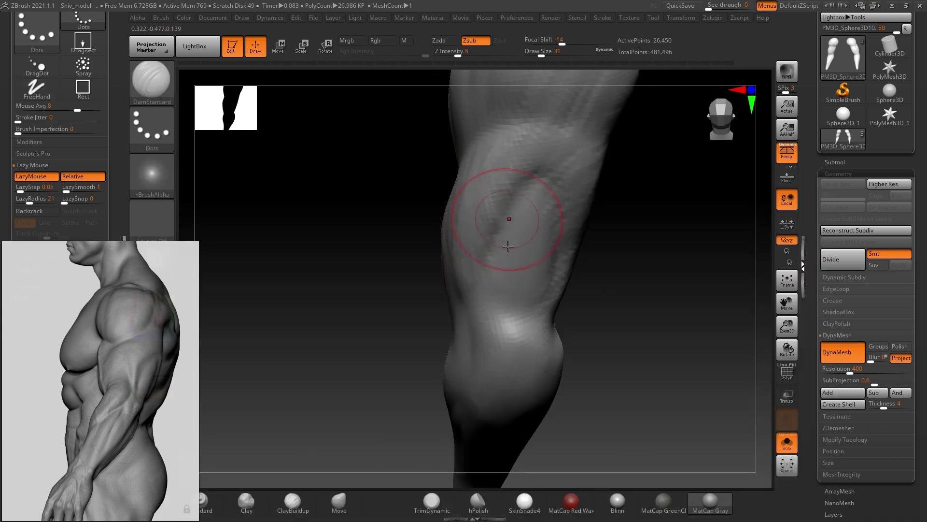
- Carve DamStandard creases along and across the upper knee
left_click_drag(522, 176, 475, 314)
left_click_drag(505, 228, 517, 193)
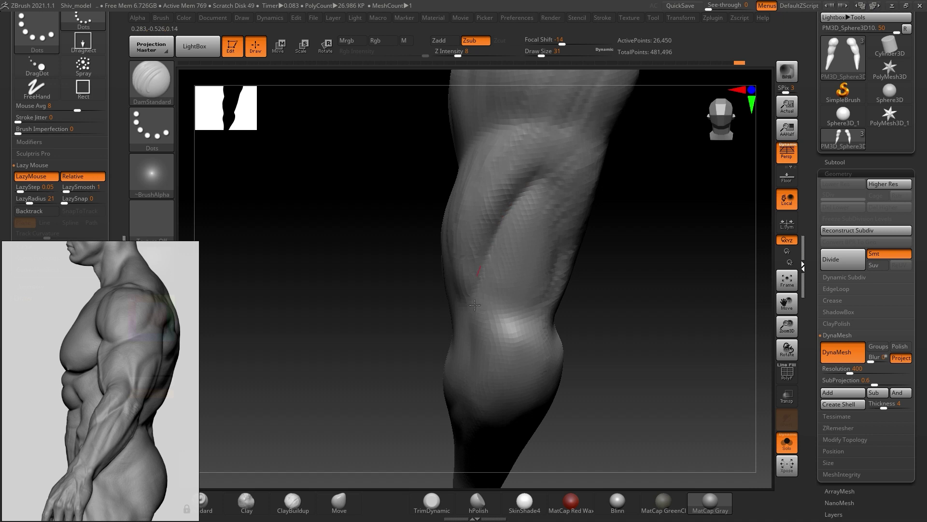
mouse_move(539, 207)
left_mouse_down()
mouse_move(558, 183)
mouse_move(549, 239)
left_mouse_up()
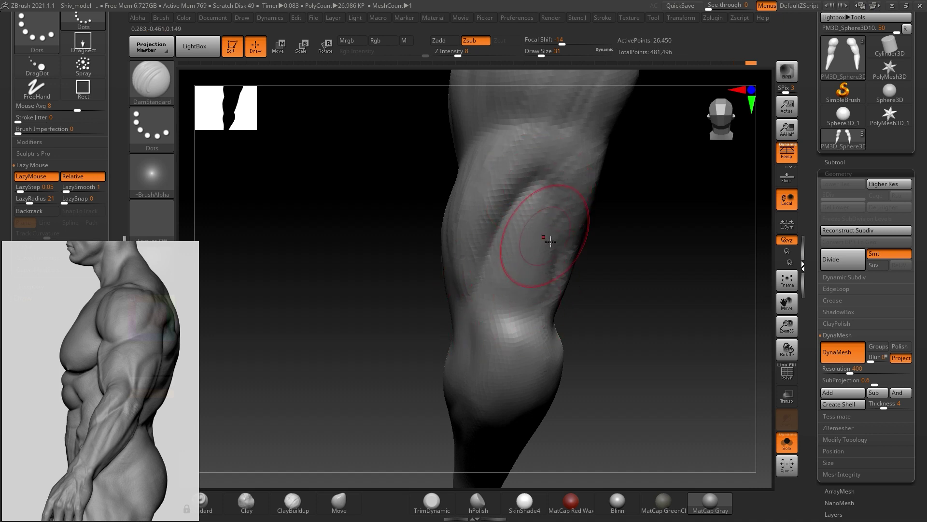
left_click_drag(549, 183, 567, 230)
mouse_move(650, 242)
left_mouse_down()
mouse_move(644, 234)
mouse_move(646, 248)
mouse_move(556, 203)
left_mouse_up()
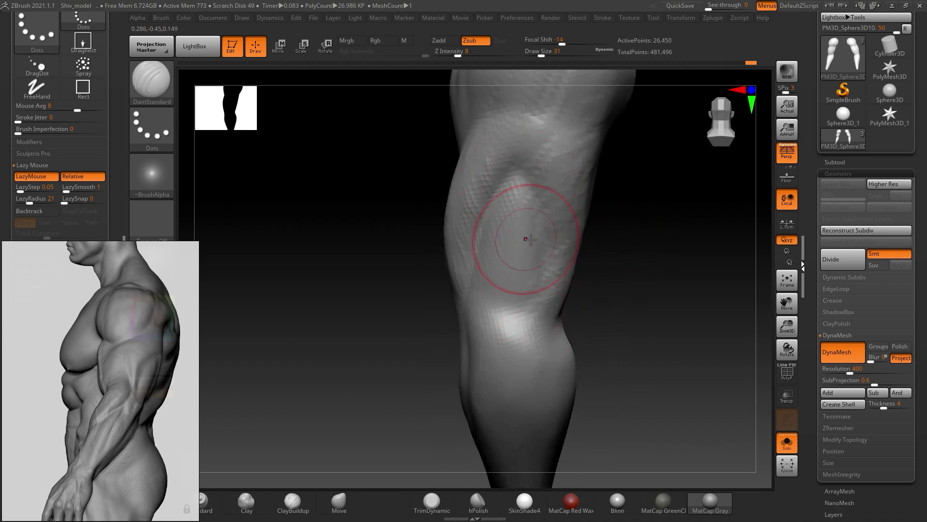
left_click_drag(502, 191, 538, 188)
left_click_drag(554, 290, 568, 265)
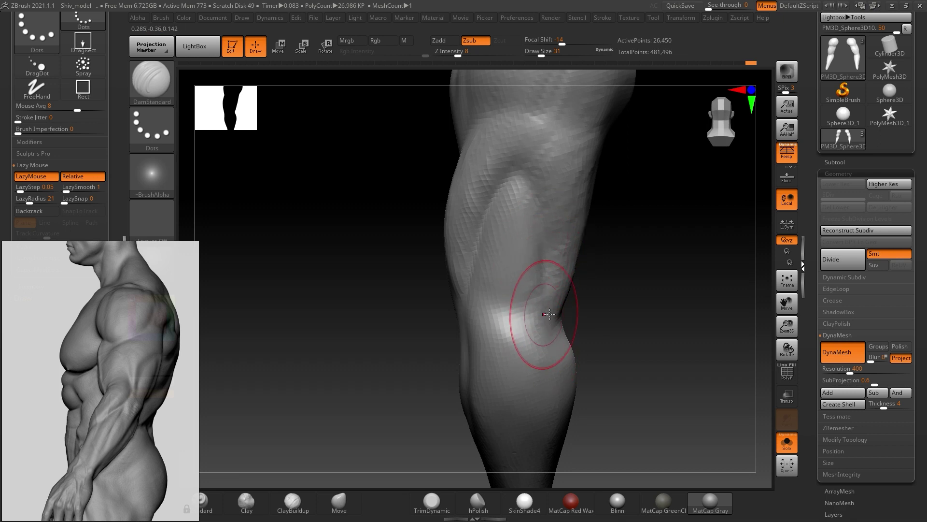
- Turn the leg to face front and reselect ClayBuildup from the brush palette
left_click_drag(643, 280, 617, 266)
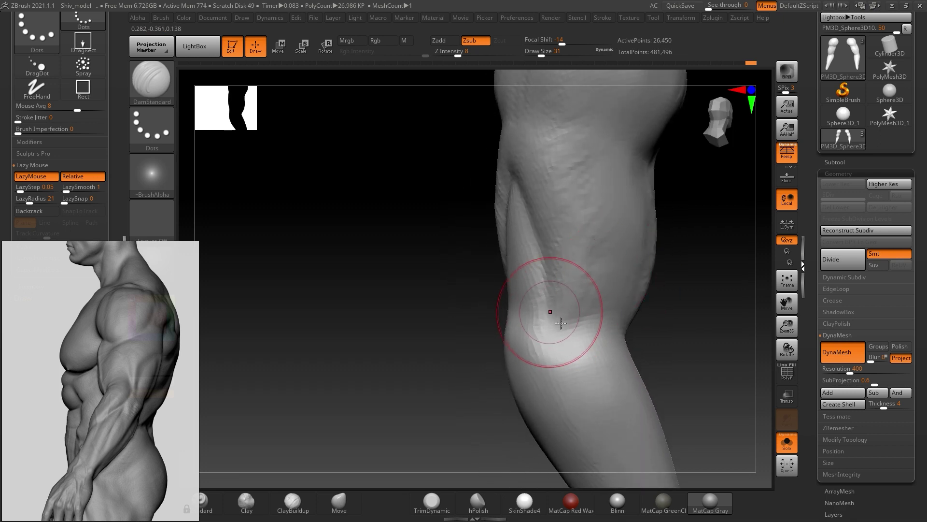
left_click_drag(710, 261, 720, 253)
key("b")
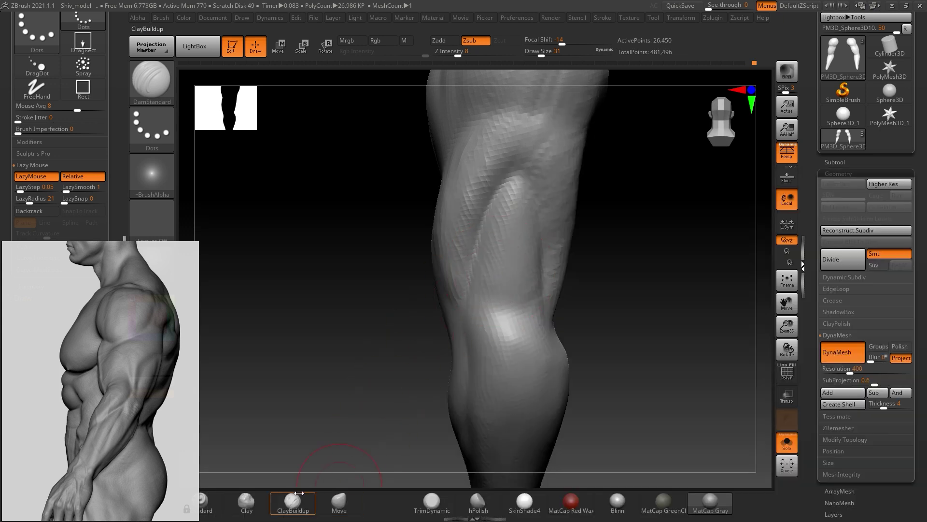
left_click(297, 509)
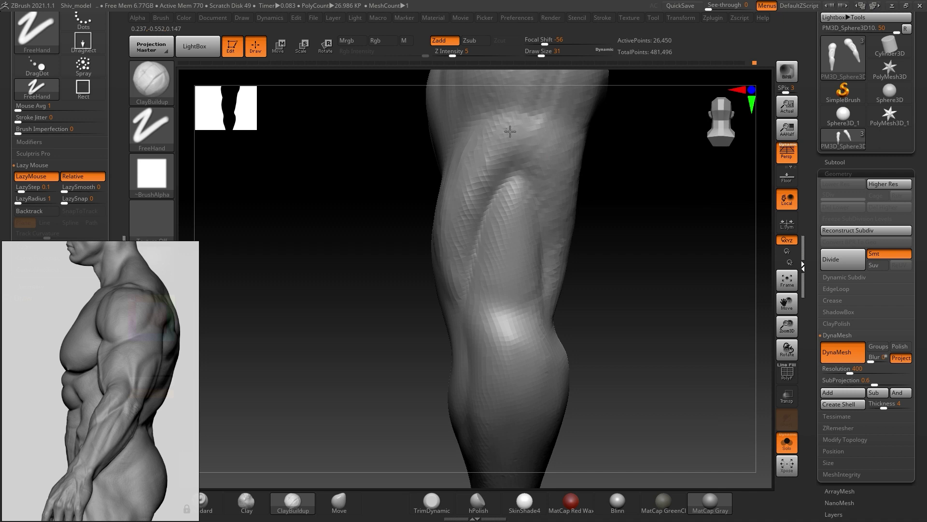
key("shift")
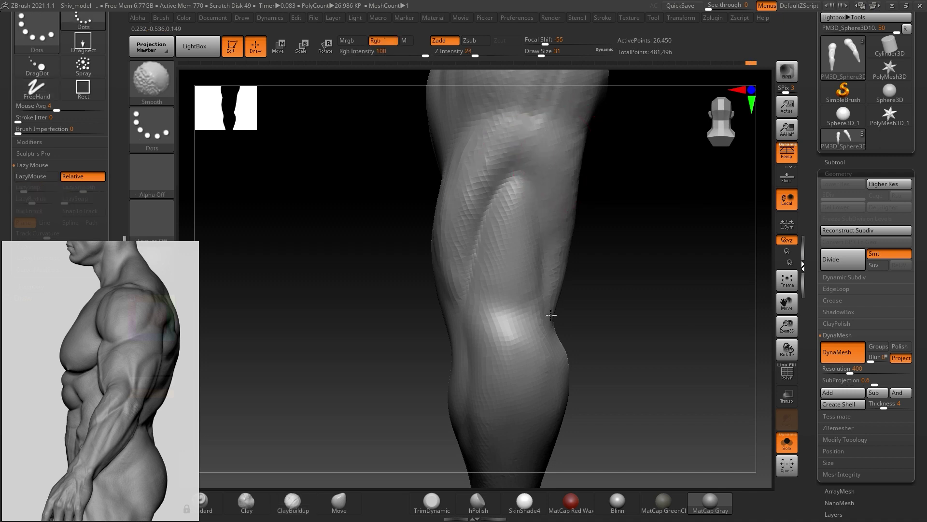
mouse_move(629, 251)
left_mouse_down()
mouse_move(648, 236)
mouse_move(632, 253)
mouse_move(592, 242)
mouse_move(594, 290)
left_mouse_up()
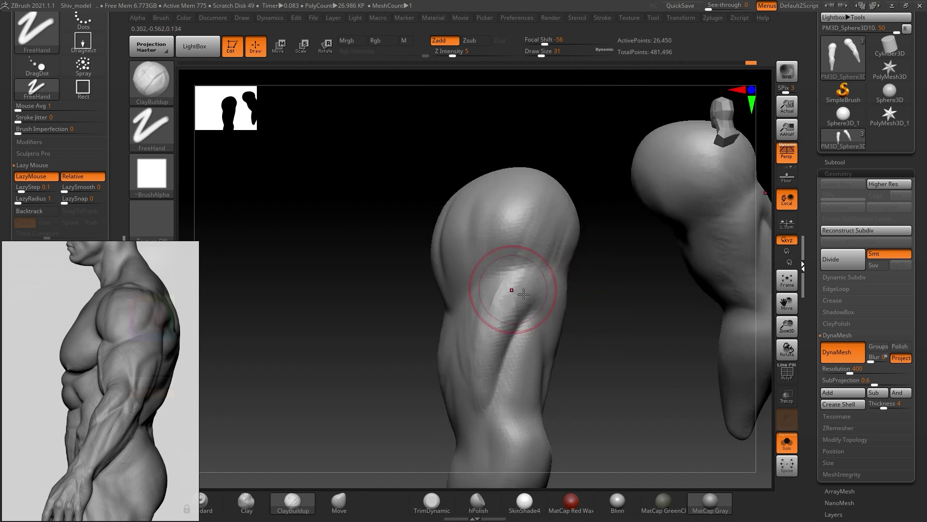
key("shift")
- Build up and smooth the knee muscle forms, checking the leg's side profile
mouse_move(607, 275)
left_mouse_down()
mouse_move(553, 269)
mouse_move(575, 280)
mouse_move(656, 267)
left_mouse_up()
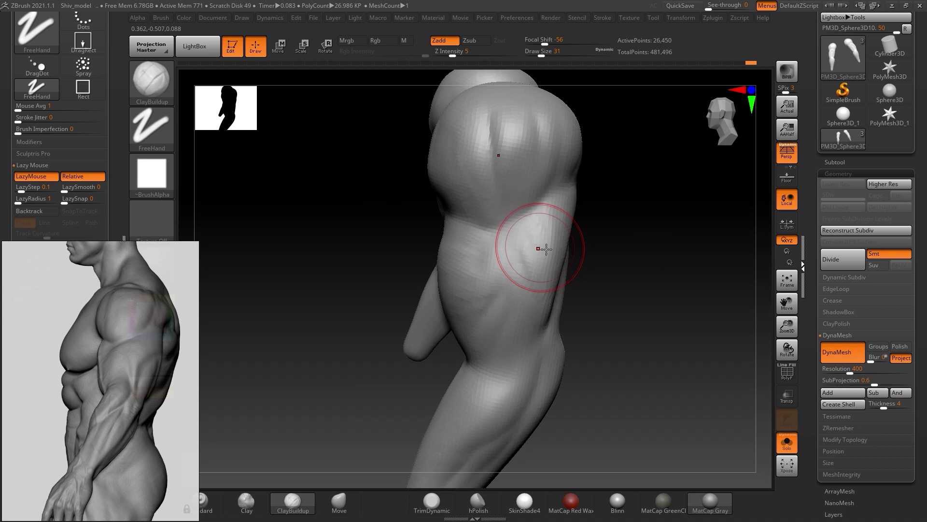
key("shift")
key("shift")
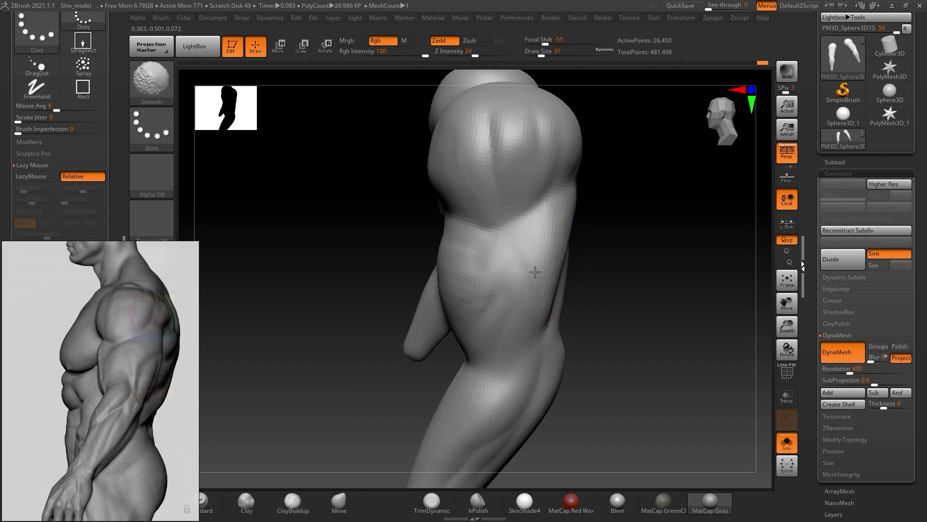
mouse_move(628, 242)
left_mouse_down()
mouse_move(652, 217)
mouse_move(652, 248)
mouse_move(637, 253)
mouse_move(512, 219)
left_mouse_up()
left_click_drag(651, 244, 668, 246)
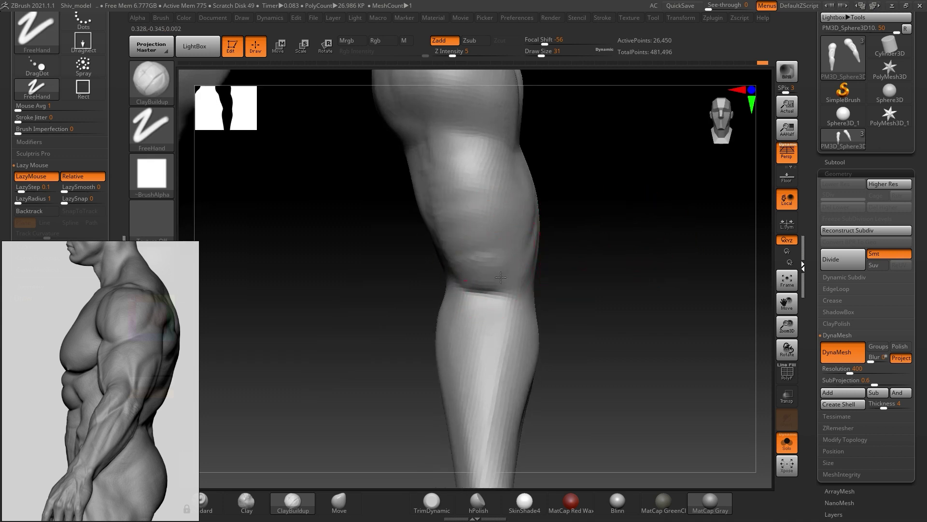
left_click_drag(615, 263, 664, 253)
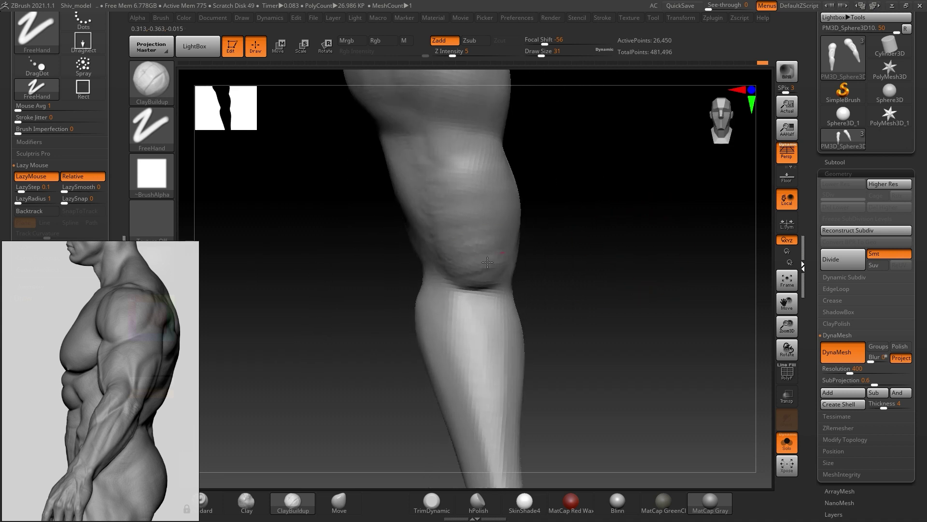
mouse_move(635, 227)
left_mouse_down()
mouse_move(616, 253)
mouse_move(598, 255)
left_mouse_up()
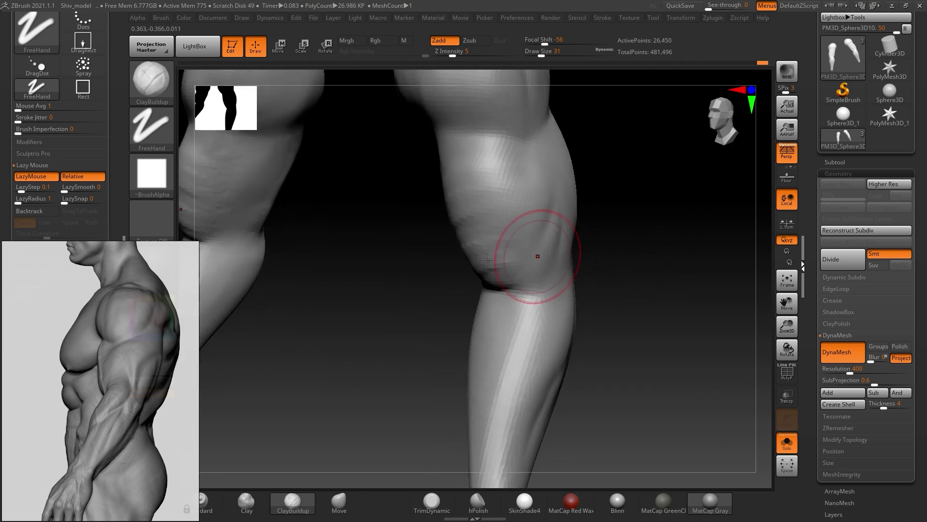
mouse_move(492, 249)
left_mouse_down()
mouse_move(491, 238)
mouse_move(577, 259)
mouse_move(491, 282)
left_mouse_up()
key("shift")
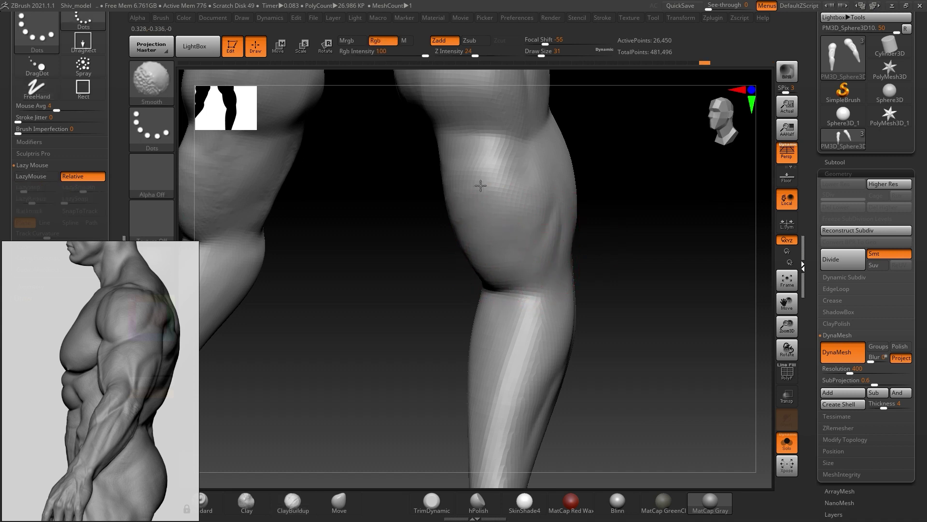
mouse_move(636, 250)
left_mouse_down()
mouse_move(625, 251)
mouse_move(667, 254)
mouse_move(586, 260)
mouse_move(601, 238)
mouse_move(546, 232)
left_mouse_up()
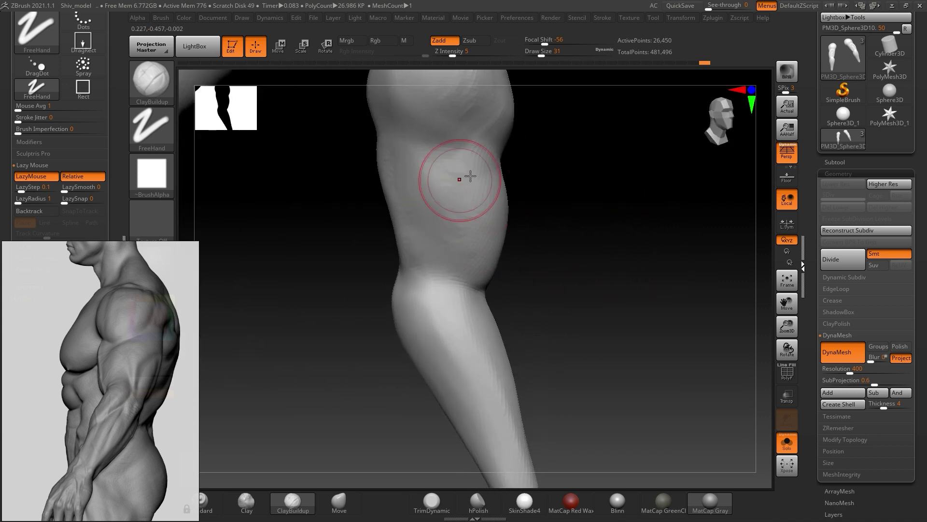
mouse_move(598, 265)
left_mouse_down()
mouse_move(610, 246)
mouse_move(586, 250)
left_mouse_up()
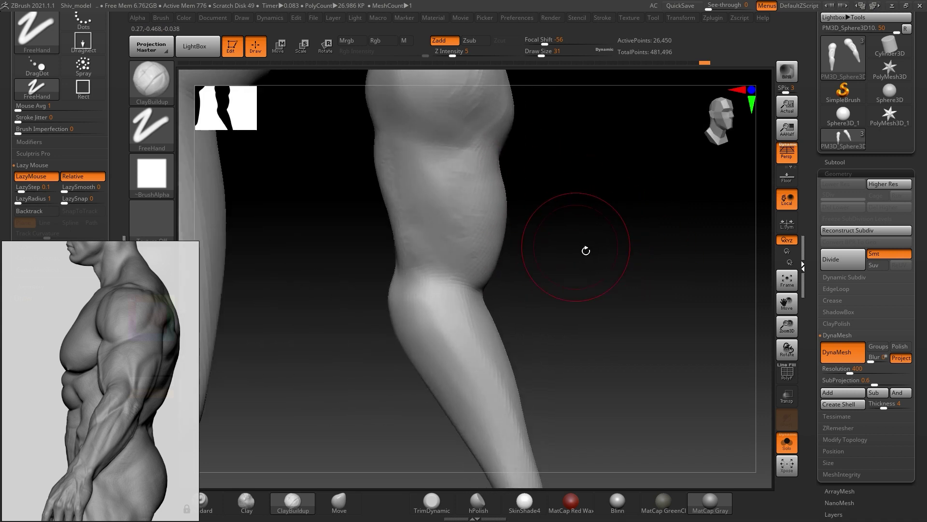
- Pan and zoom the reference overlay to the bodybuilder's back-view image
mouse_move(102, 365)
middle_mouse_down()
mouse_move(45, 341)
mouse_move(90, 330)
mouse_move(12, 335)
middle_mouse_up()
scroll(50, 344, "up", 3)
scroll(90, 330, "down", 3)
scroll(77, 328, "up", 3)
scroll(77, 327, "down", 3)
mouse_move(83, 333)
middle_mouse_down()
mouse_move(21, 293)
mouse_move(33, 295)
middle_mouse_up()
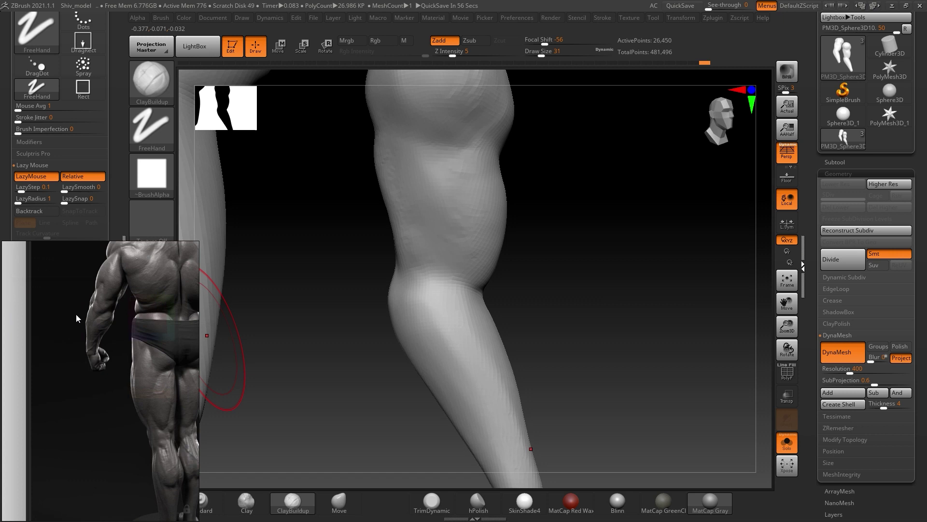
- Nudge the reference image lower and pick the DamStandard brush
scroll(62, 371, "up", 3)
middle_click_drag(61, 371, 62, 379)
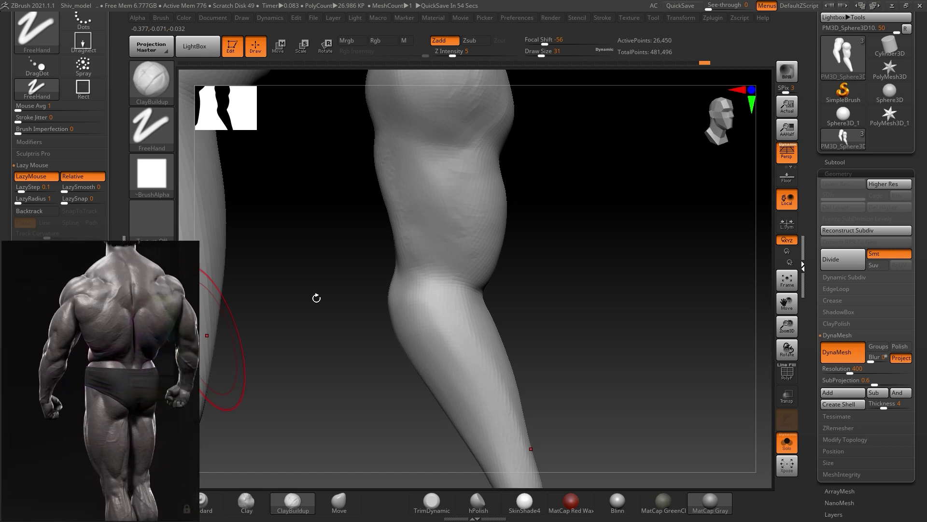
left_click_drag(569, 269, 560, 275)
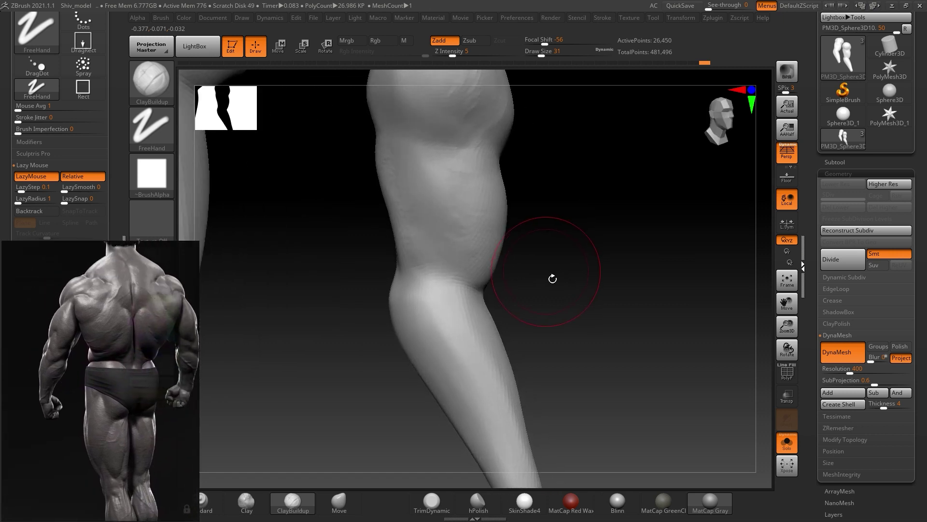
key("b")
key("d")
key("s")
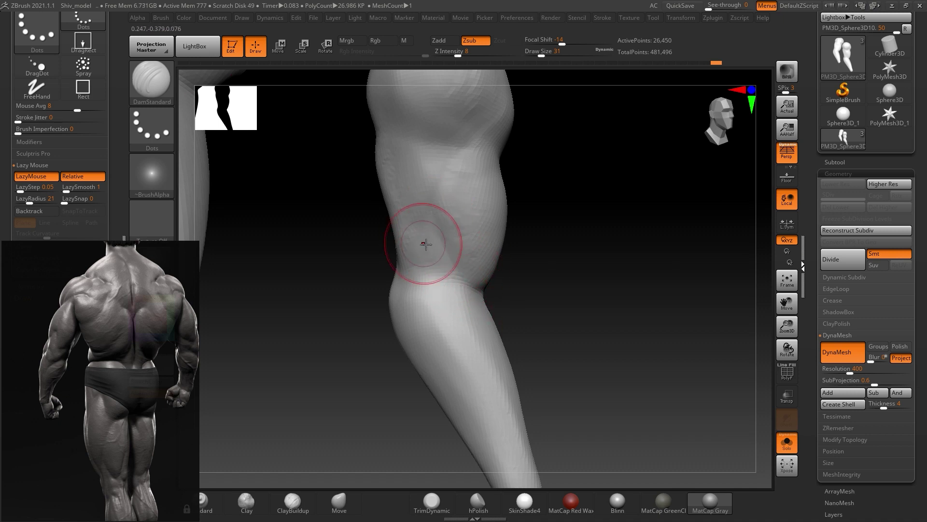
- Return to ClayBuildup and build up the thigh, checking it from several angles
mouse_move(611, 261)
left_mouse_down()
mouse_move(637, 265)
mouse_move(611, 260)
left_mouse_up()
left_click_drag(504, 239, 327, 313)
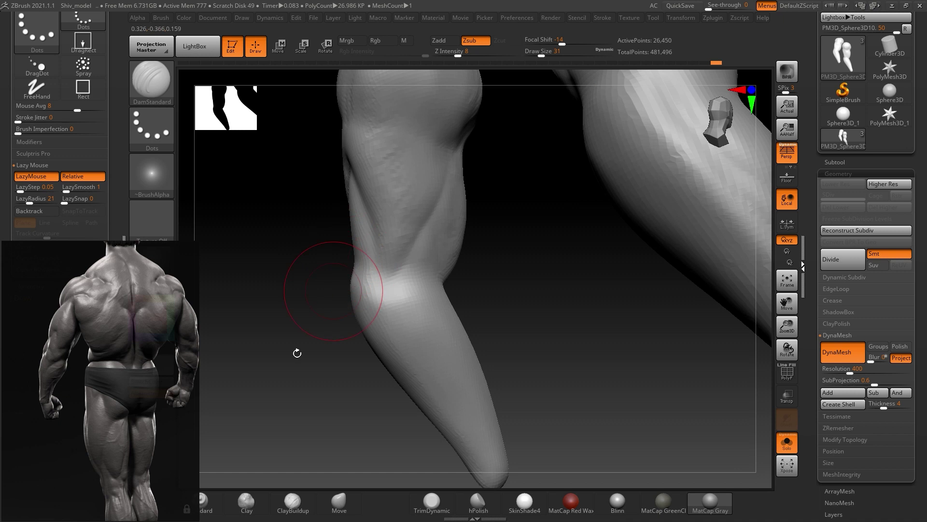
left_click(292, 501)
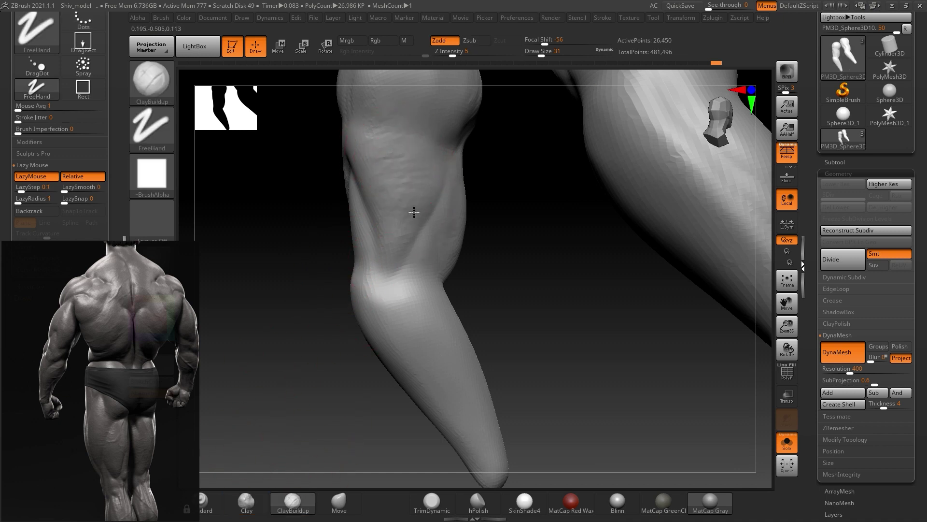
mouse_move(483, 233)
left_mouse_down()
mouse_move(563, 279)
mouse_move(395, 208)
left_mouse_up()
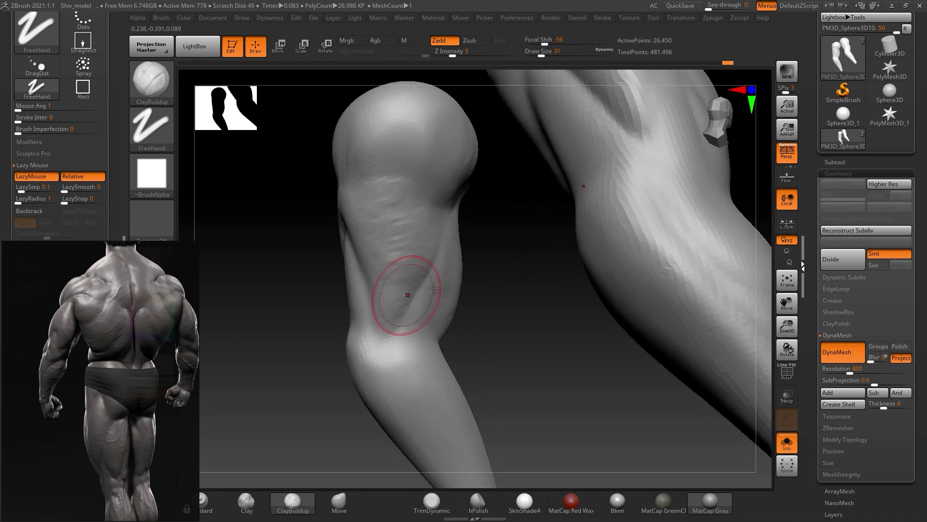
left_click_drag(528, 290, 503, 275)
left_click_drag(446, 227, 470, 247)
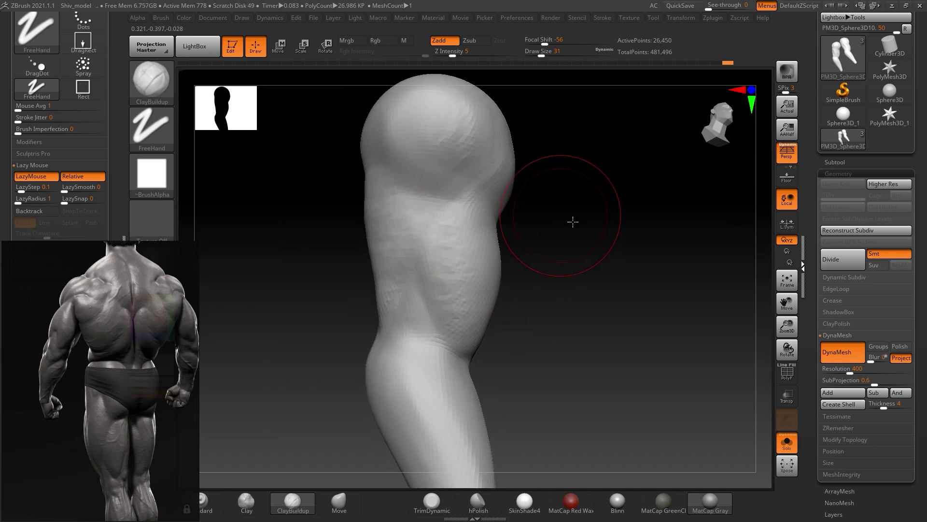
left_click_drag(569, 217, 475, 269)
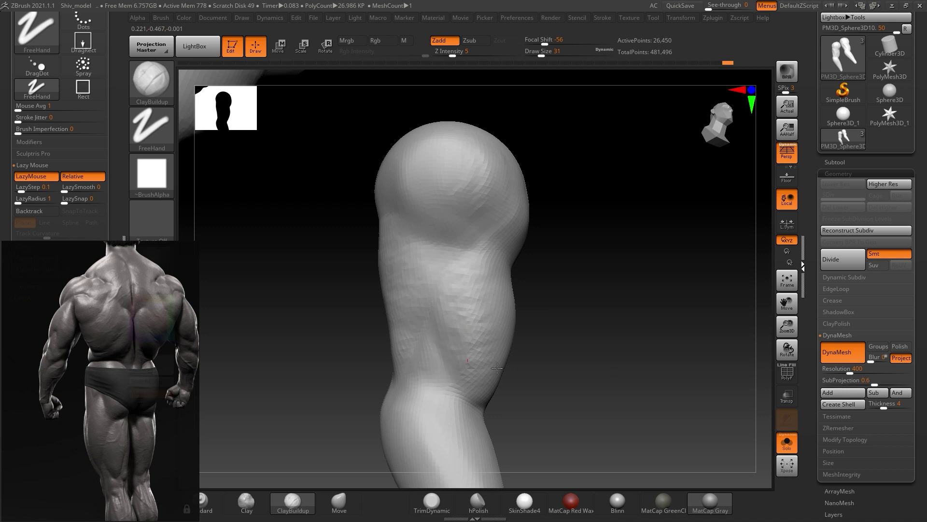
left_click_drag(553, 259, 460, 280)
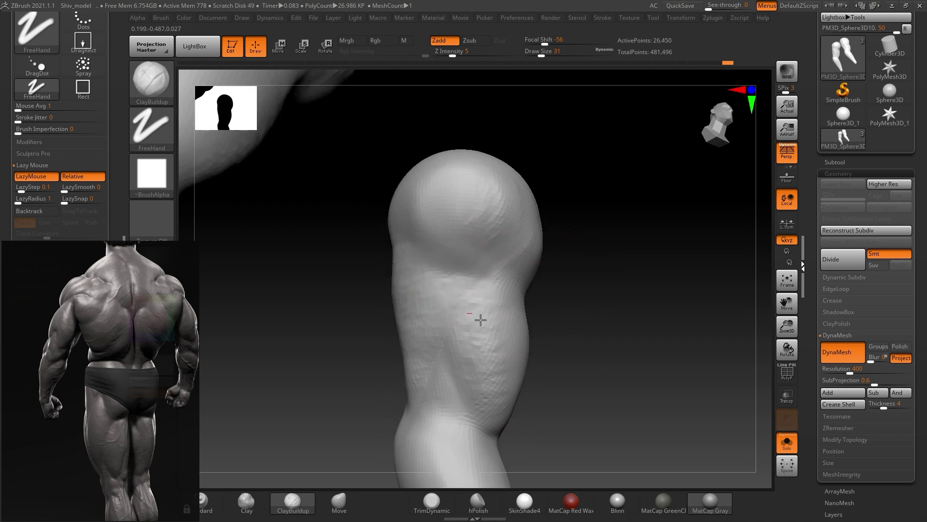
mouse_move(556, 270)
left_mouse_down()
mouse_move(601, 238)
mouse_move(524, 269)
mouse_move(539, 263)
mouse_move(593, 277)
mouse_move(648, 253)
mouse_move(633, 290)
mouse_move(604, 261)
left_mouse_up()
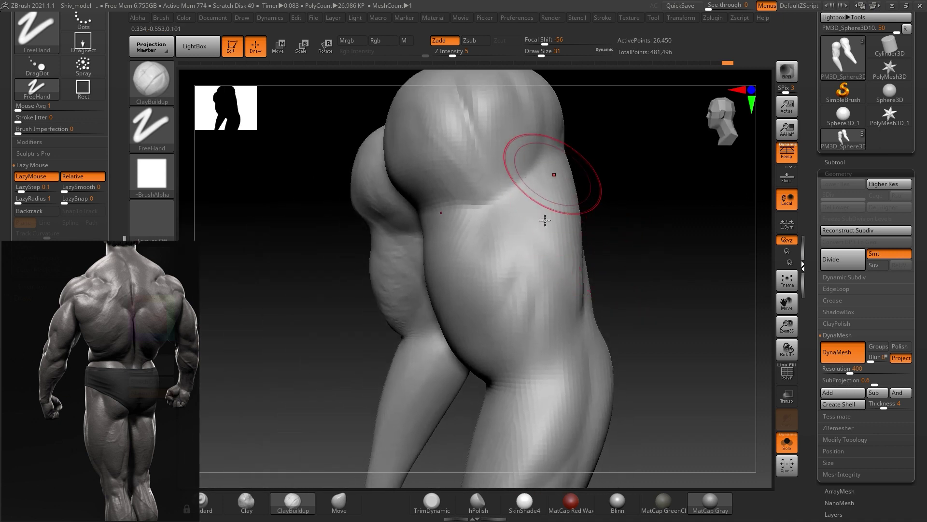
- Orbit around the legs and snap to a straight front view
left_click_drag(668, 209, 673, 217)
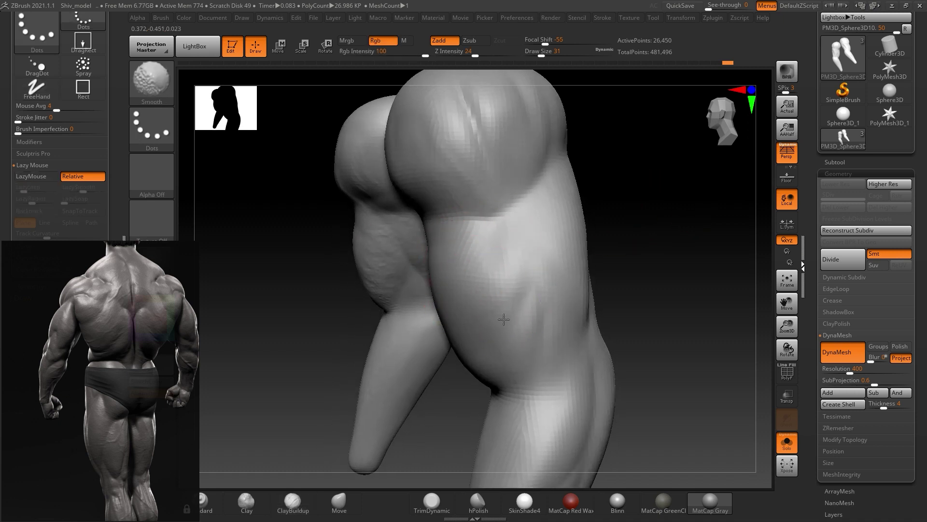
mouse_move(599, 271)
left_mouse_down()
mouse_move(632, 232)
mouse_move(666, 242)
mouse_move(623, 244)
mouse_move(595, 264)
left_mouse_up()
key("shift")
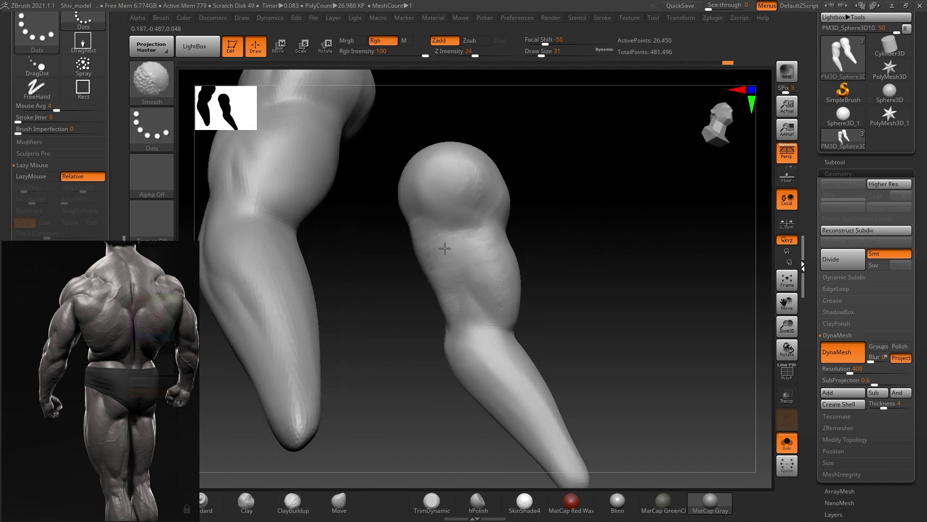
left_click_drag(555, 289, 622, 311)
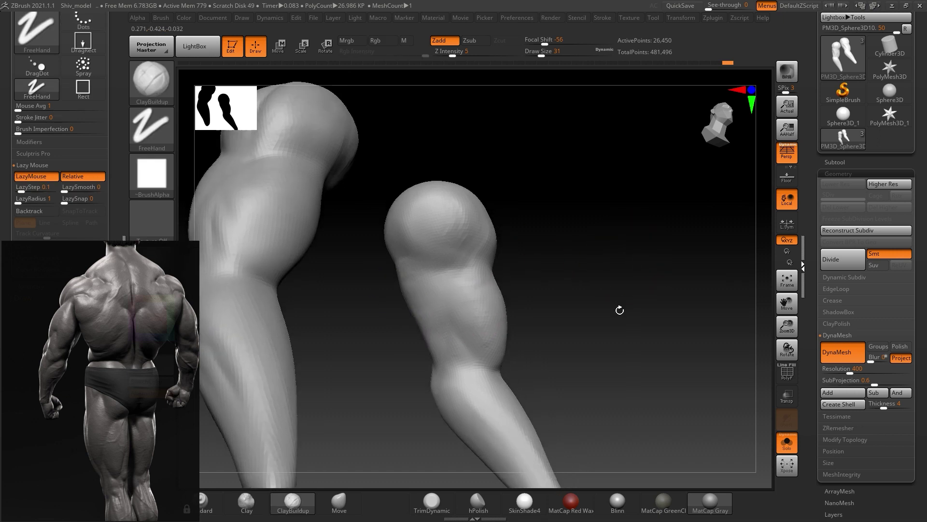
left_click_drag(590, 256, 503, 260, "shift")
- Build ClayBuildup up the calf toward the knee and smooth it into the leg
key("b")
key("c")
key("b")
mouse_move(612, 257)
left_mouse_down()
mouse_move(532, 253)
mouse_move(567, 251)
mouse_move(613, 272)
mouse_move(594, 259)
mouse_move(619, 219)
left_mouse_up()
mouse_move(592, 311)
left_mouse_down()
mouse_move(601, 312)
mouse_move(517, 290)
left_mouse_up()
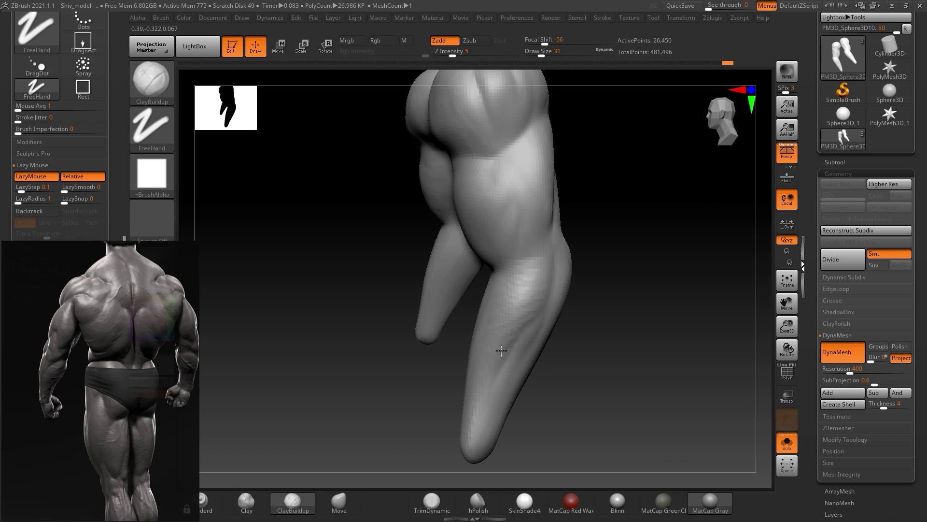
left_click_drag(512, 336, 545, 261)
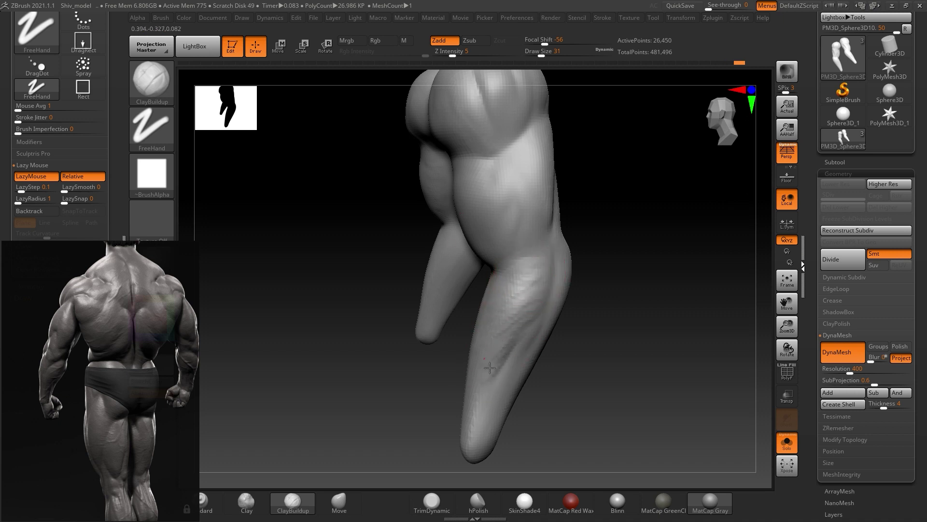
left_click_drag(631, 276, 624, 265)
key("shift")
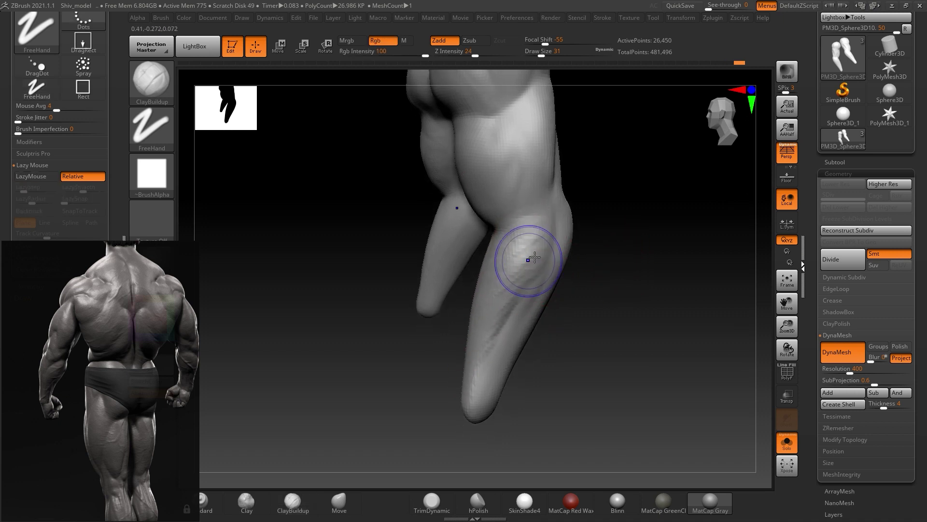
mouse_move(540, 234)
left_mouse_down()
mouse_move(607, 275)
mouse_move(621, 271)
left_mouse_up()
- Bulge out the back of the knee with a small ClayBuildup brush
key("s")
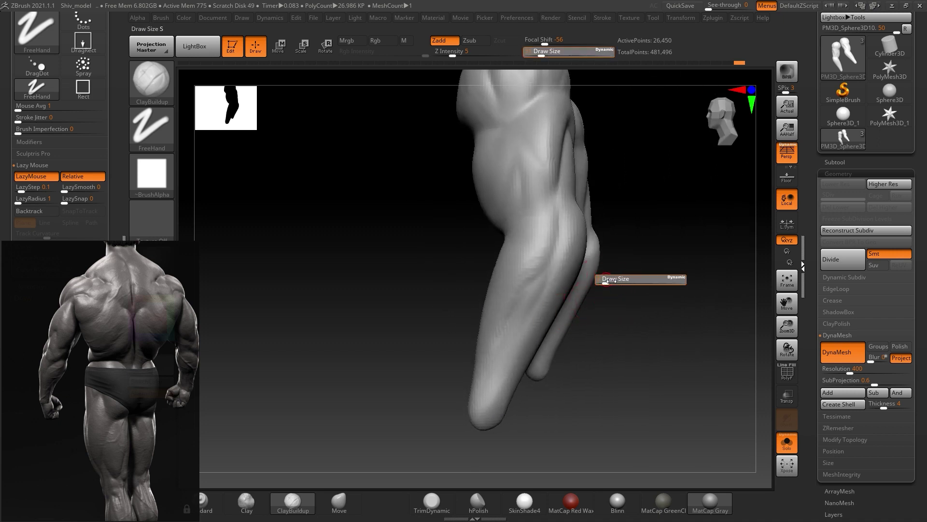
right_click_drag(609, 282, 683, 329, "ctrl")
left_click_drag(652, 171, 669, 232)
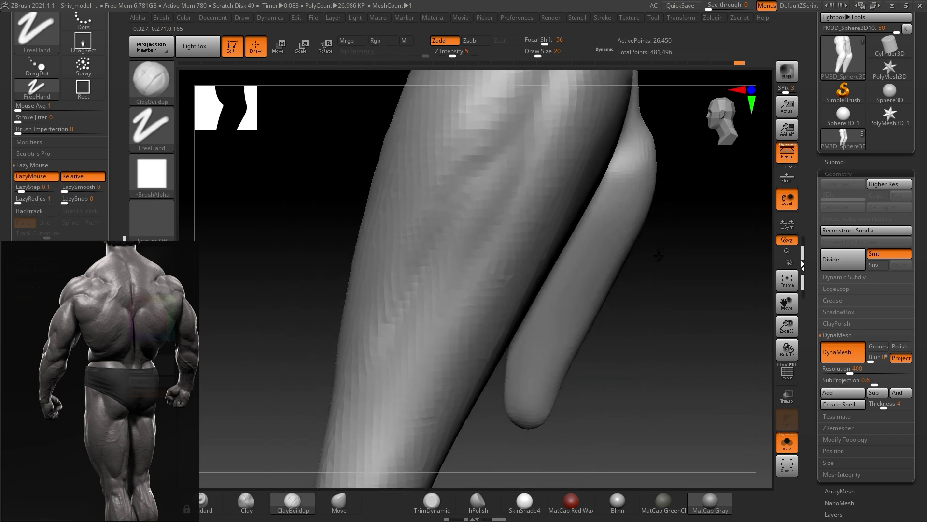
left_click_drag(677, 364, 659, 256)
key("s")
left_click_drag(503, 232, 501, 232)
key("s")
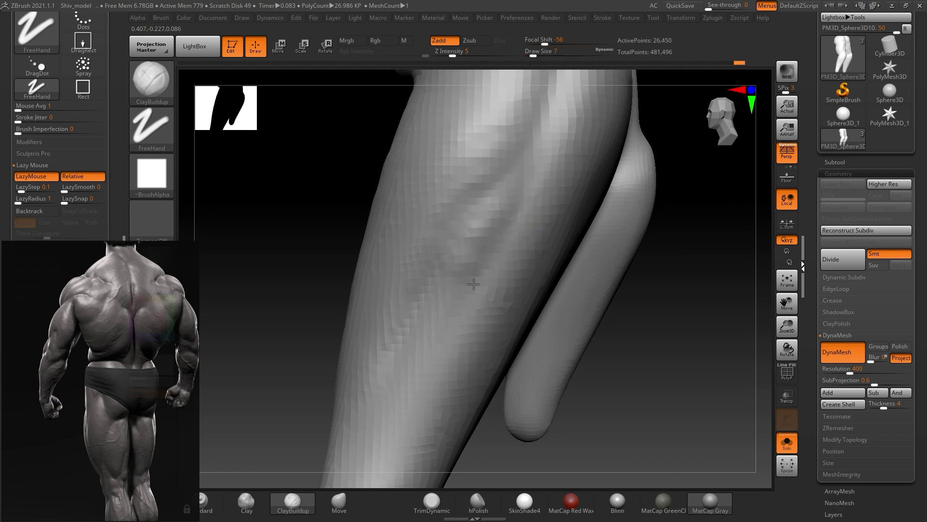
- Orbit around the lower leg and reduce Draw Size from 31 to 16
mouse_move(669, 346)
left_mouse_down()
mouse_move(685, 271)
mouse_move(633, 324)
left_mouse_up()
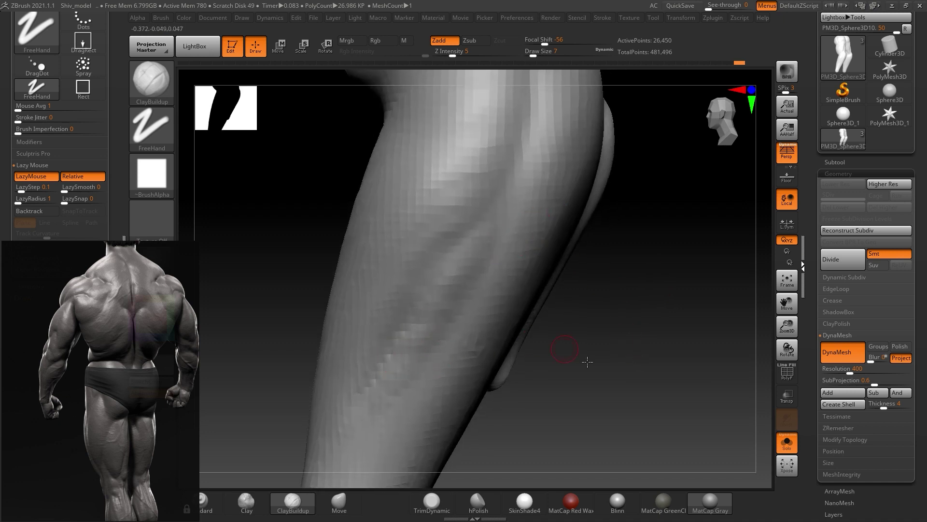
left_click_drag(572, 356, 562, 310)
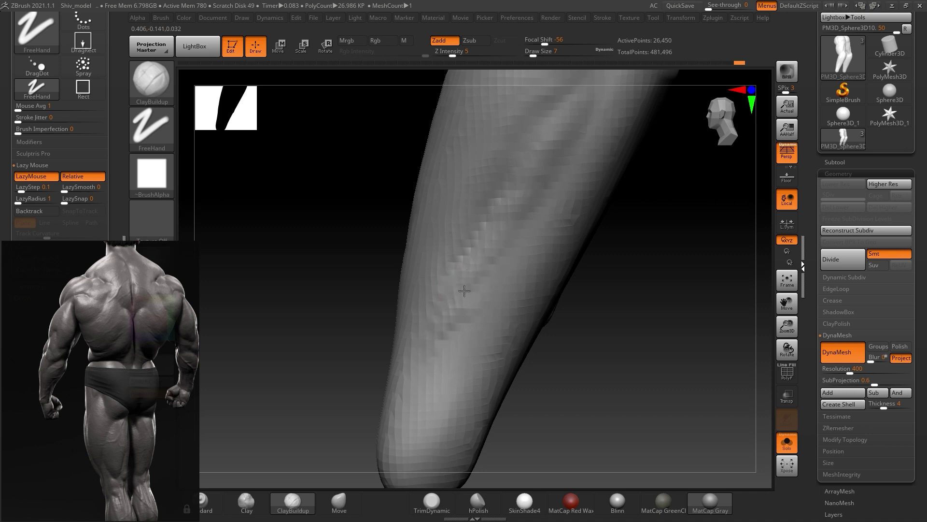
mouse_move(416, 387)
right_mouse_down()
mouse_move(584, 356)
mouse_move(646, 316)
mouse_move(604, 246)
mouse_move(601, 265)
right_mouse_up()
key("s")
left_click_drag(630, 259, 617, 260)
key("s")
left_click_drag(487, 237, 476, 238)
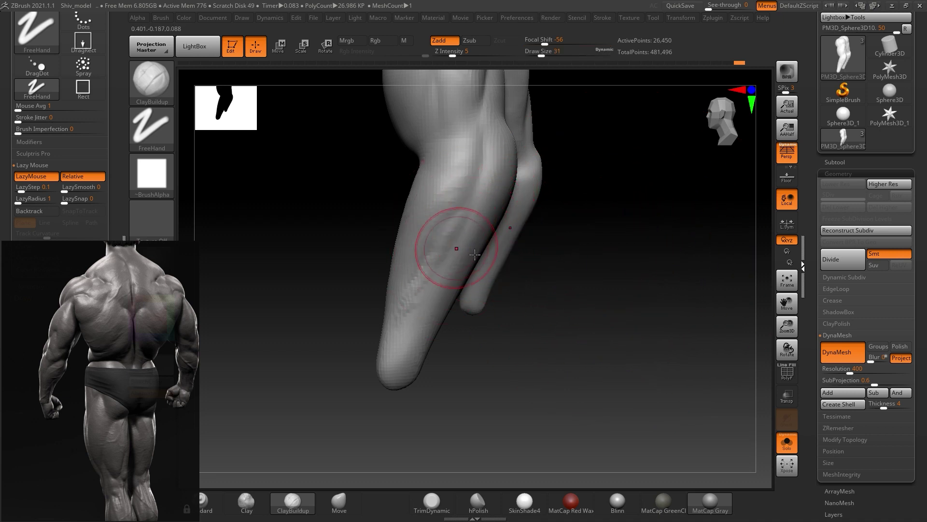
key("s")
left_click_drag(461, 252, 454, 252)
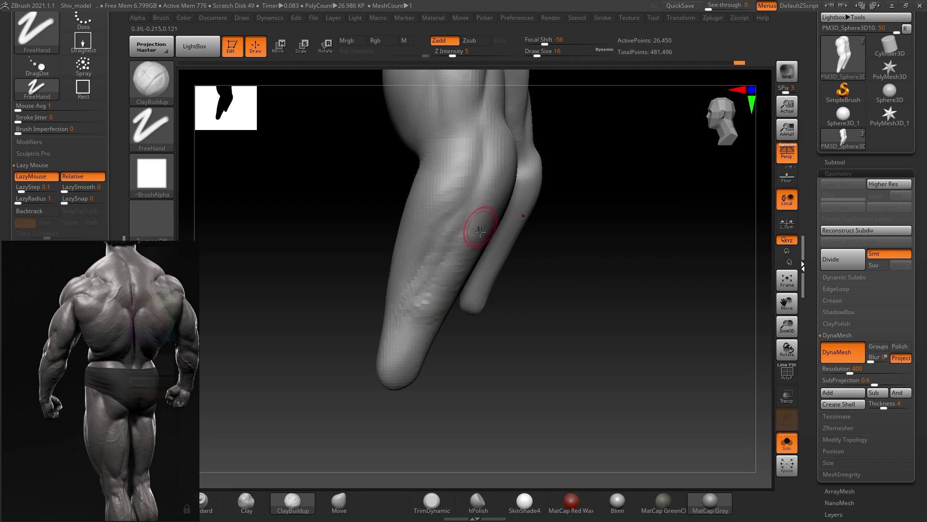
- Shift-smooth the shin down toward the ankle
mouse_move(454, 316)
right_mouse_down()
mouse_move(534, 286)
mouse_move(493, 273)
right_mouse_up()
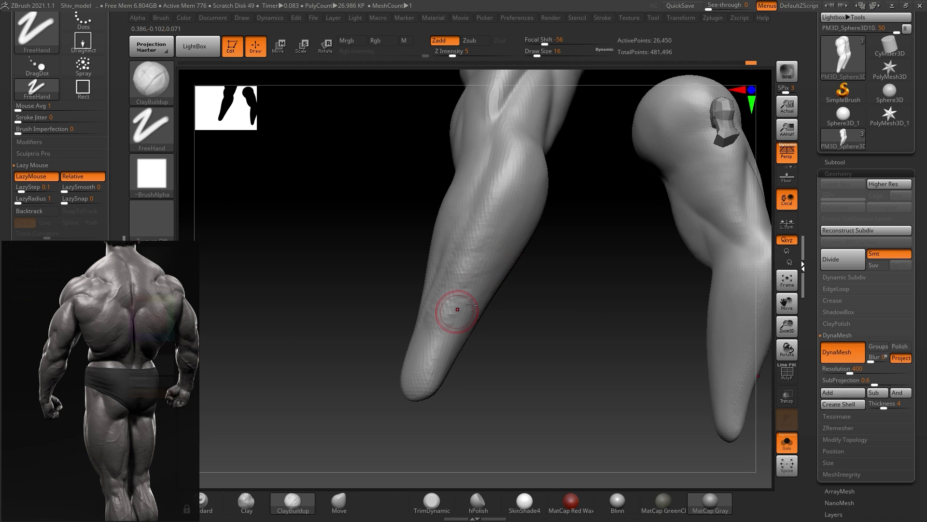
key("shift")
mouse_move(455, 300)
right_mouse_down()
mouse_move(565, 321)
mouse_move(464, 273)
right_mouse_up()
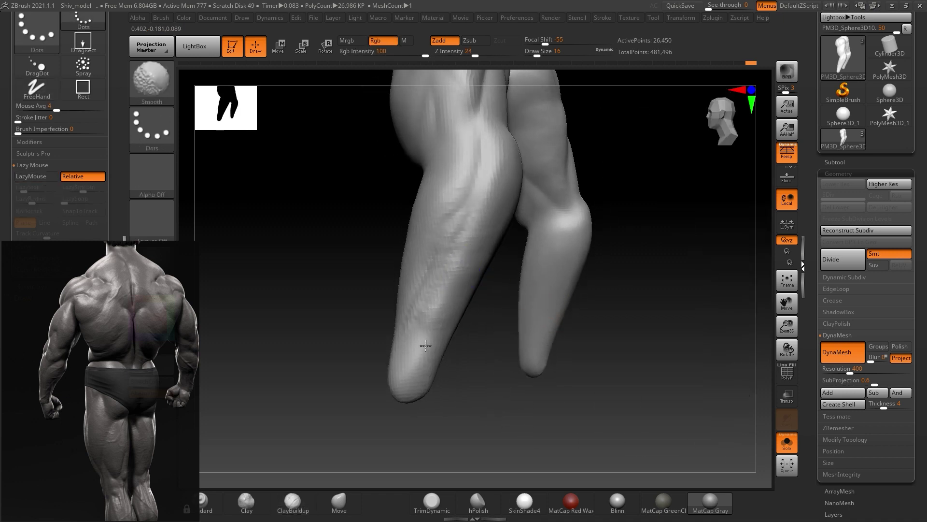
right_click_drag(646, 325, 650, 338)
mouse_move(431, 288)
left_mouse_down("shift")
mouse_move(403, 352)
mouse_move(440, 215)
left_mouse_up("shift")
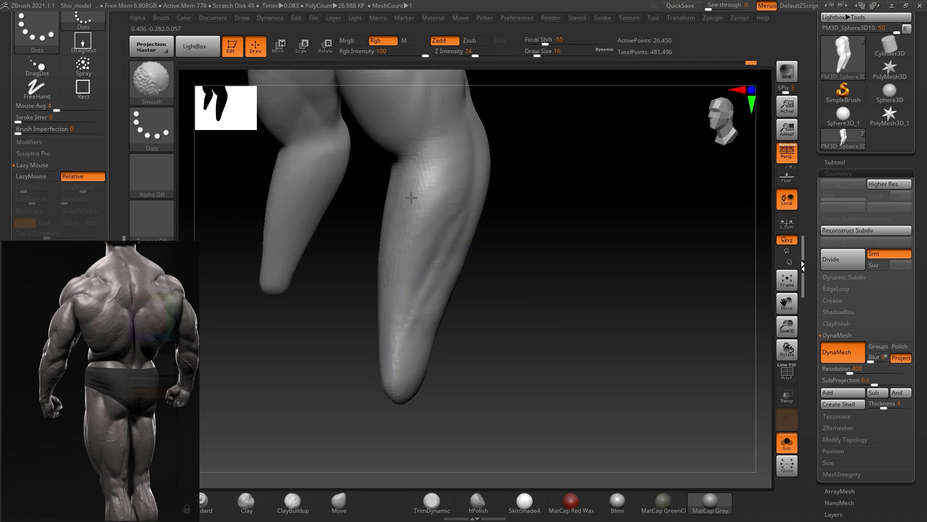
mouse_move(574, 250)
right_mouse_down()
mouse_move(639, 256)
mouse_move(601, 257)
right_mouse_up()
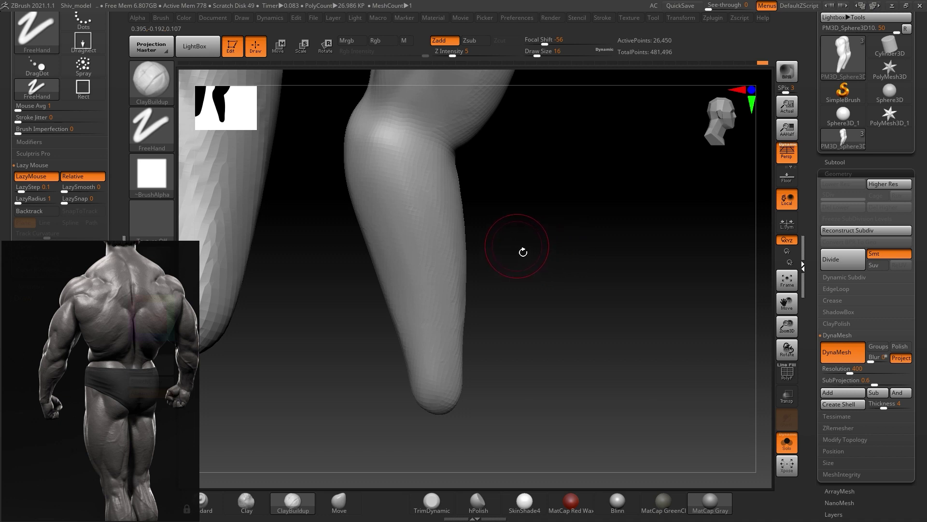
- Select the DamStandard brush from the brush palette
key("b")
key("d")
key("s")
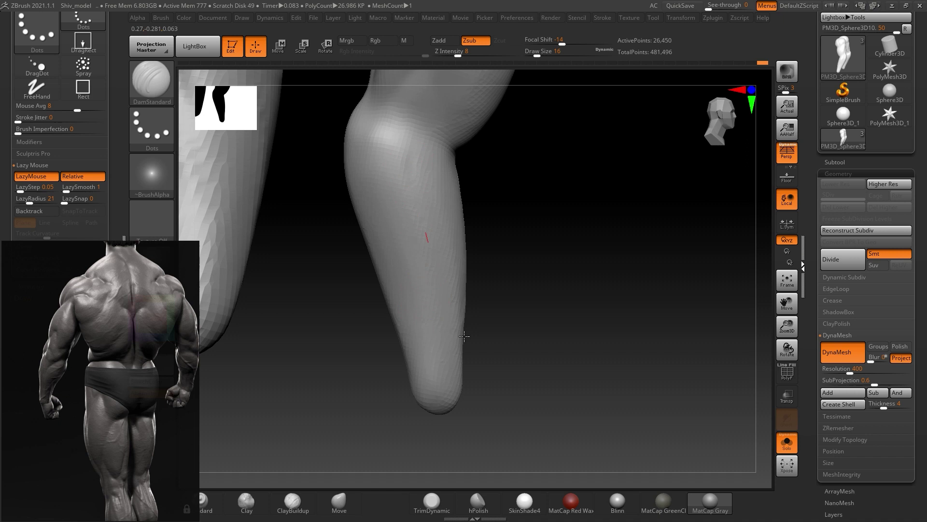
- Carve a faint DamStandard groove from the knee down the calf
mouse_move(554, 219)
left_mouse_down()
mouse_move(596, 203)
mouse_move(558, 220)
left_mouse_up()
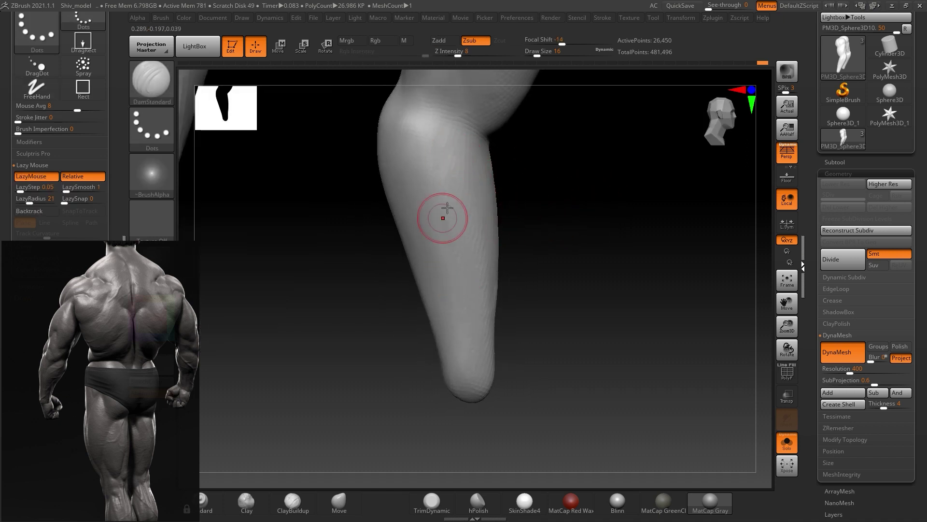
left_click_drag(465, 305, 457, 301)
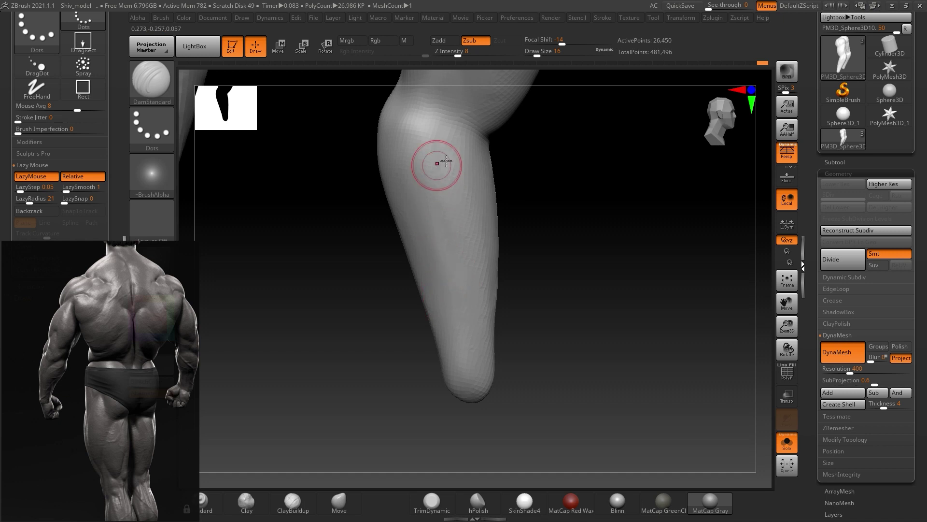
left_click_drag(434, 127, 444, 235)
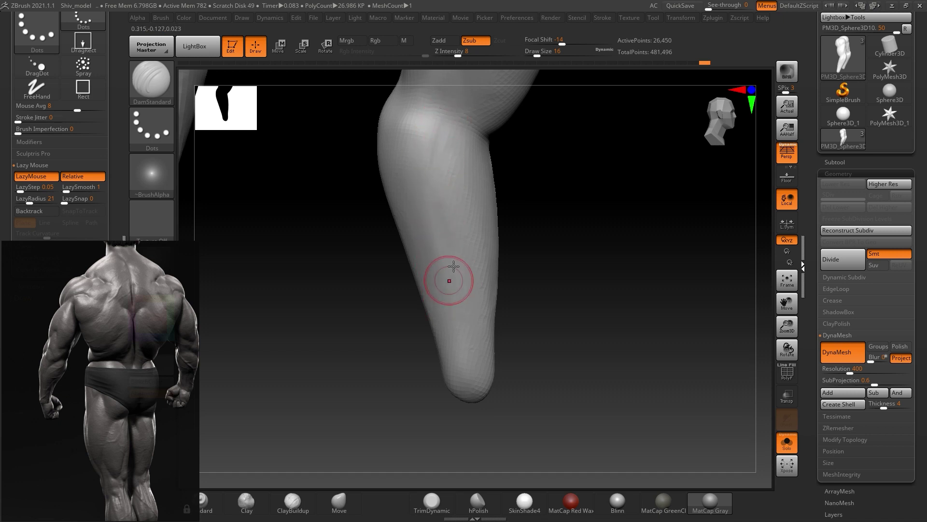
mouse_move(428, 95)
left_mouse_down()
mouse_move(452, 223)
mouse_move(437, 234)
left_mouse_up()
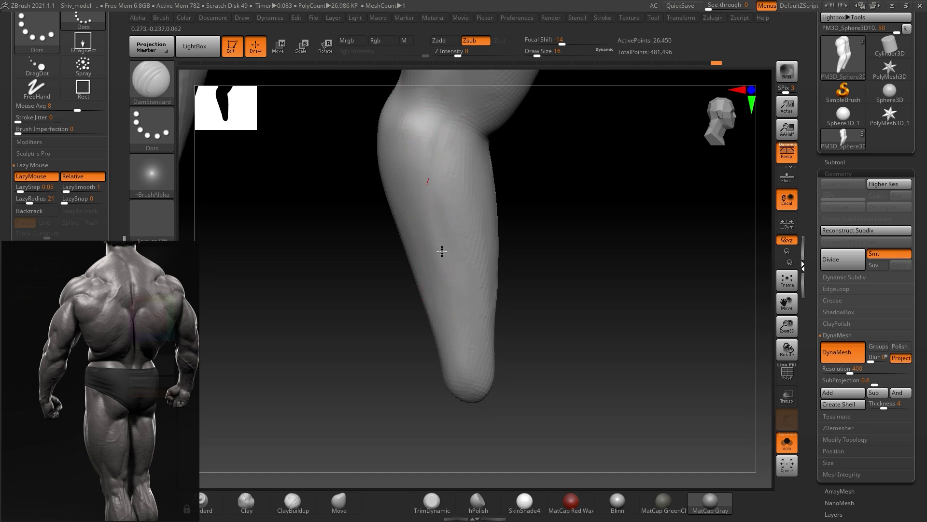
- Switch back to ClayBuildup with both legs in view
left_click(302, 497)
mouse_move(536, 291)
left_mouse_down()
mouse_move(585, 230)
mouse_move(479, 202)
left_mouse_up()
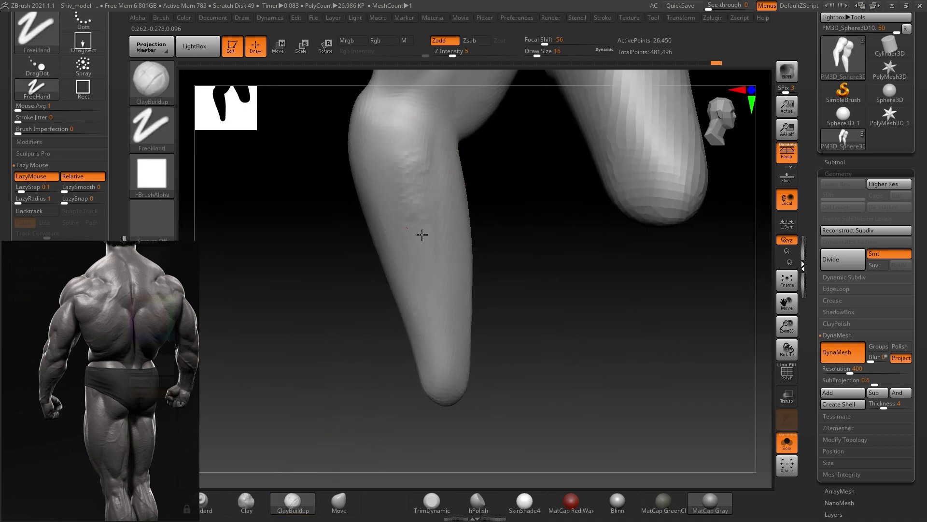
key("s")
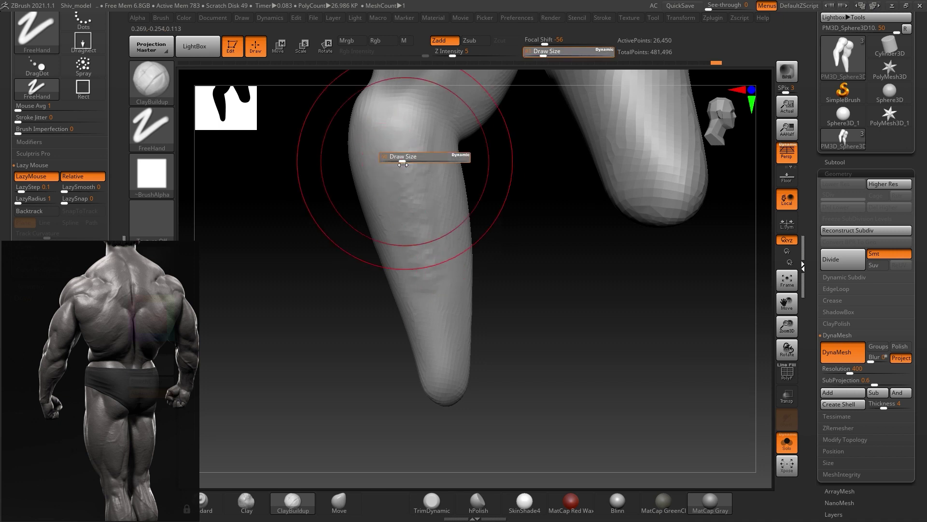
- Scroll the reference to the arm image and bring the second leg into view
scroll(120, 355, "down", 1)
scroll(161, 351, "down", 1)
scroll(51, 381, "down", 1)
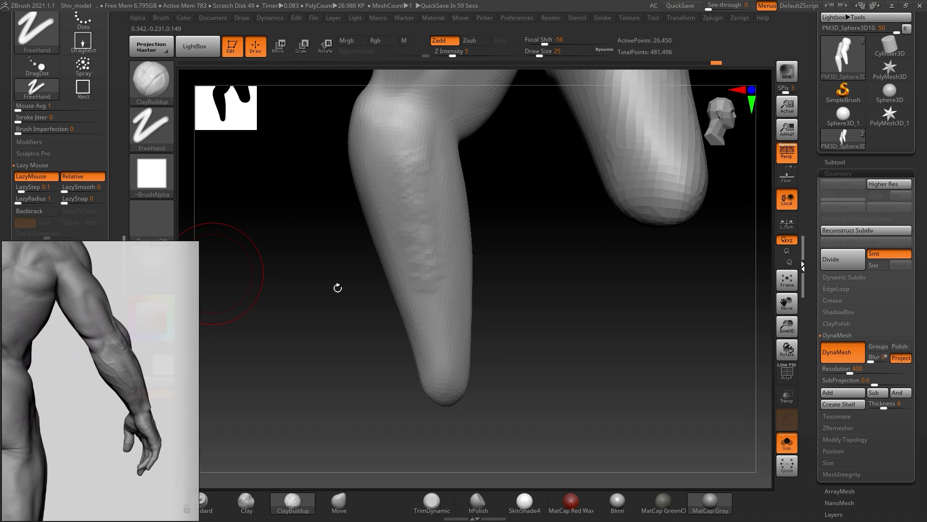
left_click_drag(544, 217, 468, 214)
left_click_drag(526, 220, 559, 245)
- Build up clay strokes on the knee and along the upper shin
mouse_move(416, 171)
left_mouse_down()
mouse_move(400, 199)
mouse_move(443, 295)
left_mouse_up()
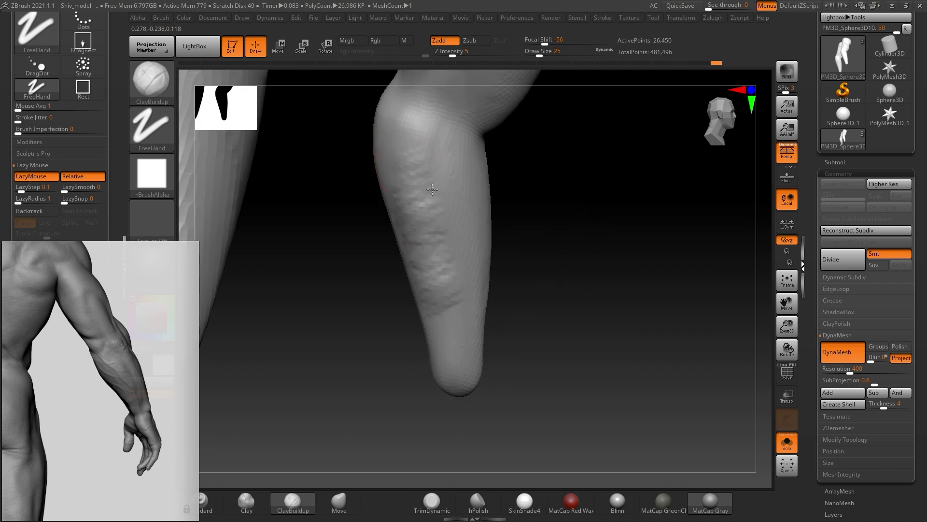
left_click_drag(420, 158, 405, 174)
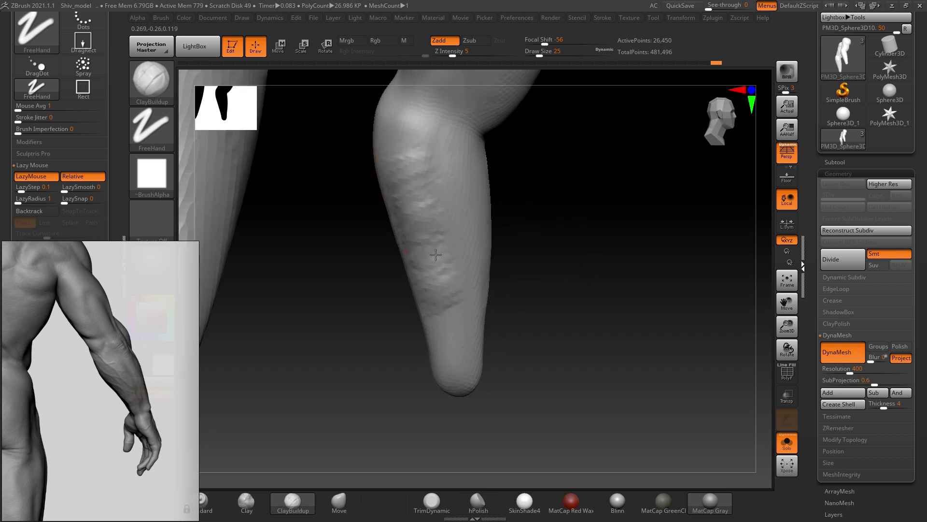
left_click_drag(419, 164, 412, 153)
left_click_drag(413, 186, 428, 263)
key("shift")
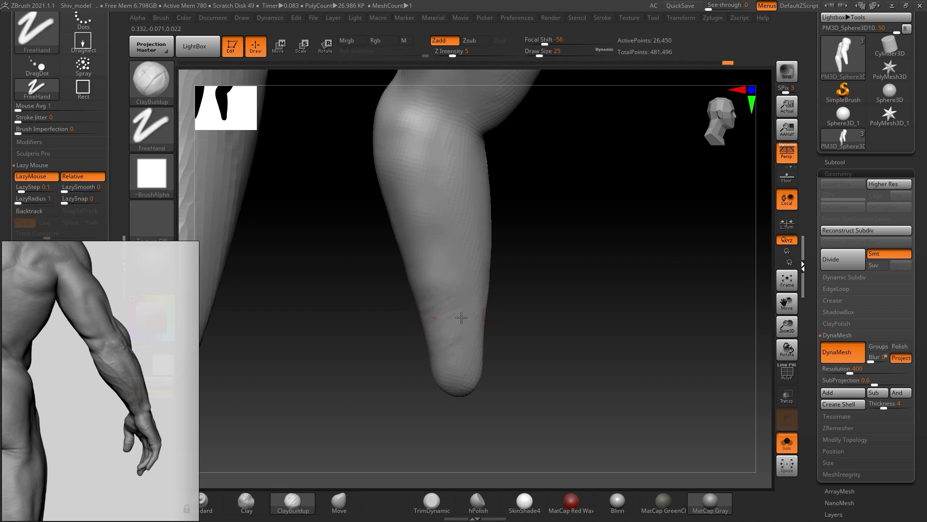
- Add a diagonal shin ridge, smooth it, and dismiss the Sticky Keys prompt
left_click_drag(452, 324, 438, 327)
key("shift")
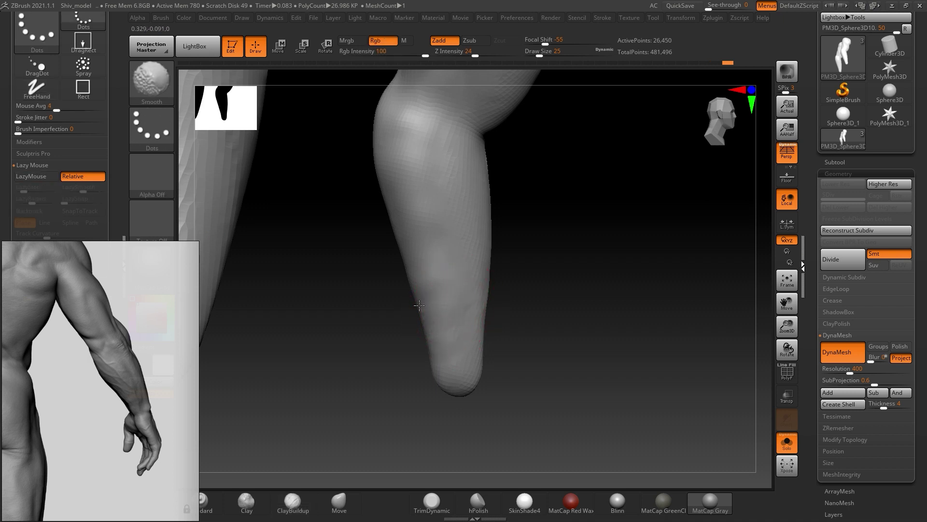
key("shift")
key("shift")
key("shift")
left_click(255, 135)
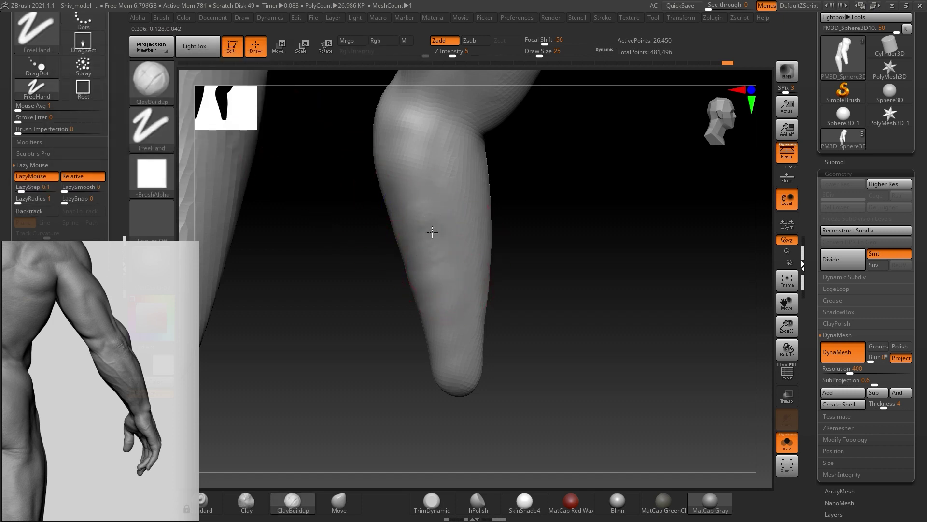
mouse_move(419, 274)
left_mouse_down()
mouse_move(441, 269)
mouse_move(428, 244)
mouse_move(418, 284)
left_mouse_up()
key("shift")
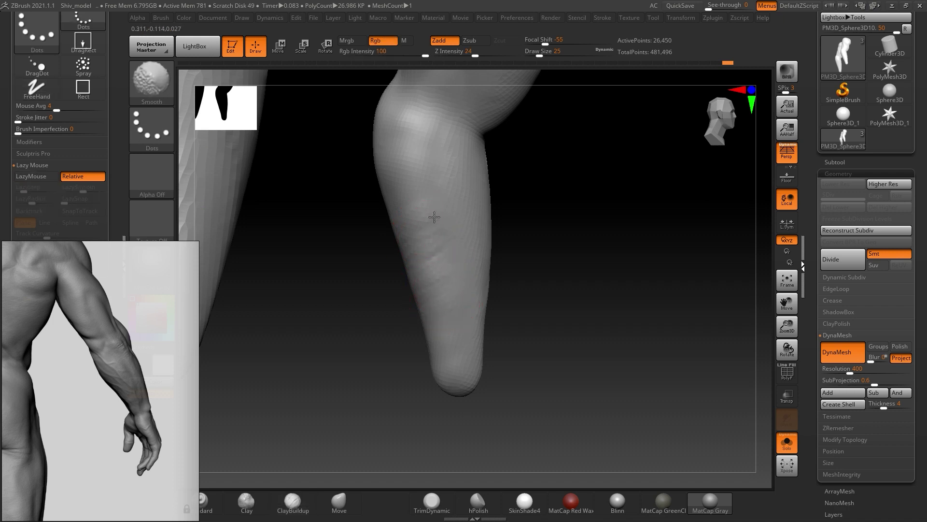
mouse_move(559, 256)
left_mouse_down()
mouse_move(503, 242)
mouse_move(596, 334)
mouse_move(565, 312)
mouse_move(586, 292)
mouse_move(603, 302)
mouse_move(594, 304)
left_mouse_up()
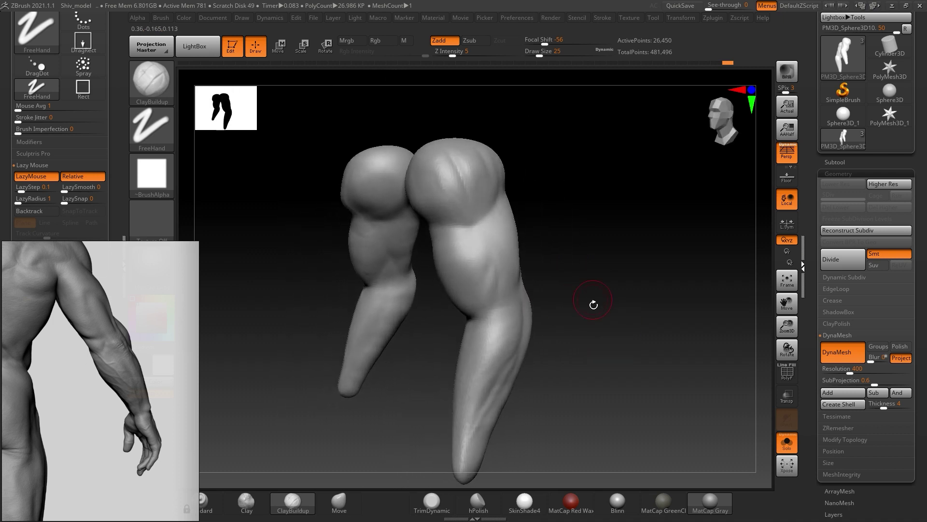
- Orbit both legs side by side into a front-facing view
mouse_move(564, 240)
left_mouse_down()
mouse_move(596, 228)
mouse_move(585, 217)
mouse_move(566, 234)
left_mouse_up()
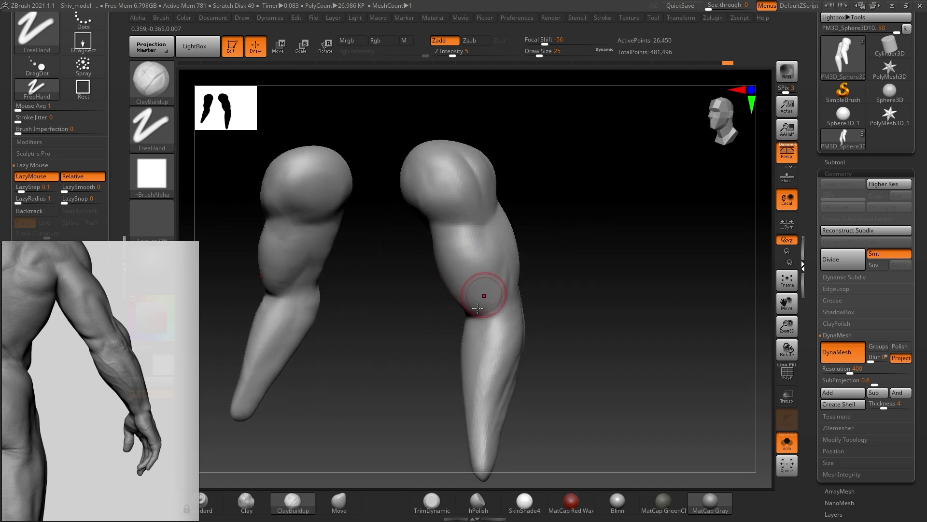
left_click_drag(559, 307, 604, 309, "shift")
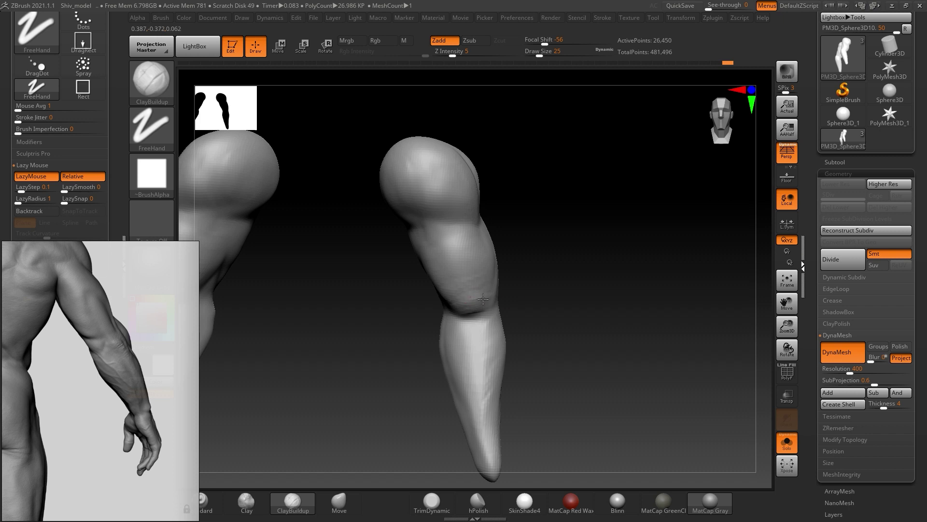
mouse_move(598, 248)
left_mouse_down()
mouse_move(575, 244)
mouse_move(555, 271)
left_mouse_up()
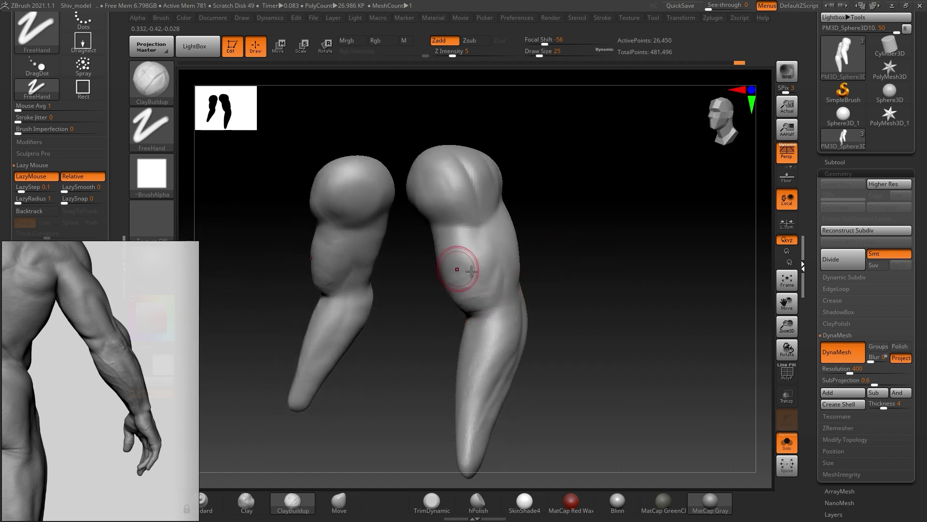
left_click_drag(602, 269, 476, 312, "shift")
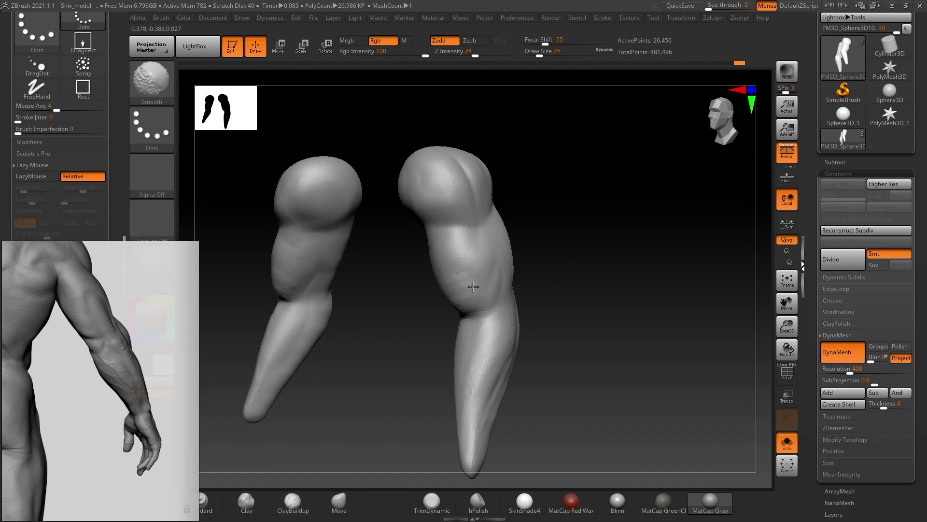
mouse_move(604, 276)
left_mouse_down()
mouse_move(617, 270)
mouse_move(515, 299)
left_mouse_up()
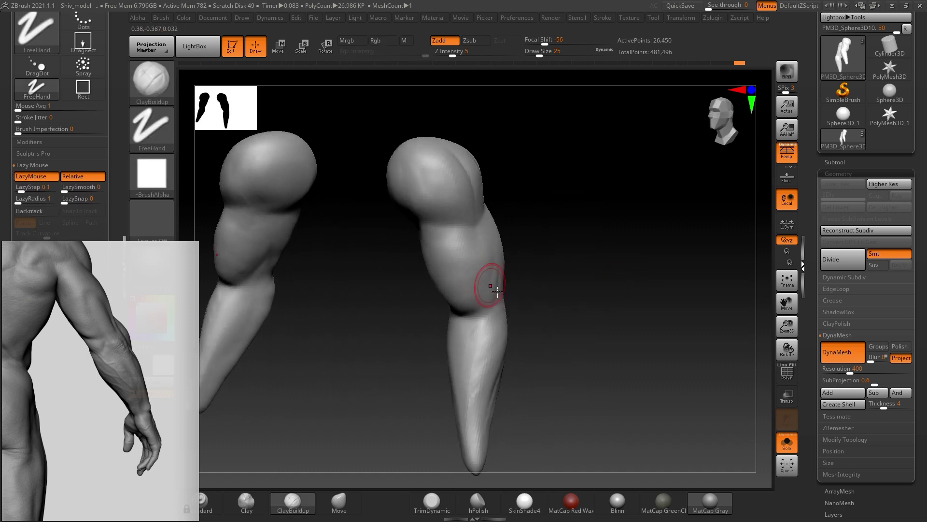
left_click_drag(572, 286, 584, 280)
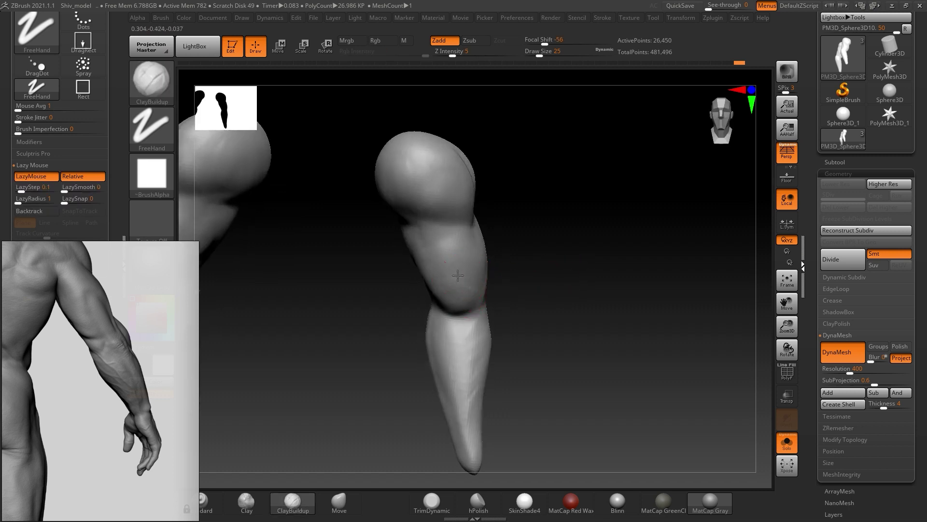
mouse_move(531, 292)
left_mouse_down()
mouse_move(555, 269)
mouse_move(537, 281)
left_mouse_up()
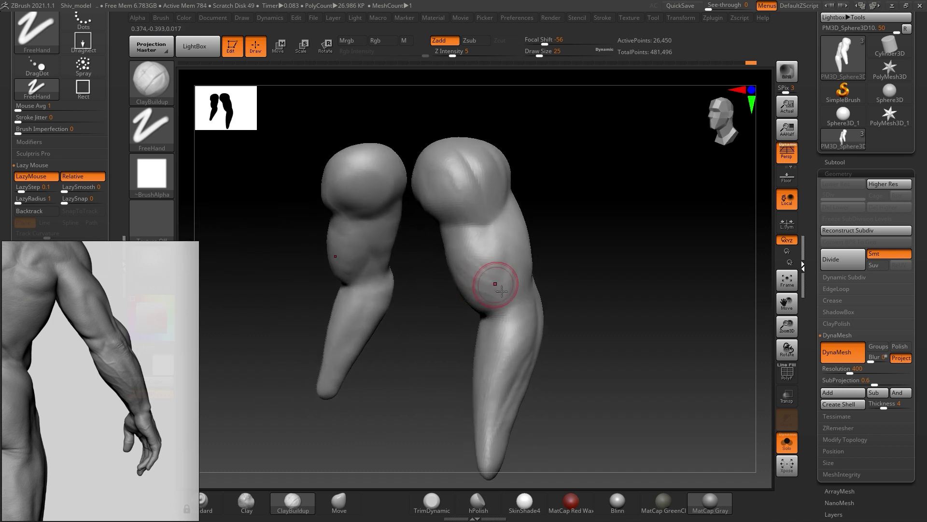
- Zoom out on the whole figure and sculpt a crease and ridge on the thigh
key("shift")
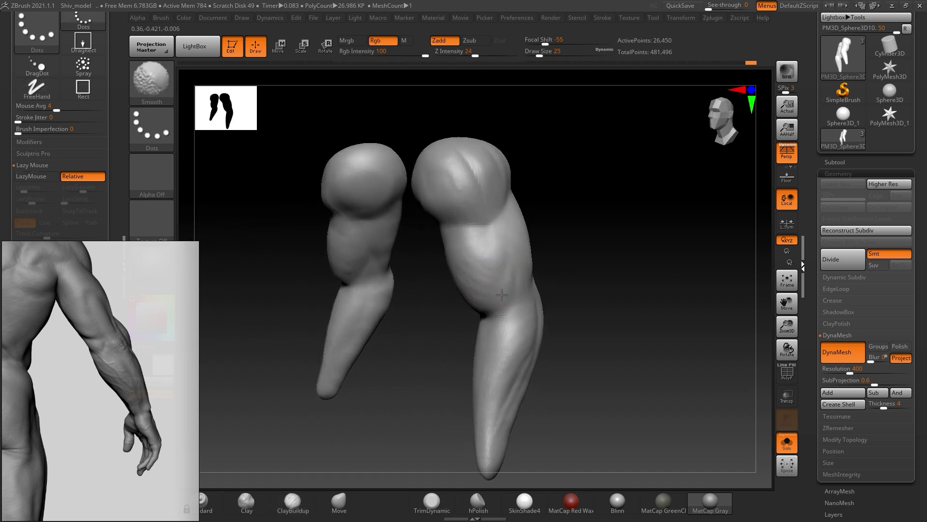
mouse_move(561, 314)
left_mouse_down()
mouse_move(623, 272)
mouse_move(586, 280)
mouse_move(608, 262)
mouse_move(594, 290)
mouse_move(580, 263)
mouse_move(610, 275)
mouse_move(586, 276)
left_mouse_up()
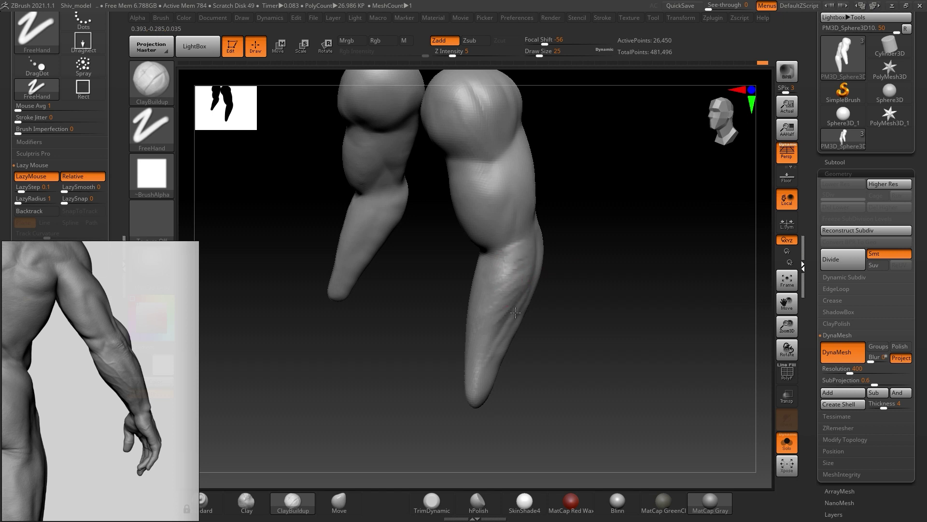
mouse_move(584, 296)
left_mouse_down()
mouse_move(610, 266)
mouse_move(615, 276)
mouse_move(683, 290)
mouse_move(615, 240)
left_mouse_up()
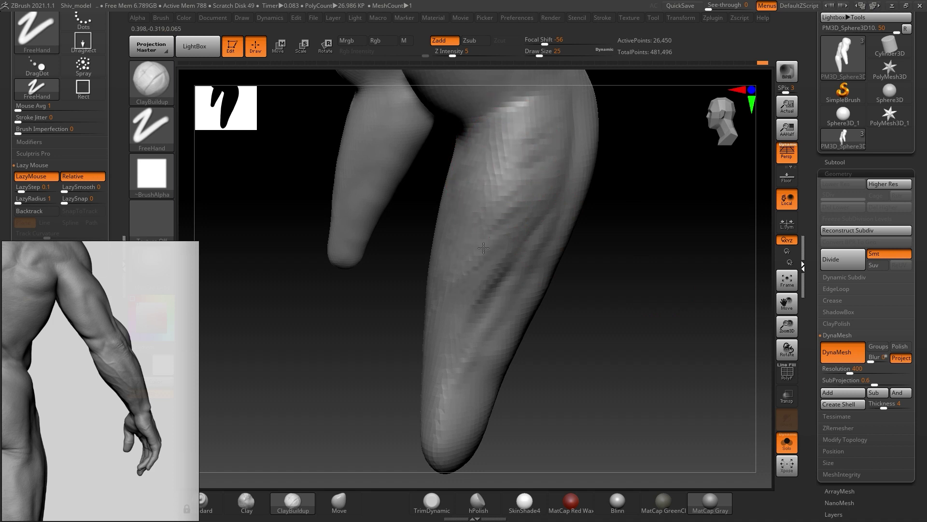
left_click_drag(520, 289, 579, 315)
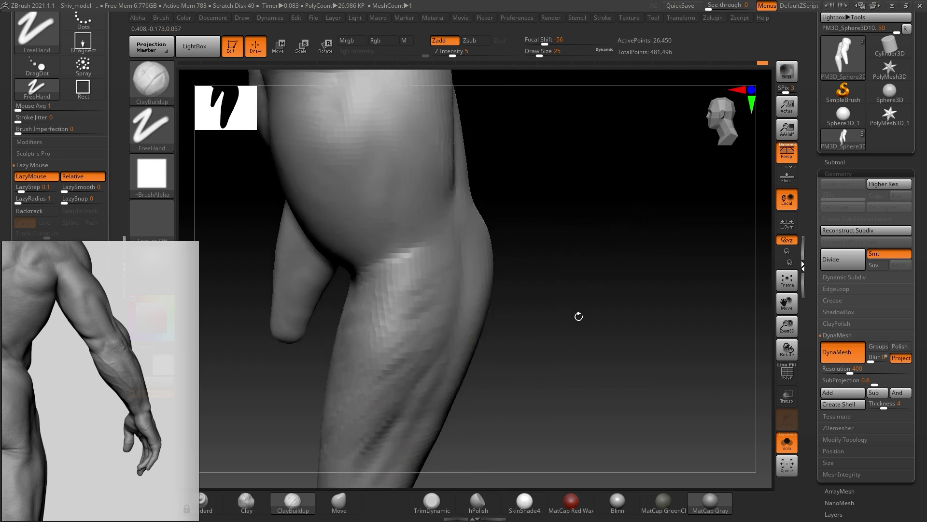
left_click_drag(580, 275, 602, 238)
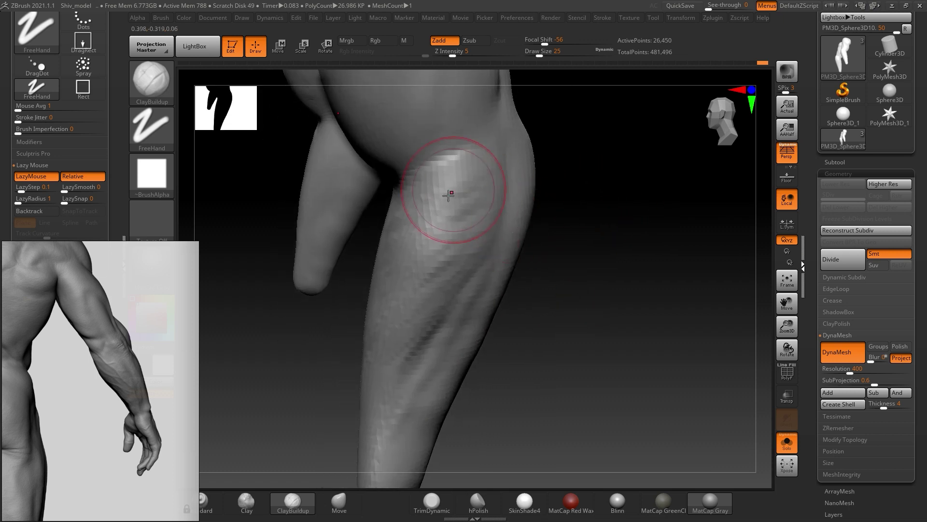
key("shift")
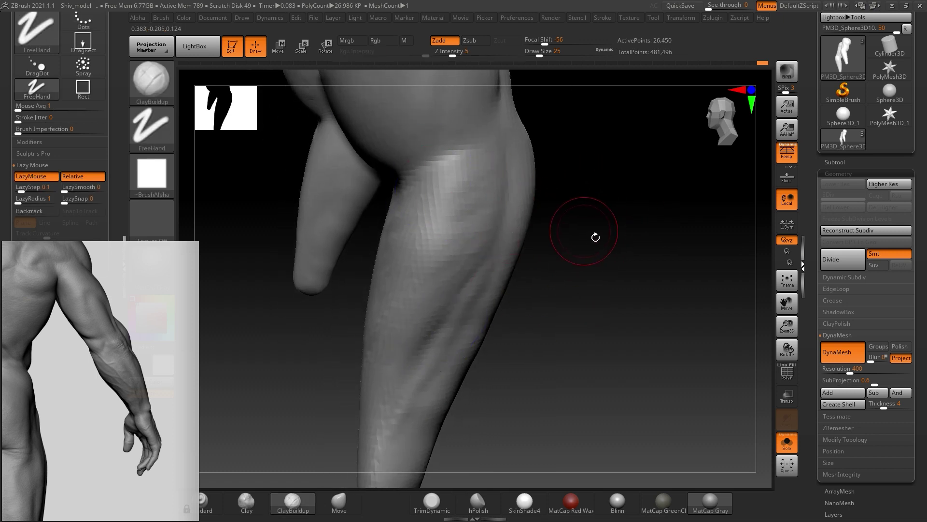
key("ctrl")
mouse_move(628, 286)
left_mouse_down("alt")
mouse_move(644, 266)
mouse_move(502, 225)
mouse_move(534, 222)
mouse_move(563, 230)
mouse_move(550, 239)
mouse_move(642, 255)
mouse_move(569, 228)
mouse_move(621, 230)
mouse_move(637, 209)
mouse_move(606, 190)
mouse_move(606, 203)
mouse_move(563, 248)
mouse_move(579, 203)
mouse_move(603, 249)
left_mouse_up("alt")
mouse_move(483, 279)
left_mouse_down()
mouse_move(497, 223)
mouse_move(472, 249)
mouse_move(499, 240)
left_mouse_up()
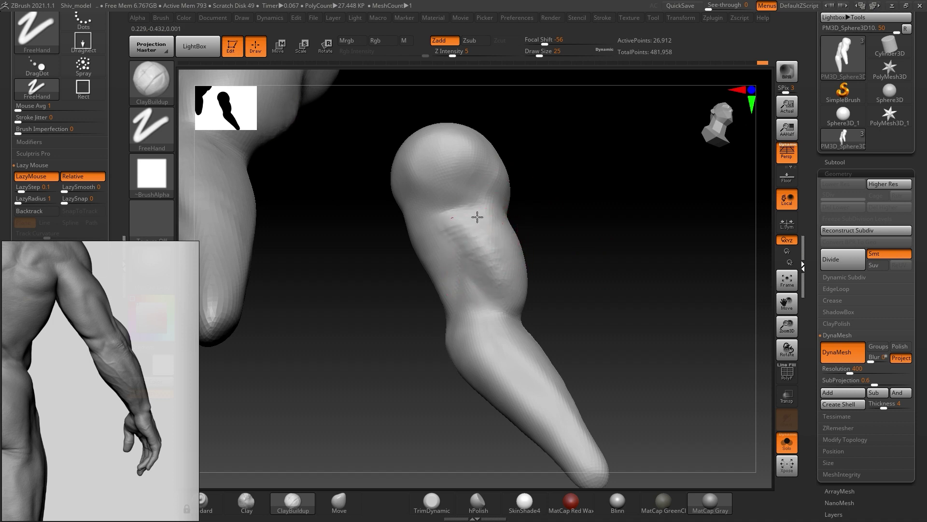
- Add a ClayBuildup stroke on the thigh and Shift-smooth it into the surface
left_click_drag(584, 245, 604, 227)
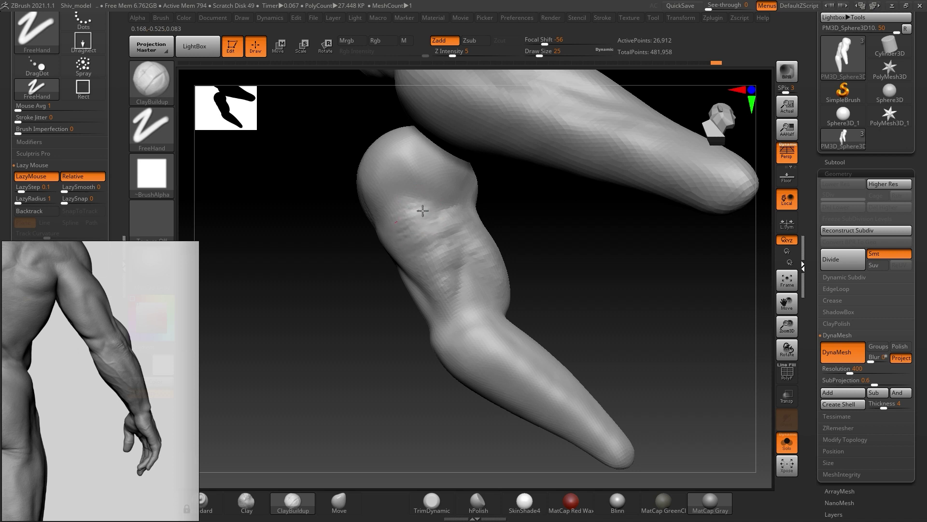
mouse_move(567, 251)
left_mouse_down()
mouse_move(540, 253)
mouse_move(546, 263)
mouse_move(579, 241)
mouse_move(565, 253)
left_mouse_up()
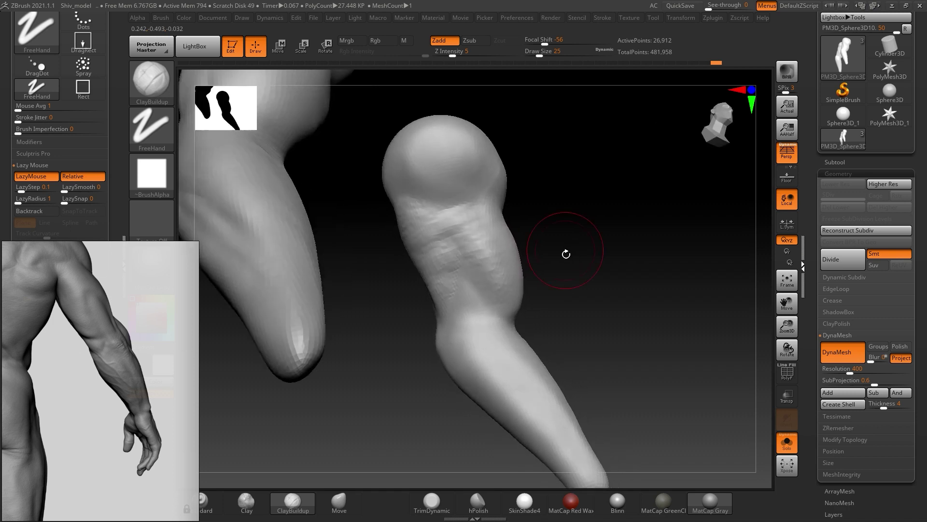
mouse_move(488, 236)
left_mouse_down("shift")
mouse_move(439, 213)
mouse_move(467, 209)
left_mouse_up("shift")
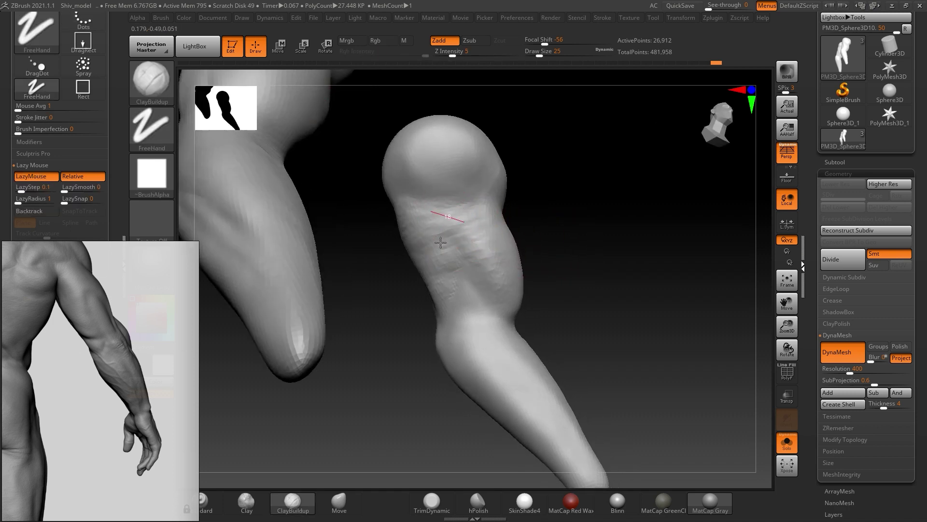
key("shift")
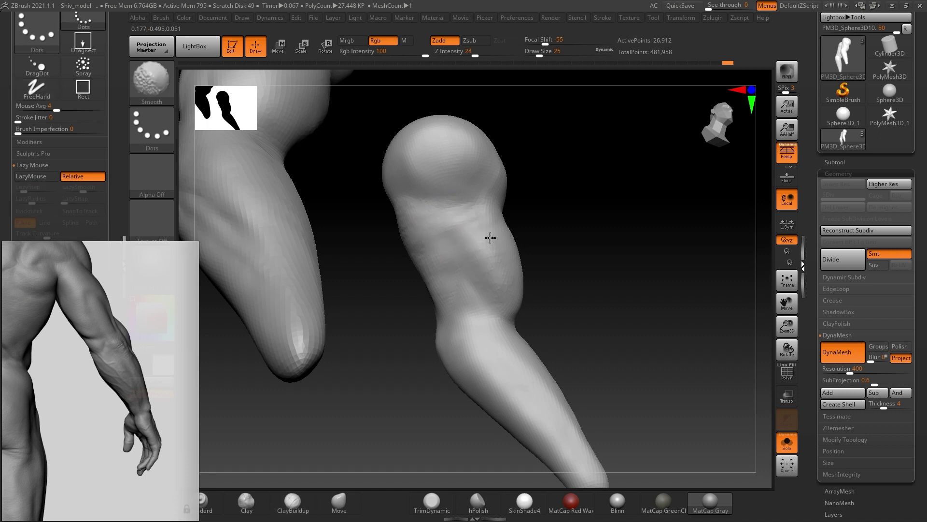
left_click_drag(419, 262, 447, 250, "shift")
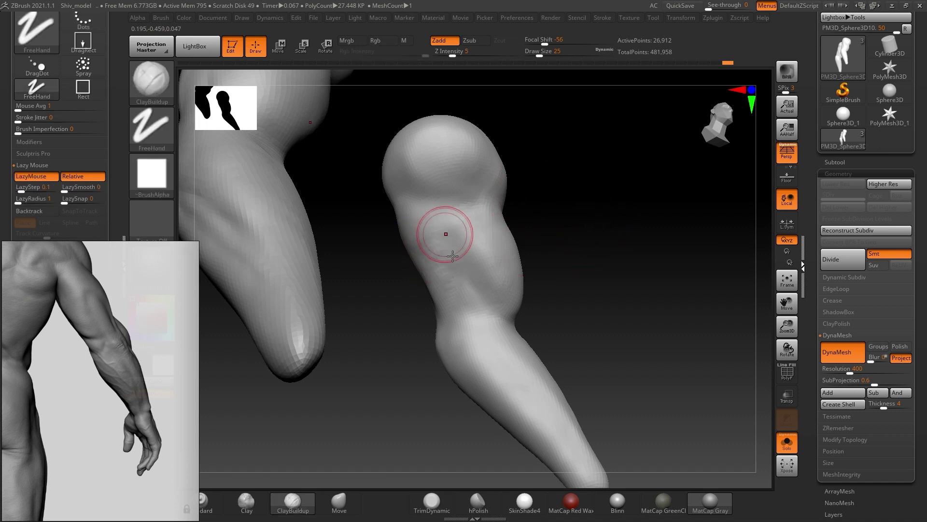
key("shift")
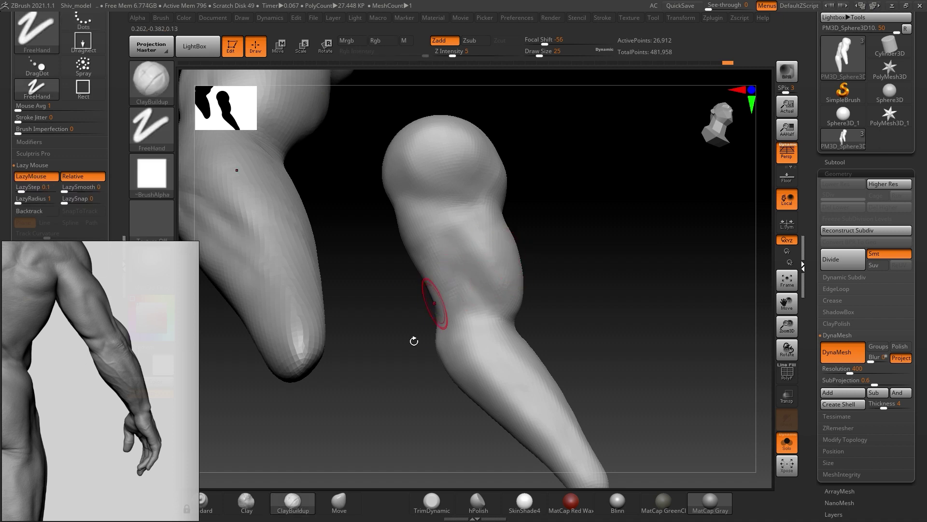
- Choose DamStandard and carve two short grooves into the leg
key("b")
key("d")
key("s")
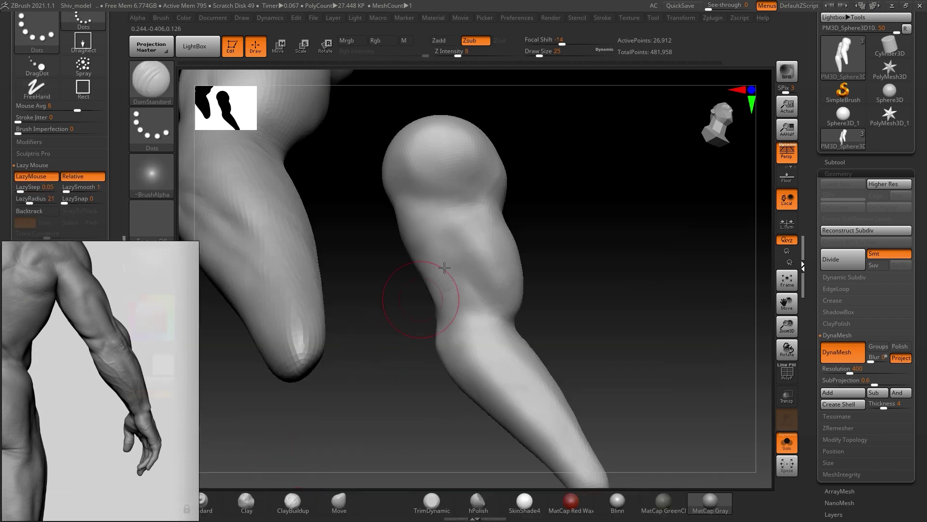
left_click_drag(460, 299, 461, 279)
left_click_drag(460, 232, 455, 244)
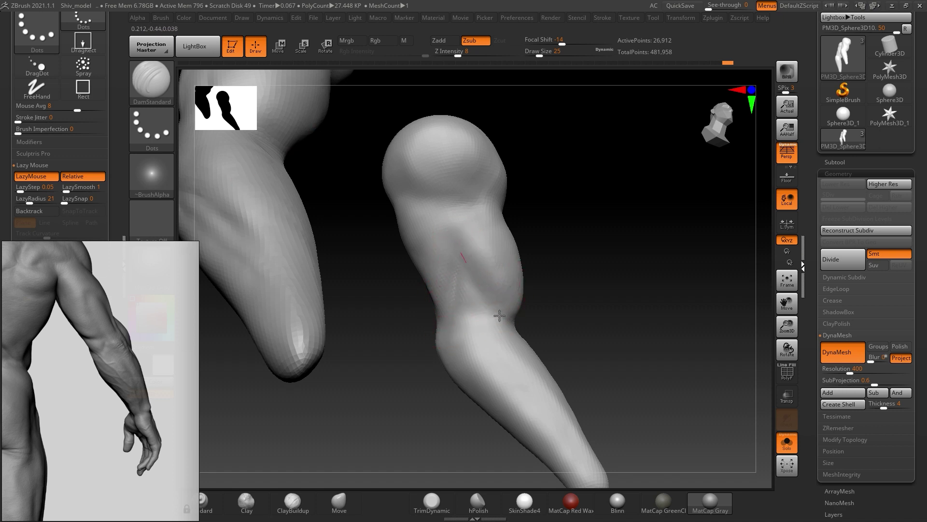
- Carve a diagonal groove across the upper leg, orbiting around both legs
mouse_move(600, 311)
left_mouse_down()
mouse_move(580, 268)
mouse_move(556, 275)
left_mouse_up()
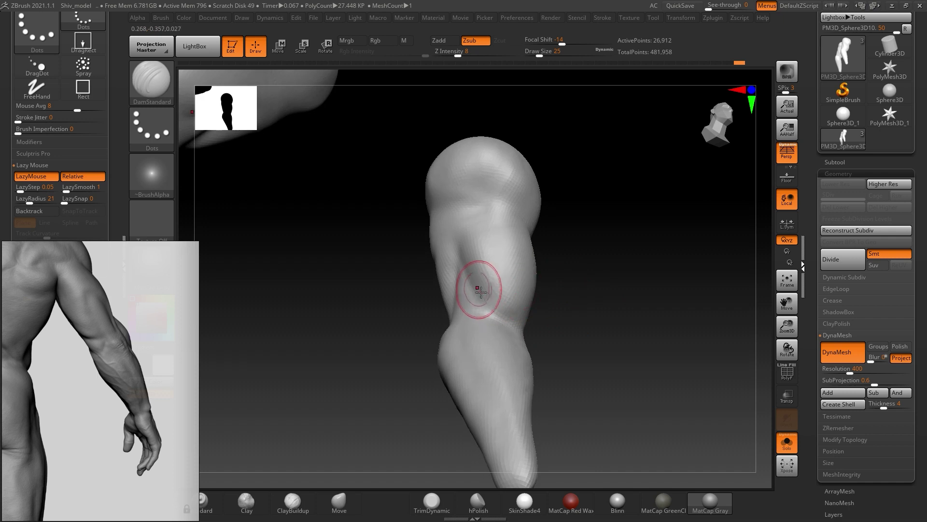
mouse_move(583, 320)
left_mouse_down()
mouse_move(617, 282)
mouse_move(497, 321)
left_mouse_up()
mouse_move(595, 329)
left_mouse_down()
mouse_move(654, 315)
mouse_move(638, 296)
mouse_move(603, 315)
mouse_move(543, 216)
left_mouse_up()
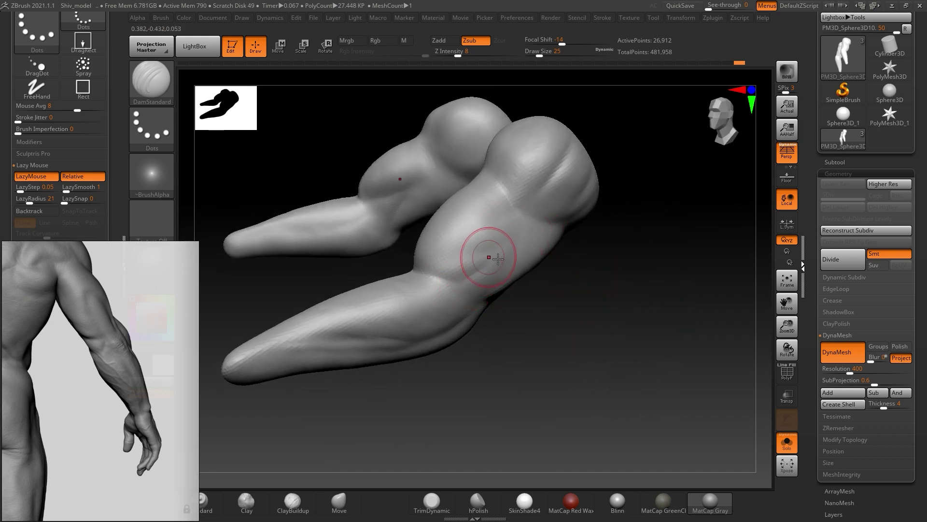
mouse_move(425, 305)
left_mouse_down()
mouse_move(497, 249)
mouse_move(495, 261)
left_mouse_up()
left_click_drag(556, 309, 546, 356)
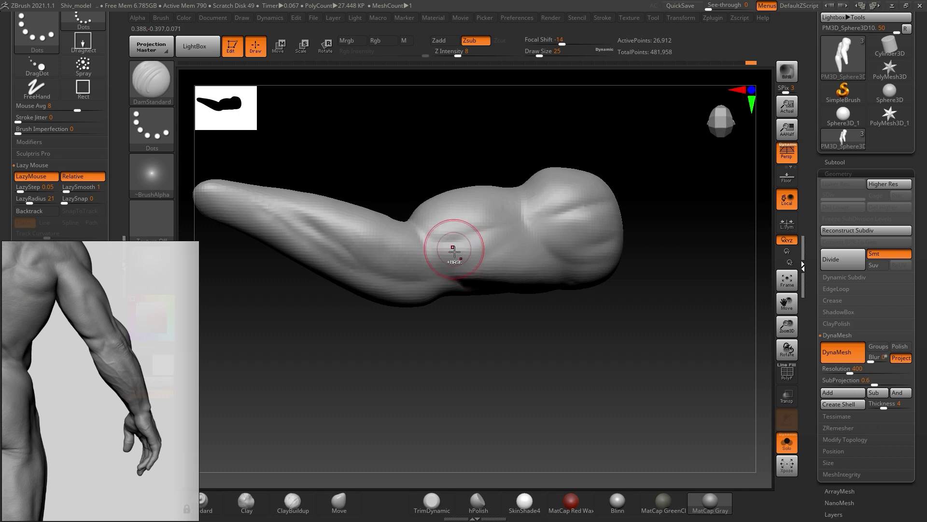
mouse_move(404, 207)
left_mouse_down()
mouse_move(504, 258)
mouse_move(451, 206)
left_mouse_up()
mouse_move(579, 255)
left_mouse_down()
mouse_move(616, 259)
mouse_move(567, 245)
mouse_move(449, 182)
mouse_move(441, 249)
left_mouse_up()
mouse_move(572, 217)
left_mouse_down()
mouse_move(474, 242)
mouse_move(410, 305)
left_mouse_up()
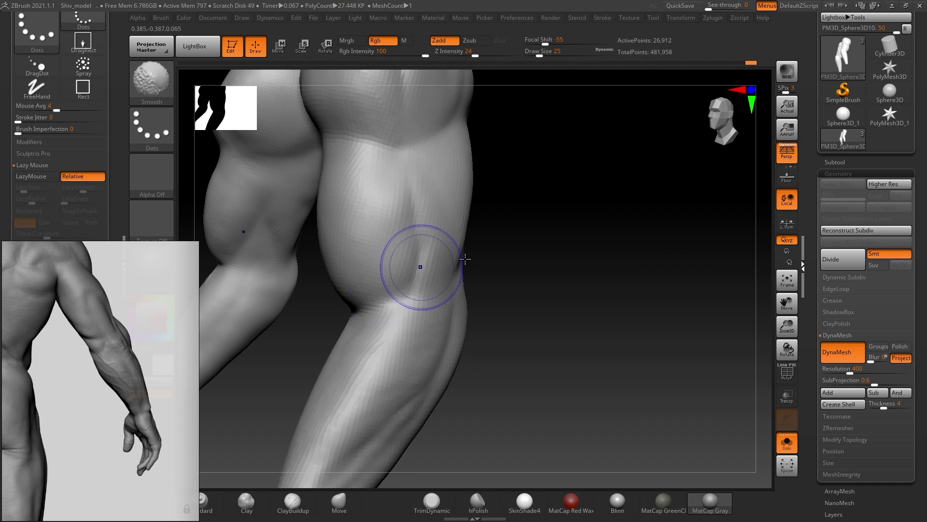
right_click_drag(420, 265, 523, 252)
mouse_move(660, 289)
right_mouse_down("ctrl")
mouse_move(630, 274)
mouse_move(673, 287)
right_mouse_up("ctrl")
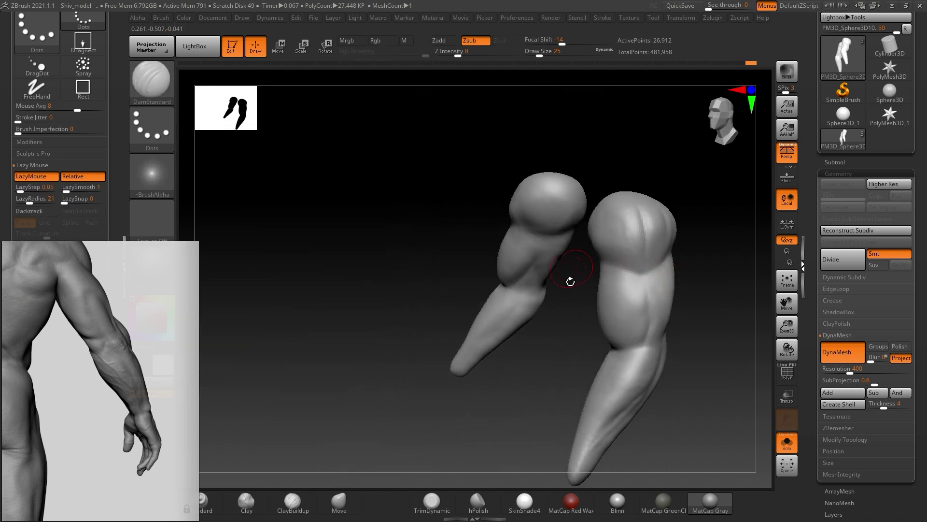
- Select ClayBuildup and raise Draw Size to 54
left_click(288, 501)
mouse_move(464, 290)
right_mouse_down()
mouse_move(325, 262)
mouse_move(636, 254)
right_mouse_up()
key("s")
left_click_drag(645, 237, 663, 237)
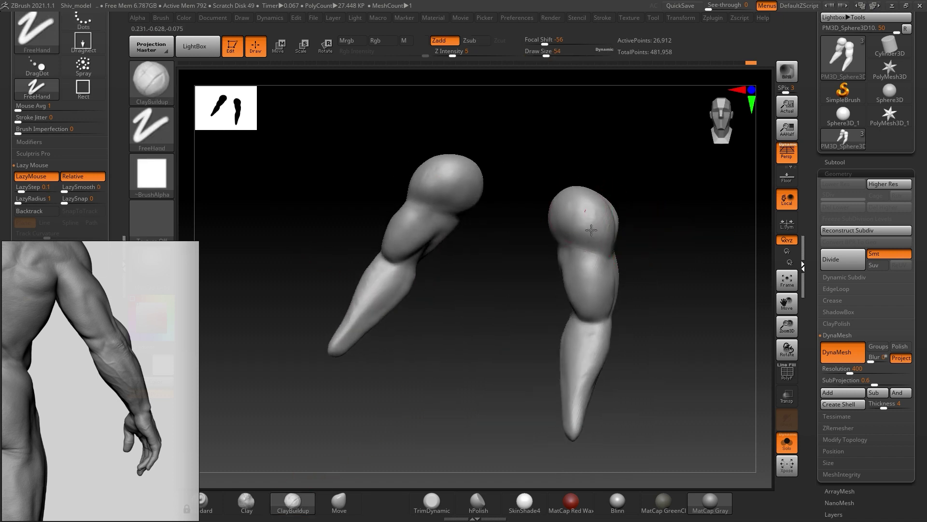
mouse_move(613, 239)
right_mouse_down()
mouse_move(694, 234)
mouse_move(683, 261)
mouse_move(689, 223)
mouse_move(712, 229)
mouse_move(625, 209)
mouse_move(629, 224)
mouse_move(584, 237)
right_mouse_up()
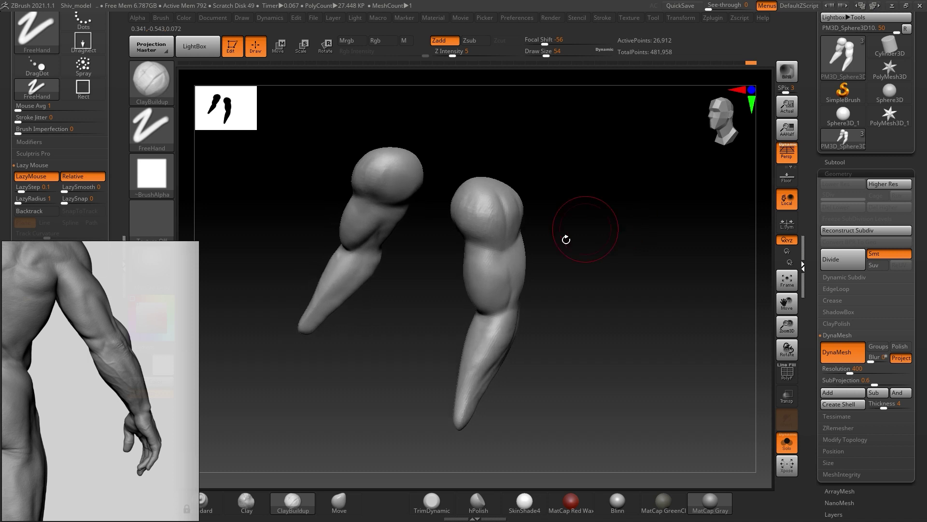
- Scroll the reference viewer to the torso side view
scroll(111, 350, "down", 1)
scroll(154, 371, "down", 1)
scroll(48, 368, "down", 1)
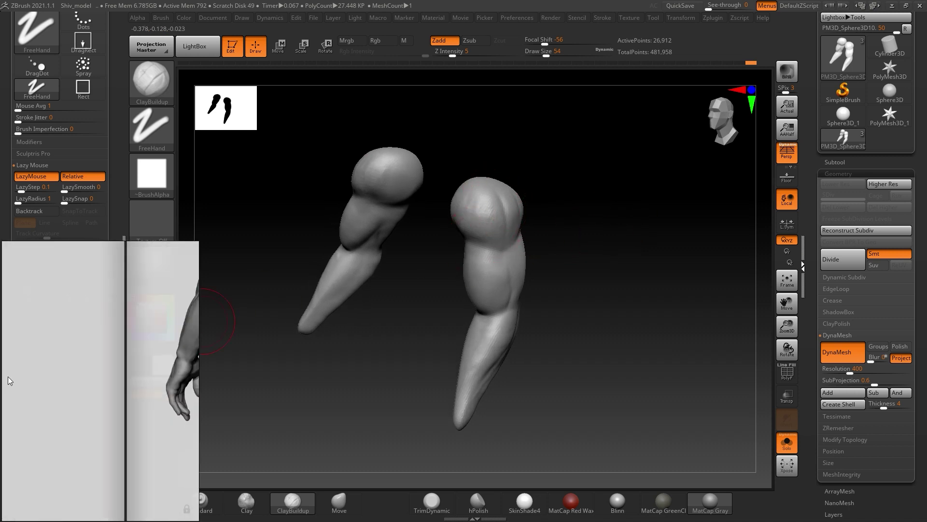
scroll(74, 370, "down", 1)
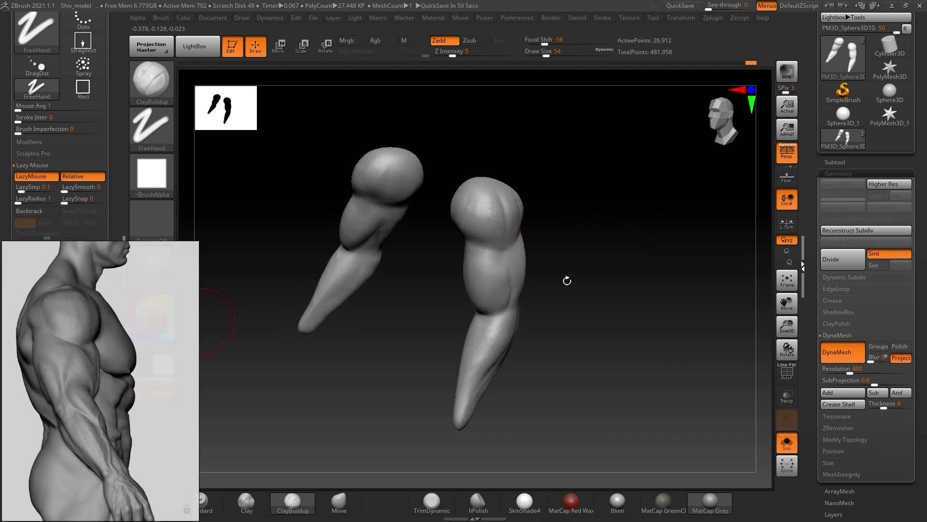
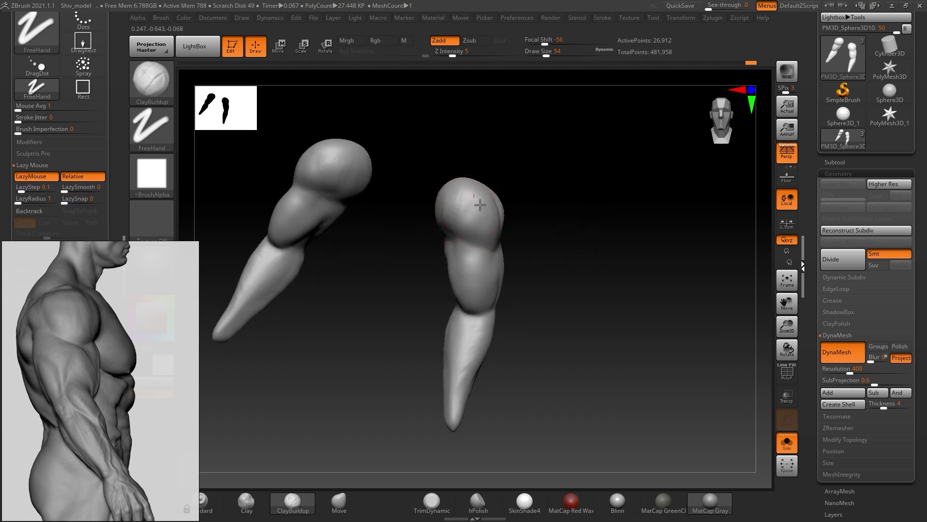
- Smooth the top of the right shoulder piece
mouse_move(470, 213)
left_mouse_down("shift")
mouse_move(480, 227)
mouse_move(460, 240)
left_mouse_up("shift")
key("shift")
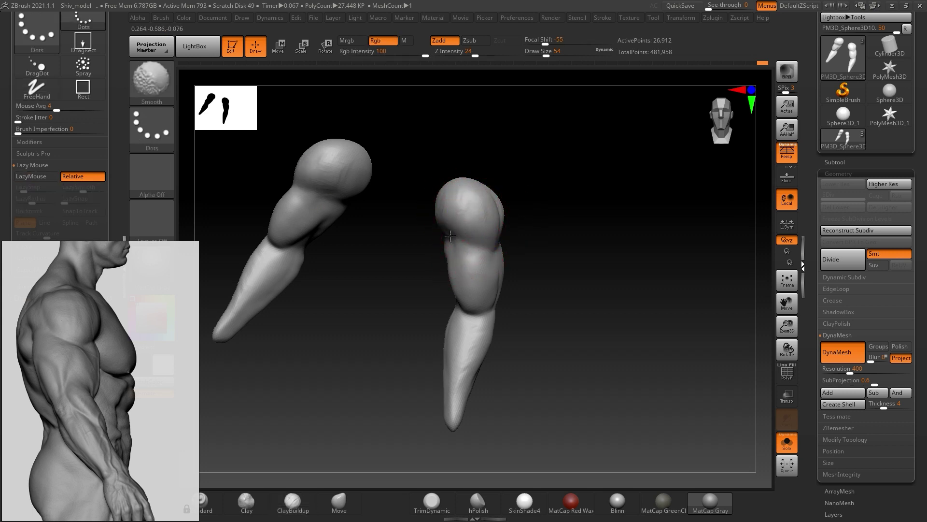
mouse_move(607, 230)
left_mouse_down()
mouse_move(593, 221)
mouse_move(625, 228)
mouse_move(613, 205)
mouse_move(567, 225)
left_mouse_up()
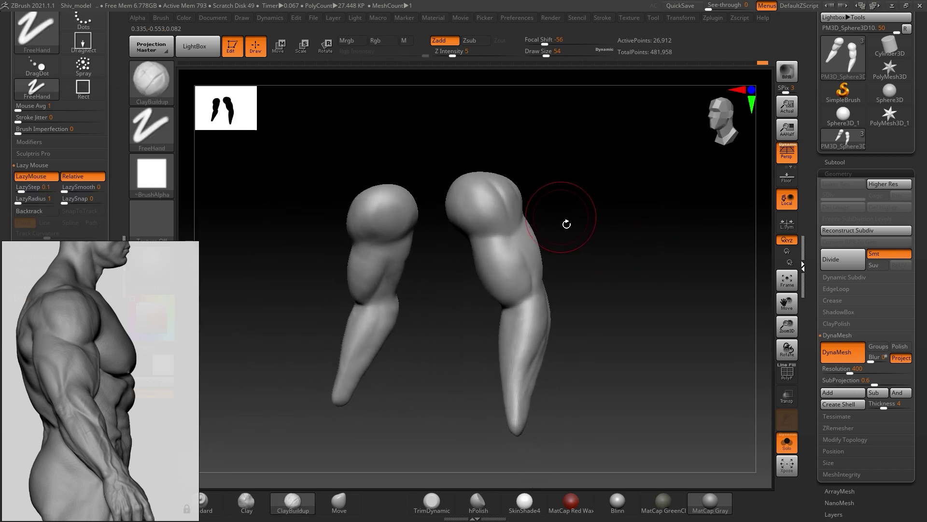
- Carve a groove and a short crease down the upper arm muscle with DamStandard
key("b")
key("d")
key("s")
key("s")
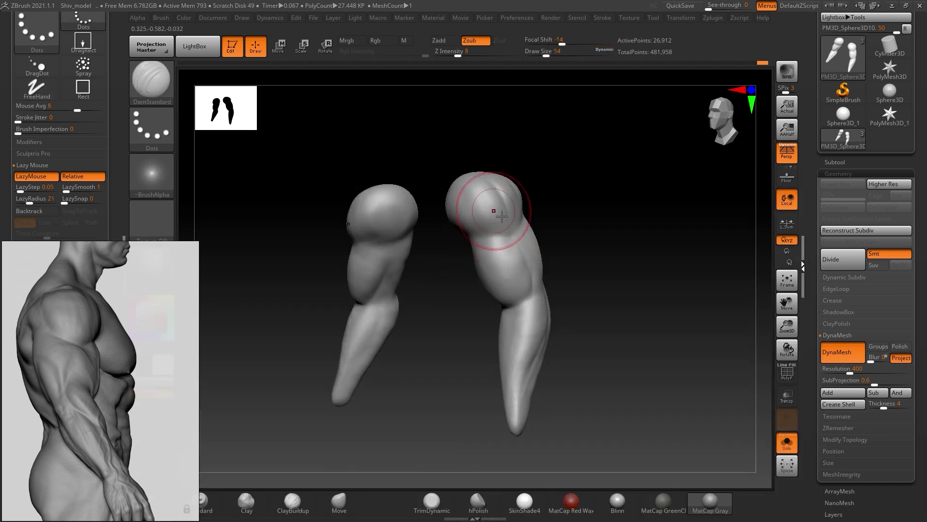
left_click_drag(583, 207, 563, 215)
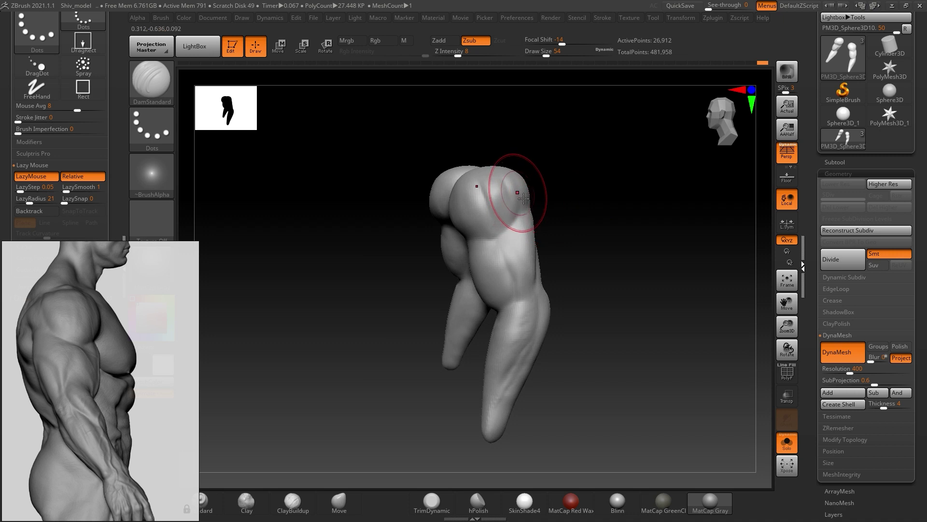
left_click_drag(485, 189, 490, 230)
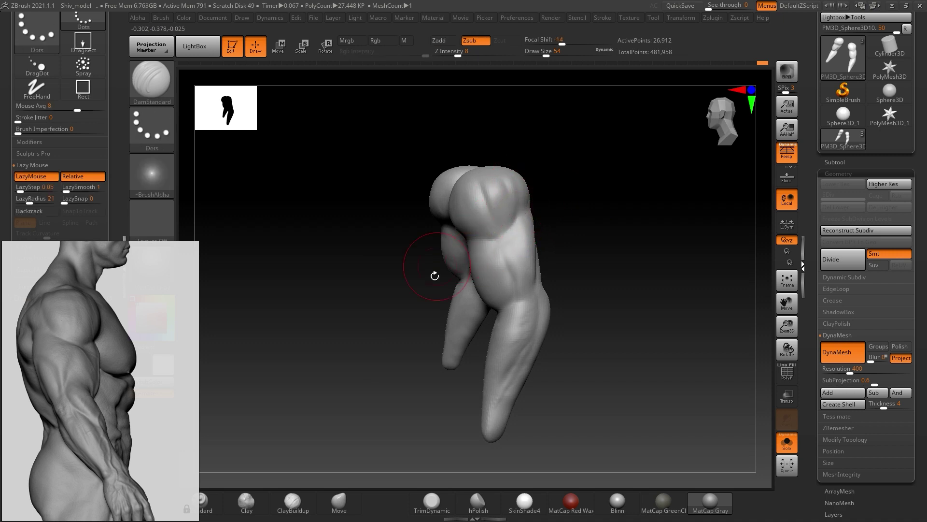
left_click_drag(598, 221, 639, 230)
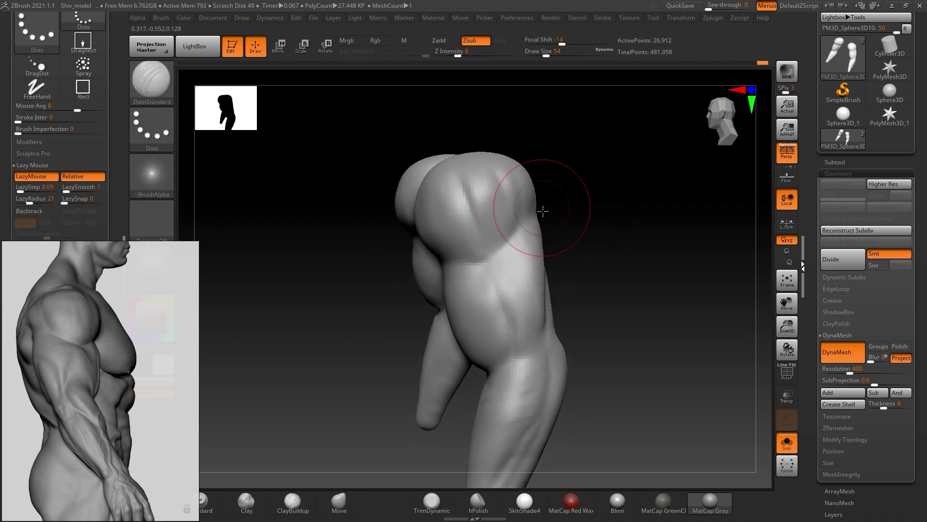
left_click_drag(515, 183, 523, 206)
left_click_drag(604, 232, 454, 256)
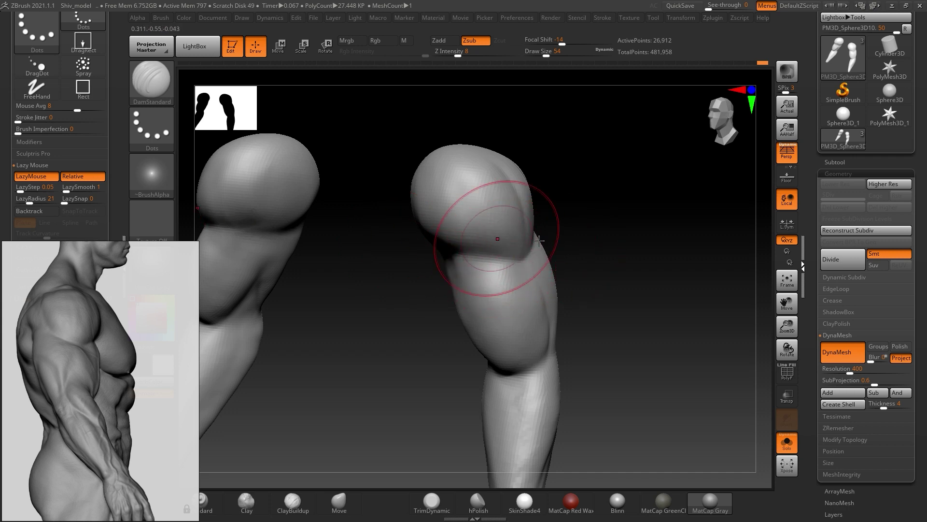
left_click_drag(648, 259, 591, 209)
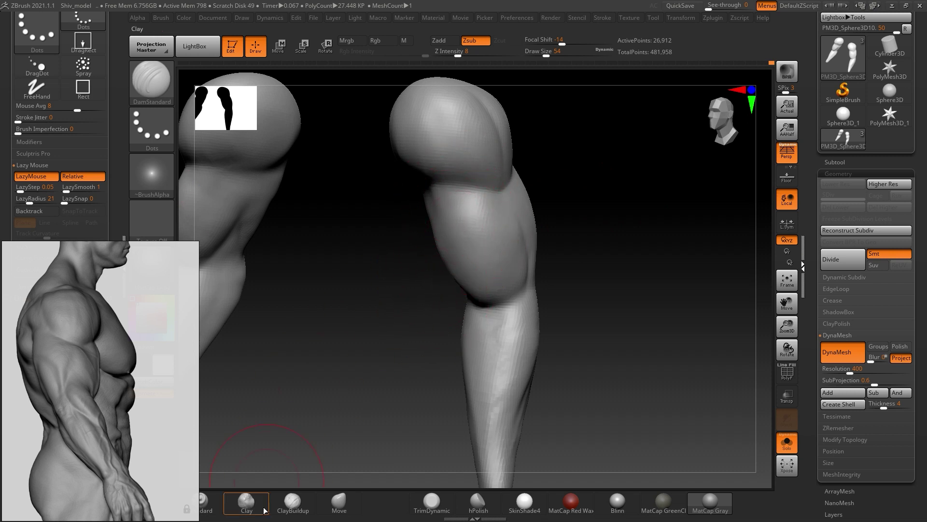
- Build up clay on the upper arm muscle with ClayBuildup at Draw Size 23
left_click(292, 503)
key("s")
left_click_drag(465, 208, 450, 207)
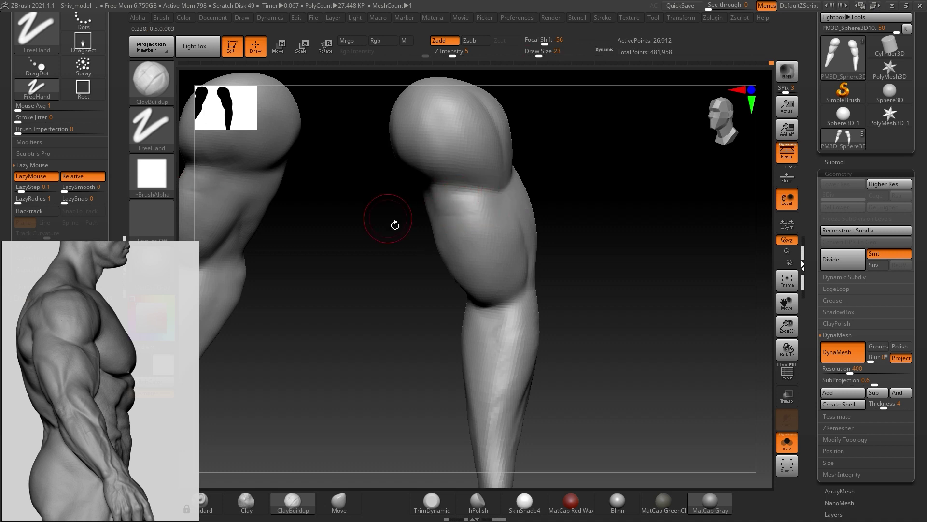
right_click_drag(459, 207, 298, 222)
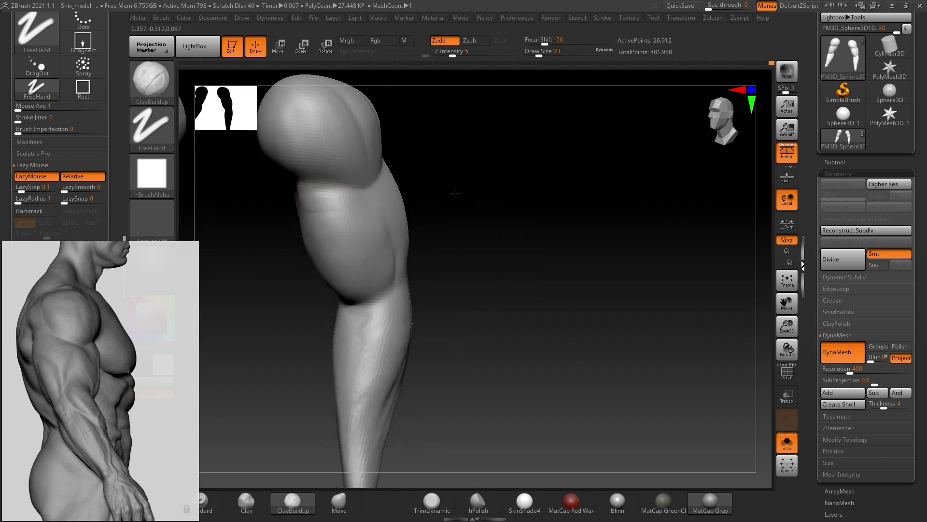
left_click_drag(321, 196, 339, 199)
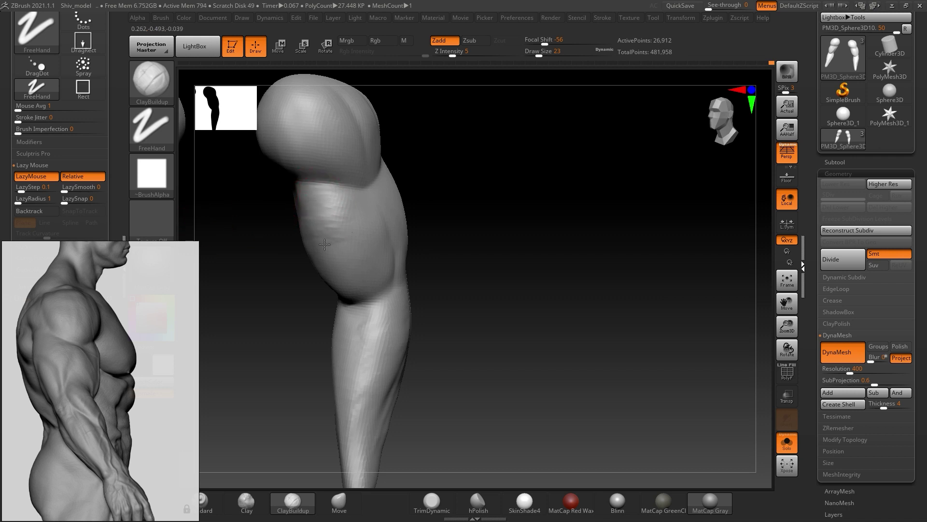
left_click_drag(343, 229, 342, 262)
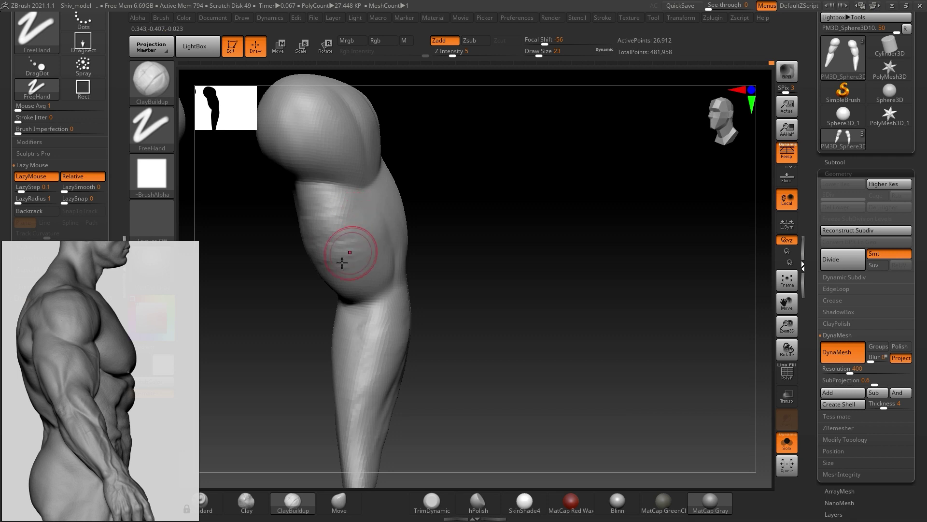
- Smooth the upper arm surface and bring up the Save Project window
right_click_drag(520, 240, 500, 245)
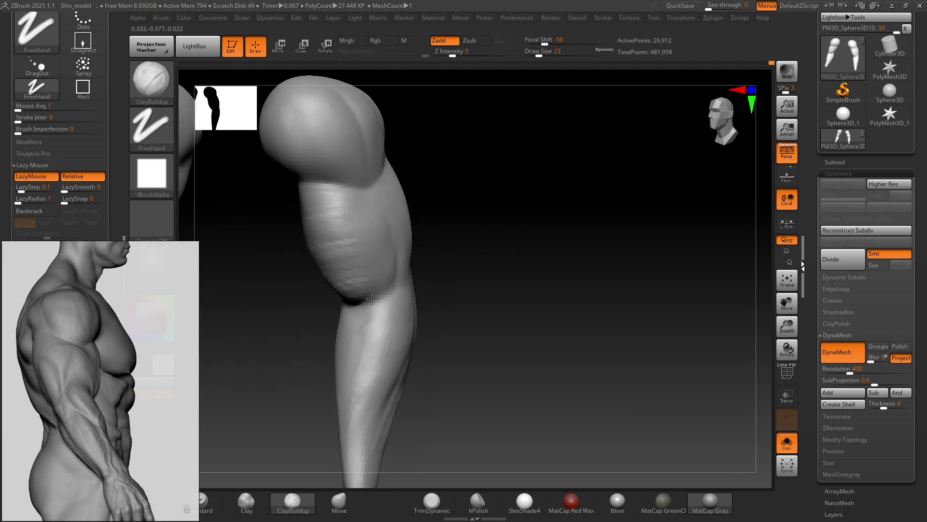
mouse_move(525, 277)
right_mouse_down()
mouse_move(559, 269)
mouse_move(481, 271)
right_mouse_up()
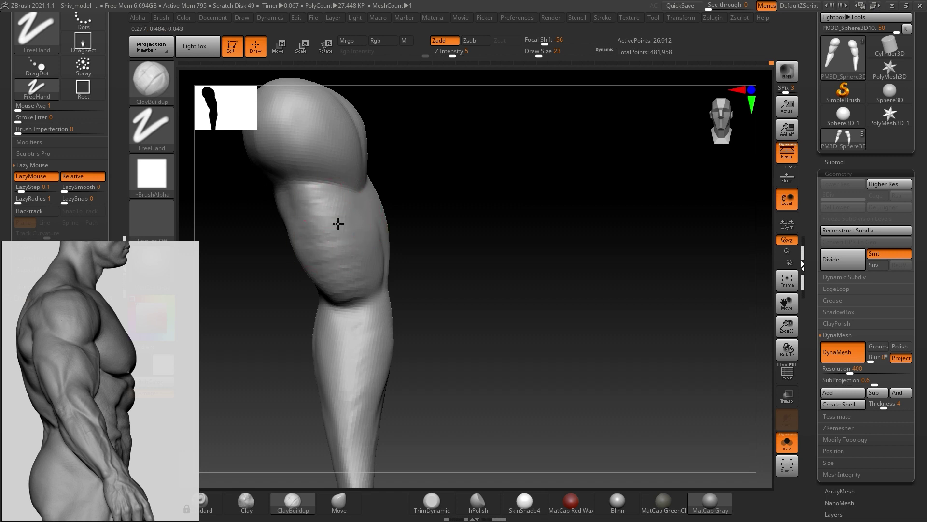
key("shift")
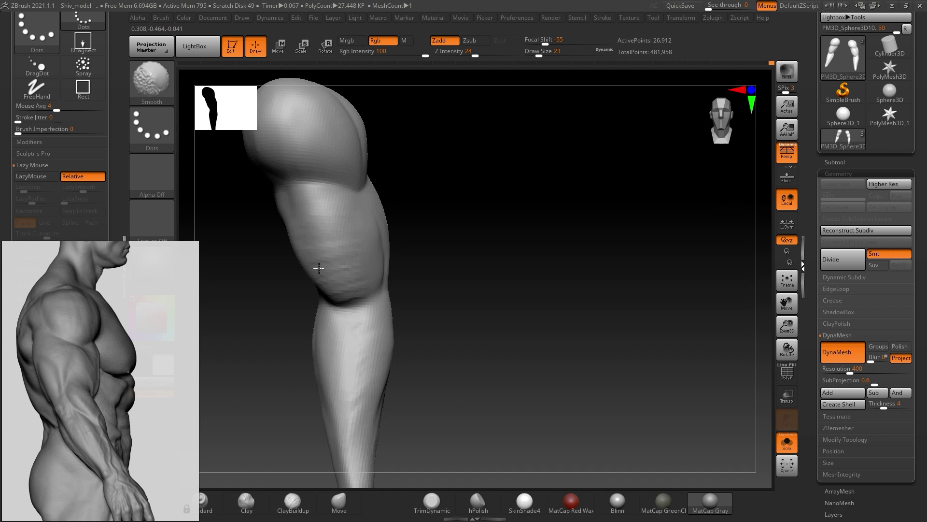
mouse_move(528, 250)
left_mouse_down()
mouse_move(587, 240)
mouse_move(475, 219)
mouse_move(508, 225)
mouse_move(476, 232)
mouse_move(563, 216)
mouse_move(594, 235)
left_mouse_up()
key("ctrl+s")
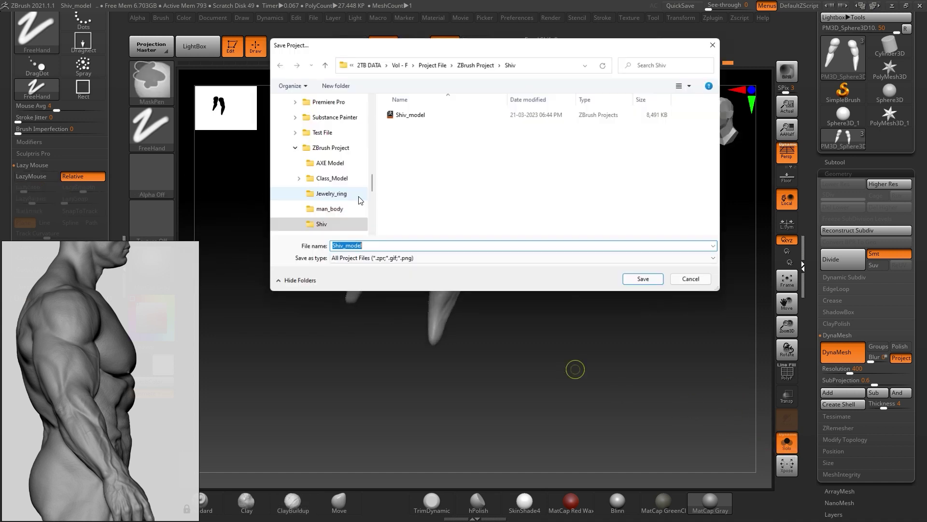
- Save over the existing project file and turn off Solo to show the whole body
left_click(656, 285)
left_click(485, 254)
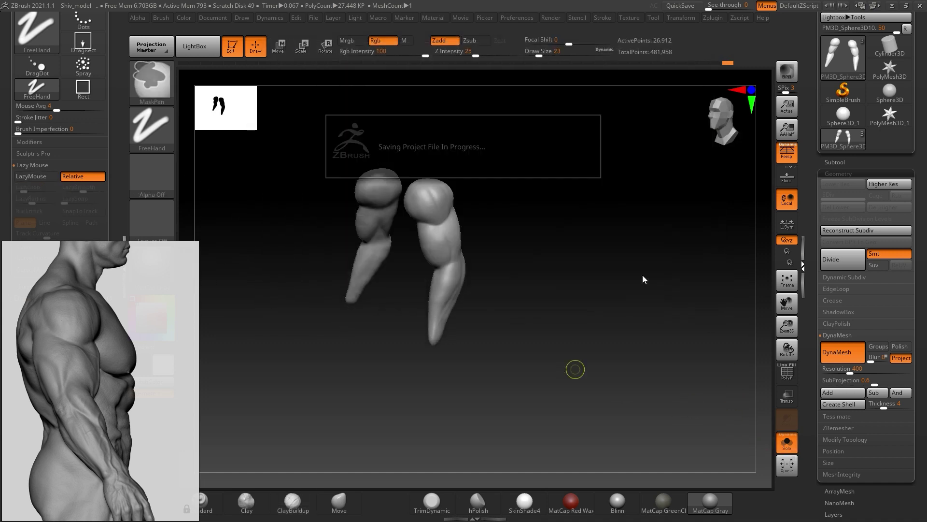
left_click(789, 450)
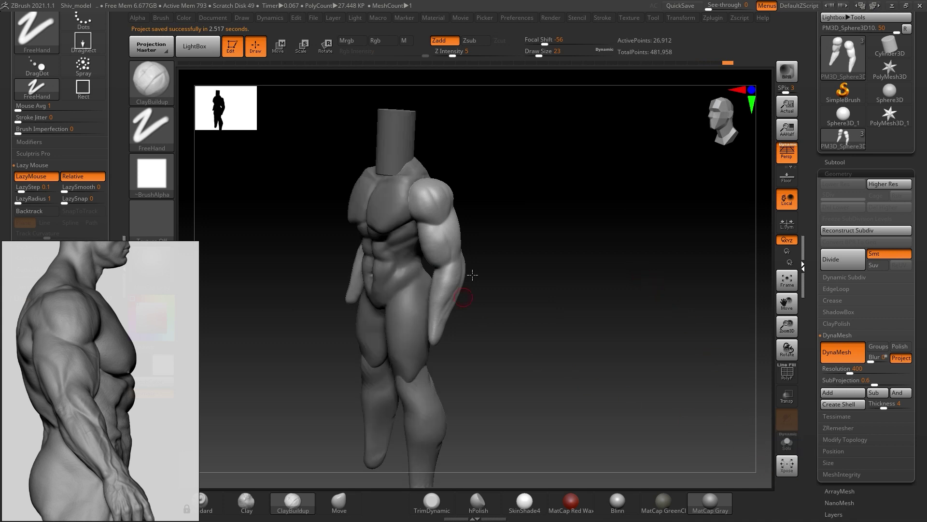
mouse_move(533, 247)
left_mouse_down()
mouse_move(555, 236)
mouse_move(488, 246)
mouse_move(505, 236)
left_mouse_up()
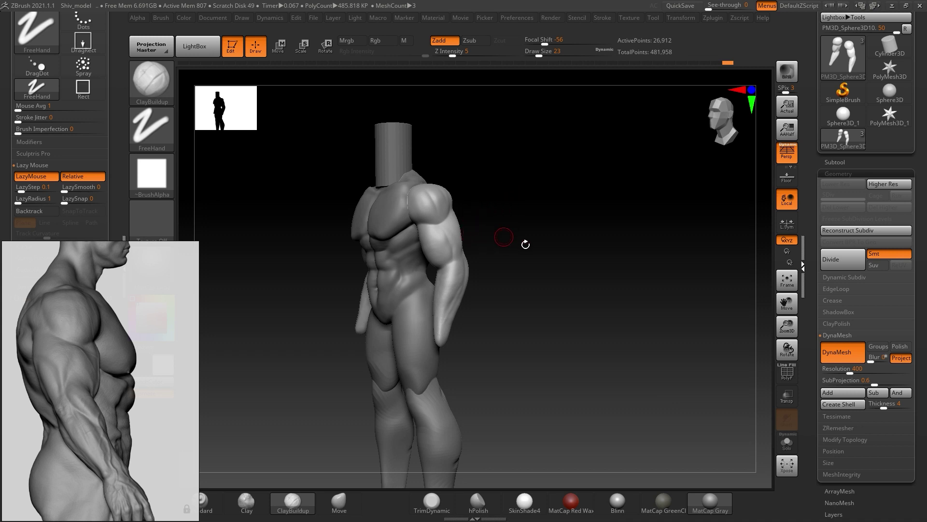
mouse_move(525, 240)
left_mouse_down()
mouse_move(552, 222)
mouse_move(545, 211)
mouse_move(521, 248)
mouse_move(565, 248)
mouse_move(532, 251)
mouse_move(555, 259)
mouse_move(603, 240)
mouse_move(551, 244)
mouse_move(567, 238)
mouse_move(559, 238)
mouse_move(538, 265)
mouse_move(541, 256)
left_mouse_up()
- Save the project again, overwriting the existing file
key("ctrl+s")
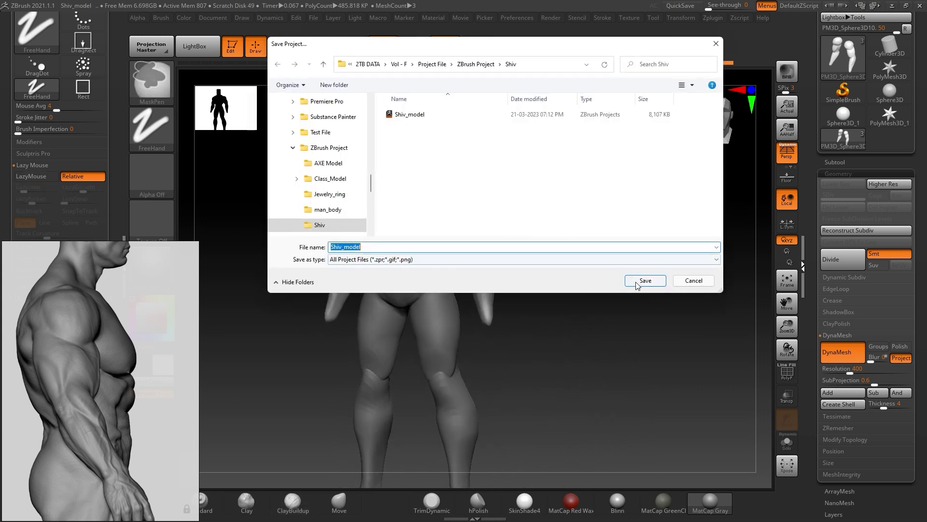
left_click(635, 281)
left_click(487, 254)
mouse_move(505, 261)
left_mouse_down()
mouse_move(553, 259)
mouse_move(538, 245)
mouse_move(553, 216)
mouse_move(553, 231)
mouse_move(576, 220)
mouse_move(642, 227)
mouse_move(577, 233)
left_mouse_up()
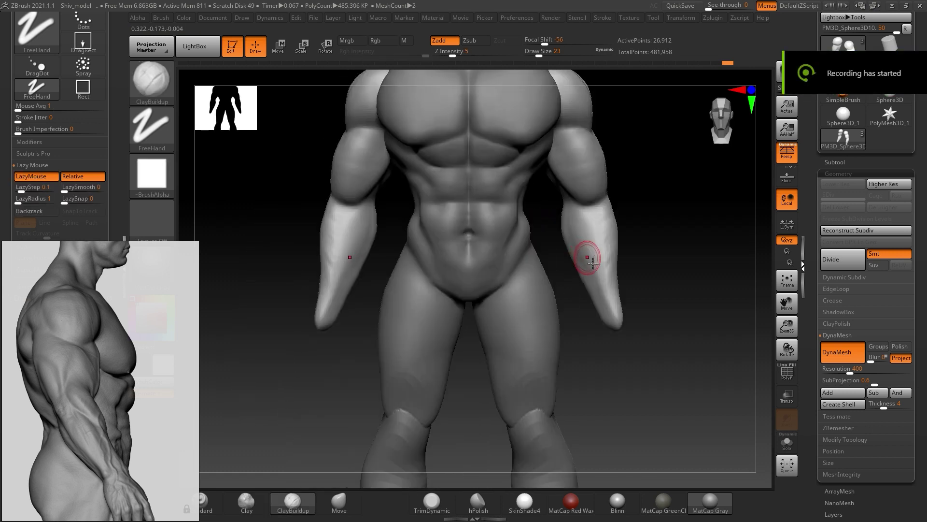
- Set the brush size to 41 and switch to the TrimDynamic brush
key("s")
mouse_move(647, 267)
left_mouse_down()
mouse_move(683, 265)
mouse_move(596, 255)
left_mouse_up()
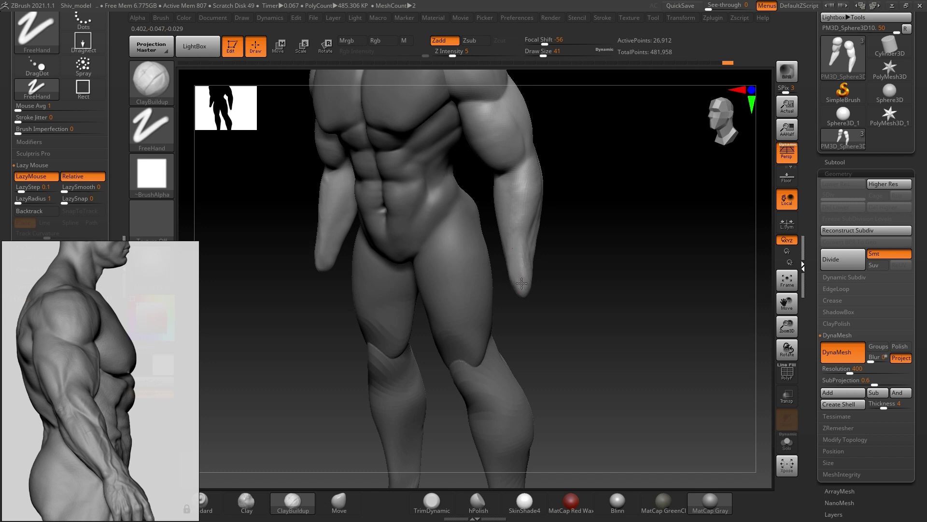
left_click(434, 502)
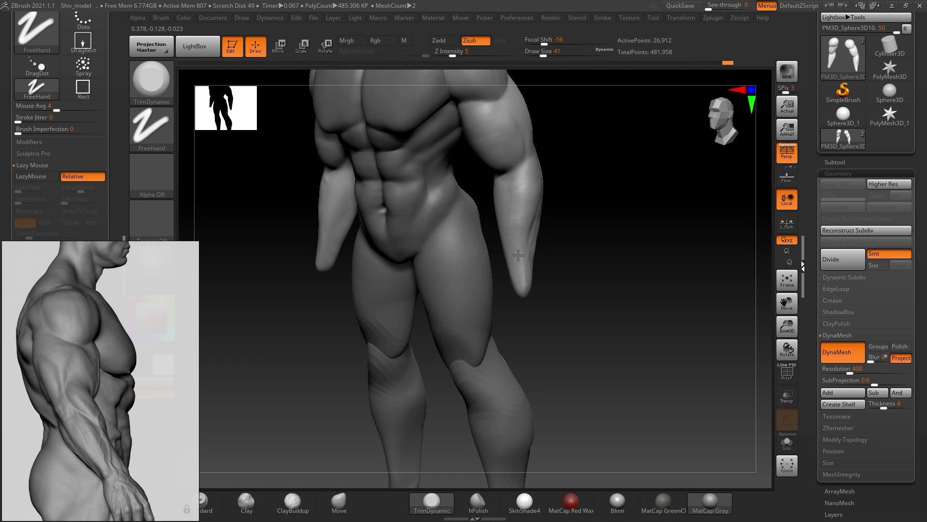
- Orbit the body to inspect the torso and forearms from back, side and front
left_click_drag(635, 275, 527, 260)
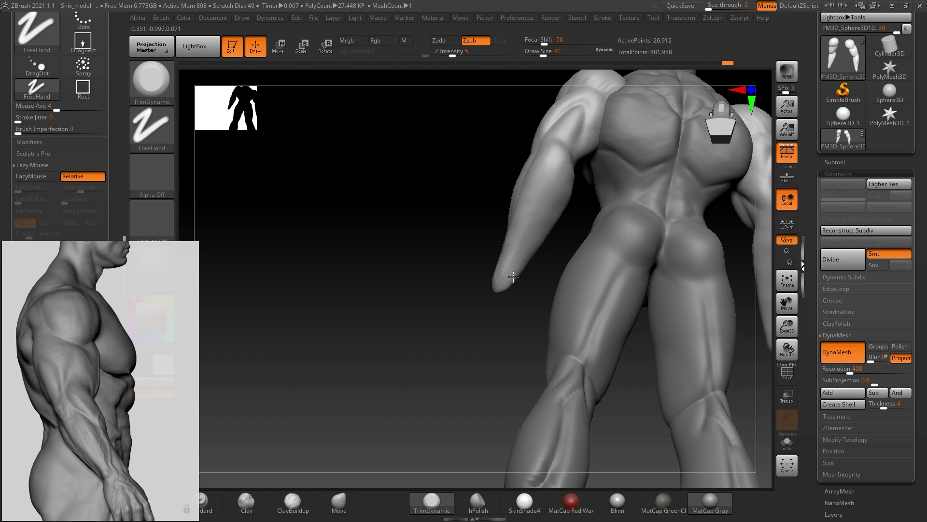
mouse_move(497, 334)
left_mouse_down()
mouse_move(485, 281)
mouse_move(527, 285)
left_mouse_up()
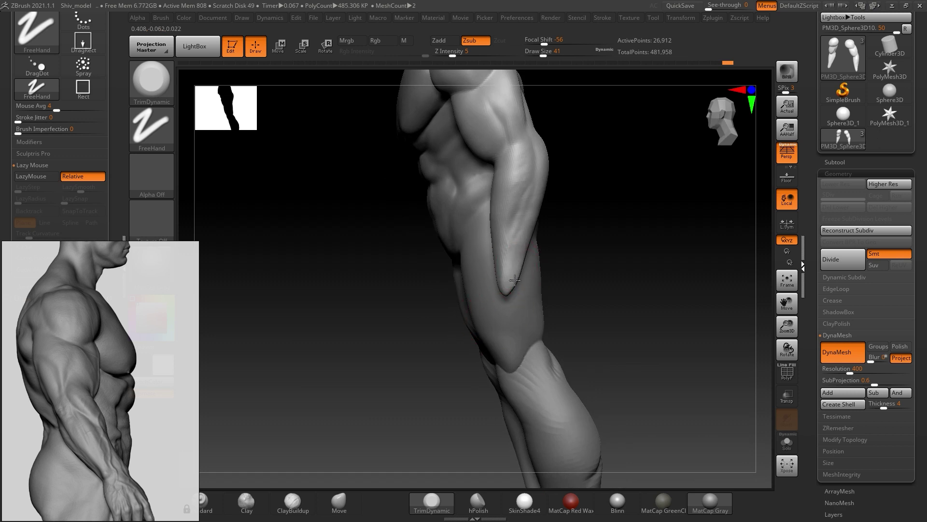
mouse_move(543, 301)
left_mouse_down()
mouse_move(683, 222)
mouse_move(659, 223)
mouse_move(647, 266)
left_mouse_up()
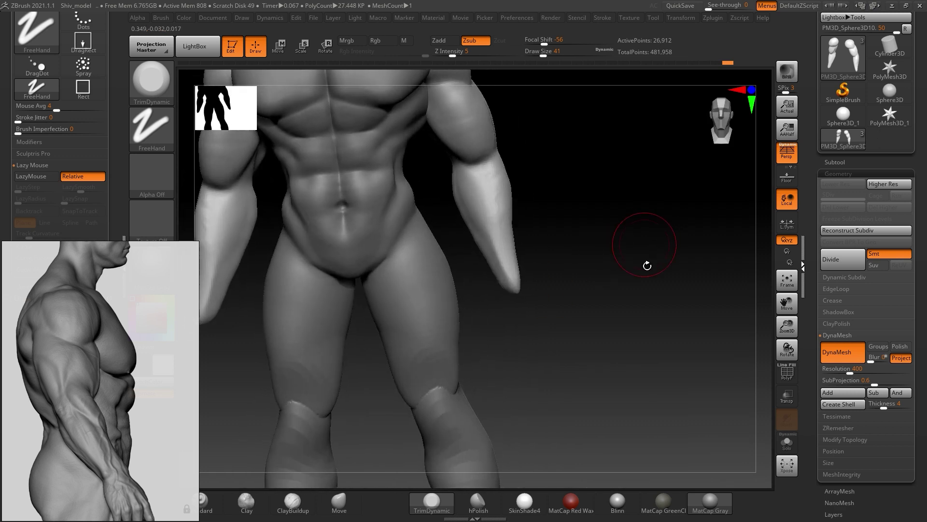
mouse_move(588, 293)
left_mouse_down()
mouse_move(623, 259)
mouse_move(524, 263)
left_mouse_up()
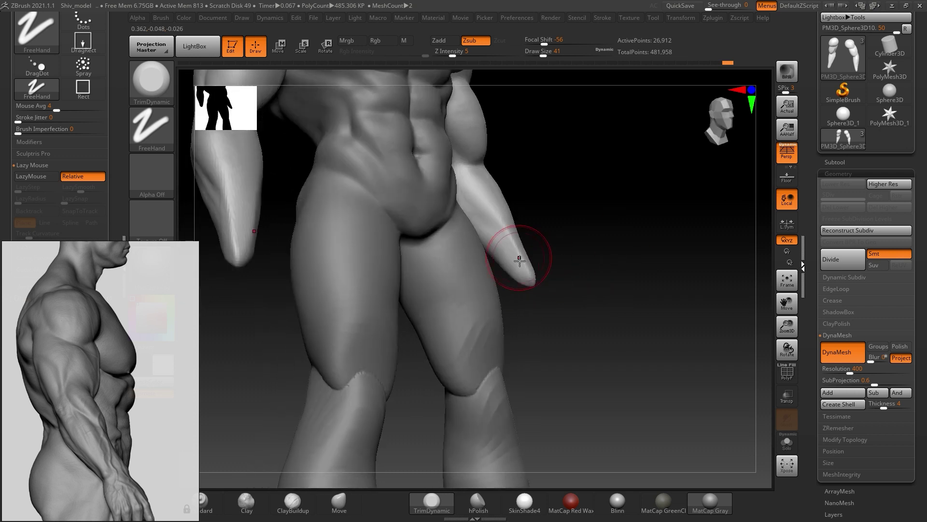
left_click_drag(584, 247, 506, 251)
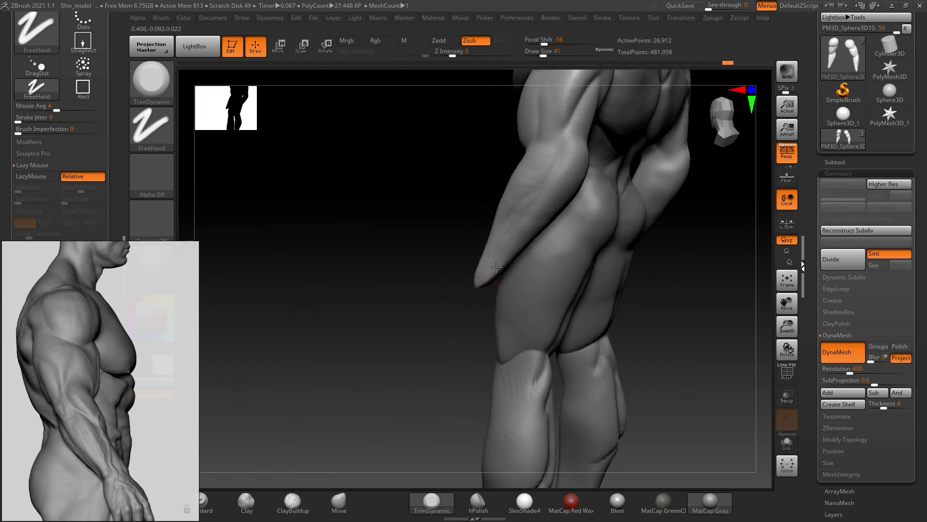
mouse_move(604, 265)
left_mouse_down()
mouse_move(697, 290)
mouse_move(544, 266)
left_mouse_up()
mouse_move(616, 277)
left_mouse_down()
mouse_move(631, 289)
mouse_move(596, 337)
mouse_move(598, 325)
mouse_move(569, 303)
mouse_move(589, 296)
mouse_move(598, 269)
mouse_move(563, 272)
left_mouse_up()
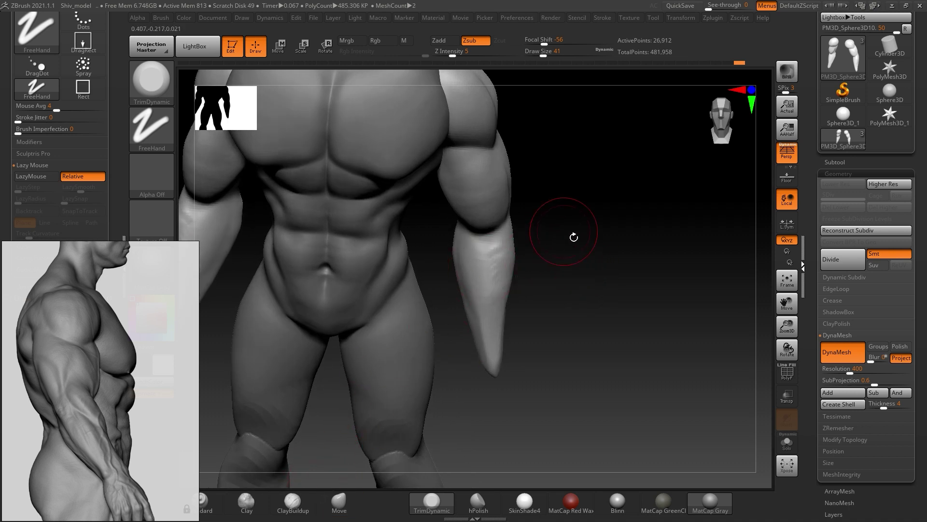
mouse_move(593, 266)
left_mouse_down()
mouse_move(565, 267)
mouse_move(595, 245)
mouse_move(569, 252)
left_mouse_up()
- Carve a crease up the right-hand forearm with a smaller DamStandard brush
key("b")
key("s")
key("l")
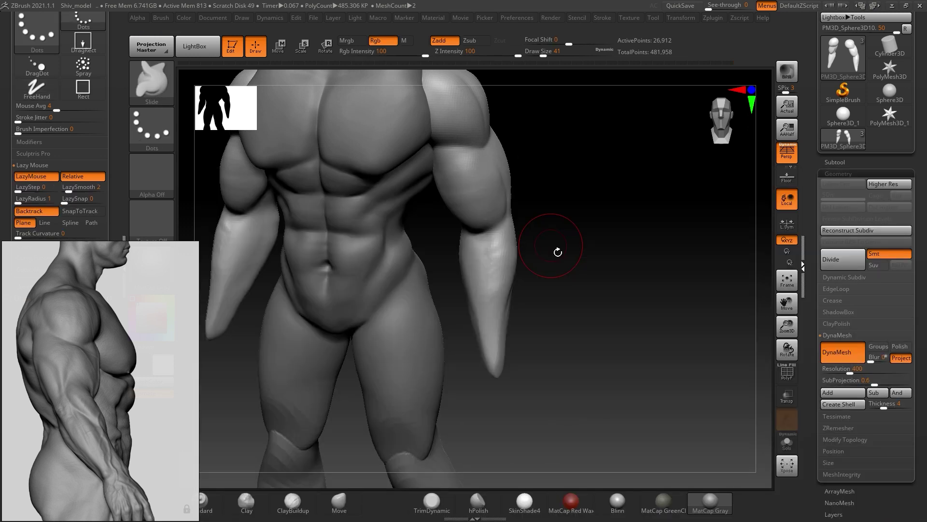
key("b")
key("d")
key("s")
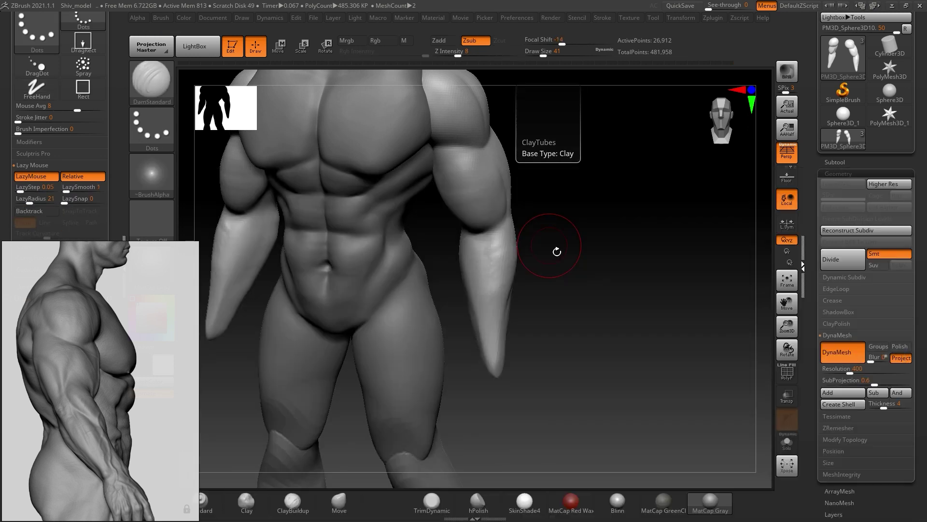
key("s")
left_click_drag(487, 241, 493, 240)
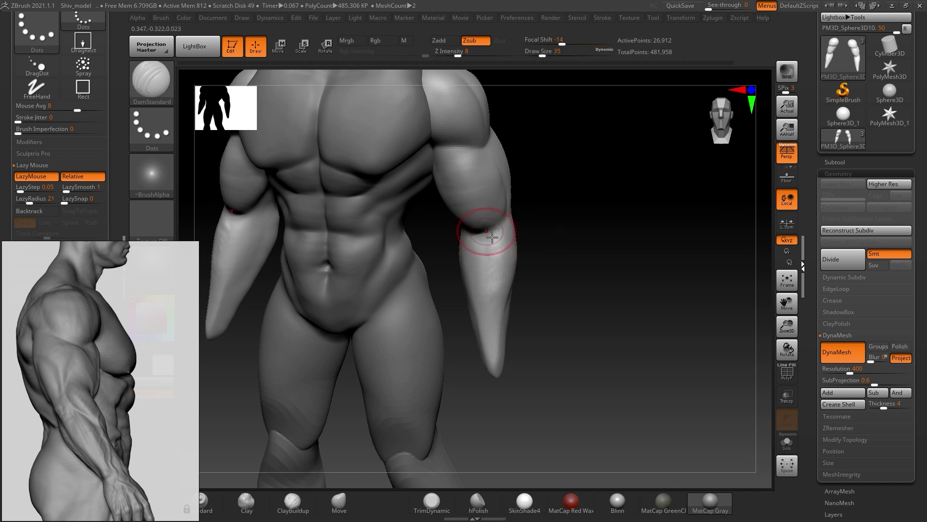
left_click_drag(497, 242, 506, 224, "shift")
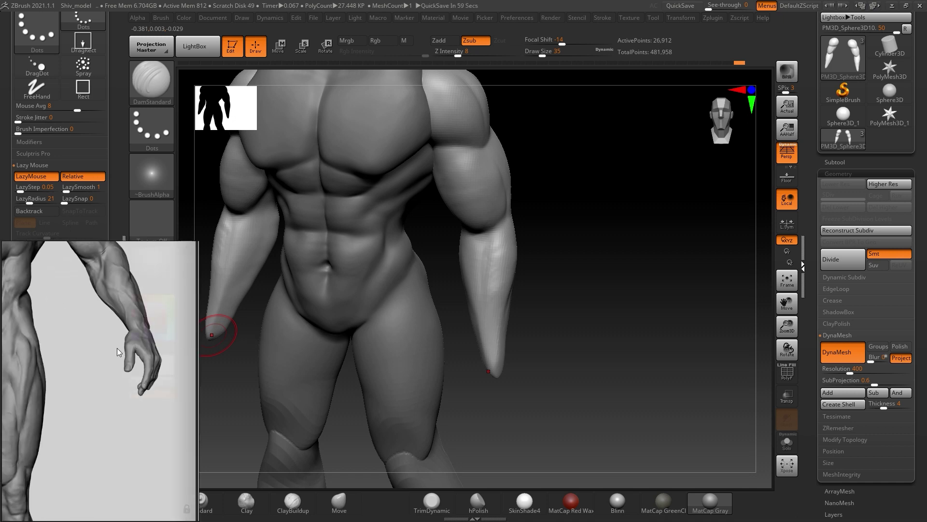
- Build up clay along the forearm with a larger ClayBuildup brush and start saving
left_click_drag(524, 305, 565, 295)
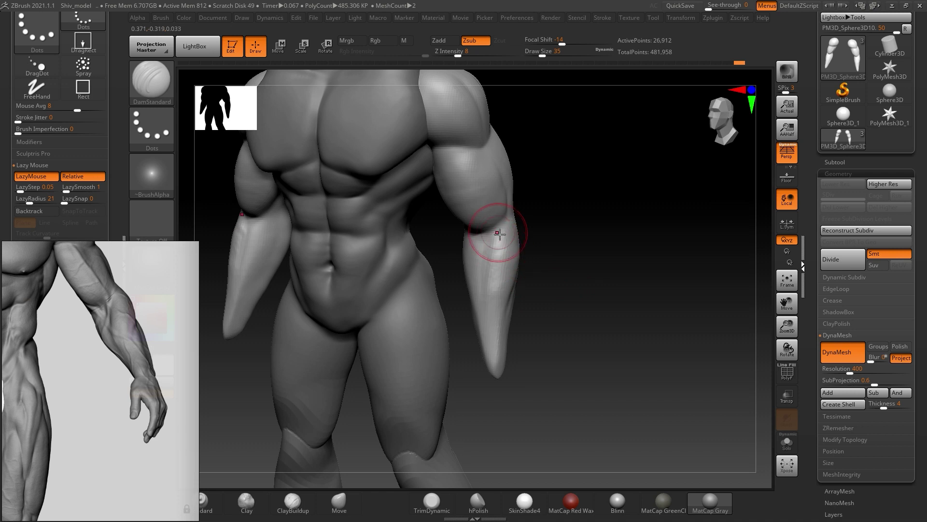
mouse_move(578, 301)
left_mouse_down()
mouse_move(600, 286)
mouse_move(586, 294)
left_mouse_up()
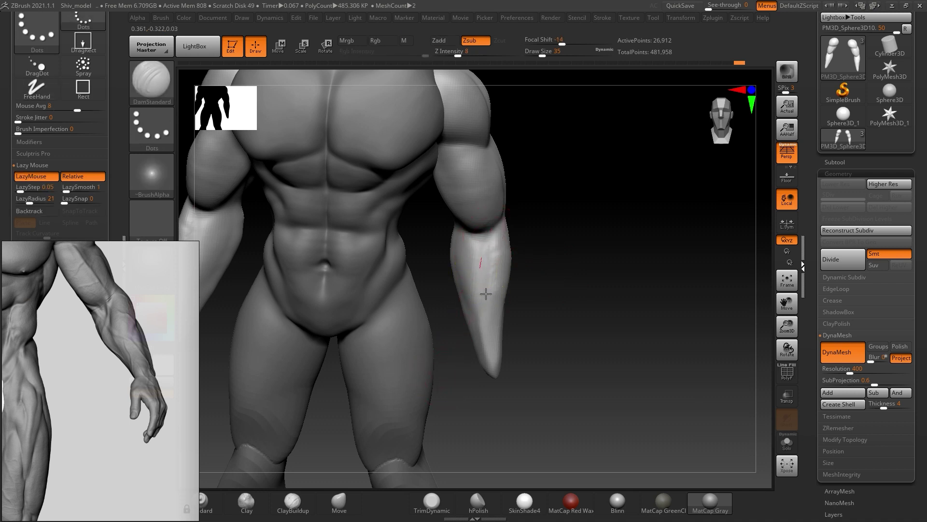
mouse_move(597, 266)
left_mouse_down()
mouse_move(586, 251)
mouse_move(534, 252)
left_mouse_up()
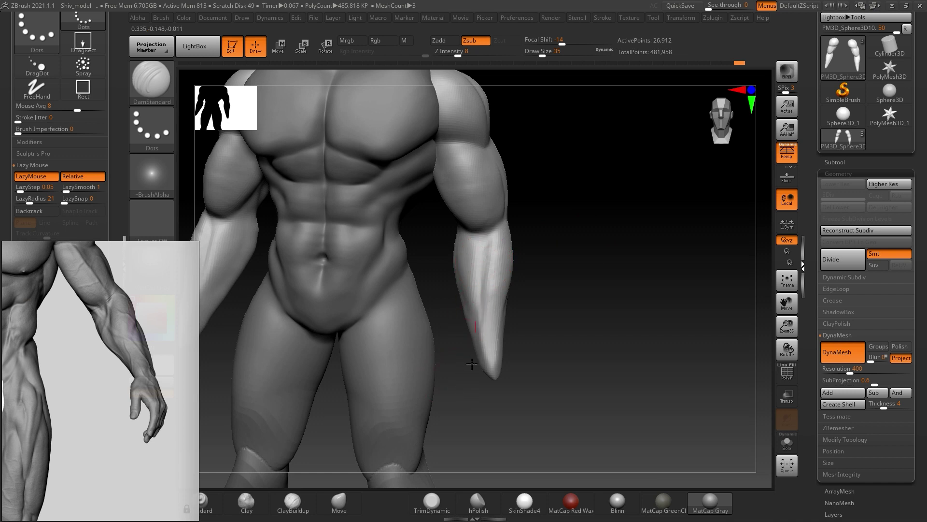
mouse_move(572, 277)
left_mouse_down()
mouse_move(584, 292)
mouse_move(589, 267)
mouse_move(549, 275)
left_mouse_up()
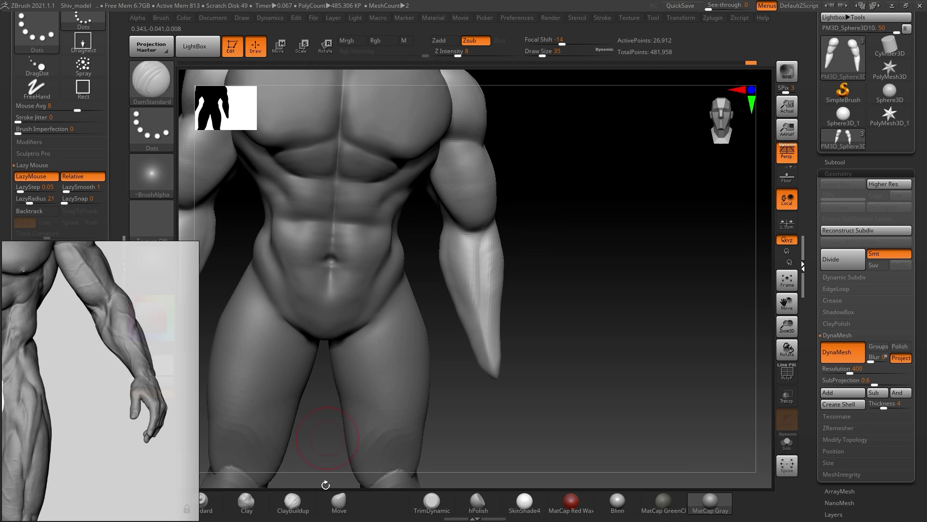
left_click(304, 497)
key("s")
left_click_drag(540, 225, 542, 225)
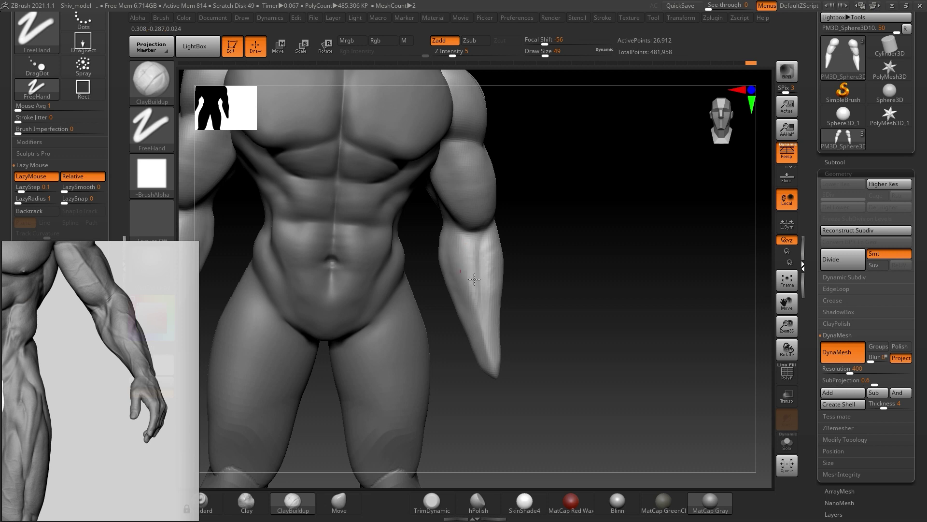
left_click_drag(543, 286, 500, 249)
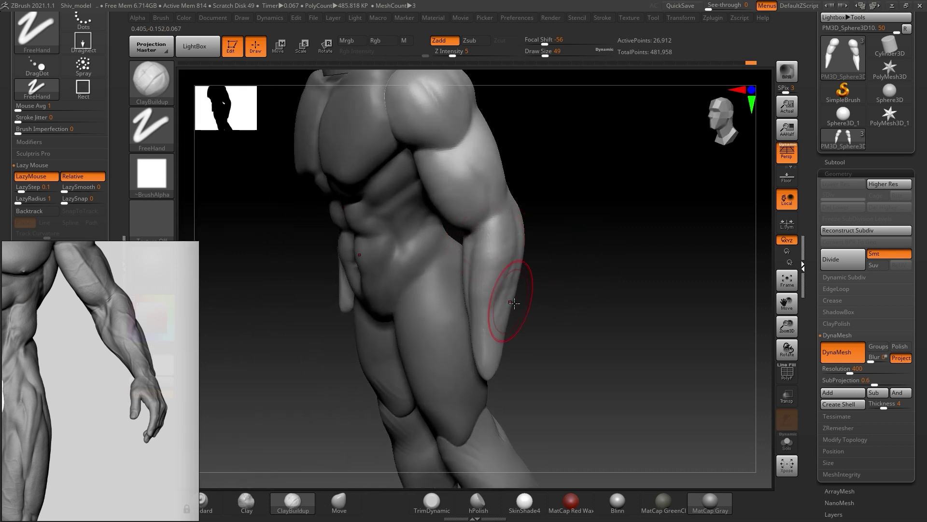
key("ctrl+s")
- Save the project over Shiv_model.zpr
left_click(628, 281)
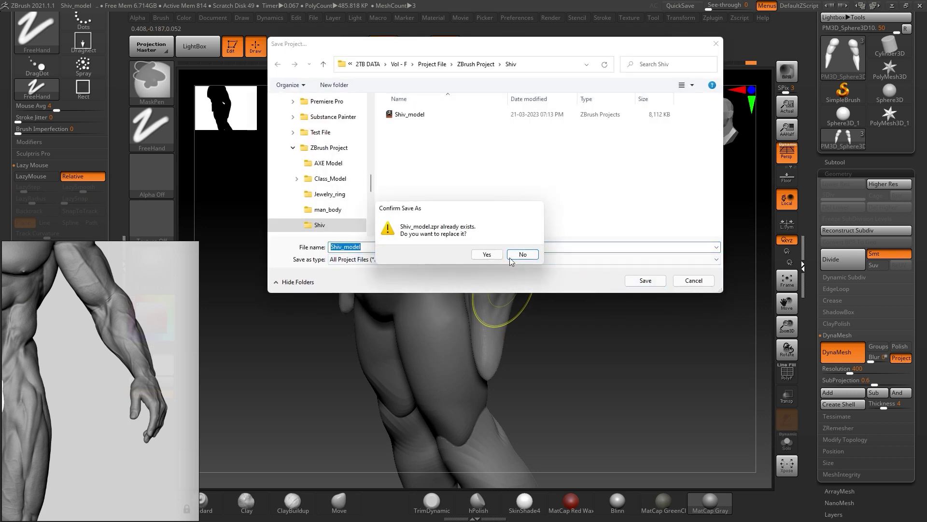
left_click(488, 253)
mouse_move(587, 269)
left_mouse_down()
mouse_move(594, 242)
mouse_move(543, 265)
mouse_move(603, 267)
mouse_move(596, 275)
mouse_move(746, 241)
left_mouse_up()
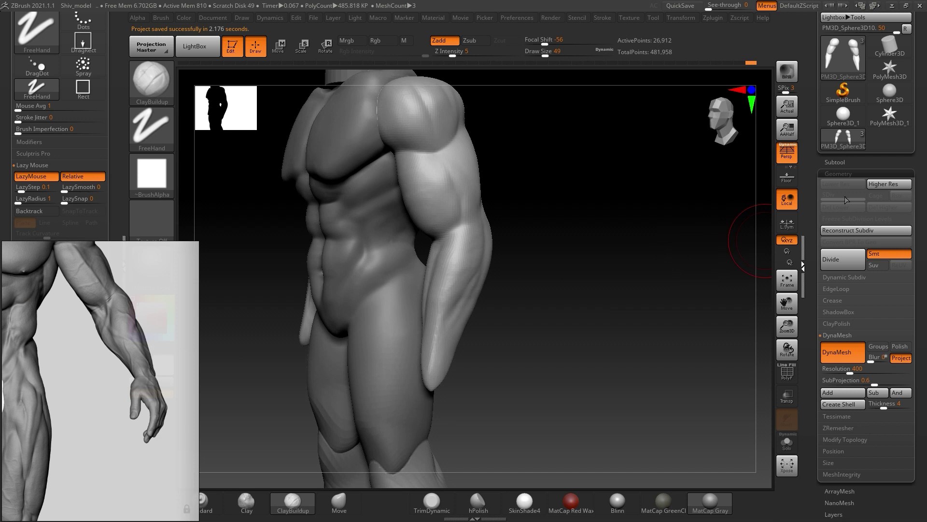
- Duplicate the arms subtool into PM3D_Sphere3D11
left_click(849, 164)
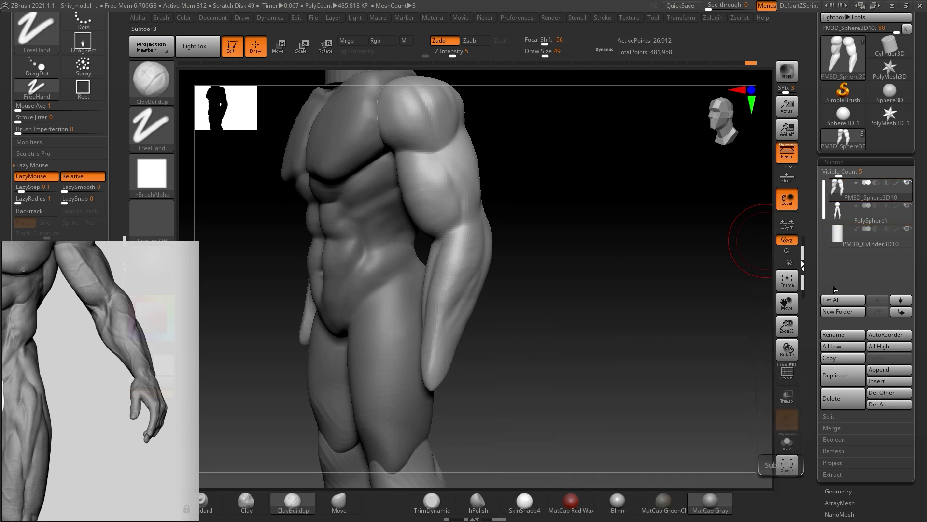
left_click(853, 372)
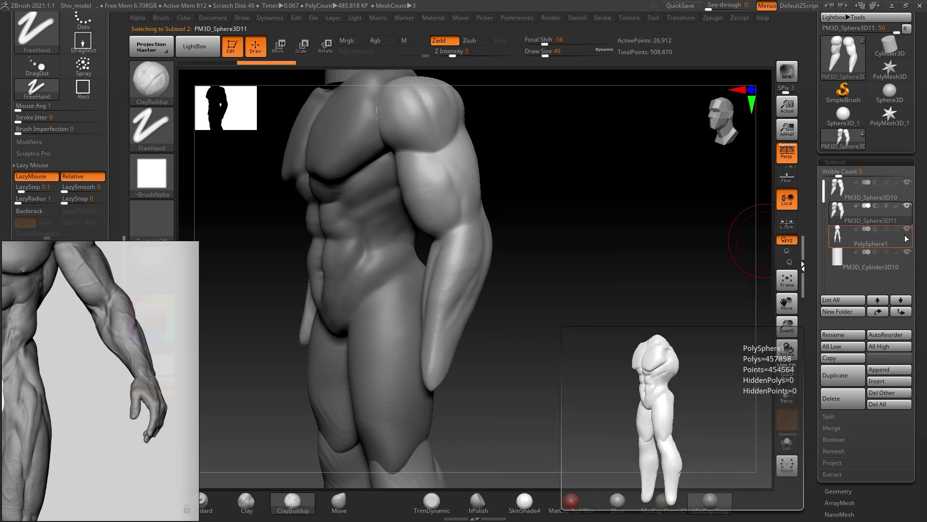
left_click(889, 191)
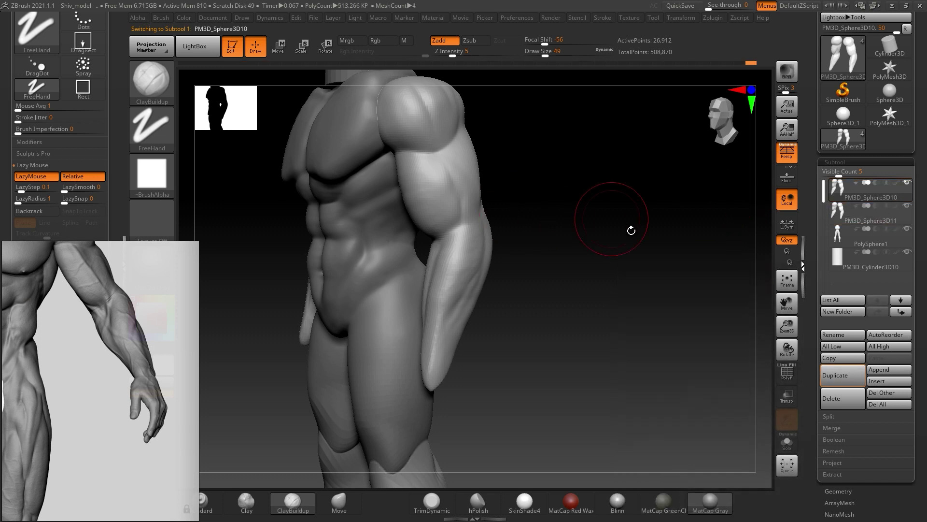
mouse_move(869, 213)
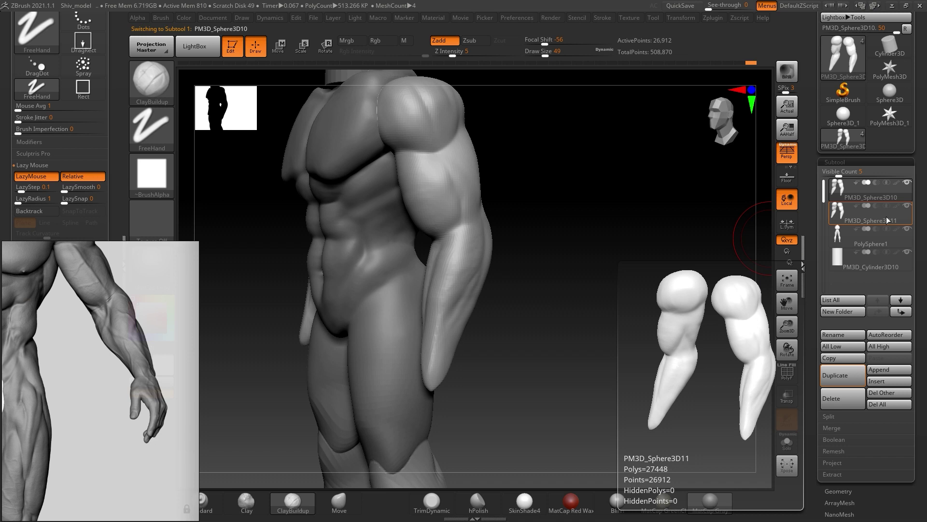
- Move the PM3D_Sphere3D11 arm copy left of the body and step back the original arms' undo history
left_click(883, 216)
mouse_move(575, 256)
left_mouse_down("shift")
mouse_move(622, 260)
mouse_move(673, 244)
mouse_move(510, 239)
mouse_move(729, 250)
mouse_move(668, 232)
mouse_move(483, 251)
left_mouse_up("shift")
key("w")
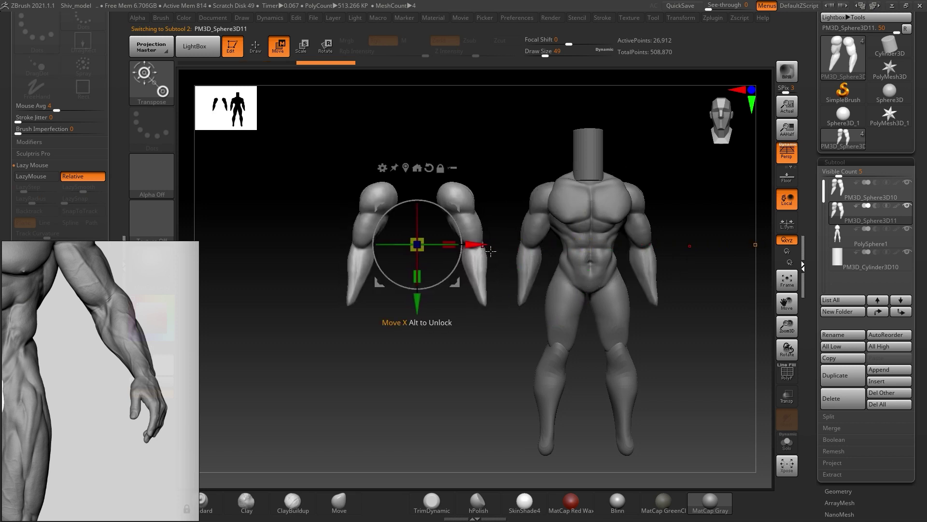
left_click(756, 245)
key("Up")
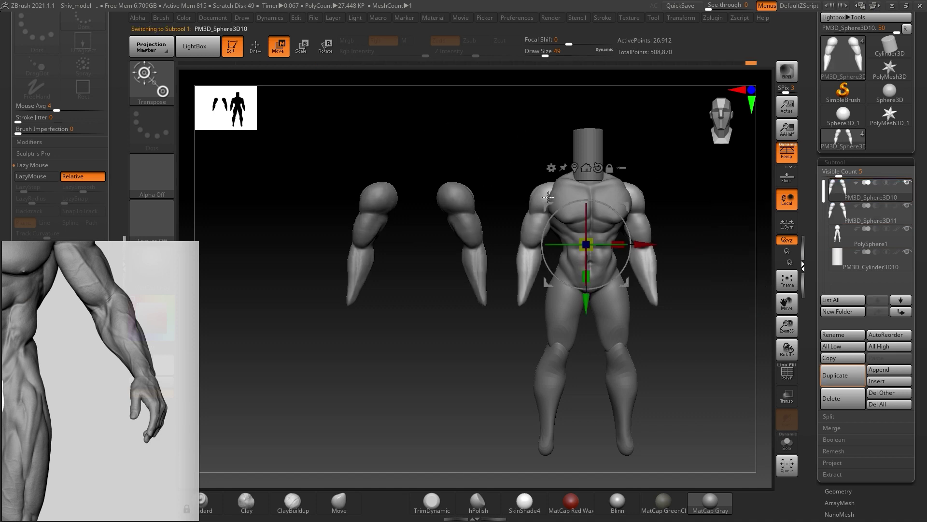
left_click_drag(755, 64, 692, 62)
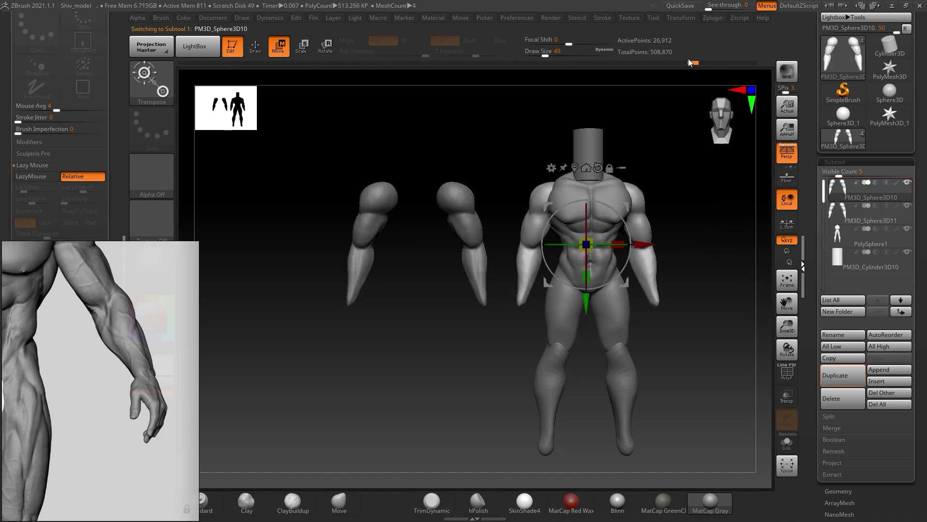
- Roll the attached arms back to an early smooth block-out via the Undo History slider
key("b")
key("c")
key("b")
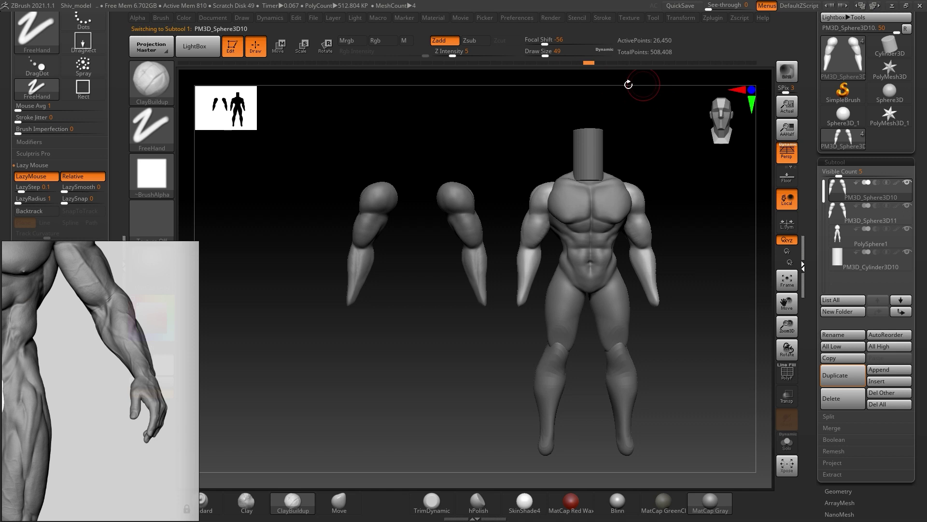
mouse_move(590, 65)
left_mouse_down()
mouse_move(745, 80)
mouse_move(729, 62)
mouse_move(678, 71)
left_mouse_up()
mouse_move(590, 80)
left_mouse_down()
mouse_move(329, 100)
mouse_move(175, 133)
left_mouse_up()
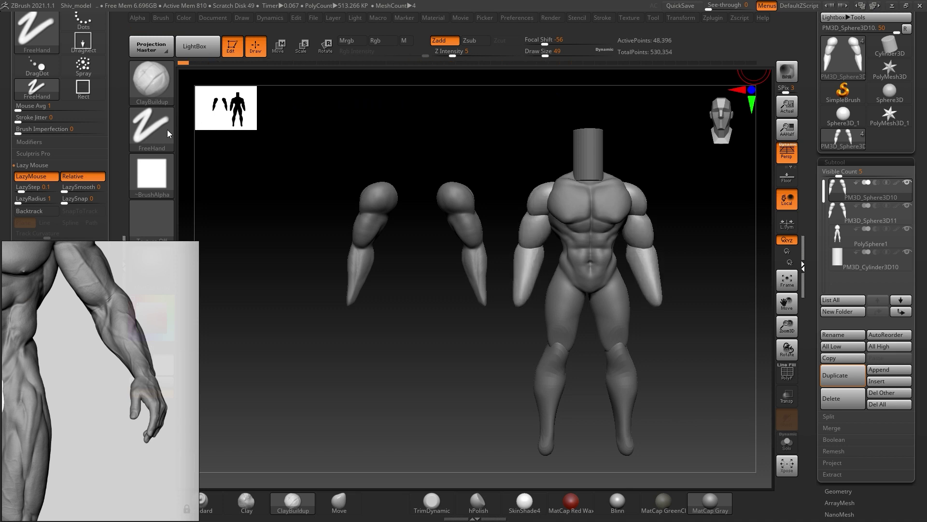
- Preview BPR renders of the model from front and back three-quarter angles
mouse_move(706, 265)
left_mouse_down()
mouse_move(665, 269)
mouse_move(760, 265)
left_mouse_up()
mouse_move(670, 202)
left_mouse_down()
mouse_move(676, 238)
mouse_move(678, 224)
left_mouse_up()
left_click(792, 72)
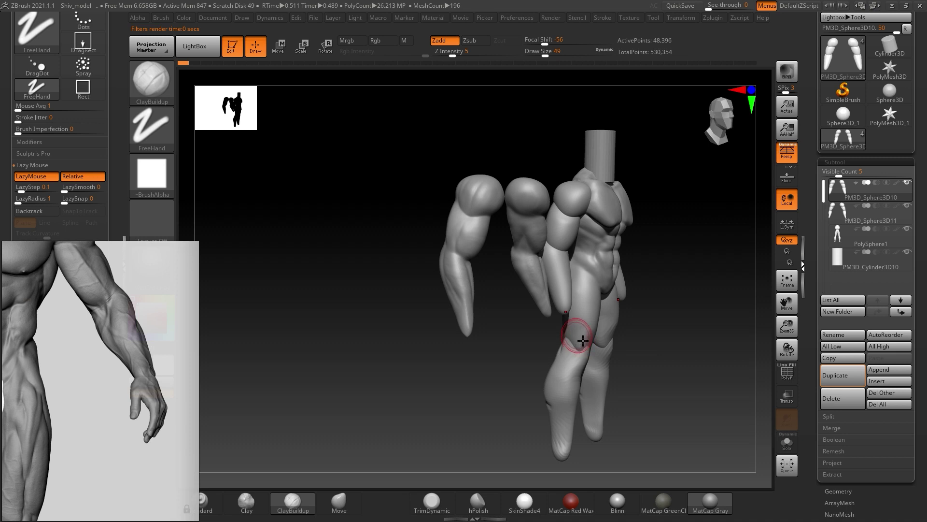
mouse_move(668, 323)
left_mouse_down()
mouse_move(706, 318)
mouse_move(642, 358)
mouse_move(534, 337)
mouse_move(571, 363)
mouse_move(571, 377)
left_mouse_up()
mouse_move(576, 321)
left_mouse_down()
mouse_move(594, 296)
mouse_move(602, 317)
mouse_move(620, 264)
left_mouse_up()
mouse_move(680, 337)
left_mouse_down()
mouse_move(673, 255)
mouse_move(664, 286)
left_mouse_up()
left_click(788, 71)
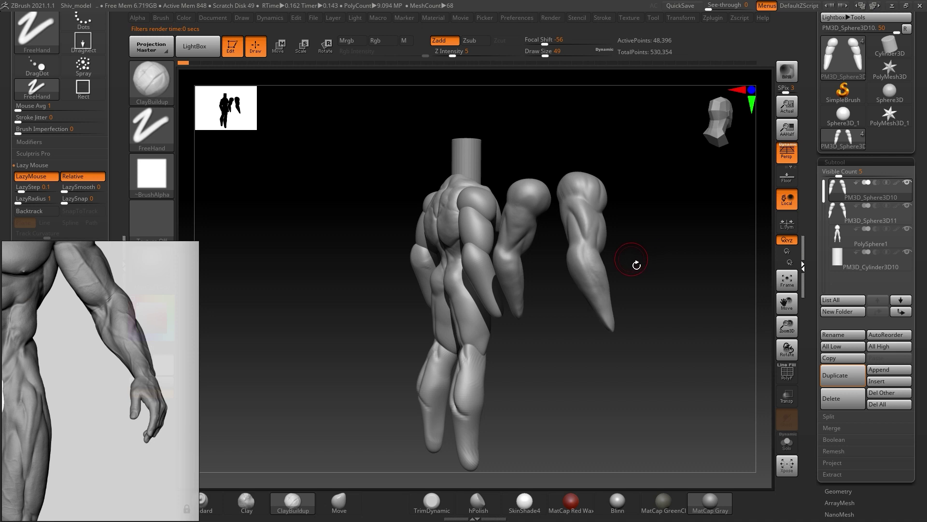
left_click_drag(642, 262, 669, 257)
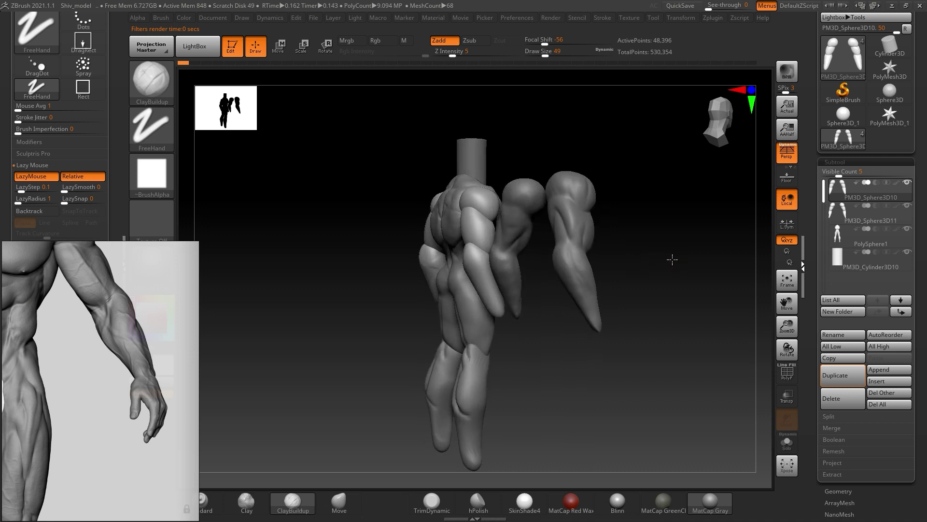
mouse_move(675, 211)
left_mouse_down()
mouse_move(679, 220)
mouse_move(674, 213)
left_mouse_up()
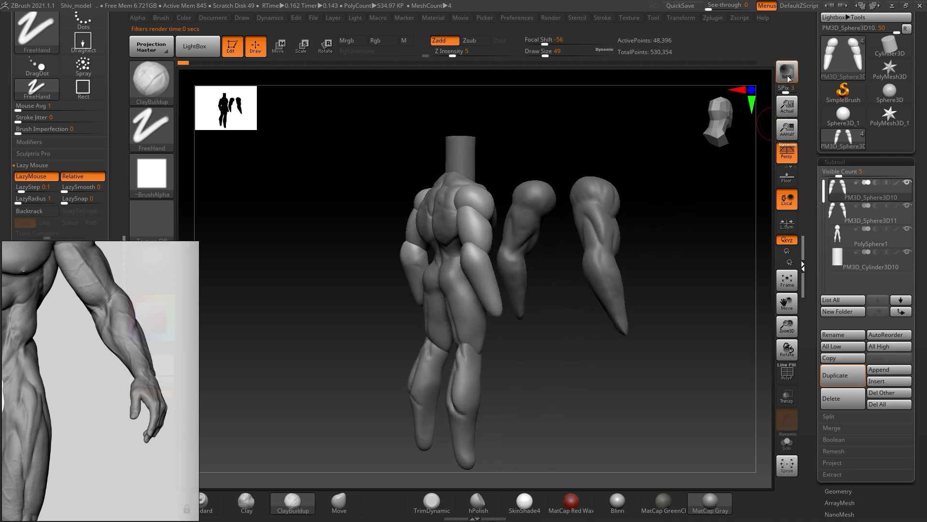
left_click_drag(669, 249, 673, 228)
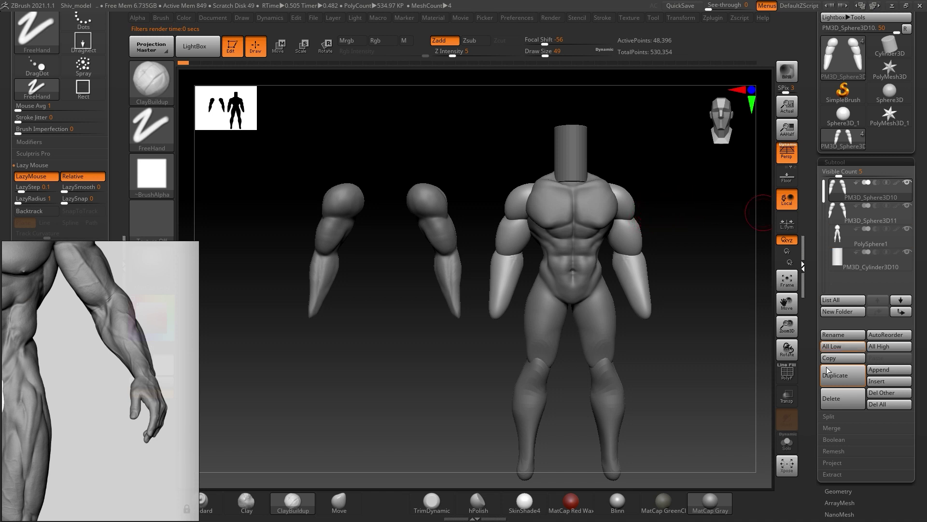
scroll(829, 372, "down", 5)
scroll(829, 370, "up", 2)
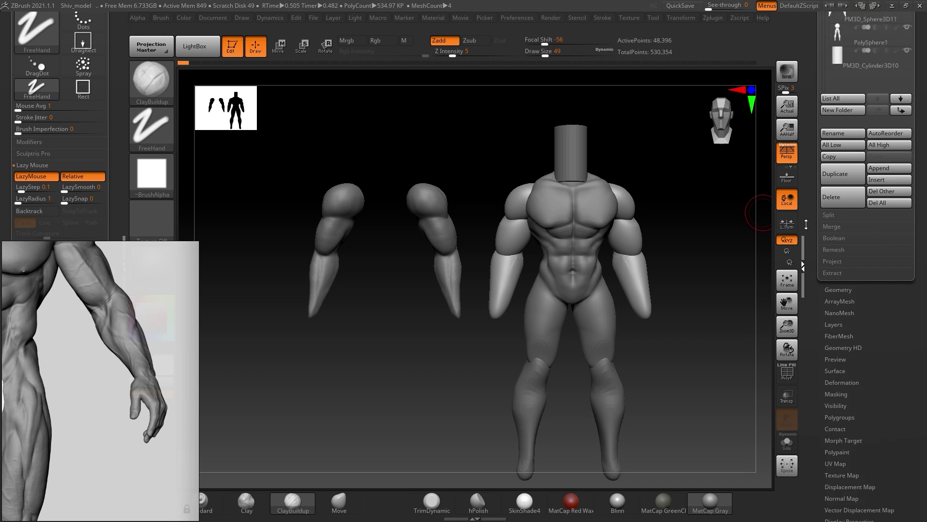
- Restore the latest sculpted arm state from the undo history and orbit to a three-quarter view
left_click(631, 232)
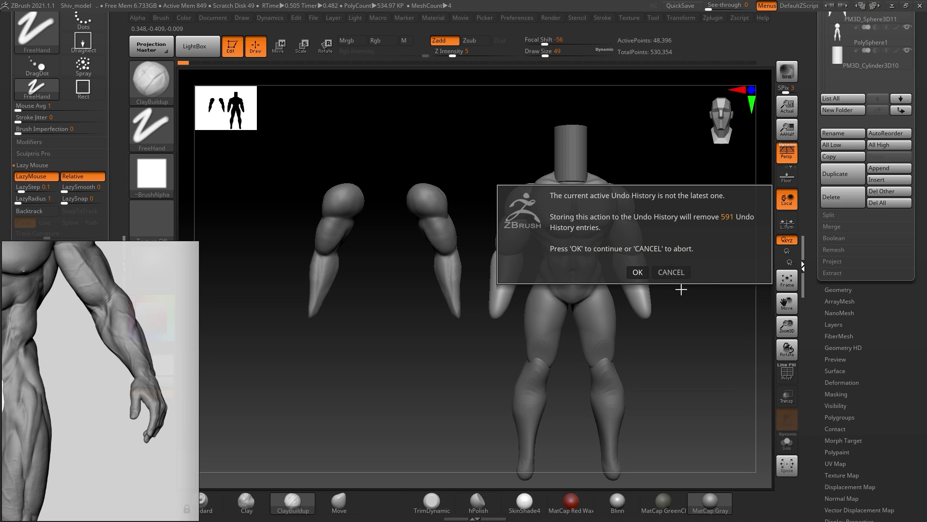
left_click(693, 280)
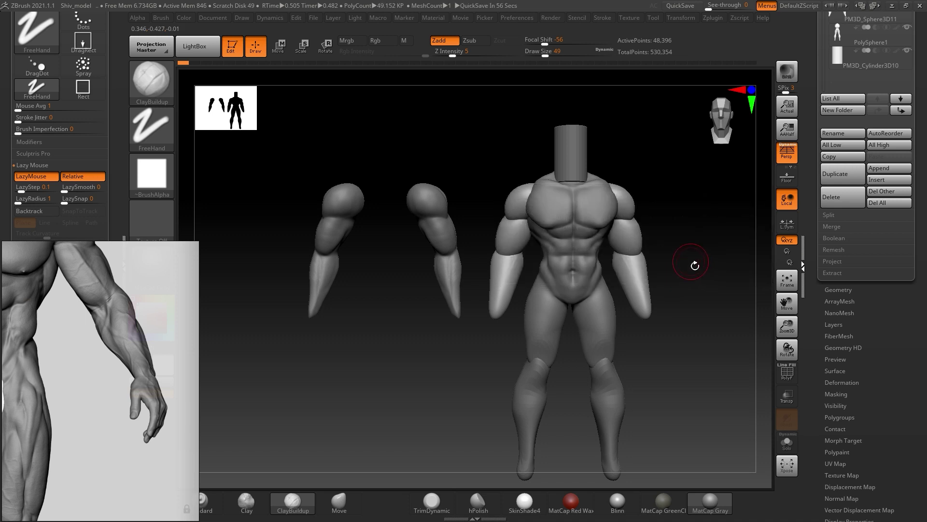
left_click_drag(179, 63, 751, 63)
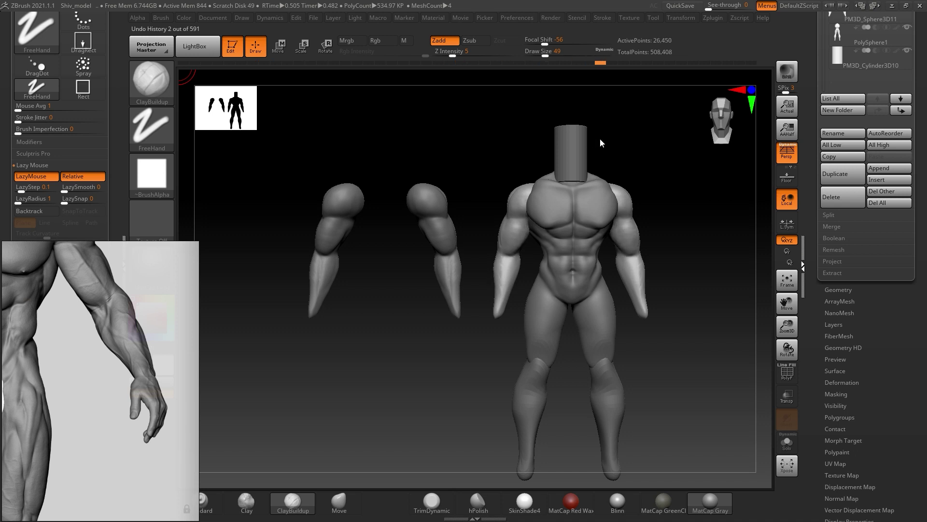
left_click_drag(612, 143, 719, 154)
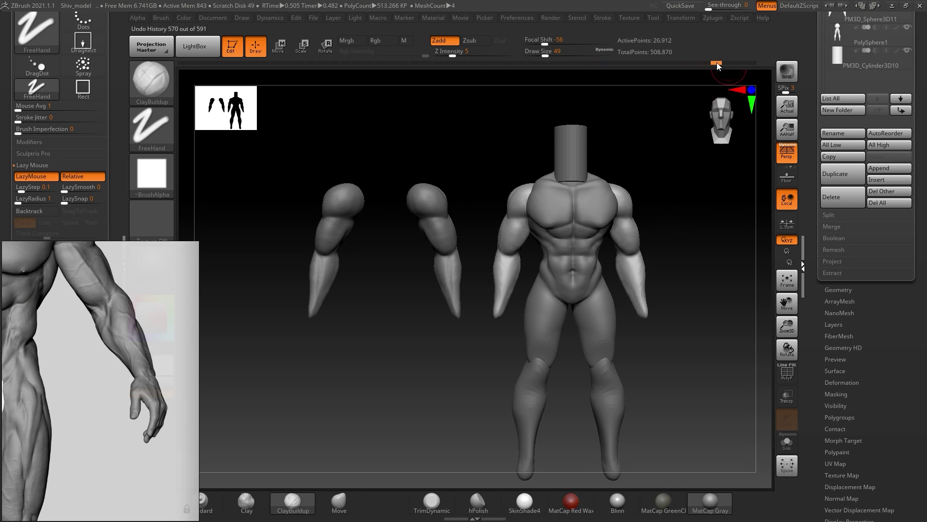
mouse_move(694, 182)
left_mouse_down()
mouse_move(638, 198)
mouse_move(707, 200)
left_mouse_up()
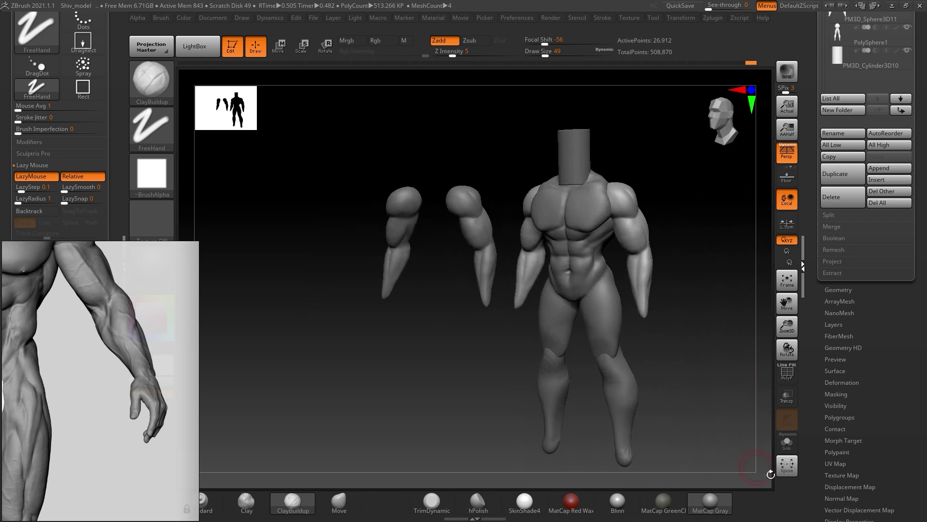
- Delete the PM3D_Sphere3D10 arm subtool attached to the torso
left_click_drag(723, 228, 657, 232, "alt")
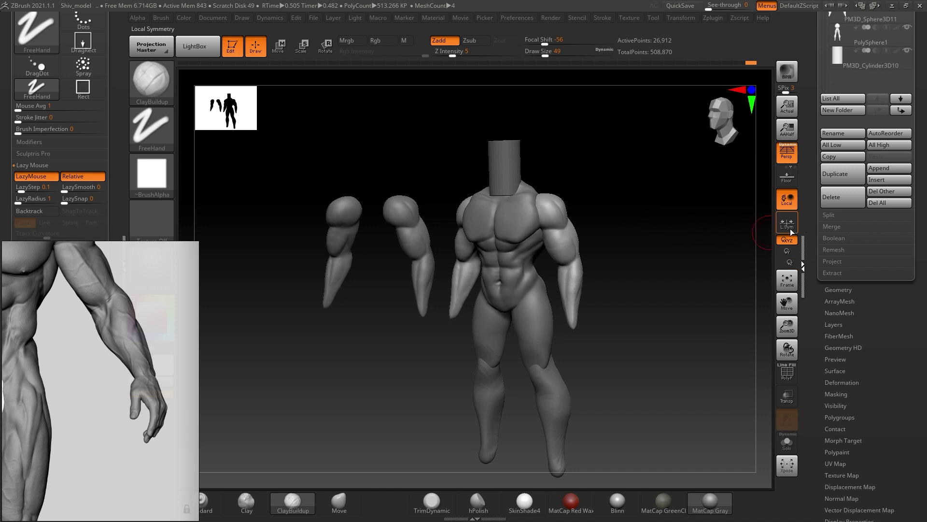
scroll(802, 264, "up", 5)
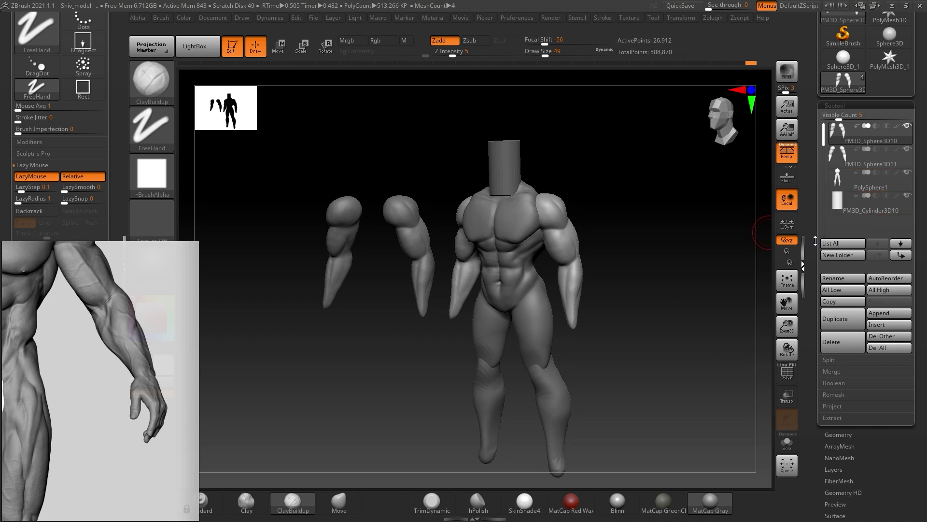
left_click(848, 347)
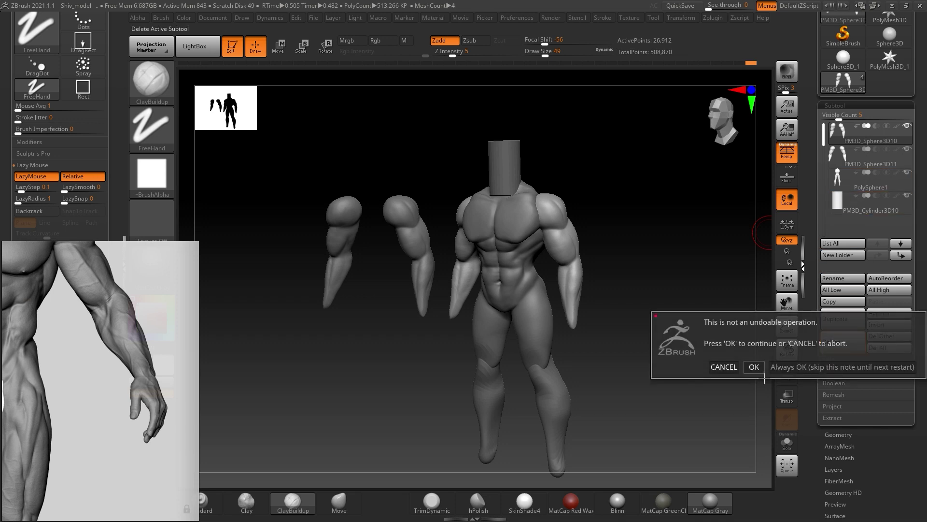
left_click(754, 367)
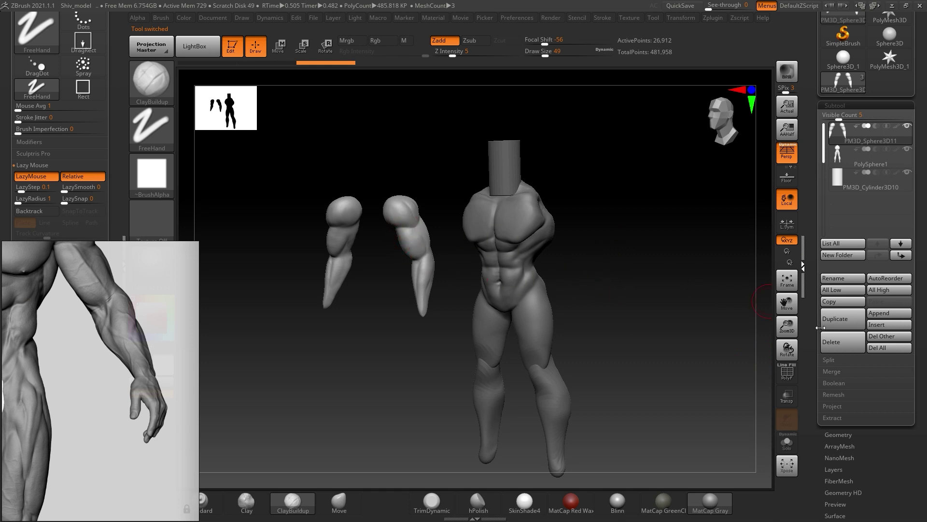
left_click(841, 436)
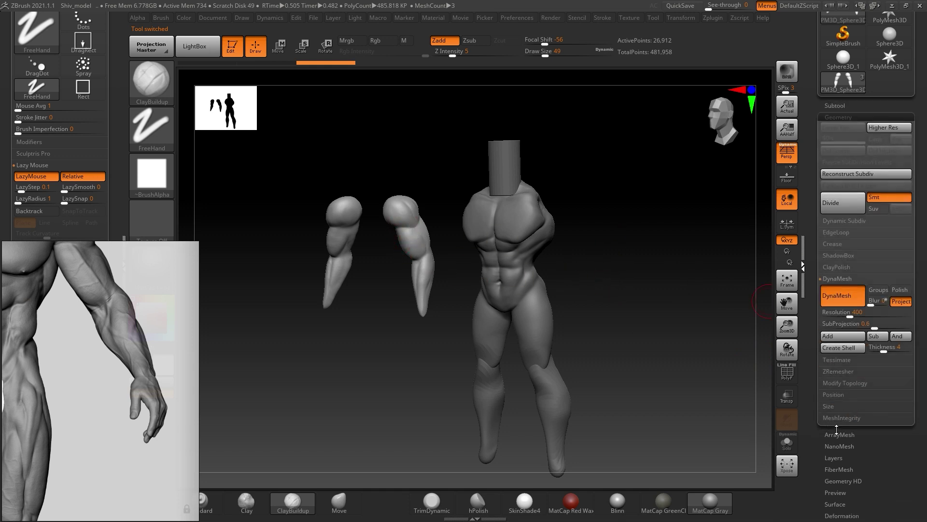
- Set the arms' X Position to 0 and orbit to confirm they sit on the shoulders
left_click(842, 395)
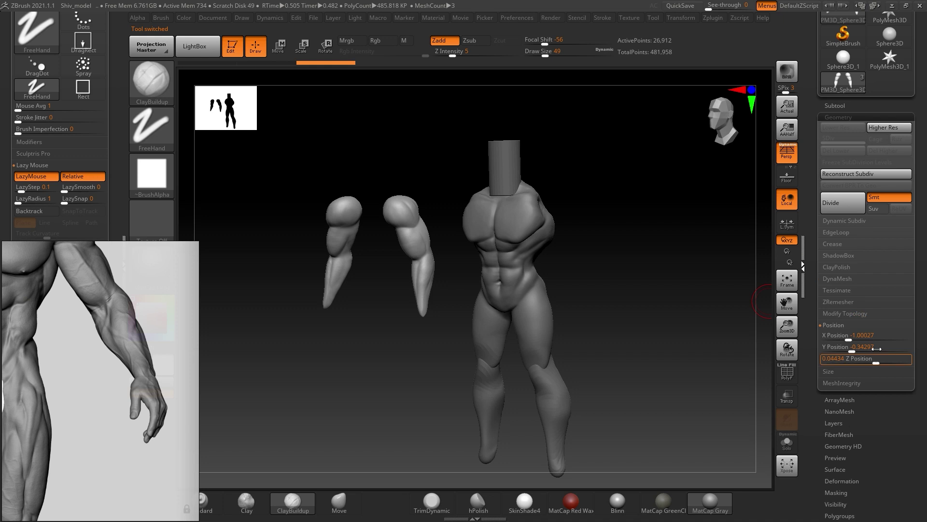
type("0")
key("Return")
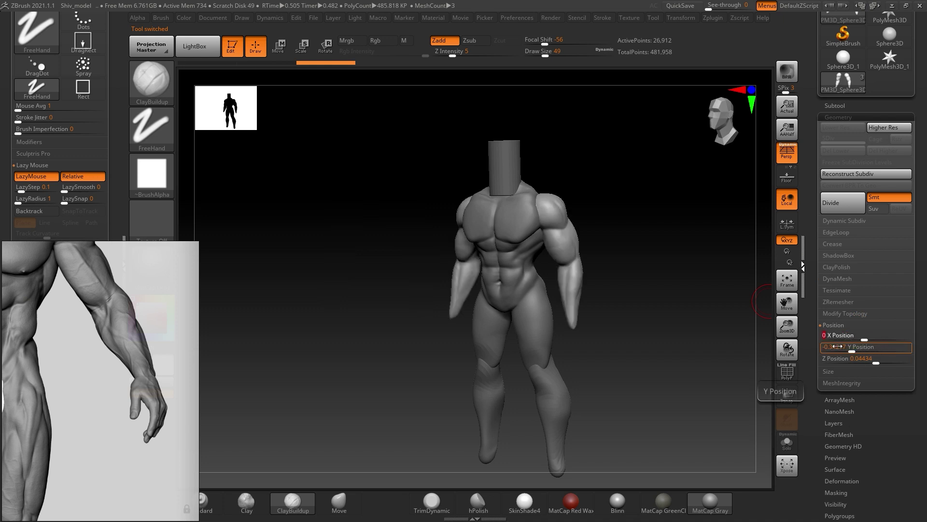
scroll(865, 231, "up", 5)
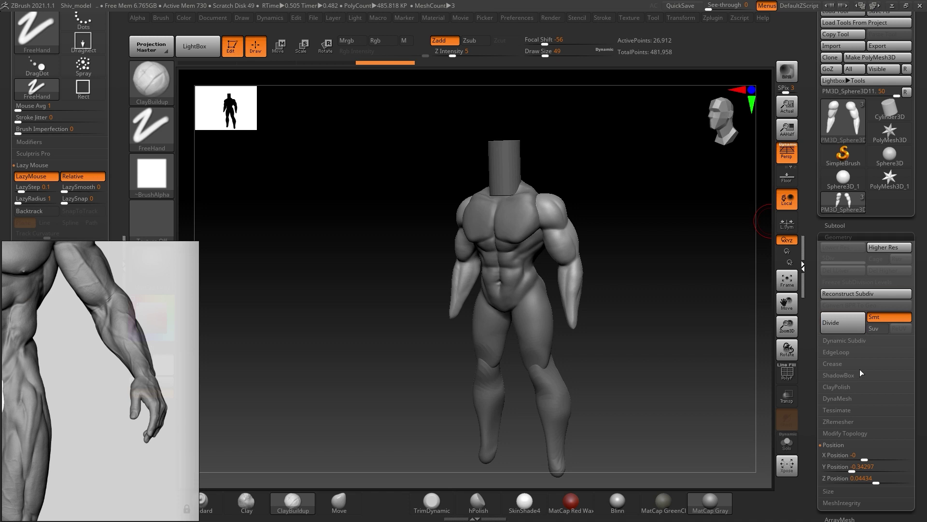
left_click(851, 399)
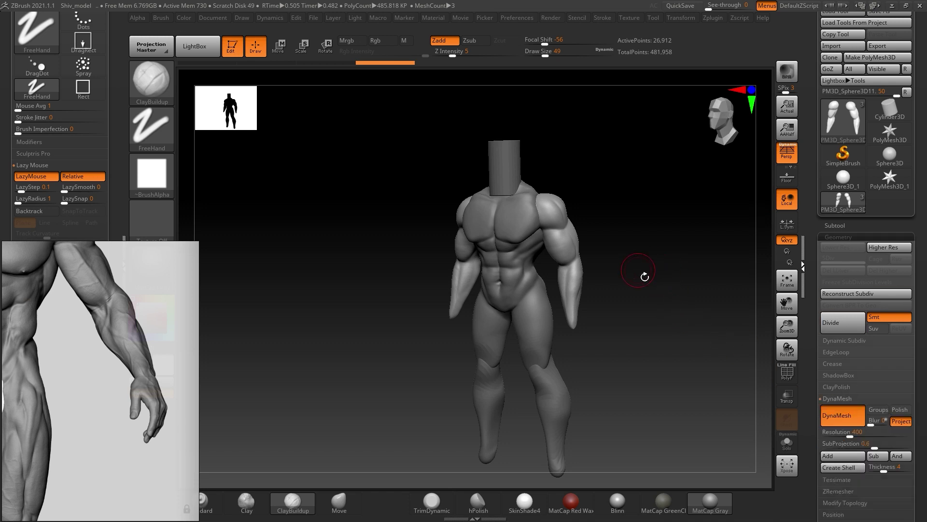
mouse_move(639, 272)
left_mouse_down()
mouse_move(669, 261)
mouse_move(639, 240)
mouse_move(646, 248)
mouse_move(633, 251)
mouse_move(633, 278)
mouse_move(618, 267)
left_mouse_up()
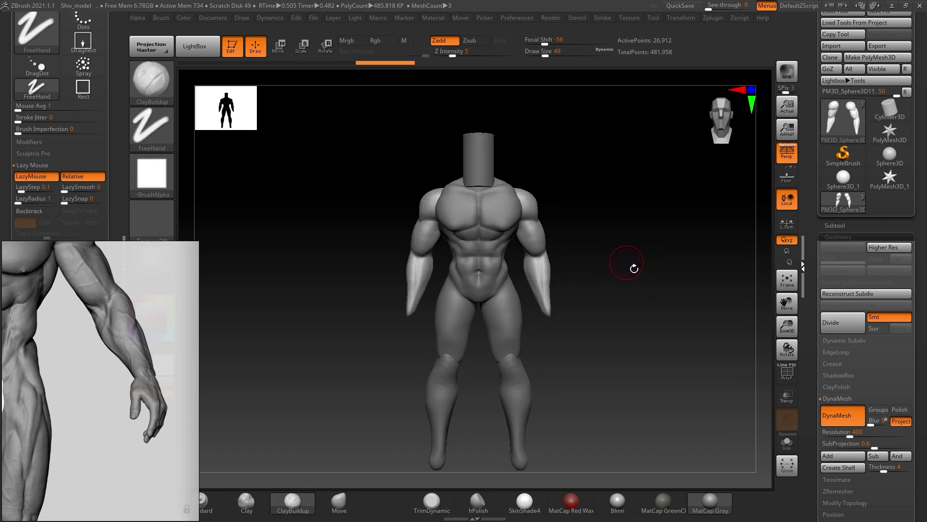
mouse_move(633, 268)
left_mouse_down()
mouse_move(621, 252)
mouse_move(666, 248)
mouse_move(673, 209)
mouse_move(624, 277)
left_mouse_up()
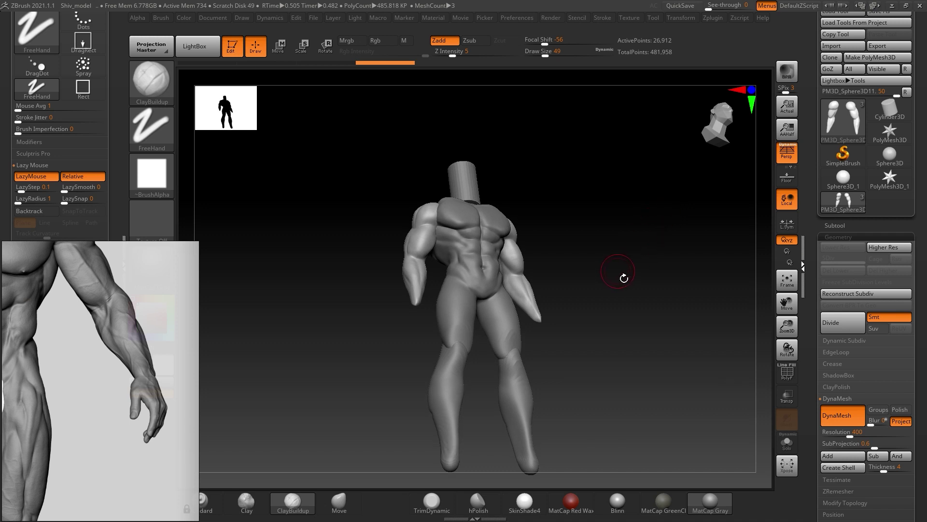
- Solo the arms to inspect them, then restore the torso and show the PolyF wireframe
left_click(787, 441)
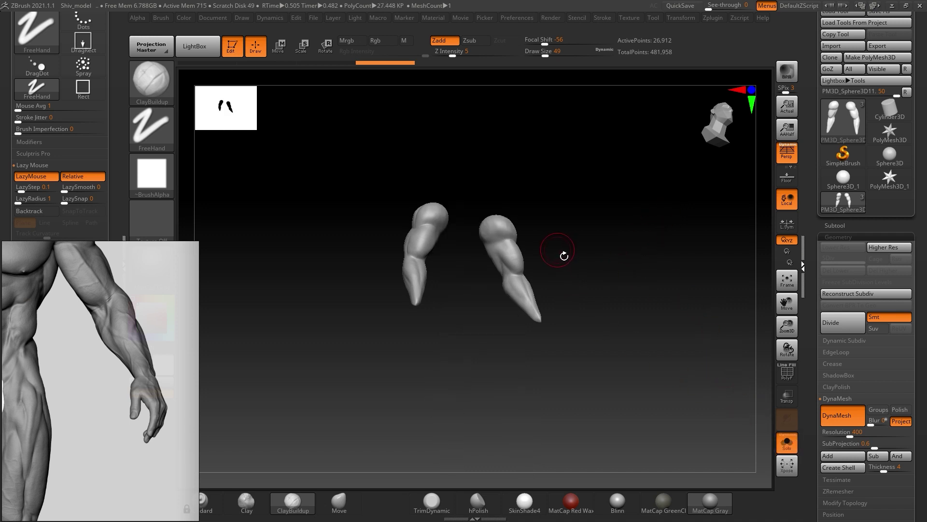
key("f")
mouse_move(596, 245)
left_mouse_down()
mouse_move(650, 219)
mouse_move(569, 248)
left_mouse_up()
key("shift")
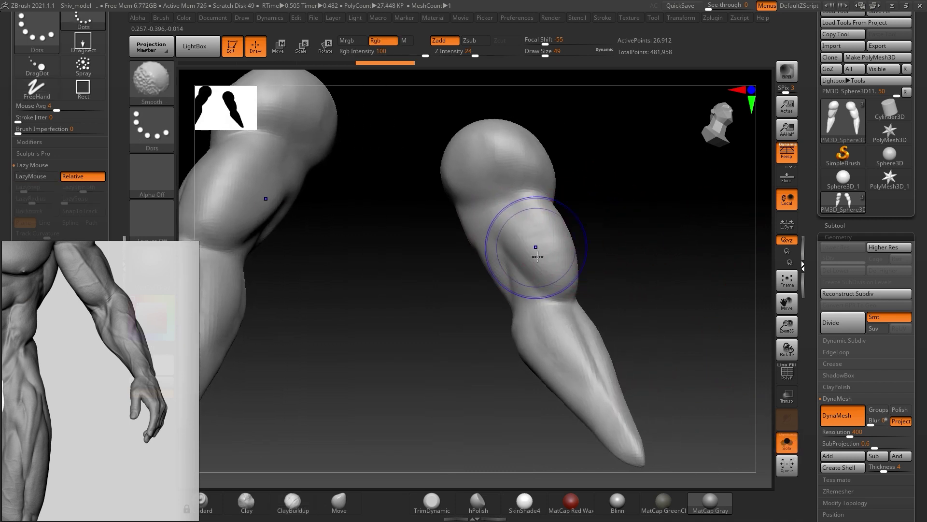
mouse_move(518, 218)
left_mouse_down()
mouse_move(621, 238)
mouse_move(569, 253)
mouse_move(583, 249)
mouse_move(655, 288)
mouse_move(644, 228)
mouse_move(573, 288)
left_mouse_up()
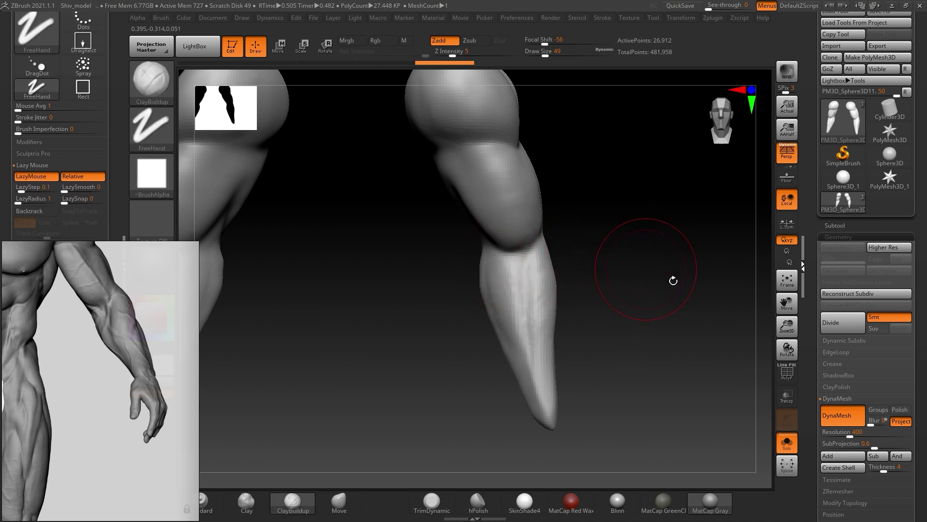
key("ctrl+shift+s")
key("shift+f")
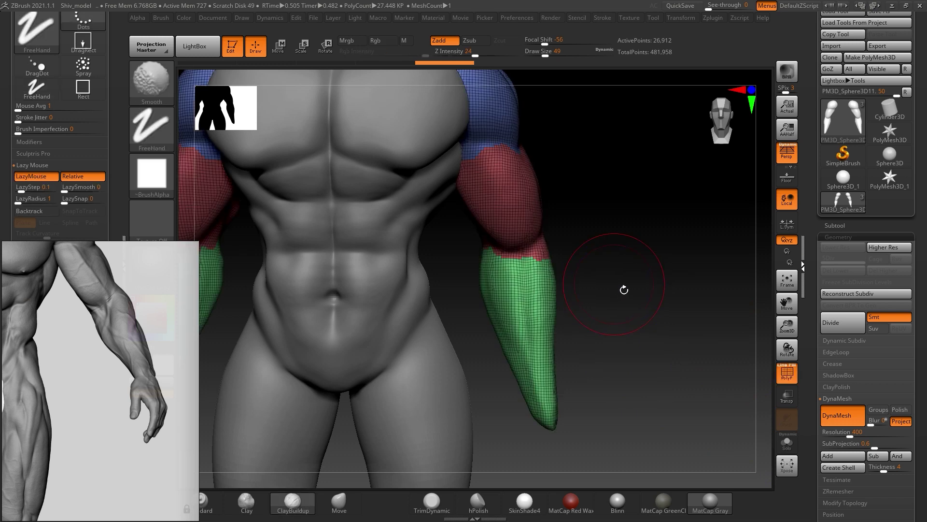
- Frame the figure, select the PolySphere1 subtool, orbit to three-quarter view and expand the Subtool list
key("f")
left_click(507, 232, "alt")
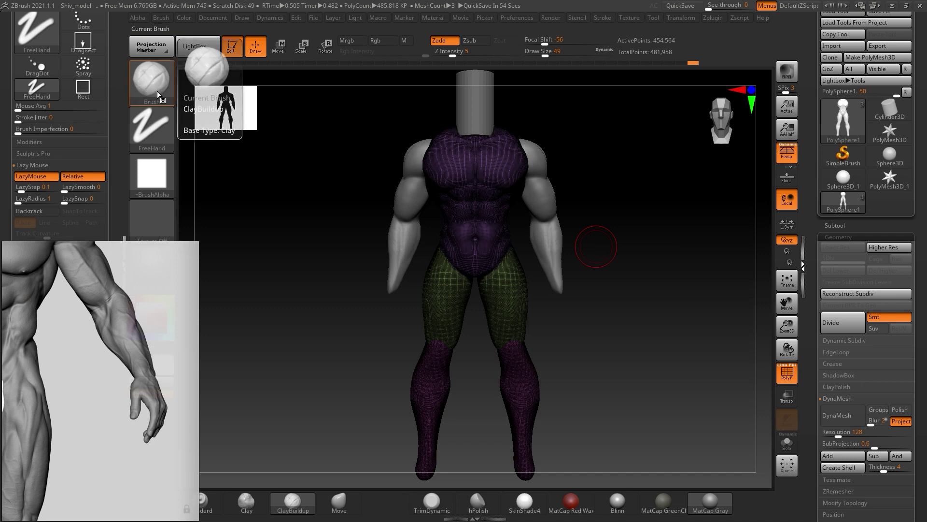
mouse_move(152, 80)
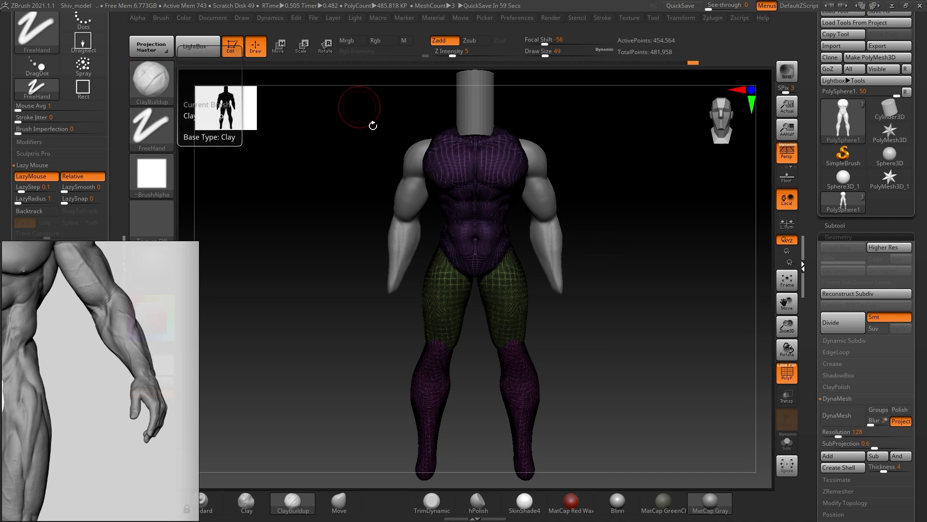
mouse_move(575, 180)
left_mouse_down("alt")
mouse_move(580, 241)
mouse_move(582, 227)
left_mouse_up("alt")
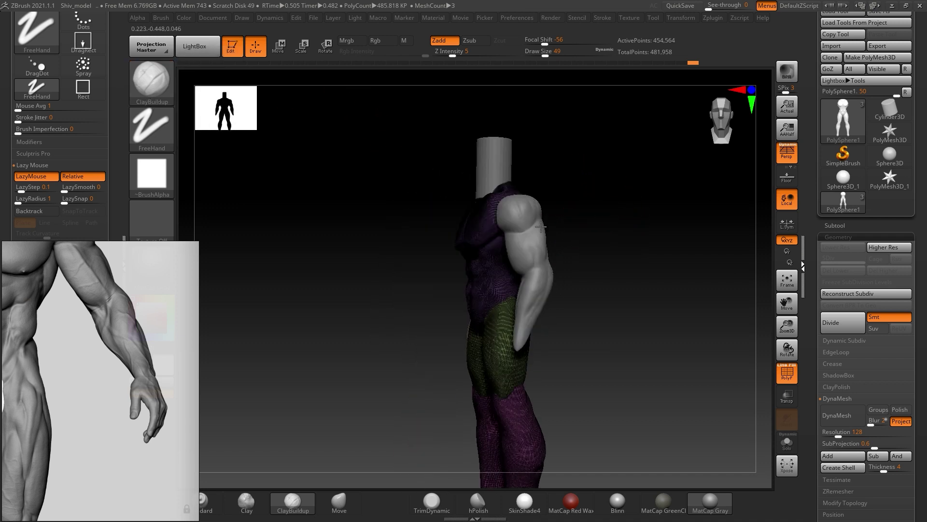
left_click_drag(608, 225, 588, 211)
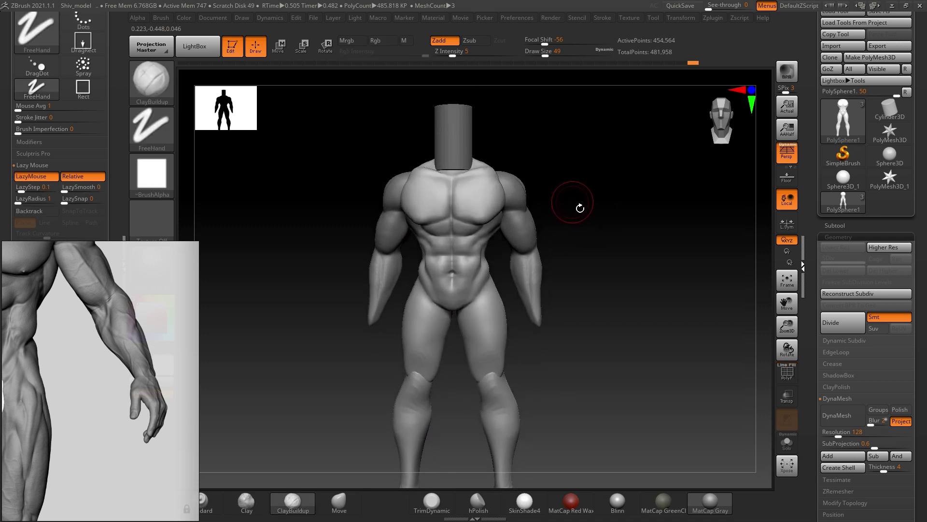
left_click_drag(586, 209, 576, 211)
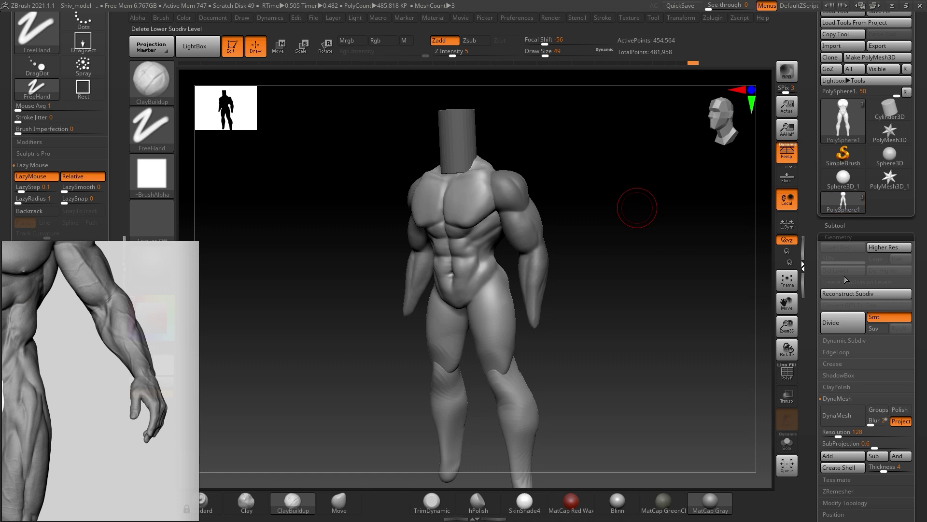
left_click(821, 227)
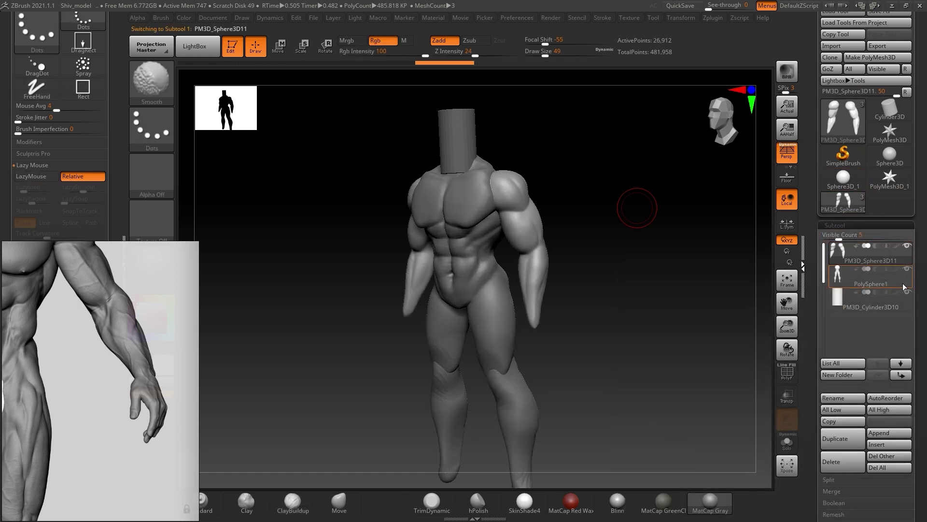
- Duplicate the arms and torso subtools and place the PM3D_Sphere3D12 arms copy below PolySphere1
left_click(884, 306)
key("shift")
key("Up")
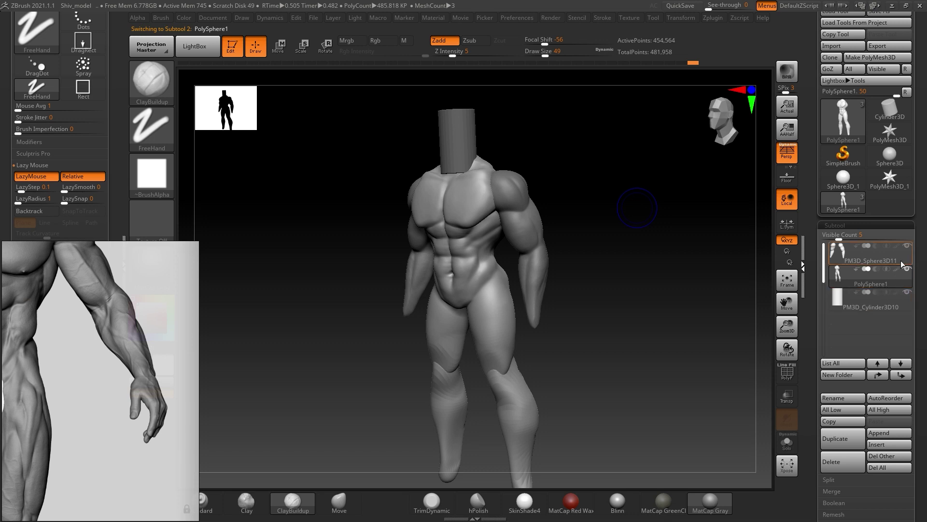
left_click(841, 438)
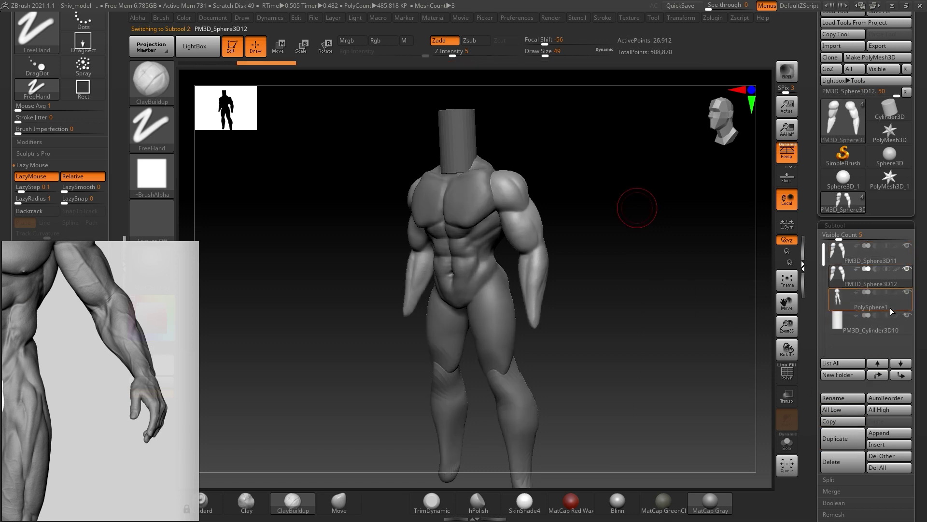
left_click(884, 304)
left_click(841, 438)
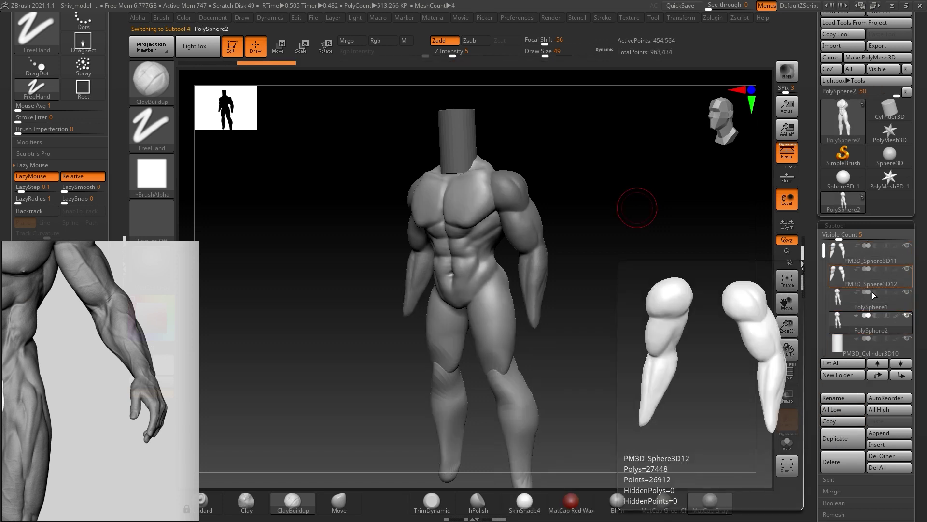
left_click_drag(869, 276, 865, 313)
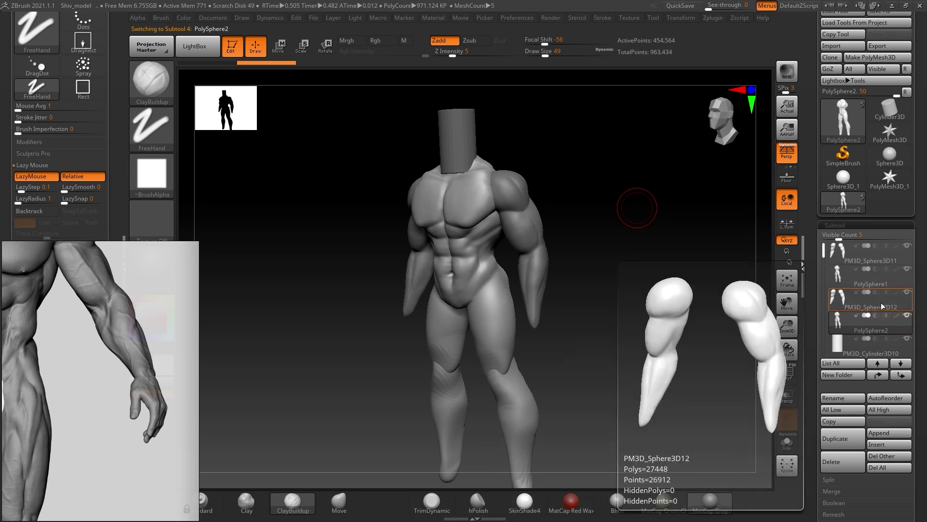
left_click(872, 300)
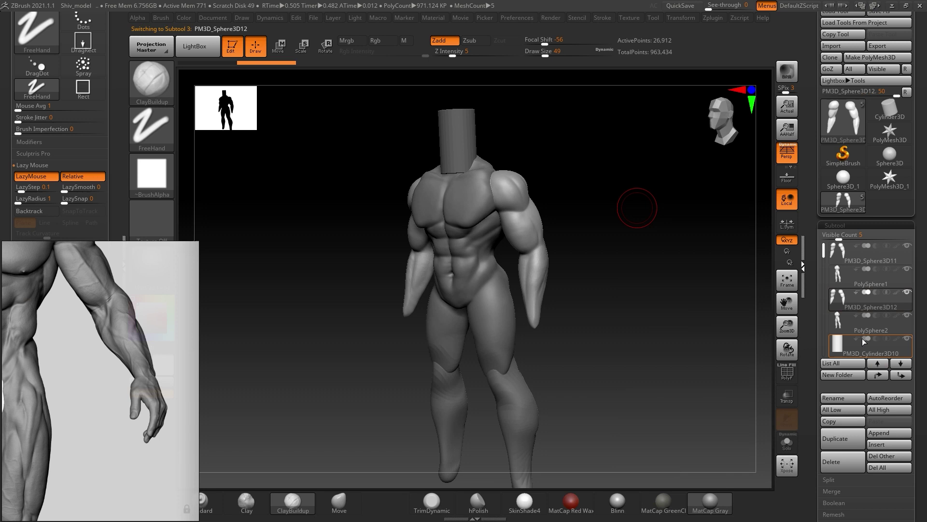
- MergeDown PM3D_Sphere3D12 with PolySphere2 and confirm the merge
scroll(834, 406, "down", 3)
scroll(833, 410, "down", 2)
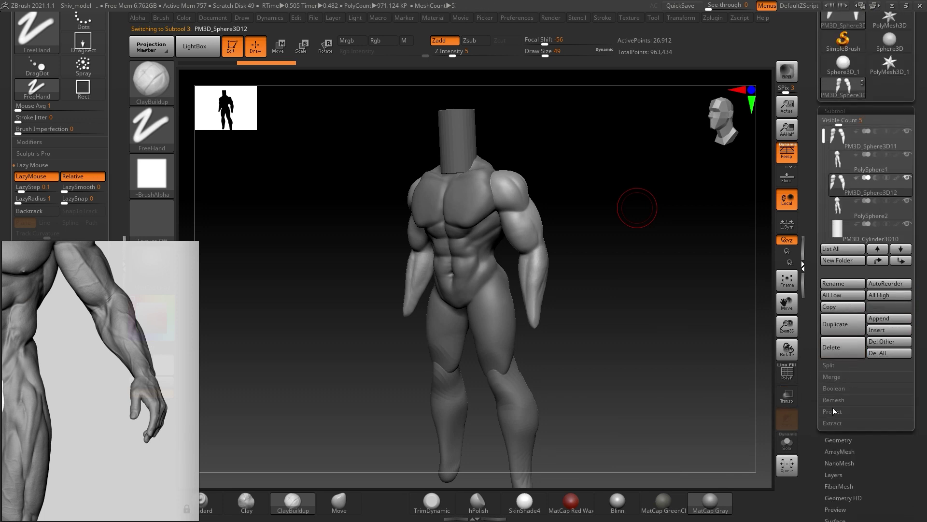
left_click(846, 378)
left_click(847, 389)
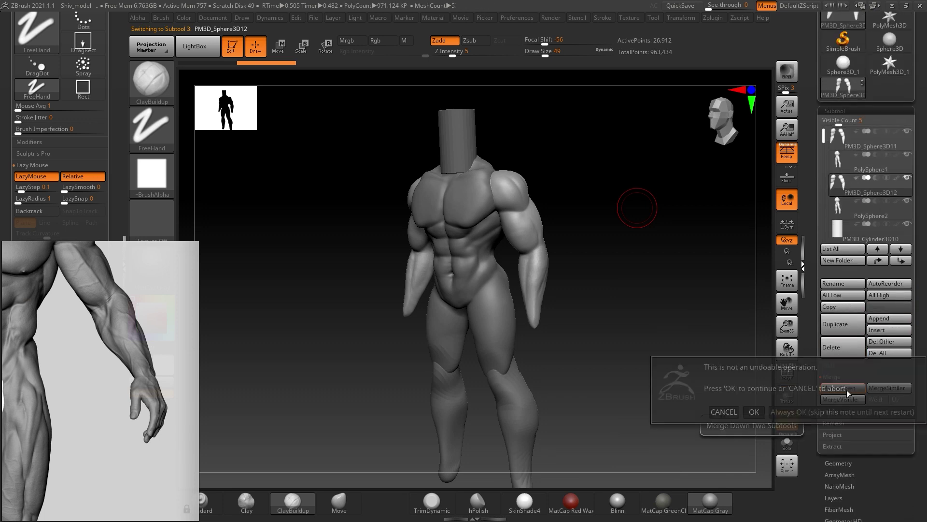
left_click(763, 416)
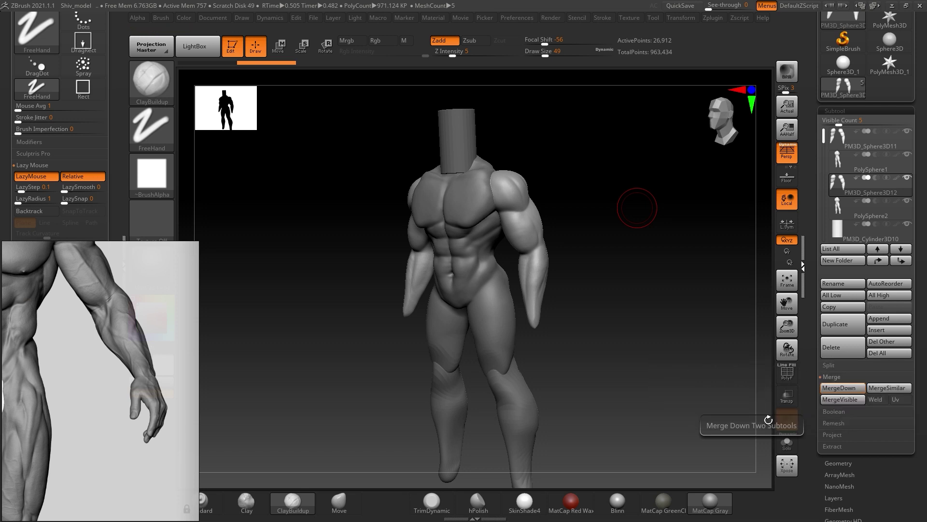
- Snap the figure to front view and expand the Geometry sub-palette
left_click_drag(613, 253, 656, 258, "shift")
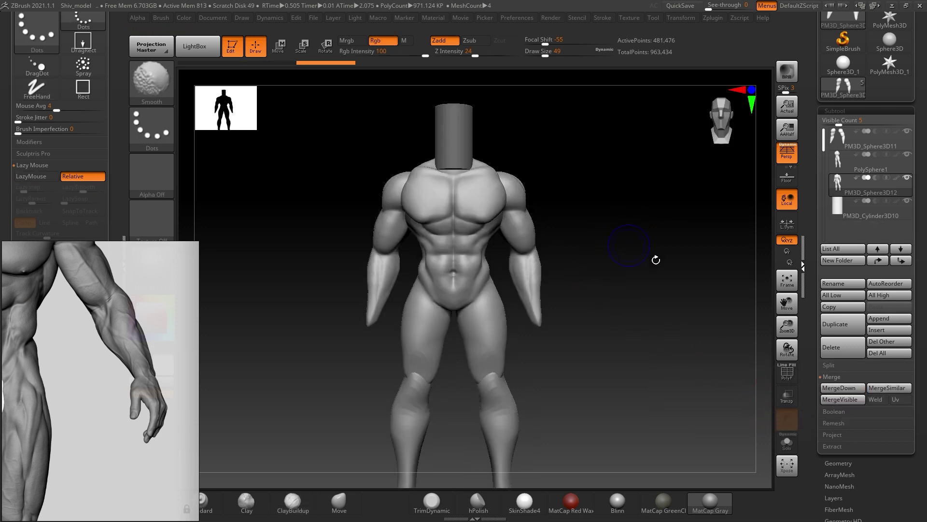
left_click(832, 464)
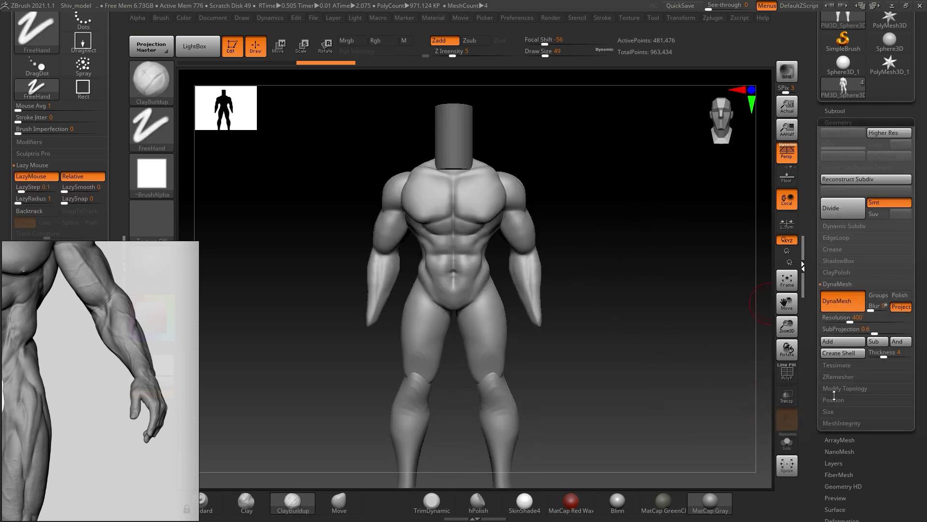
scroll(821, 235, "up", 3)
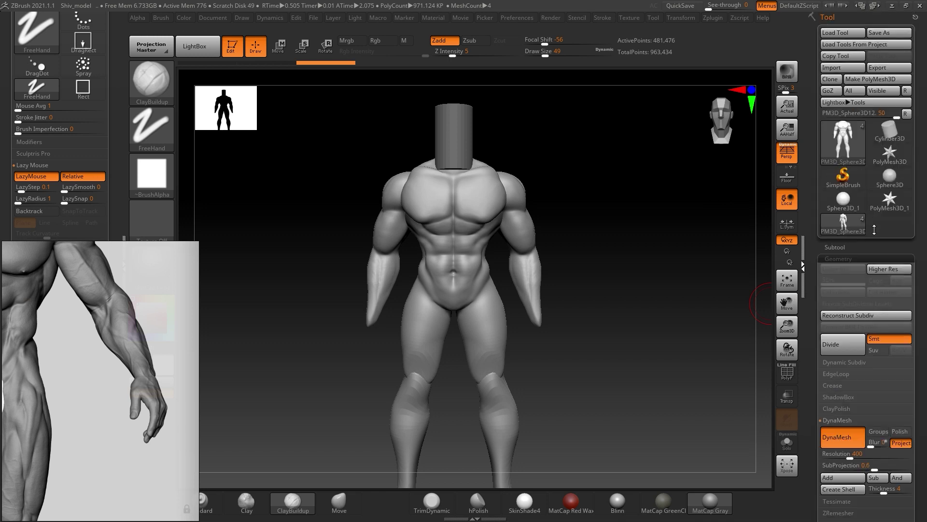
left_click(853, 248)
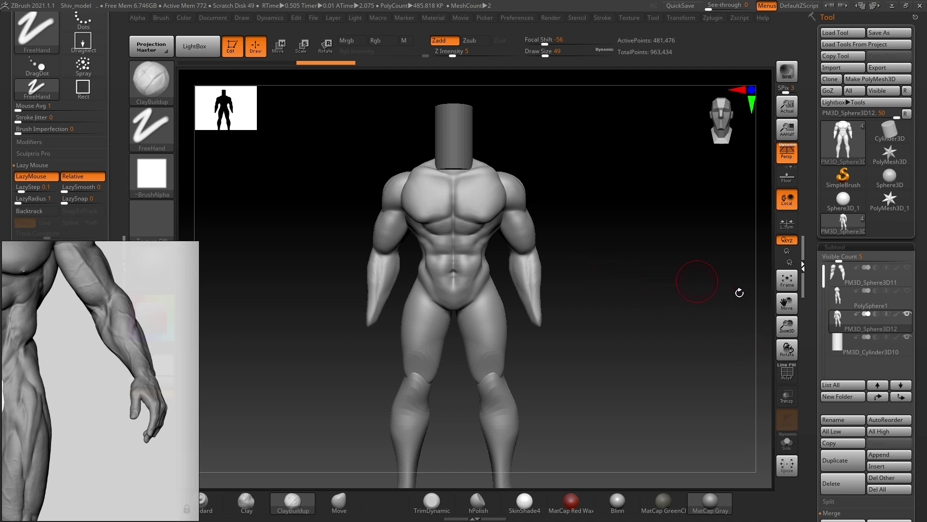
scroll(821, 415, "down", 5)
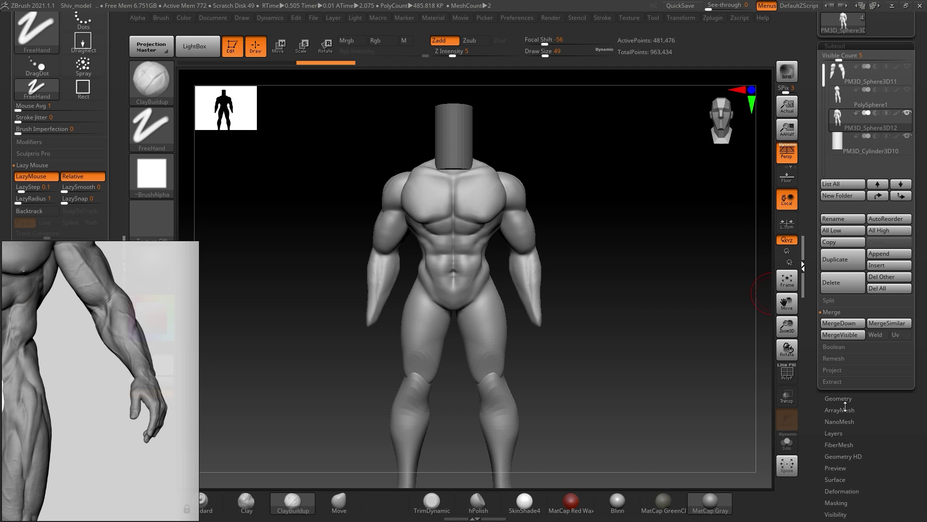
left_click(840, 399)
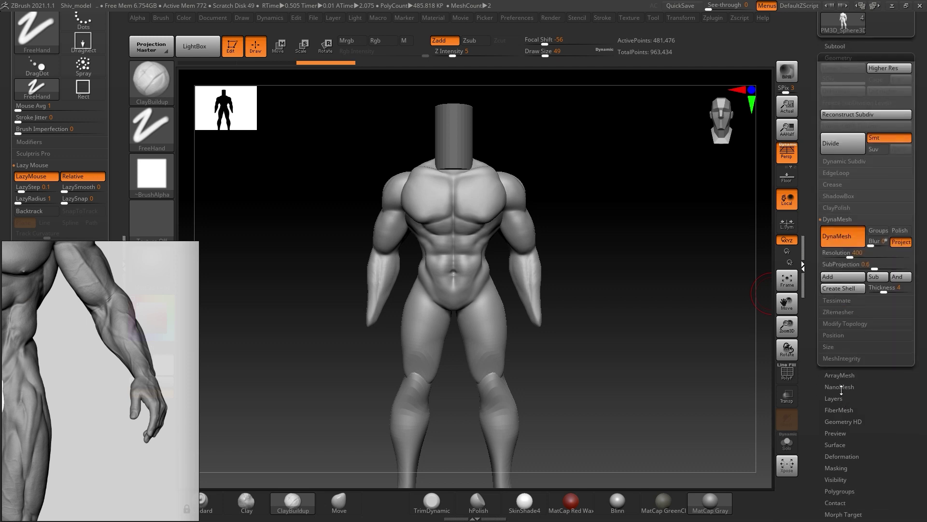
- Orbit to the back and DynaMesh the body from about 481,000 to 92,000 points
mouse_move(598, 205)
left_mouse_down()
mouse_move(565, 162)
mouse_move(557, 205)
mouse_move(627, 213)
mouse_move(603, 246)
mouse_move(524, 229)
mouse_move(685, 207)
mouse_move(666, 242)
mouse_move(620, 206)
mouse_move(633, 240)
left_mouse_up()
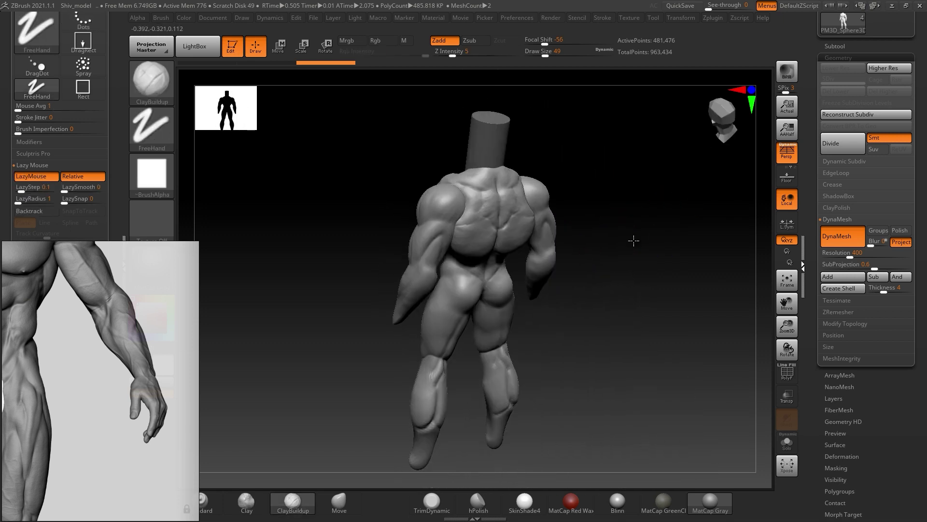
mouse_move(623, 203)
left_mouse_down()
mouse_move(658, 219)
mouse_move(611, 269)
left_mouse_up()
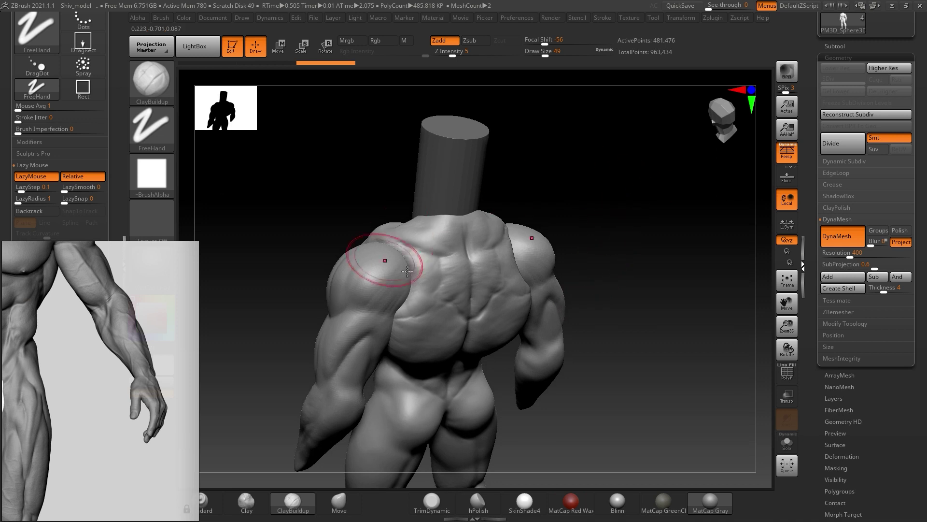
left_click_drag(609, 233, 614, 296, "ctrl")
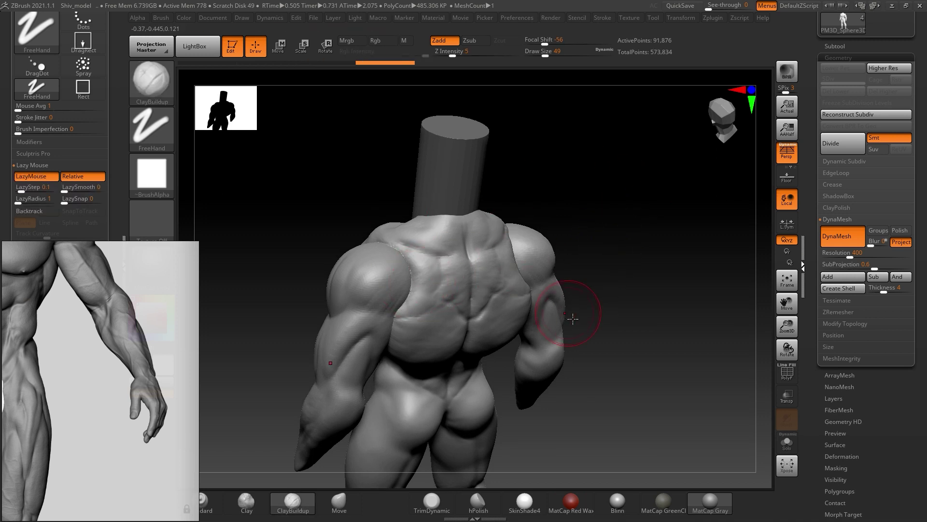
mouse_move(606, 284)
left_mouse_down()
mouse_move(689, 289)
mouse_move(575, 270)
left_mouse_up()
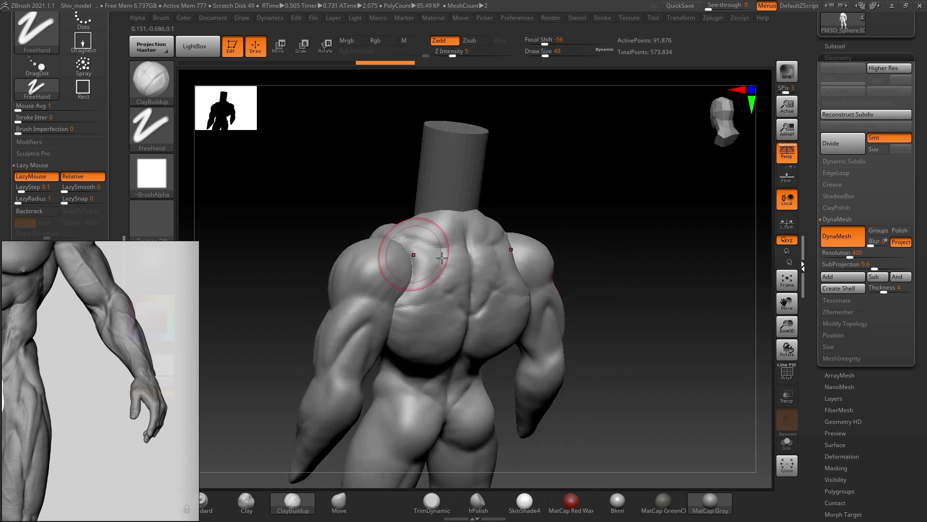
- Select the TrimDynamic brush and turn the figure to a side-back view
left_click(432, 500)
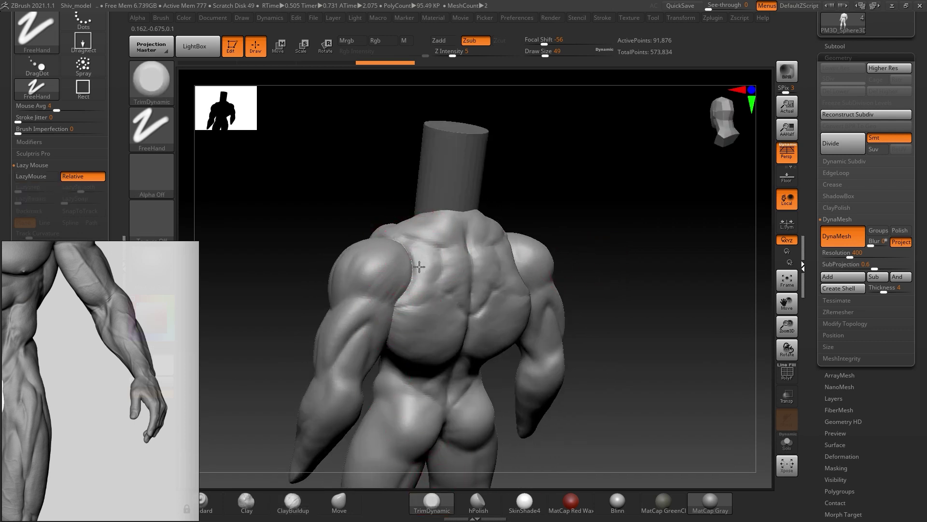
mouse_move(565, 249)
left_mouse_down()
mouse_move(594, 230)
mouse_move(560, 231)
mouse_move(569, 242)
left_mouse_up()
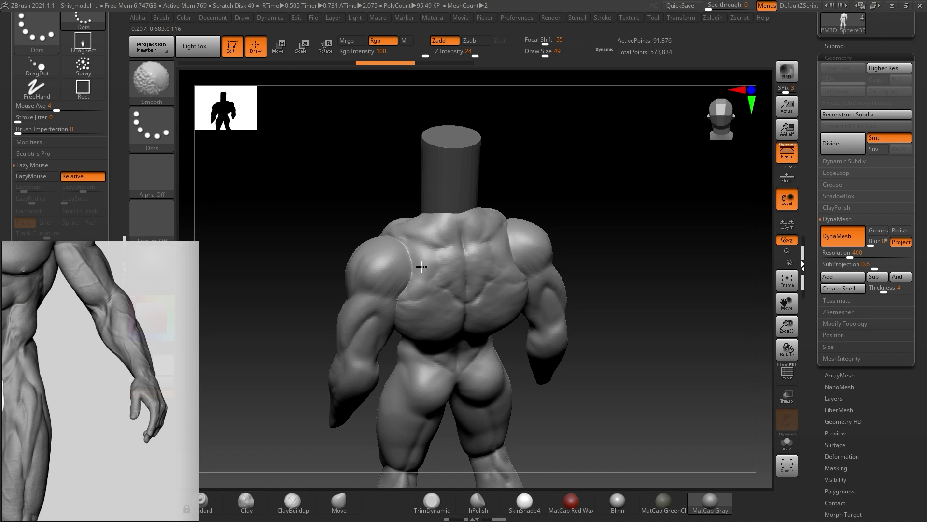
mouse_move(415, 245)
left_mouse_down()
mouse_move(361, 273)
mouse_move(341, 249)
mouse_move(423, 265)
left_mouse_up()
- Pick the Inflat brush from the brush library using the I then N shortcuts
key("b")
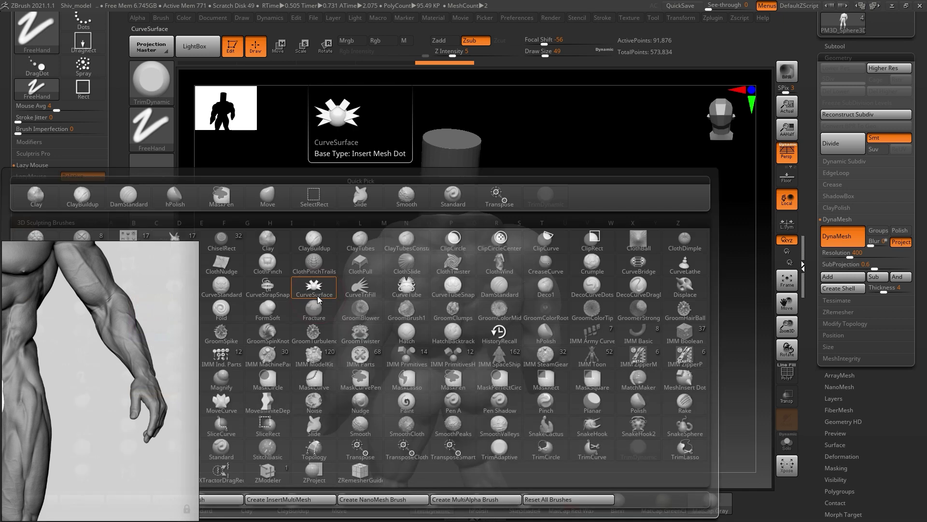
key("i")
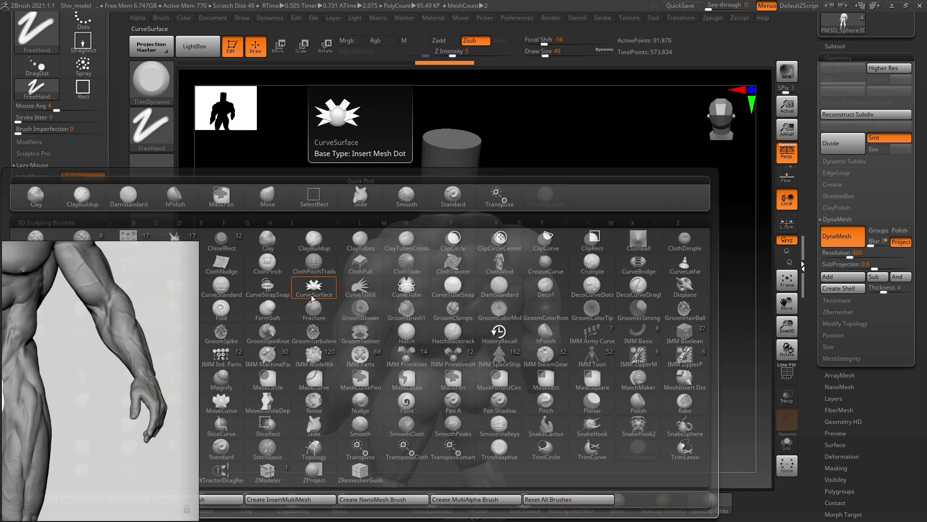
left_click(312, 299)
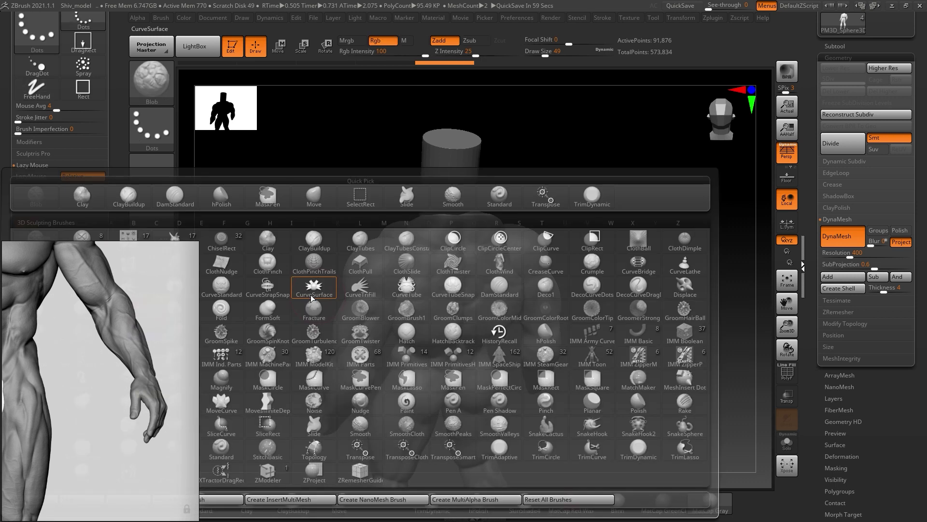
key("i")
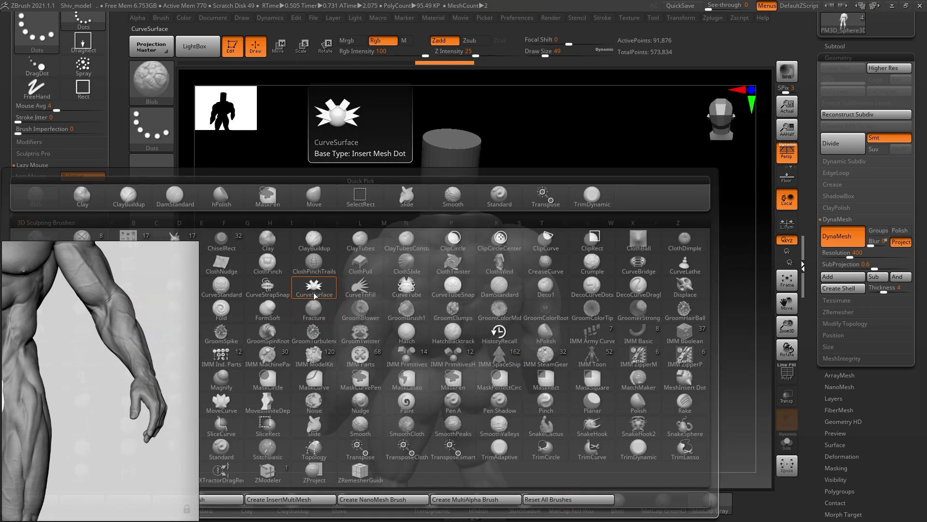
key("super")
key("super")
left_click(257, 295)
key("b")
key("i")
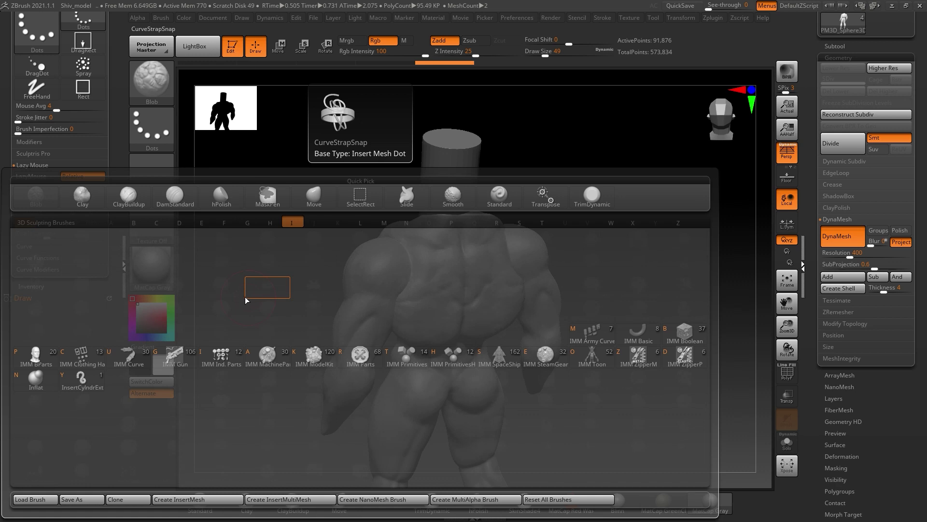
key("n")
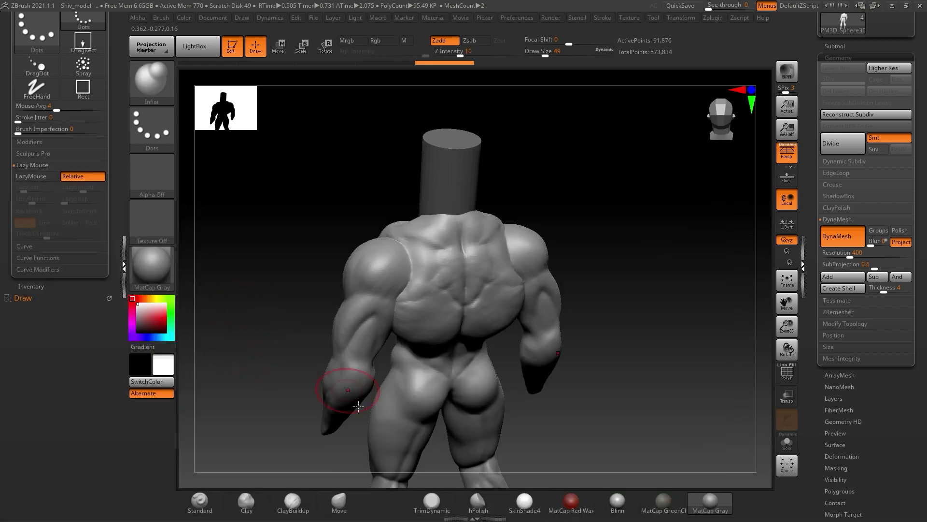
- Bring the back-anatomy reference image forward, view the shoulder from above, and reselect TrimDynamic
key("super")
left_click(287, 510)
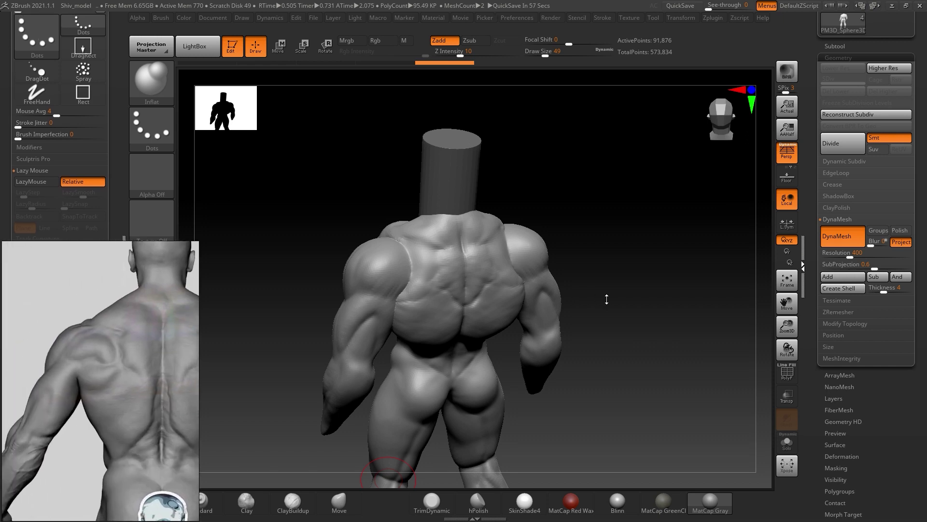
mouse_move(574, 259)
left_mouse_down()
mouse_move(604, 265)
mouse_move(578, 259)
mouse_move(588, 248)
mouse_move(586, 267)
left_mouse_up()
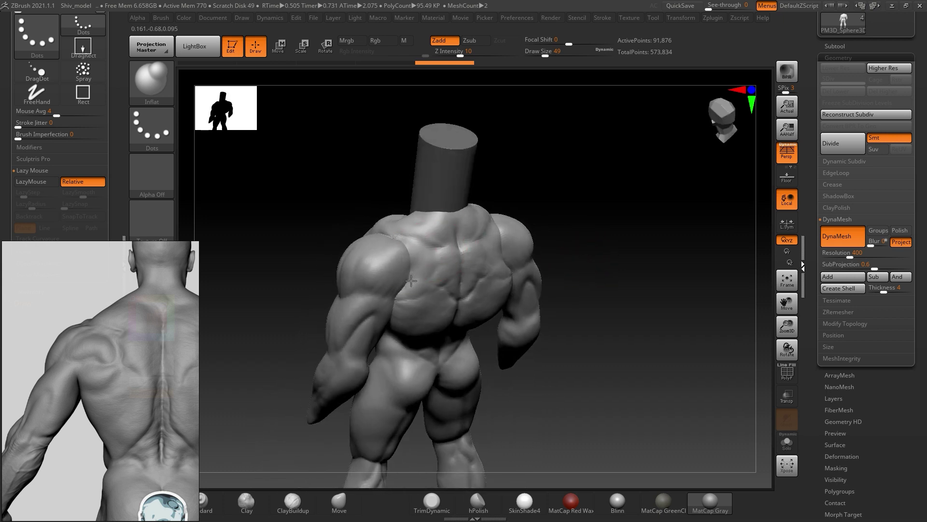
mouse_move(588, 239)
left_mouse_down()
mouse_move(610, 265)
mouse_move(527, 266)
left_mouse_up()
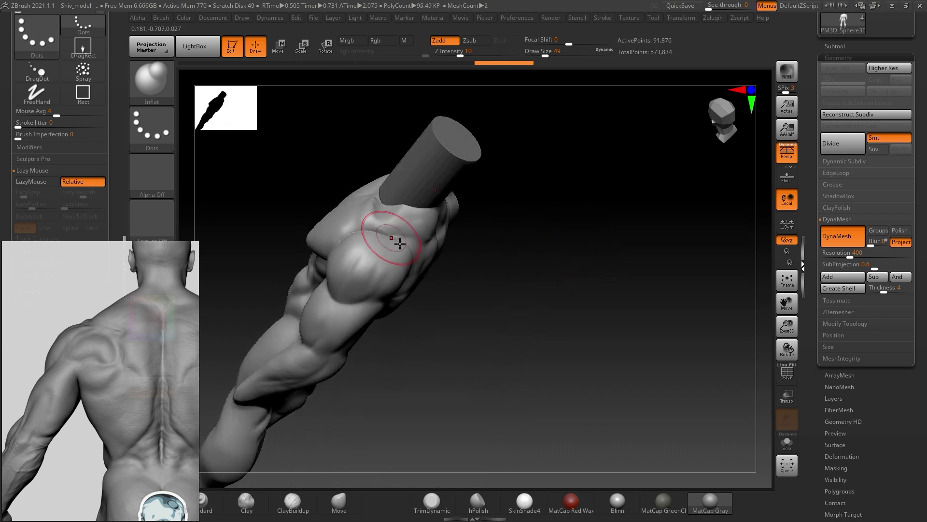
left_click(433, 504)
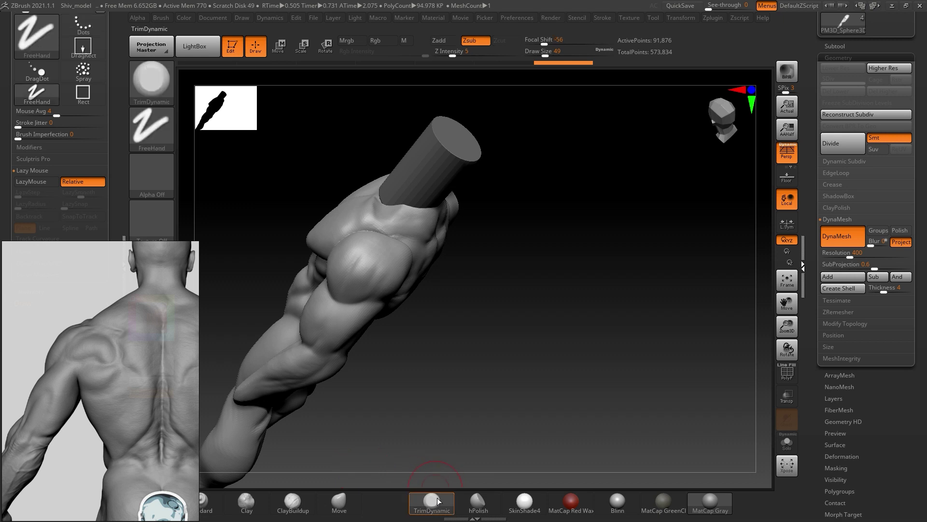
- Lightly trim the deltoid top and the shoulder-chest seam with TrimDynamic
mouse_move(510, 214)
left_mouse_down()
mouse_move(356, 213)
mouse_move(410, 287)
mouse_move(439, 262)
left_mouse_up()
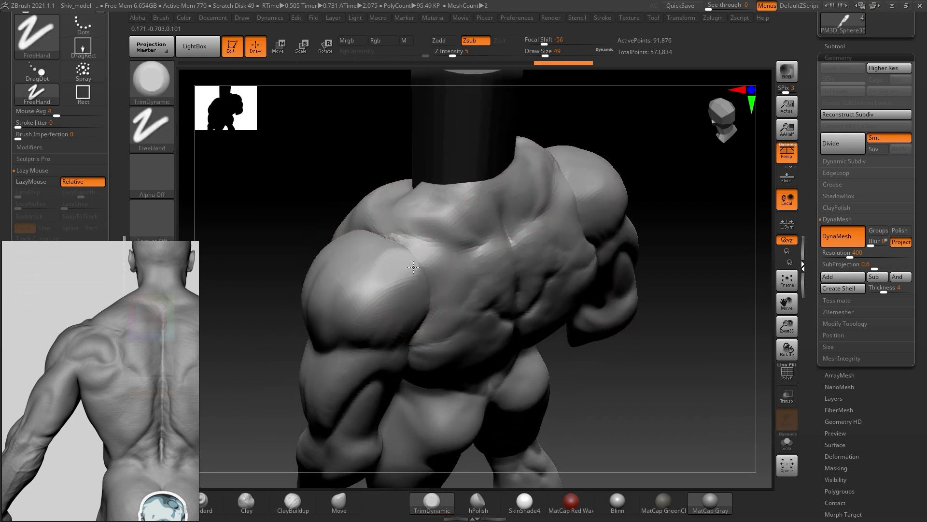
left_click_drag(447, 278, 451, 285)
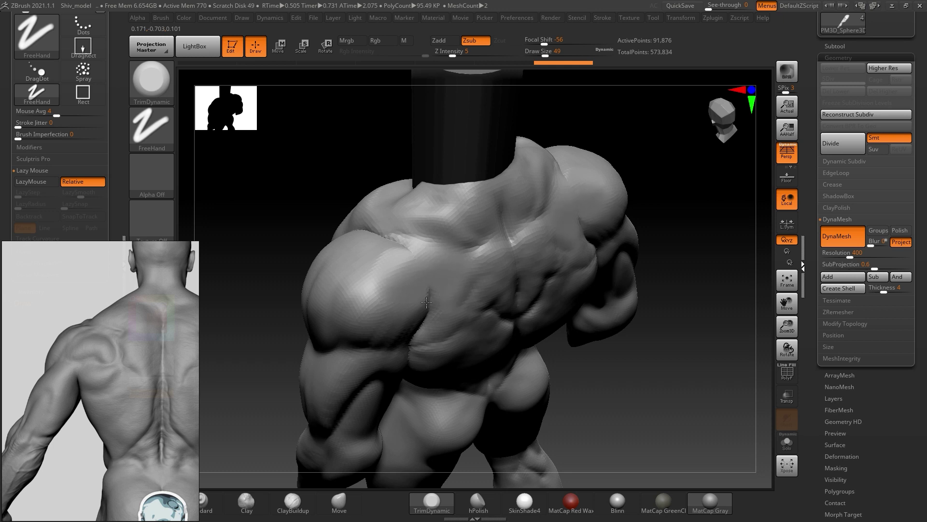
left_click_drag(444, 290, 404, 238)
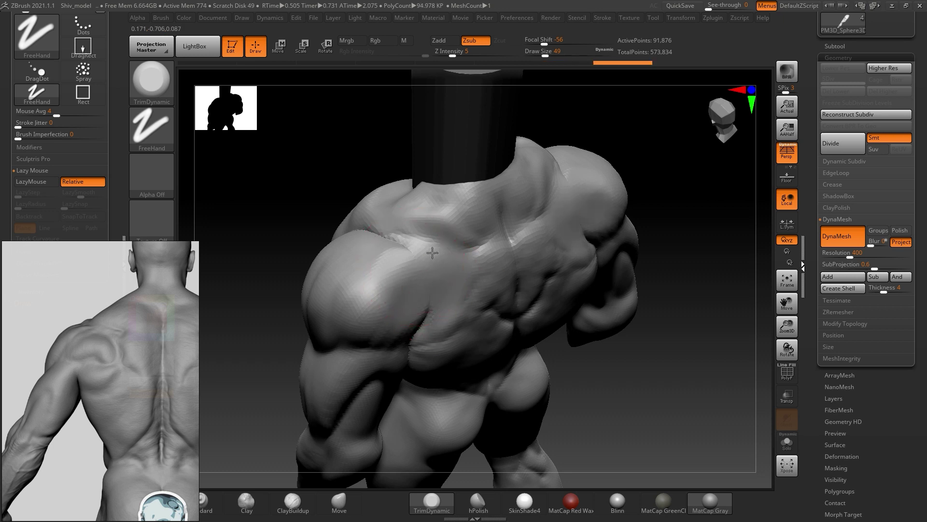
mouse_move(368, 249)
right_mouse_down()
mouse_move(346, 242)
mouse_move(393, 245)
mouse_move(509, 331)
right_mouse_up()
mouse_move(467, 263)
right_mouse_down()
mouse_move(500, 250)
mouse_move(436, 261)
mouse_move(482, 221)
mouse_move(424, 245)
right_mouse_up()
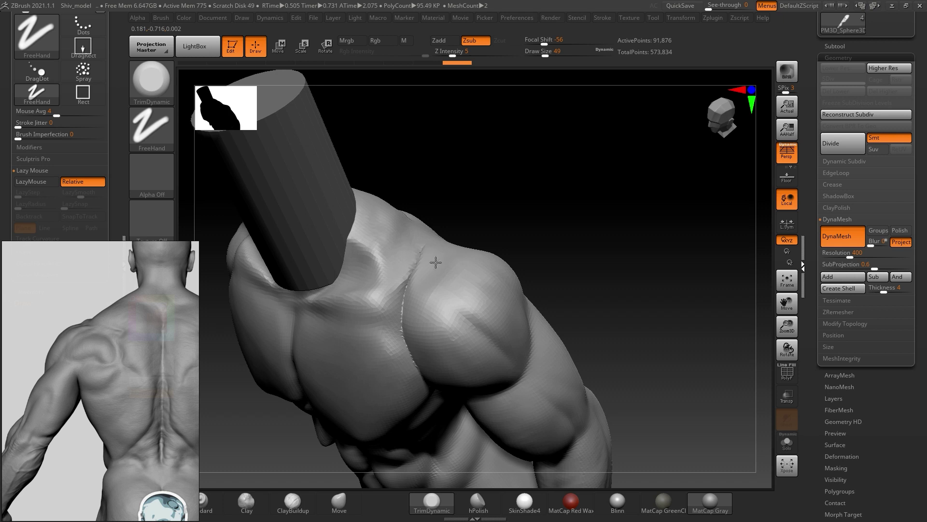
mouse_move(538, 242)
right_mouse_down("shift")
mouse_move(545, 218)
mouse_move(434, 229)
right_mouse_up("shift")
mouse_move(602, 252)
right_mouse_down()
mouse_move(604, 211)
mouse_move(618, 194)
right_mouse_up()
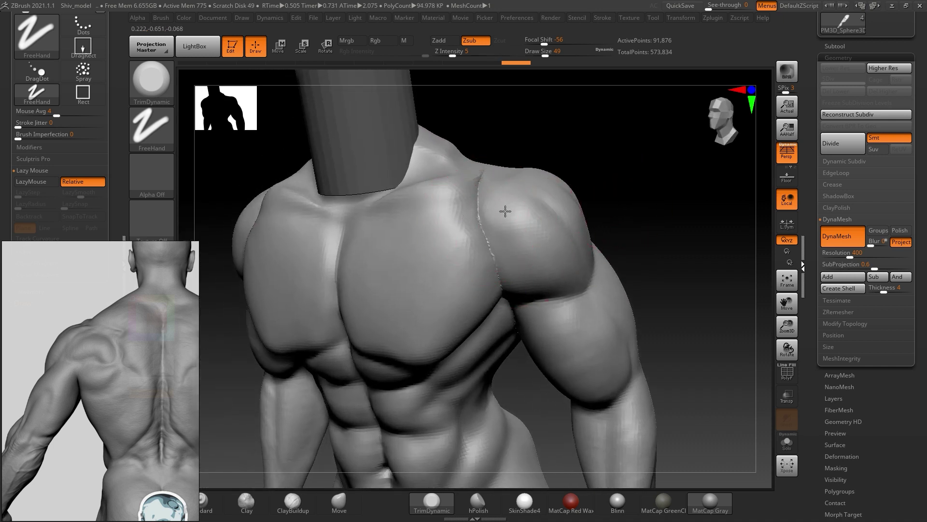
left_click_drag(502, 209, 492, 207)
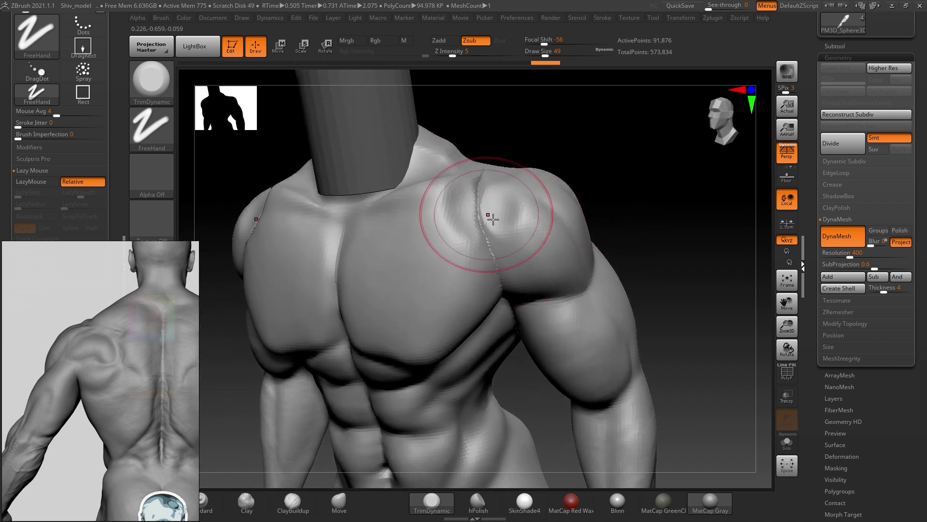
- Reduce the brush Draw Size to 14 and raise Z Intensity to 24
key("s")
left_click_drag(502, 217, 488, 211)
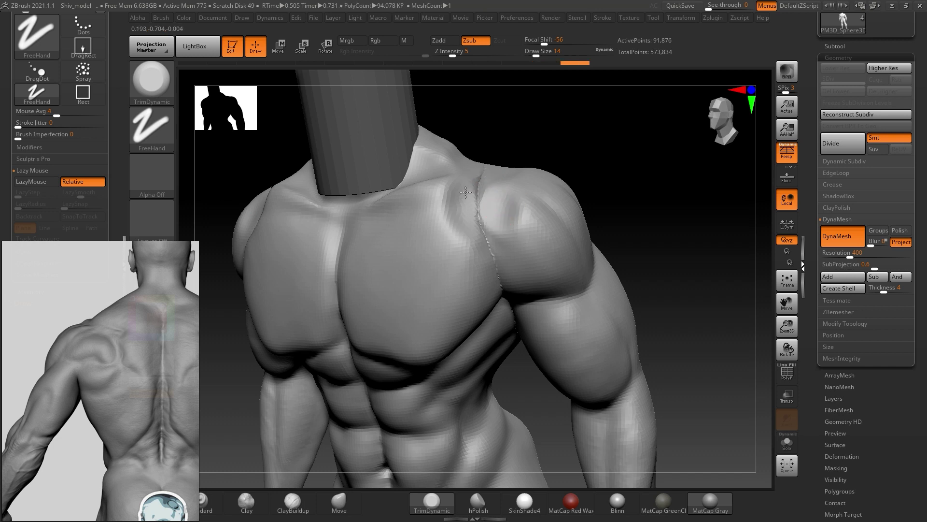
key("space")
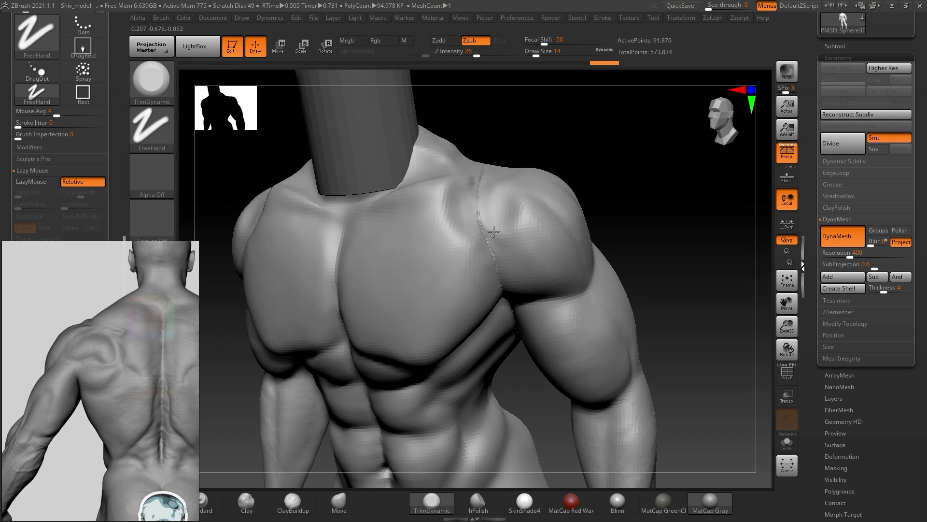
- Carve a trim stroke on the back of the shoulder, comparing it with undo and redo
right_click_drag(498, 259, 600, 230)
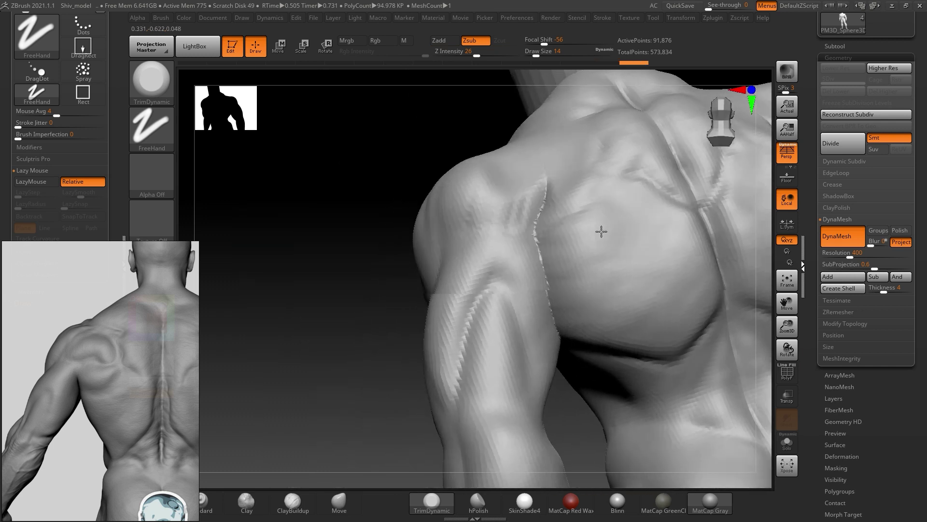
right_click_drag(439, 213, 370, 289, "shift")
left_click_drag(478, 211, 502, 223)
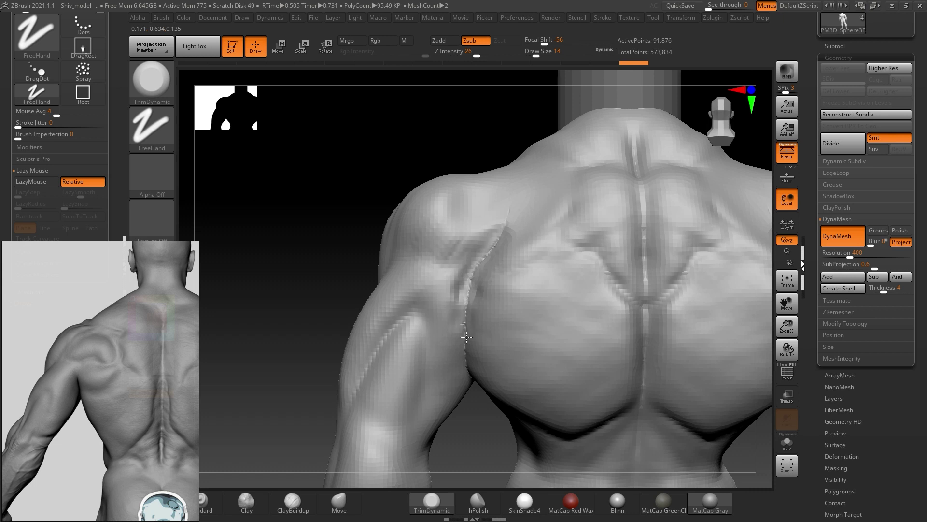
key("ctrl+z")
key("ctrl+shift+z")
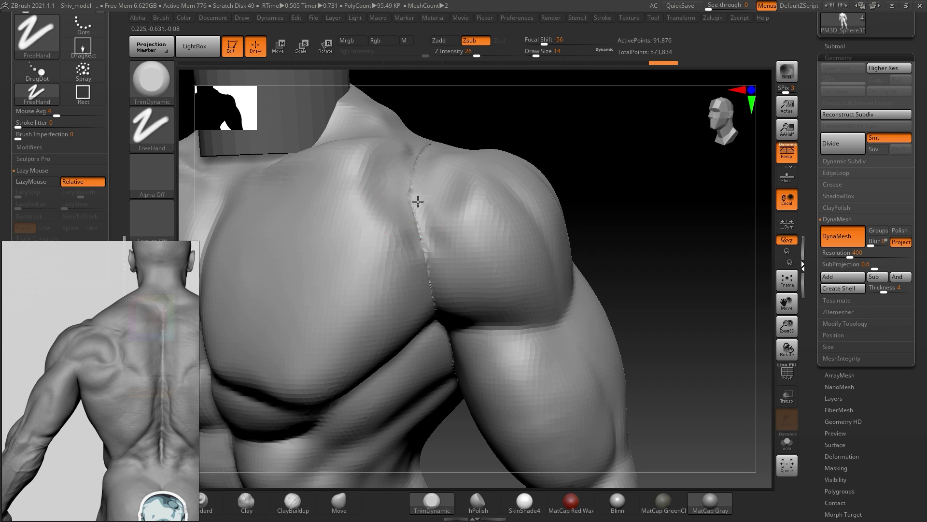
key("ctrl+z")
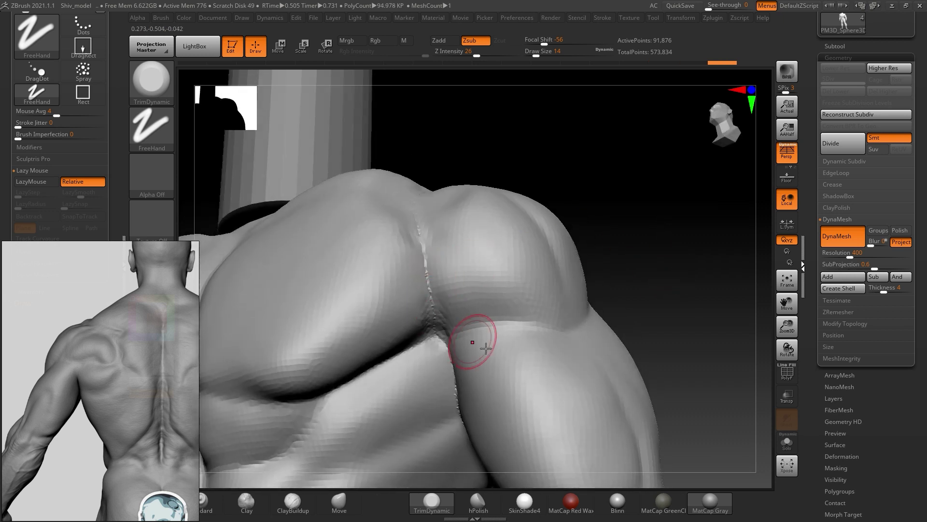
right_click_drag(466, 331, 635, 280)
key("ctrl+shift+z")
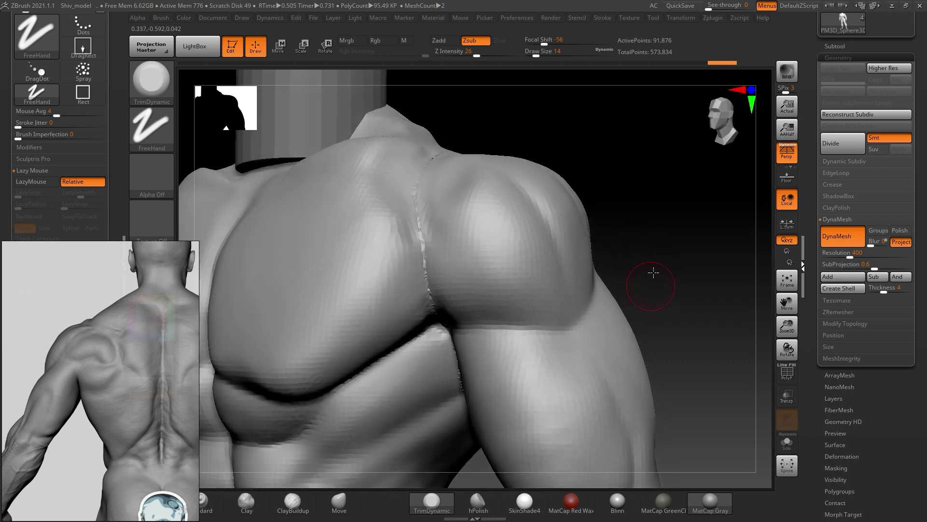
- Smooth the deltoid, then return to the front and trim a spot on the upper chest
key("shift")
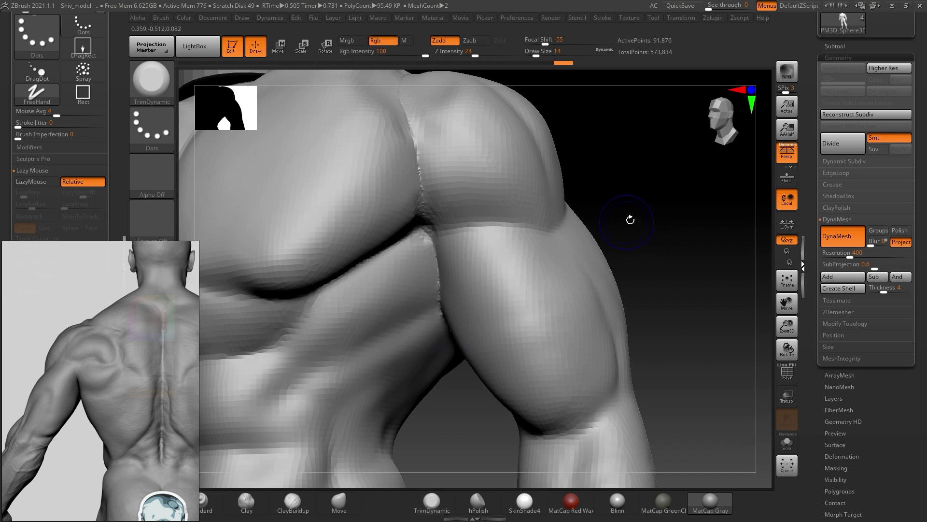
left_click_drag(631, 215, 632, 235)
key("ctrl+z")
key("ctrl+shift+z")
key("ctrl+shift+z")
mouse_move(554, 236)
left_mouse_down()
mouse_move(562, 262)
mouse_move(601, 228)
mouse_move(592, 252)
mouse_move(590, 212)
mouse_move(383, 254)
left_mouse_up()
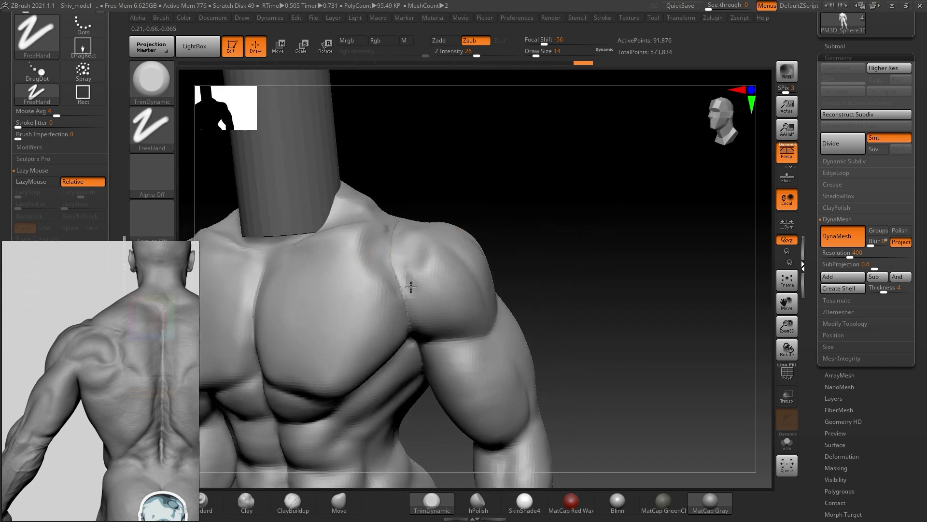
left_click_drag(603, 193, 667, 197)
left_click(498, 243)
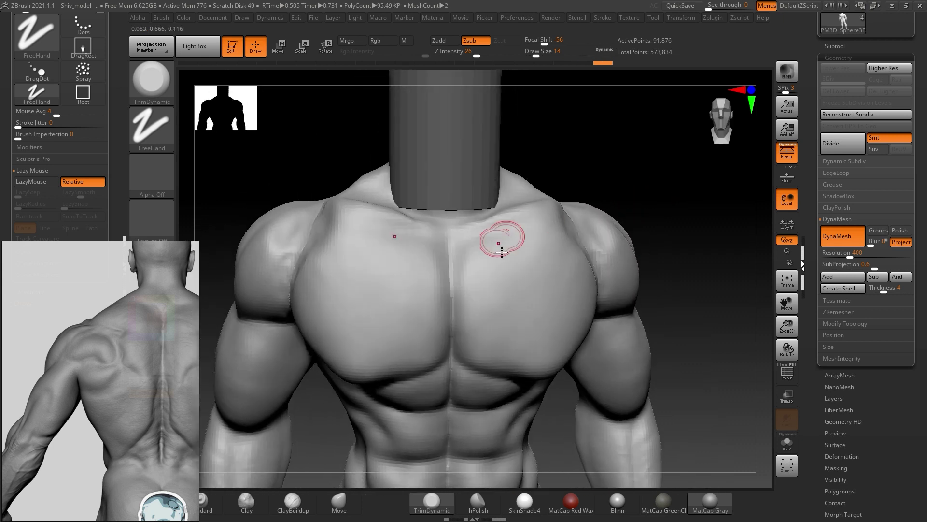
- Enlarge the brush to size 20 and smooth the crease at the front of the armpit
key("f")
mouse_move(594, 143)
left_mouse_down()
mouse_move(618, 198)
mouse_move(642, 224)
mouse_move(594, 193)
mouse_move(654, 217)
left_mouse_up()
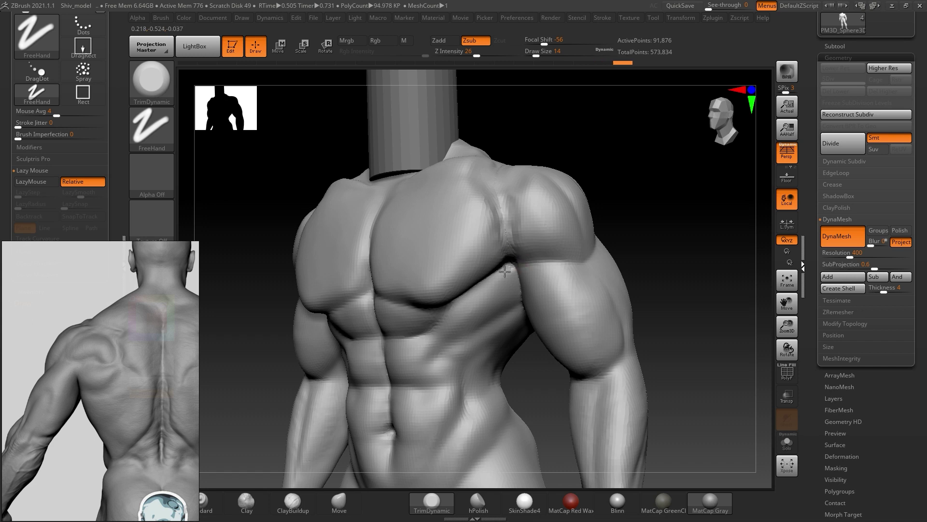
left_click_drag(666, 248, 647, 319)
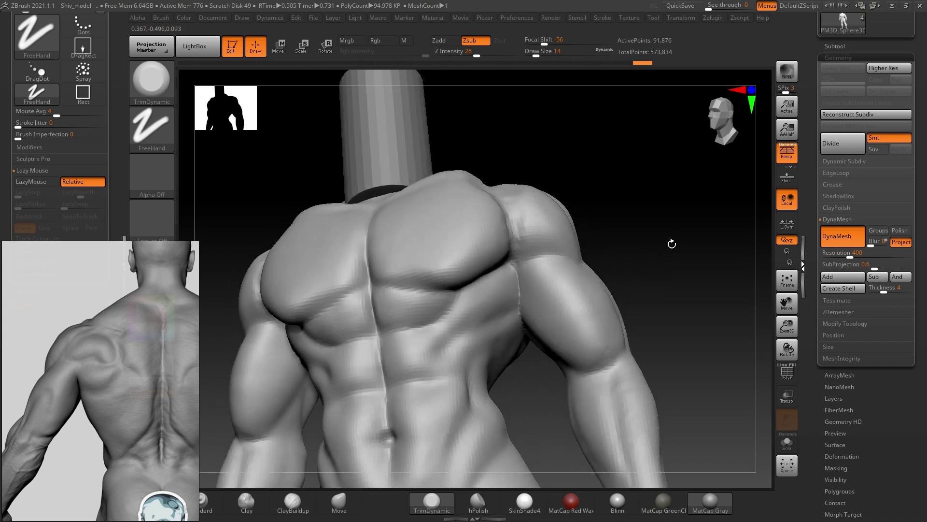
key("alt")
left_click_drag(676, 269, 559, 237)
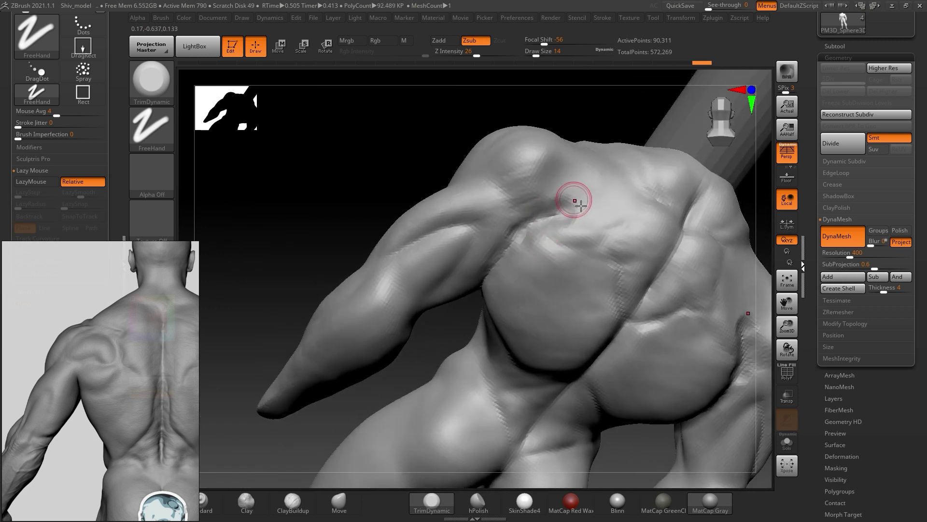
key("s")
left_click_drag(567, 206, 577, 205)
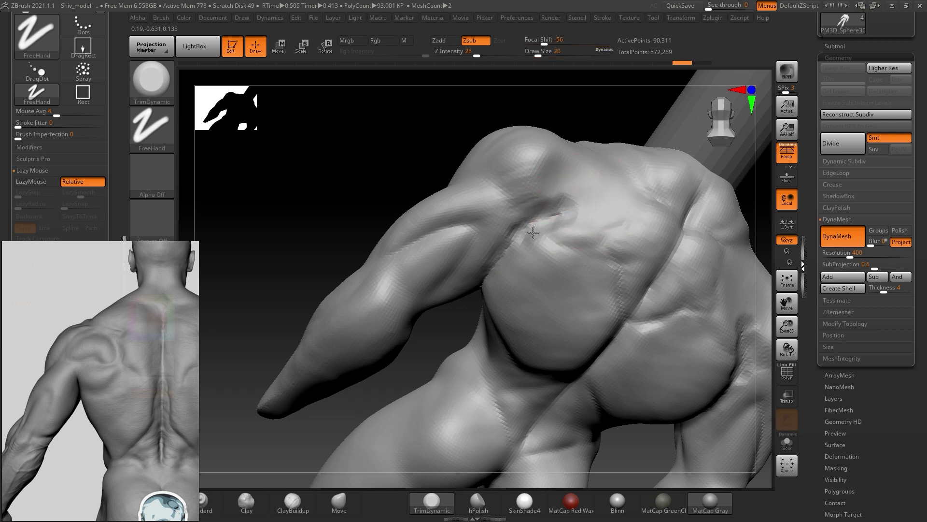
mouse_move(321, 211)
left_mouse_down()
mouse_move(325, 158)
mouse_move(476, 193)
left_mouse_up()
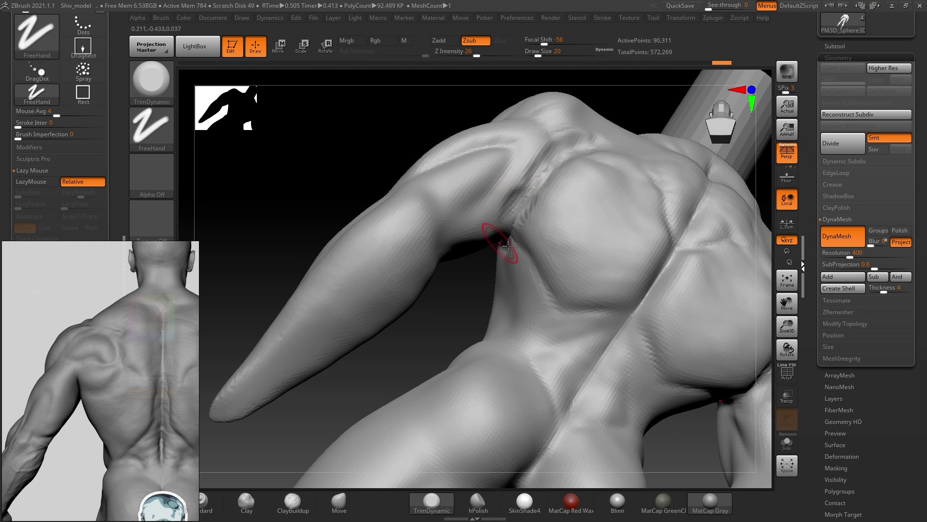
- Toggle the PolyF polygroup wireframe and isolate the shoulder cap polygroup
mouse_move(324, 179)
left_mouse_down("shift")
mouse_move(385, 260)
mouse_move(441, 242)
mouse_move(410, 245)
left_mouse_up("shift")
key("shift+f")
key("shift+f")
left_click_drag(669, 191, 644, 227)
key("shift+f")
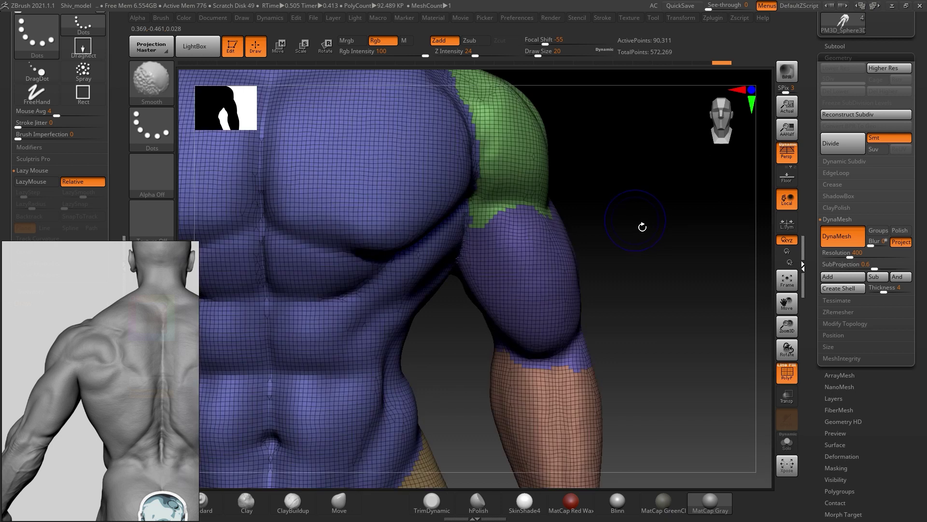
key("shift+f")
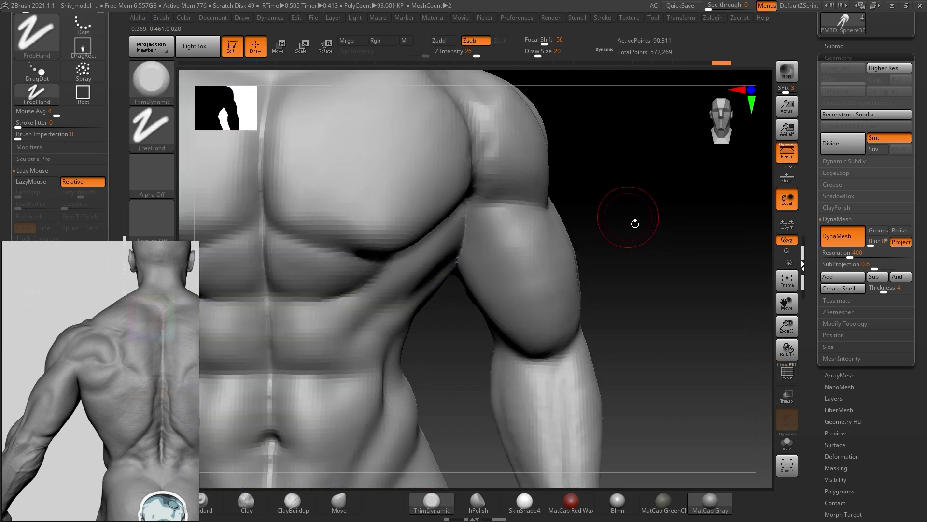
left_click_drag(637, 217, 685, 176)
left_click(593, 241, "ctrl+shift")
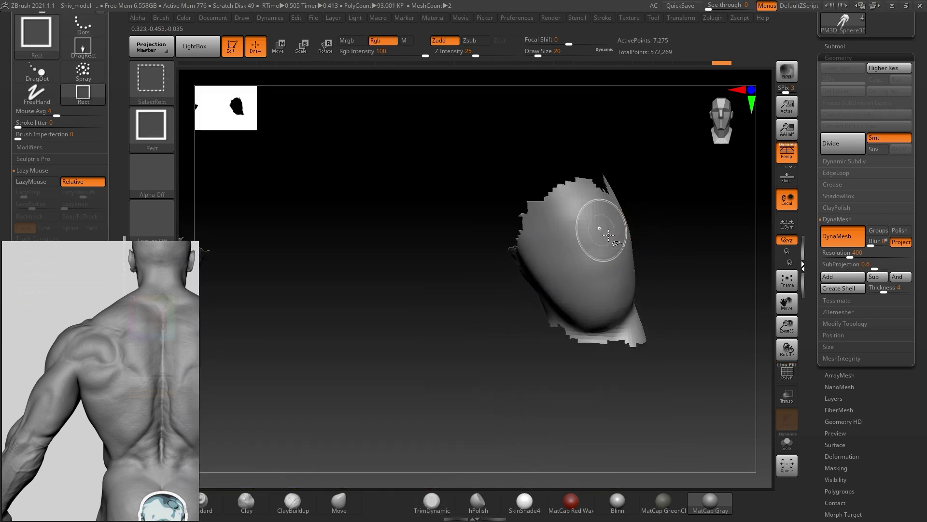
key("shift+f")
left_click(658, 214, "ctrl+shift")
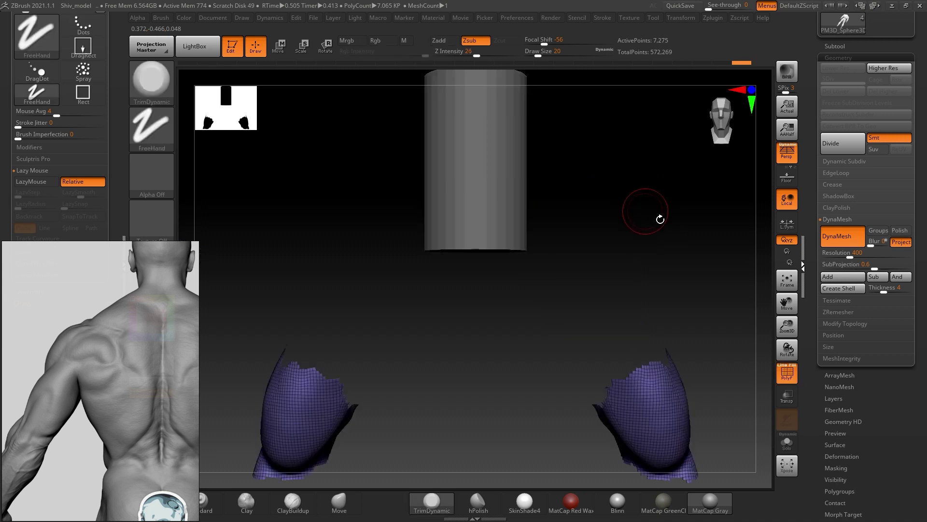
left_click_drag(660, 219, 640, 141)
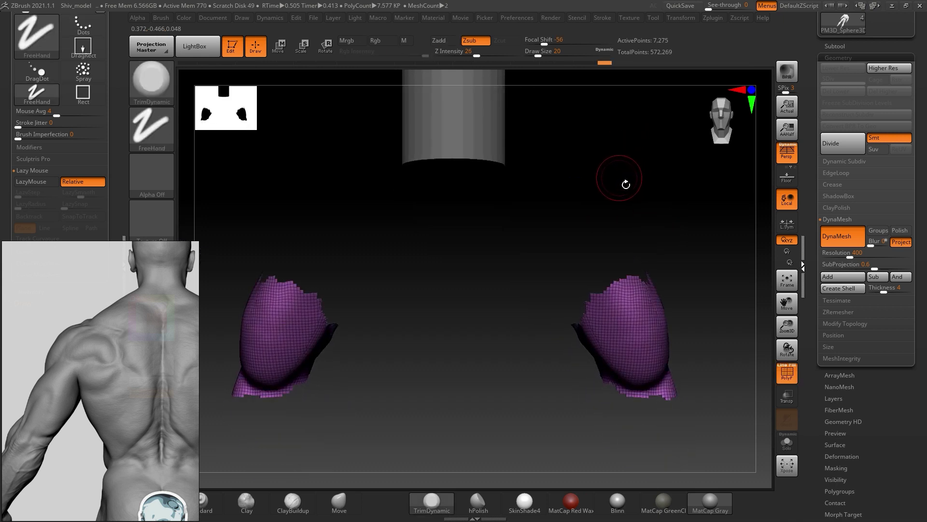
key("shift+f")
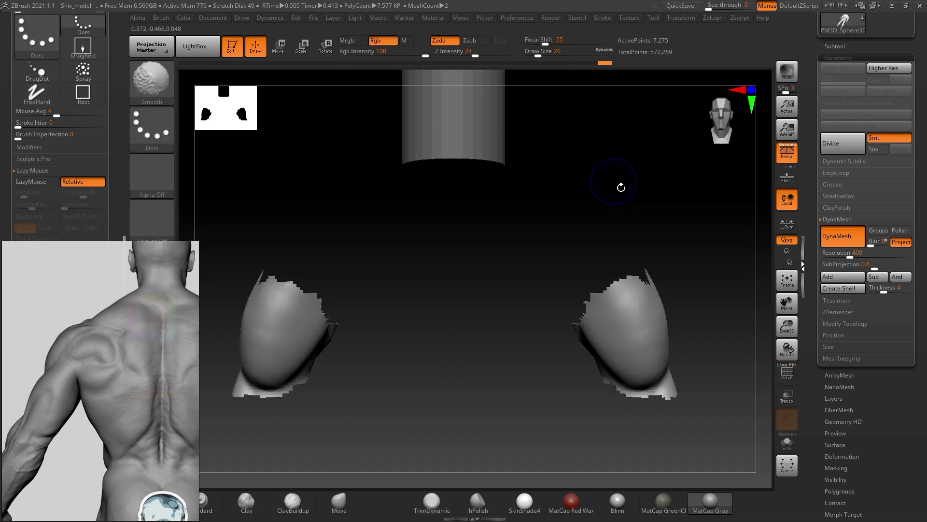
key("shift+f")
left_click(639, 192, "ctrl+shift")
mouse_move(668, 178)
left_mouse_down("alt")
mouse_move(619, 157)
mouse_move(561, 153)
mouse_move(634, 190)
mouse_move(586, 192)
mouse_move(594, 221)
mouse_move(528, 221)
mouse_move(621, 215)
mouse_move(630, 202)
left_mouse_up("alt")
key("shift+f")
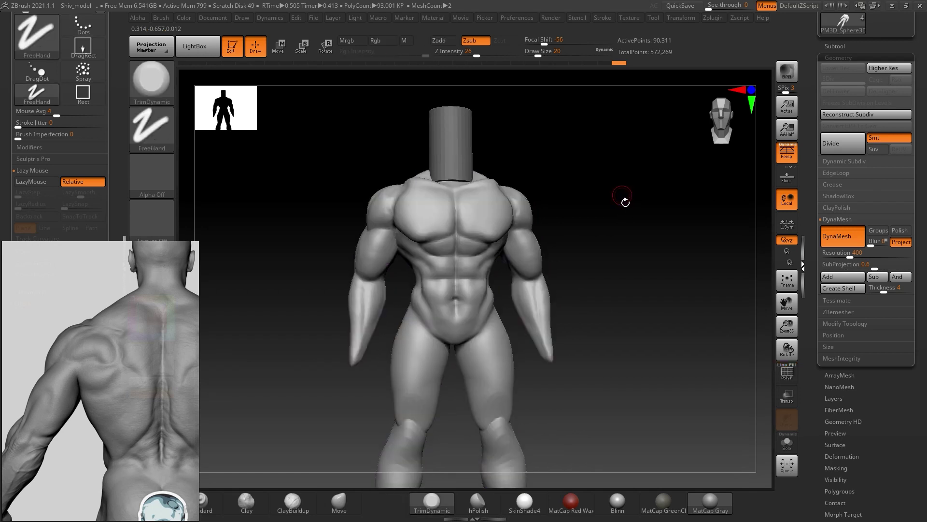
- Switch to ClayBuildup at draw size 29 and frame the chest and shoulder
scroll(625, 201, "up", 5)
scroll(673, 207, "up", 3)
mouse_move(633, 203)
left_mouse_down()
mouse_move(623, 205)
mouse_move(654, 200)
mouse_move(641, 209)
mouse_move(652, 201)
mouse_move(590, 172)
left_mouse_up()
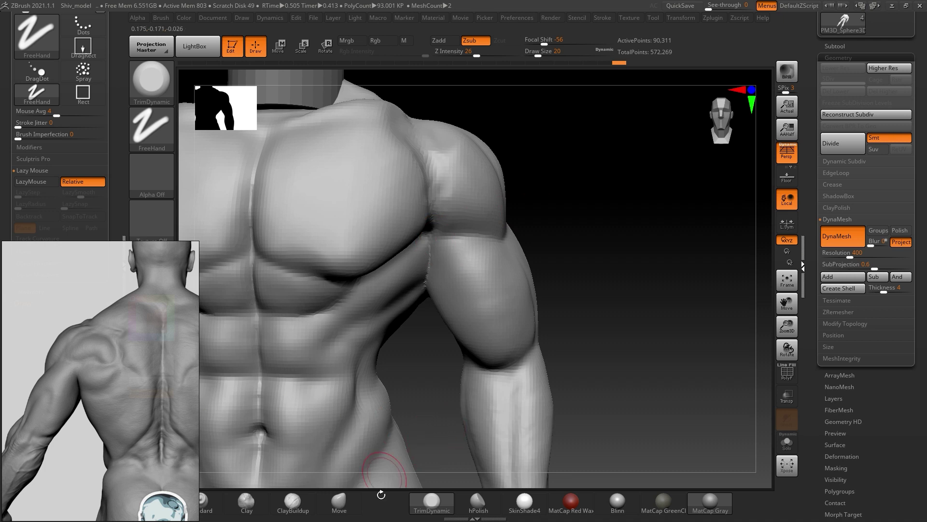
left_click(307, 497)
key("s")
left_click_drag(546, 188, 560, 188)
left_click_drag(606, 159, 595, 203)
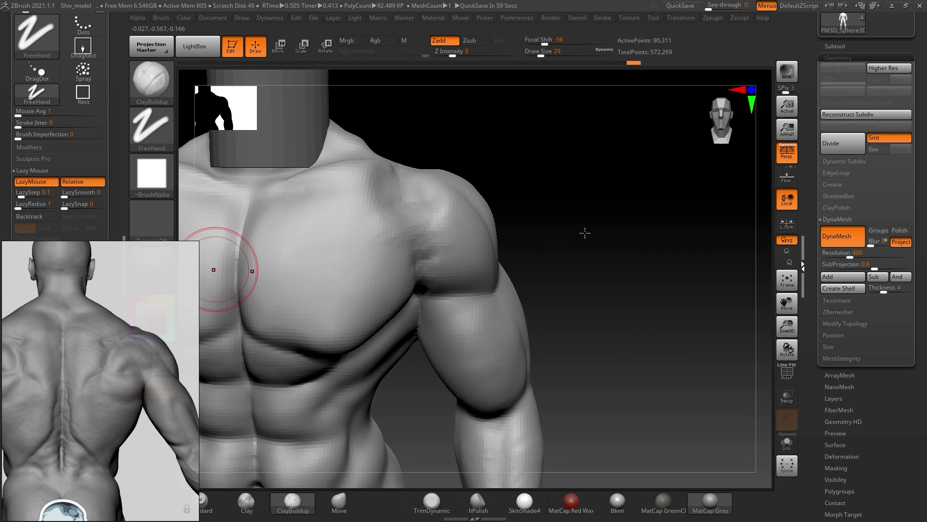
- Orbit to the back and try a clay stroke on the rear shoulder, then undo it
left_click_drag(585, 232, 512, 239)
mouse_move(282, 210)
left_mouse_down()
mouse_move(308, 196)
mouse_move(222, 199)
left_mouse_up()
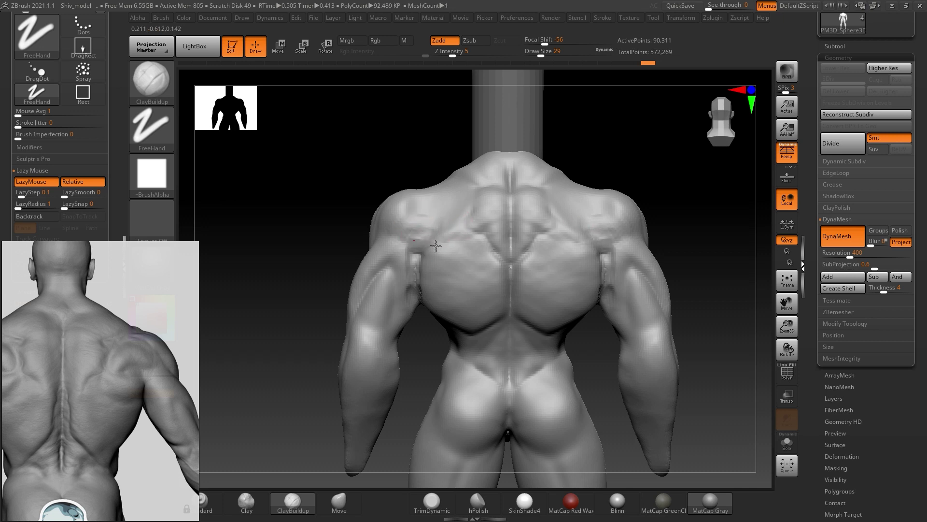
left_click_drag(449, 239, 421, 240)
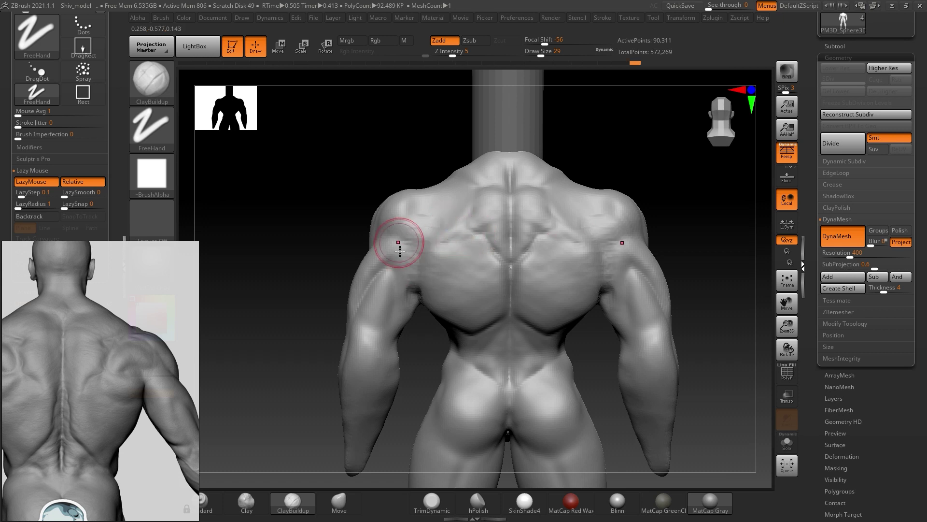
key("ctrl+z")
- Smooth and lightly resculpt the left armpit, blending it into the upper back
mouse_move(310, 242)
left_mouse_down()
mouse_move(316, 230)
mouse_move(447, 226)
left_mouse_up()
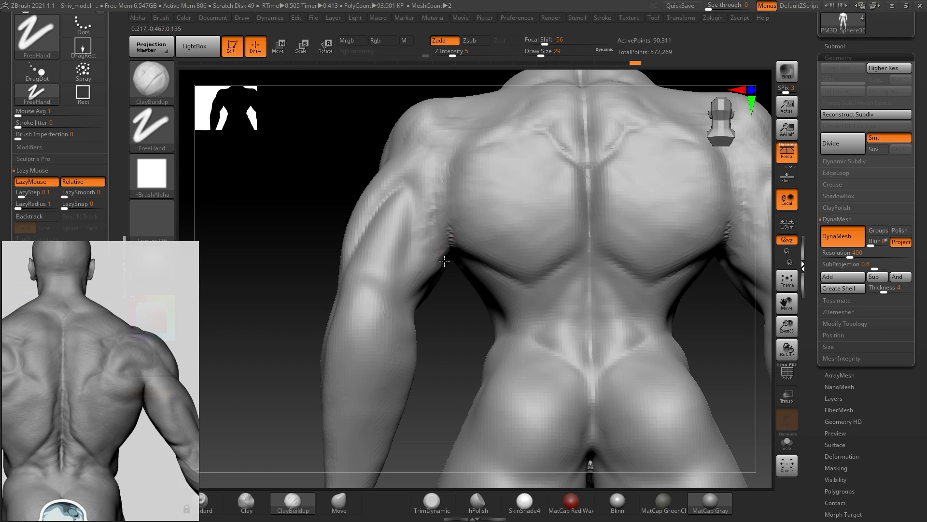
left_click_drag(458, 239, 423, 266, "shift")
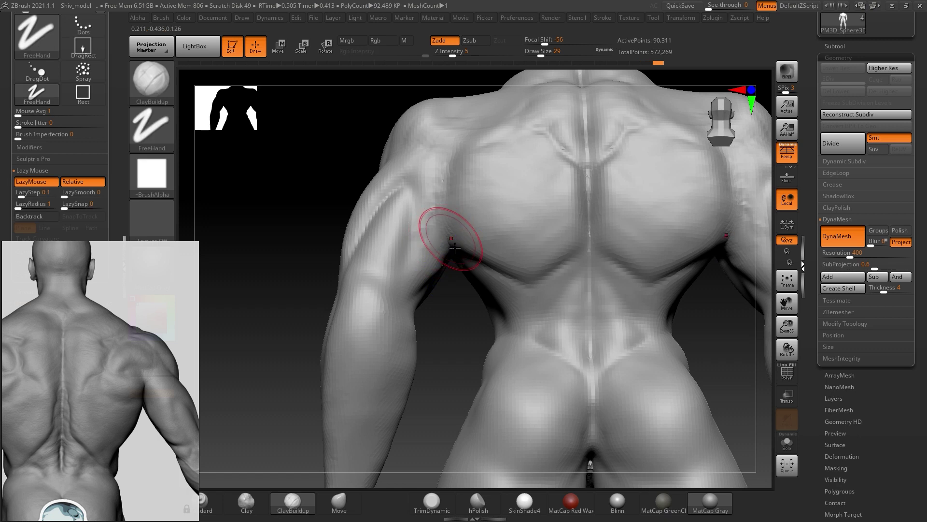
left_click_drag(438, 235, 440, 230)
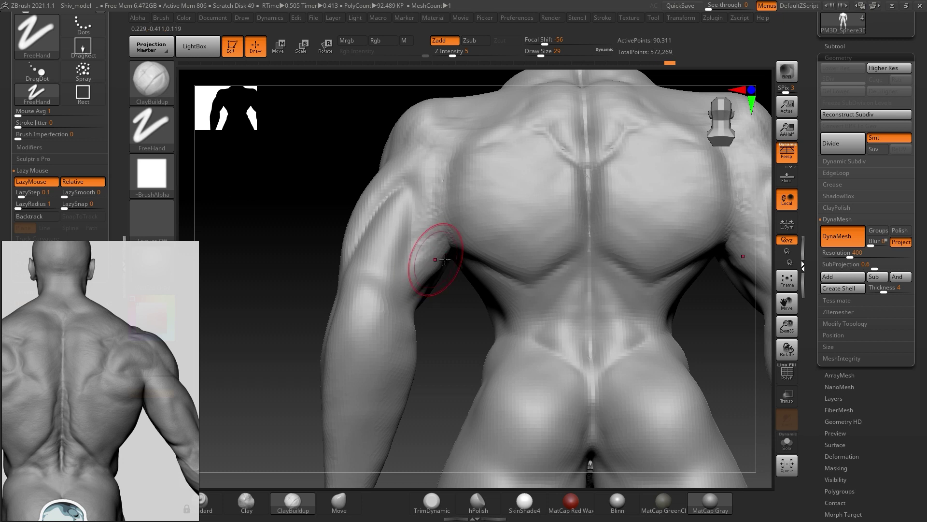
left_click_drag(425, 247, 426, 238)
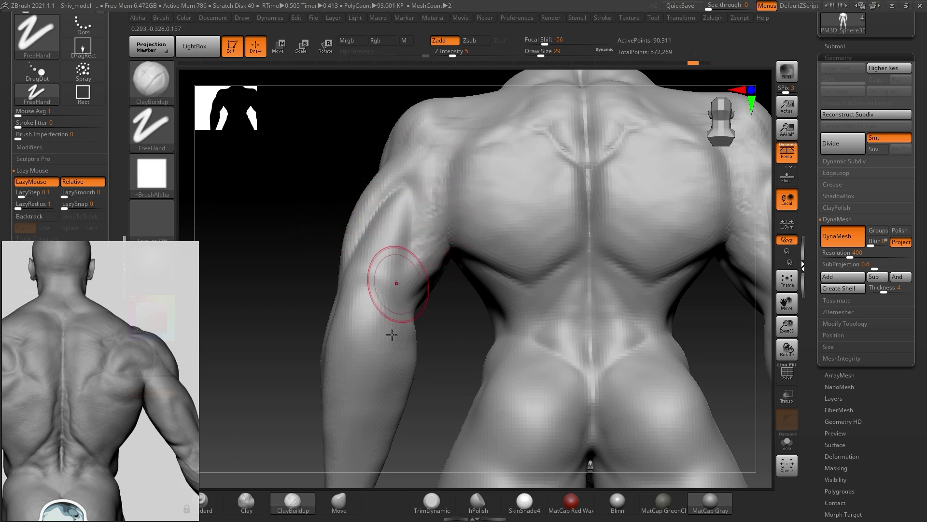
mouse_move(321, 207)
left_mouse_down()
mouse_move(311, 211)
mouse_move(307, 253)
left_mouse_up()
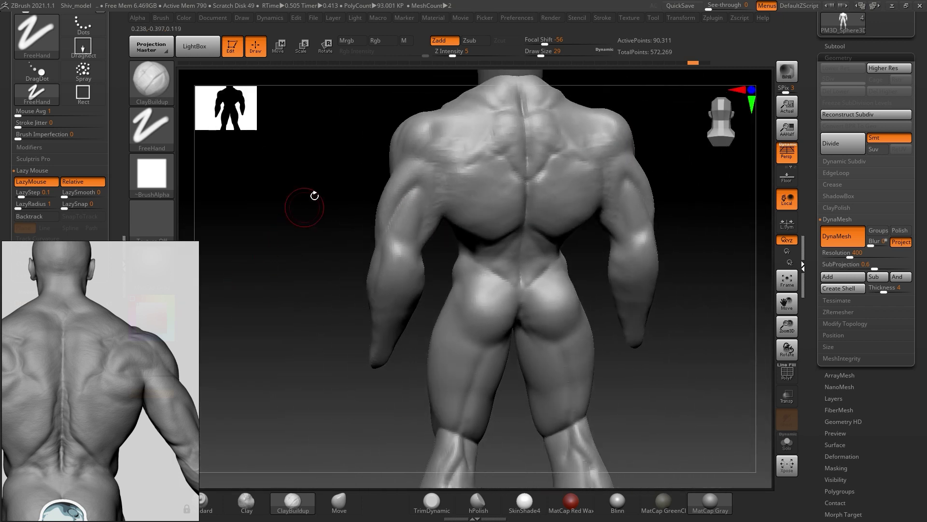
- Reshape and smooth the creased left shoulder blade
left_click_drag(414, 293, 420, 348)
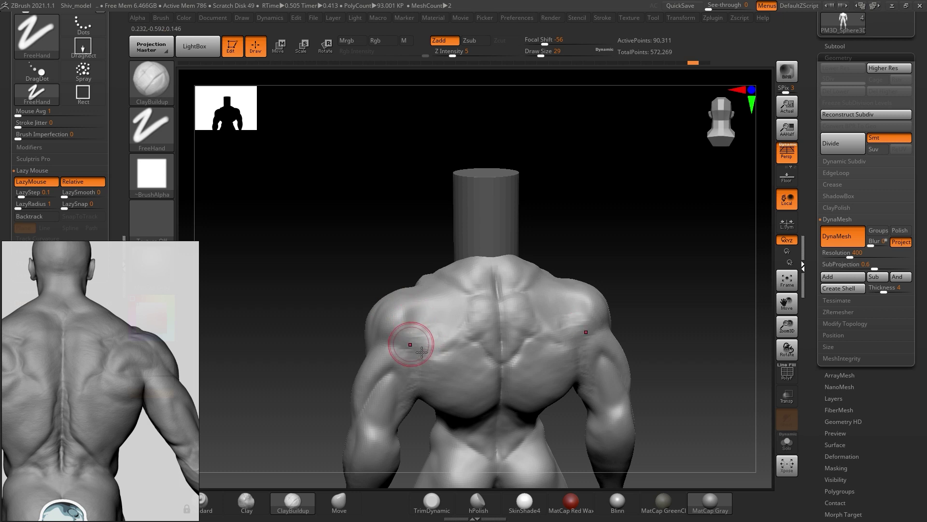
left_click_drag(426, 318, 416, 328, "shift")
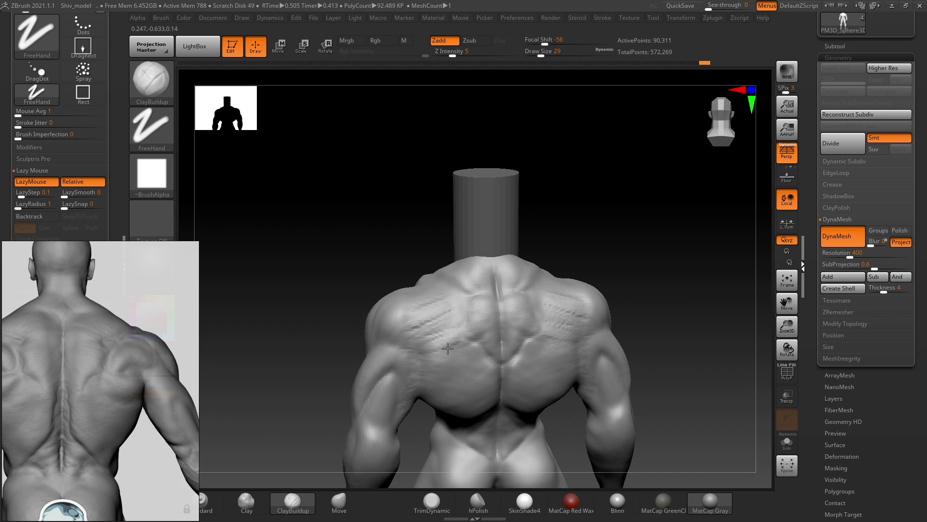
mouse_move(321, 285)
left_mouse_down()
mouse_move(333, 265)
mouse_move(399, 271)
left_mouse_up()
mouse_move(484, 267)
left_mouse_down("alt")
mouse_move(508, 246)
mouse_move(505, 265)
mouse_move(499, 259)
left_mouse_up("alt")
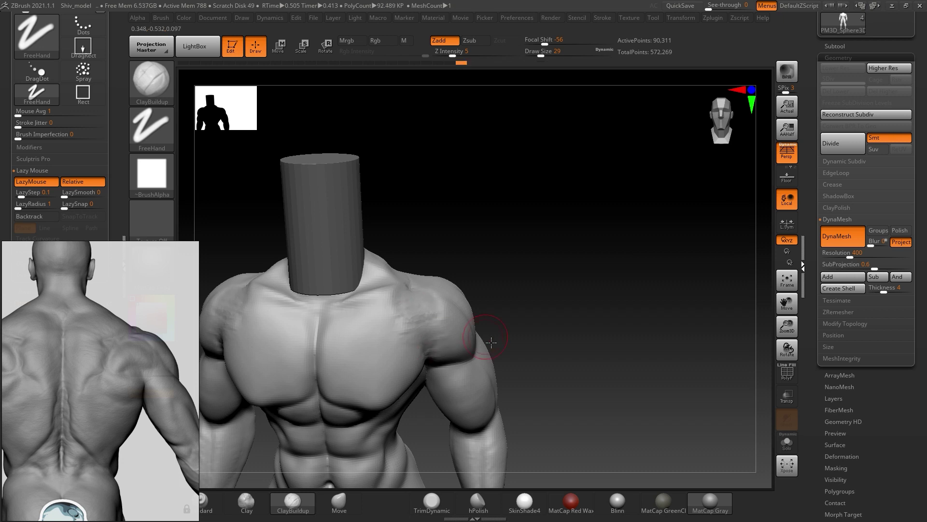
mouse_move(526, 226)
left_mouse_down()
mouse_move(538, 201)
mouse_move(563, 217)
mouse_move(551, 213)
mouse_move(498, 270)
left_mouse_up()
- Lightly build up the shoulder and smooth the upper back from a straight back view
key("shift")
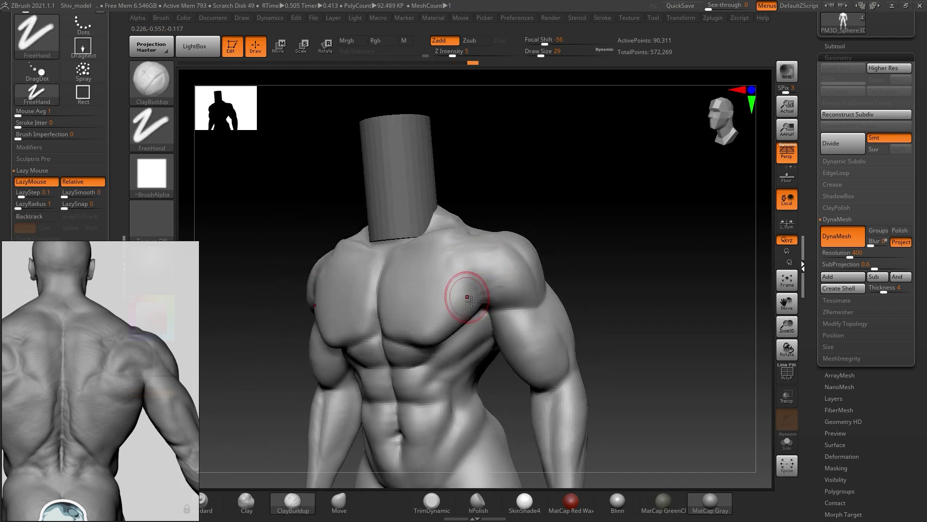
mouse_move(599, 231)
left_mouse_down()
mouse_move(610, 221)
mouse_move(606, 245)
mouse_move(581, 209)
mouse_move(604, 245)
mouse_move(605, 232)
mouse_move(534, 271)
left_mouse_up()
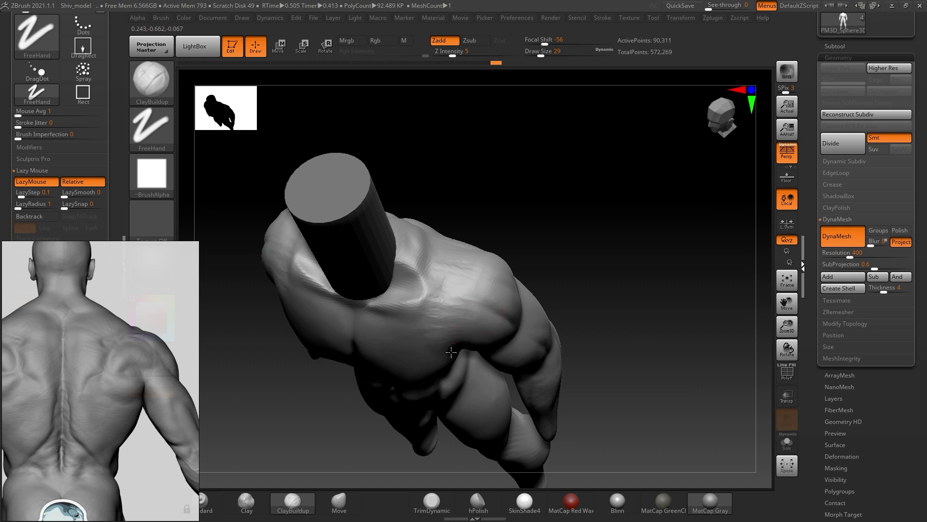
mouse_move(646, 242)
left_mouse_down()
mouse_move(658, 247)
mouse_move(671, 199)
left_mouse_up()
mouse_move(620, 302)
left_mouse_down("shift")
mouse_move(663, 245)
mouse_move(685, 286)
left_mouse_up("shift")
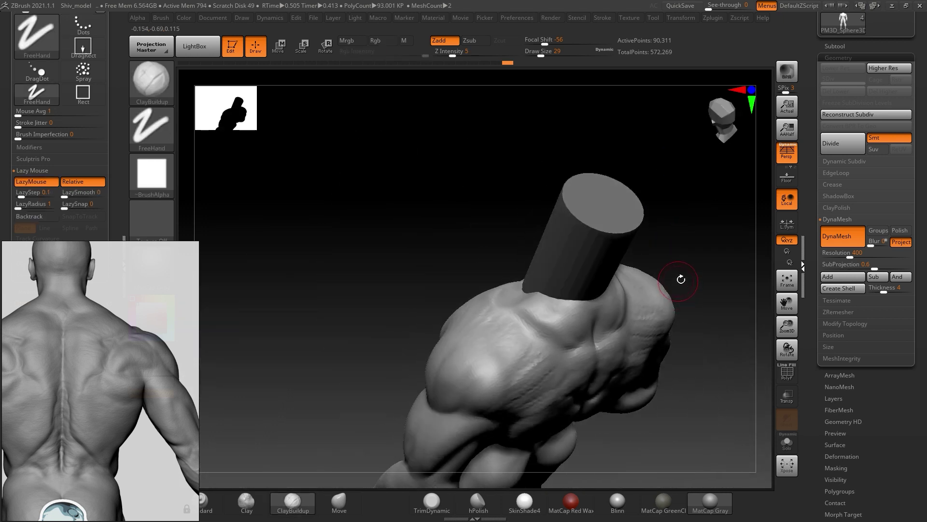
mouse_move(373, 264)
left_mouse_down("shift")
mouse_move(296, 169)
mouse_move(387, 209)
left_mouse_up("shift")
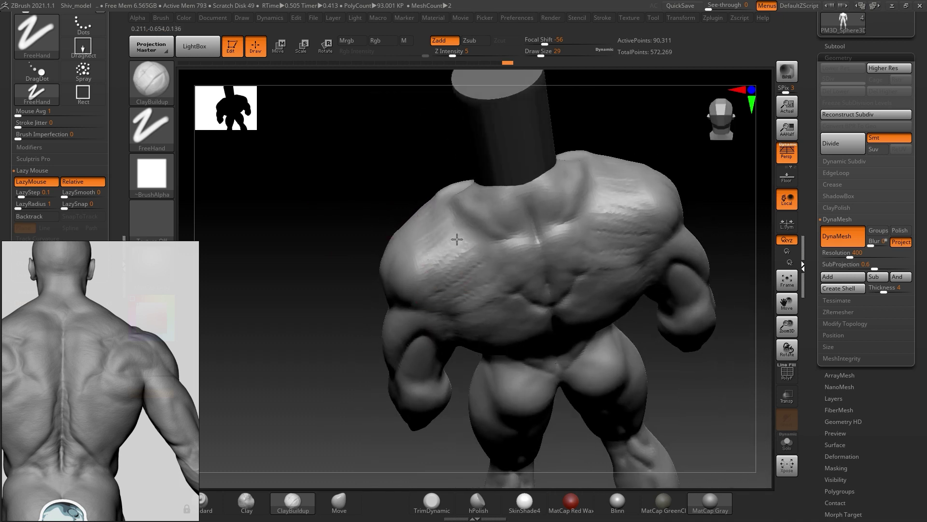
left_click_drag(347, 213, 399, 250)
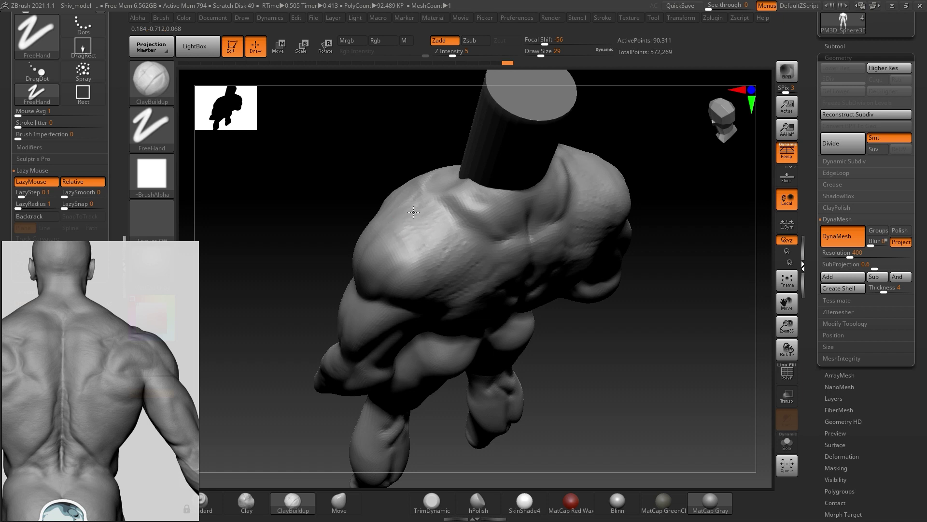
left_click_drag(408, 233, 414, 218)
mouse_move(354, 248)
left_mouse_down()
mouse_move(336, 197)
mouse_move(342, 190)
left_mouse_up()
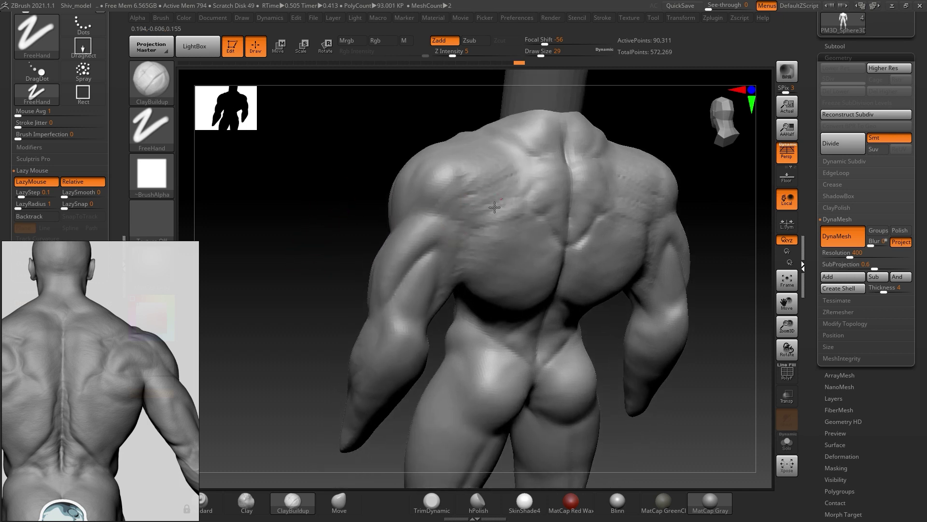
mouse_move(494, 260)
left_mouse_down("shift")
mouse_move(490, 238)
mouse_move(510, 192)
left_mouse_up("shift")
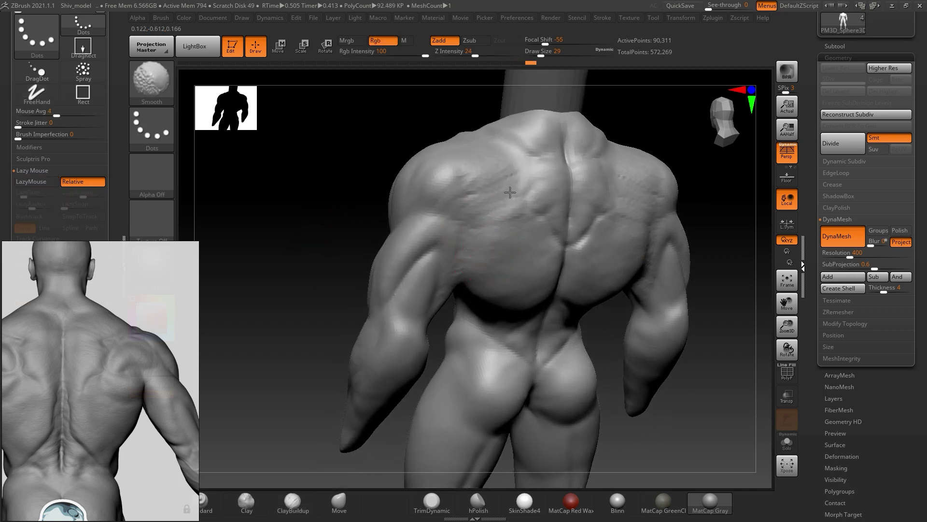
- Orbit to inspect the front of the chest and abs from several angles
right_click_drag(420, 227, 448, 260)
right_click_drag(344, 304, 364, 300, "shift")
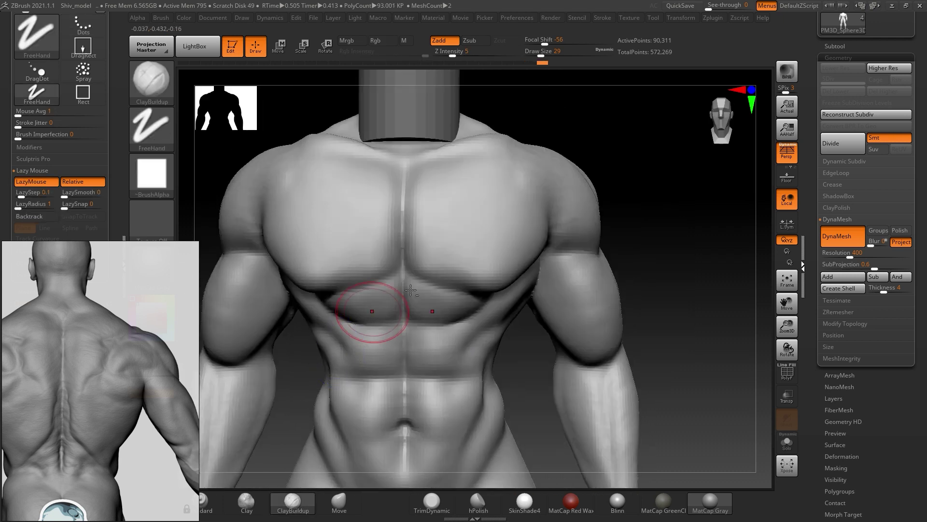
mouse_move(634, 214)
right_mouse_down("ctrl")
mouse_move(626, 228)
mouse_move(477, 253)
right_mouse_up("ctrl")
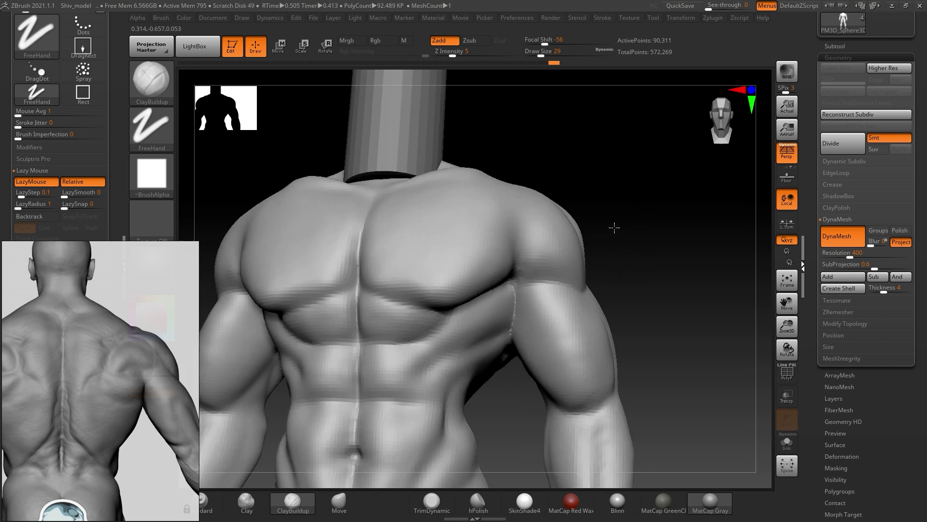
left_click_drag(614, 227, 621, 197)
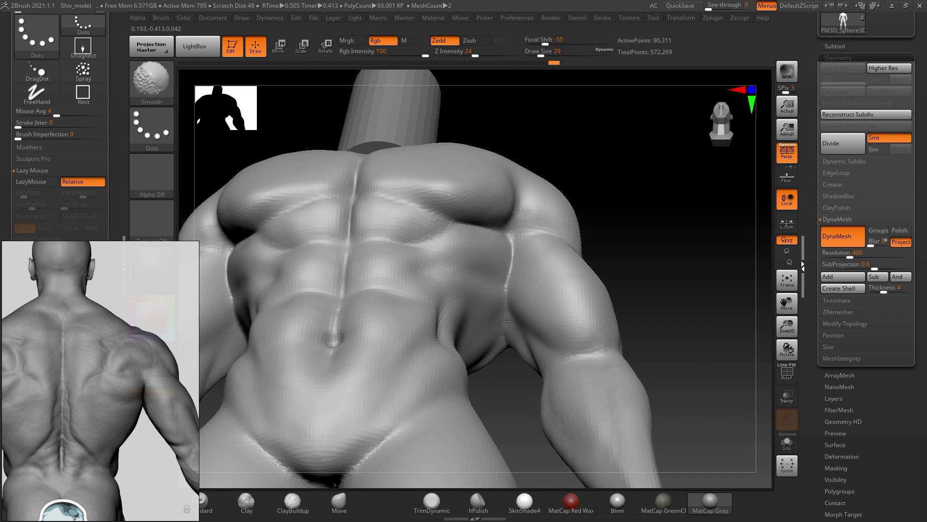
mouse_move(641, 176)
left_mouse_down()
mouse_move(627, 249)
mouse_move(669, 247)
mouse_move(637, 239)
mouse_move(659, 191)
mouse_move(631, 222)
mouse_move(656, 203)
mouse_move(646, 253)
left_mouse_up()
- Smooth the upper back beside the neck cylinder from a straight back view
mouse_move(698, 198)
left_mouse_down()
mouse_move(644, 250)
mouse_move(662, 275)
mouse_move(693, 255)
mouse_move(672, 278)
mouse_move(632, 257)
left_mouse_up()
mouse_move(596, 196)
left_mouse_down()
mouse_move(584, 207)
mouse_move(567, 190)
left_mouse_up()
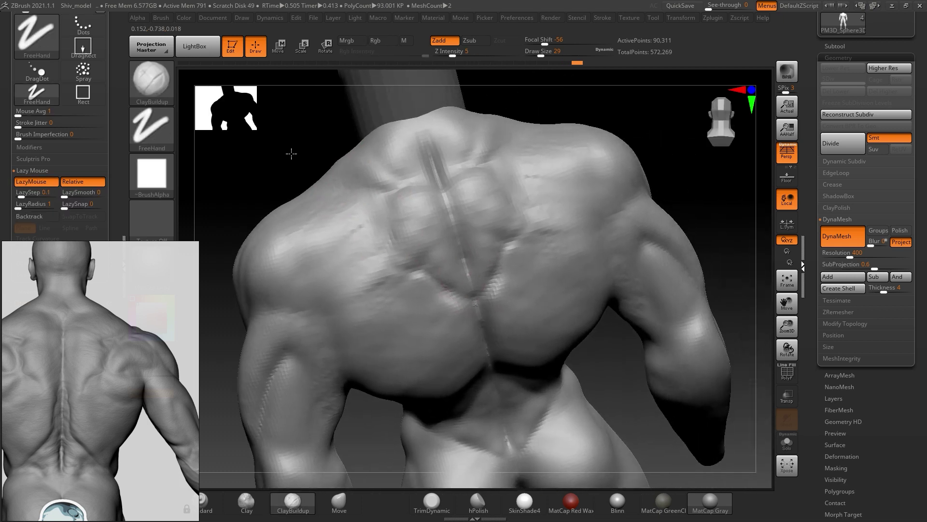
mouse_move(594, 182)
left_mouse_down("shift")
mouse_move(642, 286)
mouse_move(617, 149)
mouse_move(671, 227)
mouse_move(584, 234)
mouse_move(647, 253)
mouse_move(621, 238)
left_mouse_up("shift")
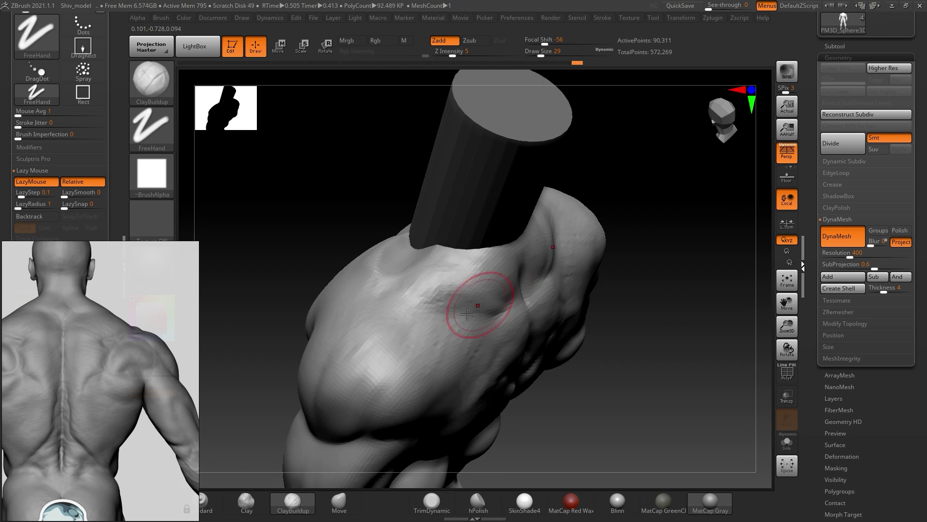
left_click_drag(472, 307, 453, 272, "shift")
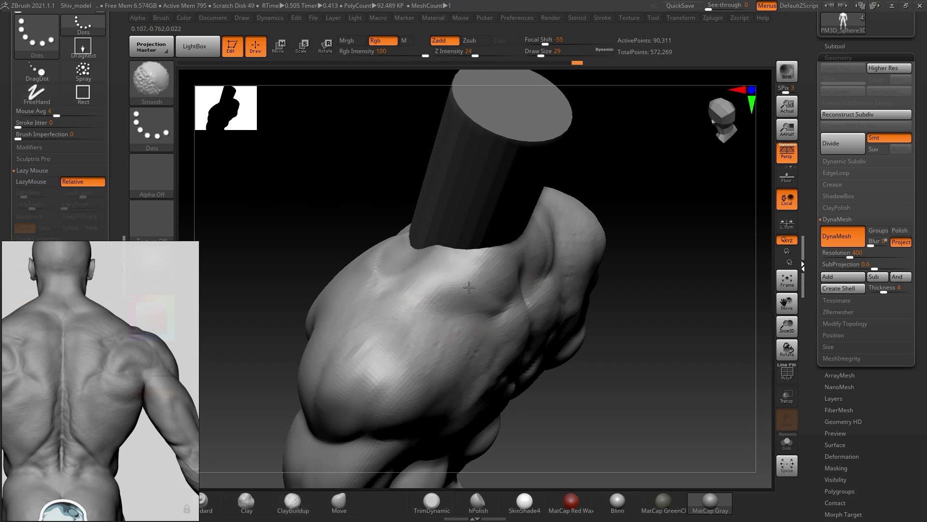
mouse_move(642, 202)
left_mouse_down()
mouse_move(662, 217)
mouse_move(688, 197)
left_mouse_up()
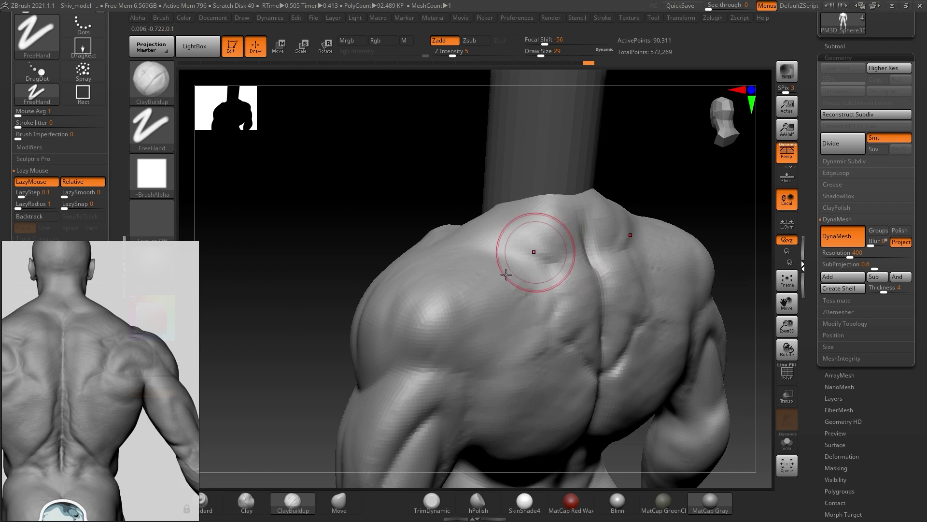
mouse_move(340, 259)
left_mouse_down()
mouse_move(652, 248)
mouse_move(662, 273)
mouse_move(559, 252)
left_mouse_up()
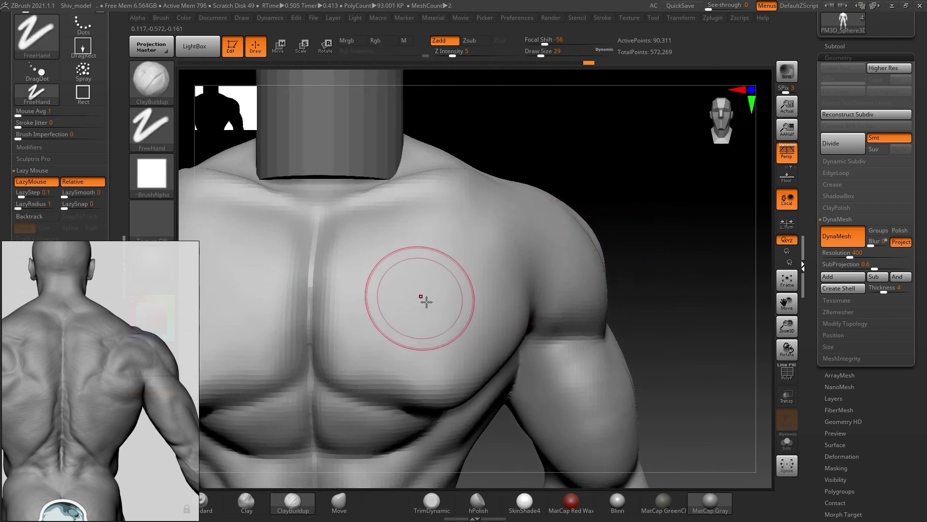
- Switch to DamStandard and try carving dents in the upper chest, then undo them
key("b")
key("d")
key("s")
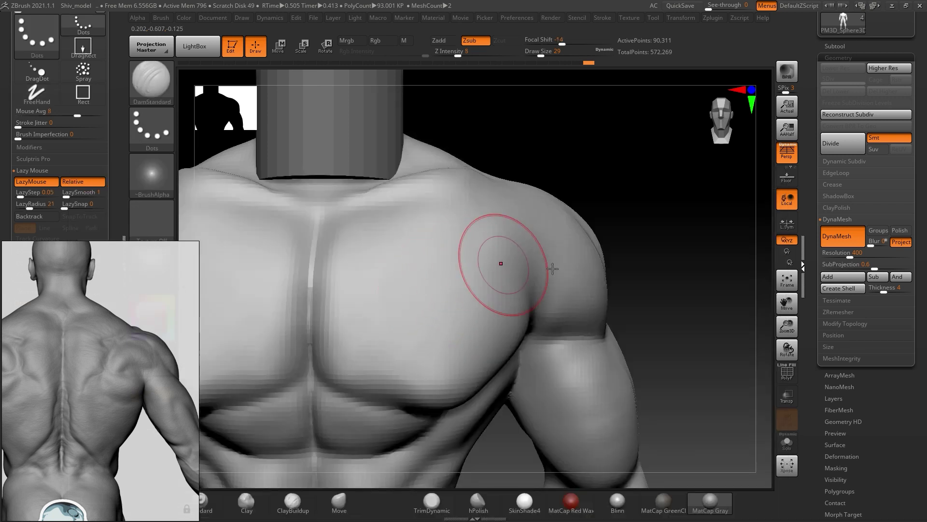
left_click_drag(691, 237, 637, 251)
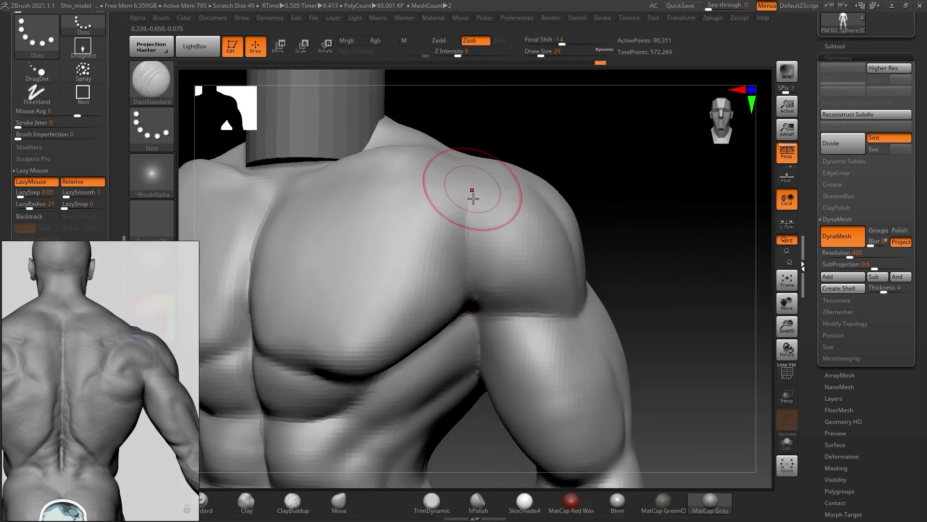
mouse_move(638, 170)
left_mouse_down()
mouse_move(659, 196)
mouse_move(586, 188)
left_mouse_up()
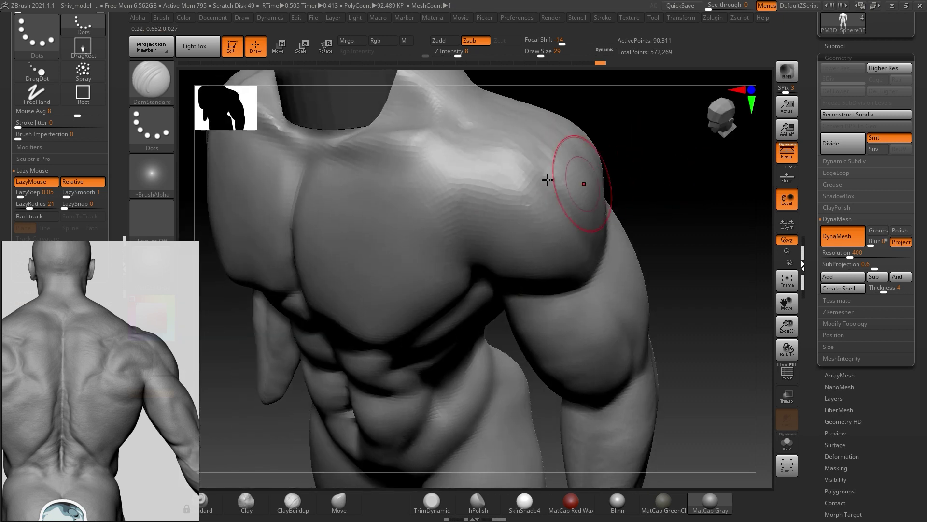
left_click_drag(476, 155, 455, 186)
left_click_drag(472, 135, 480, 216)
key("ctrl+z")
mouse_move(88, 373)
left_mouse_down()
mouse_move(158, 355)
mouse_move(100, 381)
mouse_move(118, 347)
mouse_move(169, 337)
mouse_move(71, 349)
mouse_move(174, 356)
mouse_move(263, 314)
left_mouse_up()
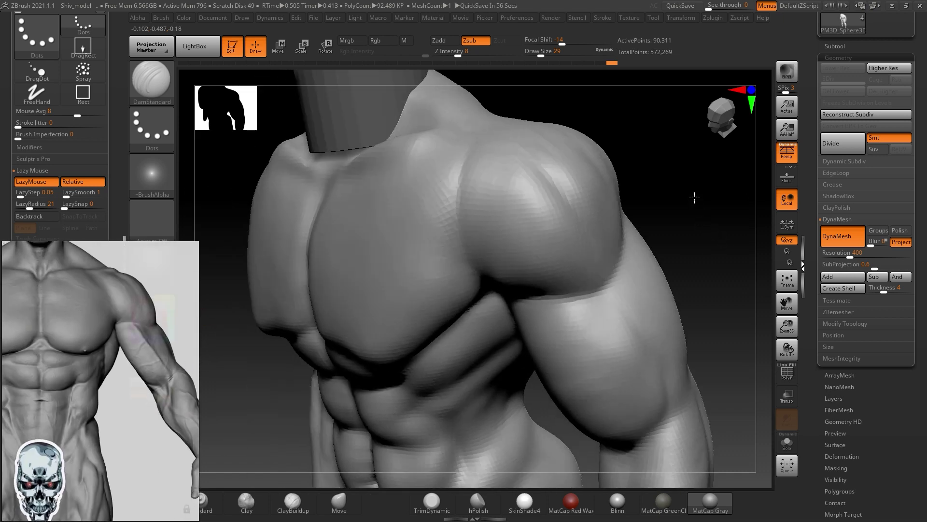
- Smooth the deltoid and the top of the shoulder
left_click_drag(719, 247, 679, 198)
left_click_drag(559, 182, 483, 237, "shift")
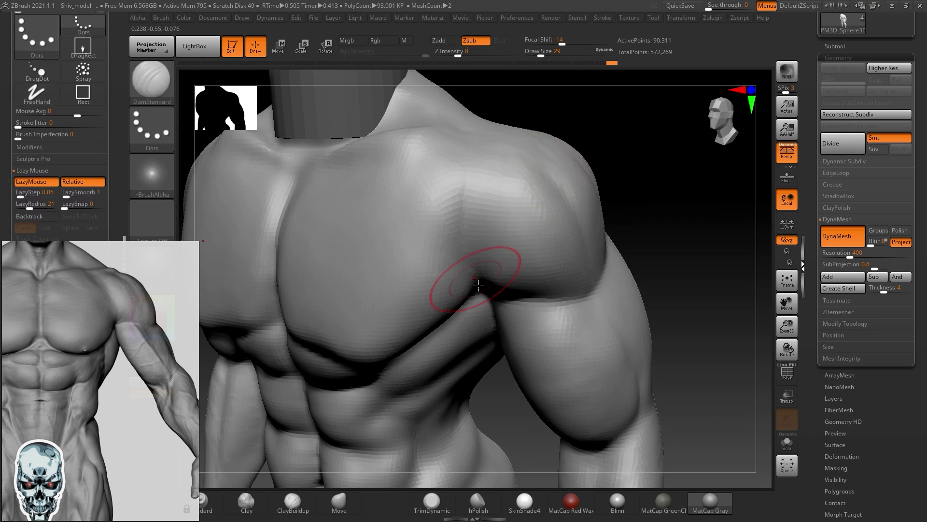
mouse_move(403, 97)
left_mouse_down("shift")
mouse_move(449, 182)
mouse_move(453, 175)
mouse_move(439, 155)
mouse_move(459, 244)
left_mouse_up("shift")
mouse_move(698, 183)
left_mouse_down()
mouse_move(506, 215)
mouse_move(276, 224)
left_mouse_up()
mouse_move(437, 214)
left_mouse_down()
mouse_move(694, 285)
mouse_move(642, 253)
mouse_move(675, 224)
mouse_move(640, 252)
left_mouse_up()
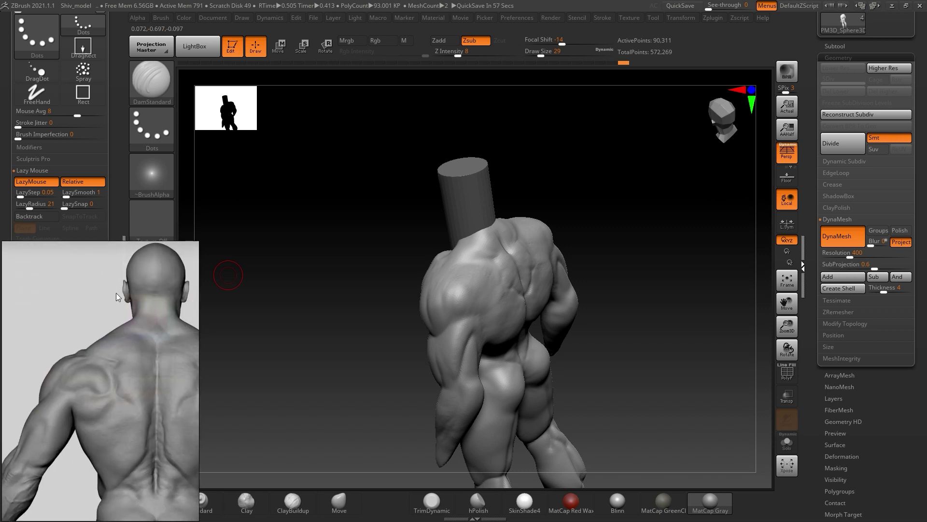
- Carve a groove along the shoulder muscle edge with DamStandard
left_click_drag(635, 251, 689, 257)
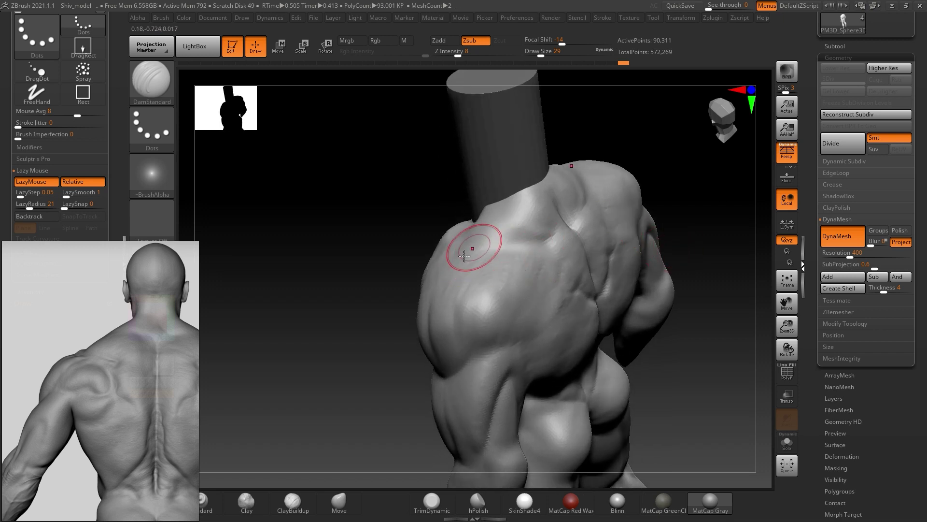
left_click_drag(431, 262, 445, 256)
mouse_move(602, 246)
left_mouse_down()
mouse_move(503, 263)
mouse_move(513, 271)
mouse_move(517, 243)
left_mouse_up()
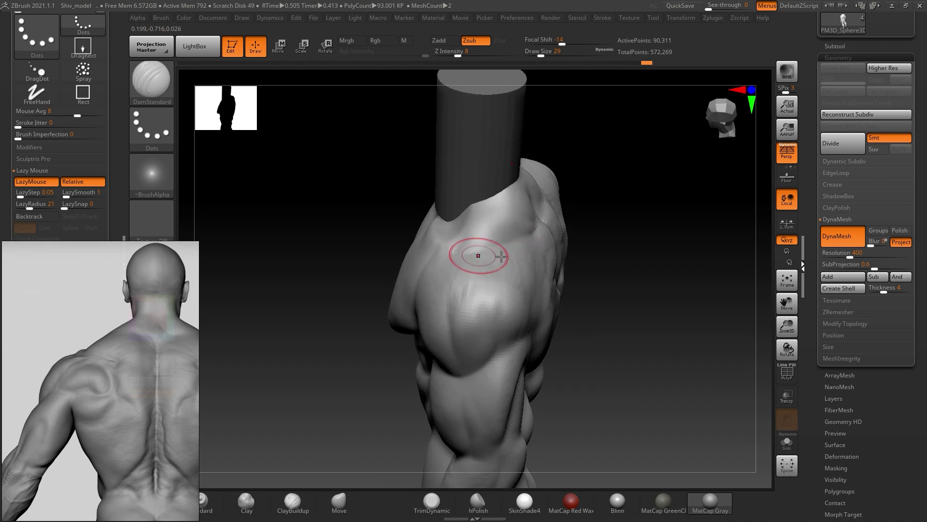
mouse_move(611, 269)
left_mouse_down()
mouse_move(621, 279)
mouse_move(529, 273)
left_mouse_up()
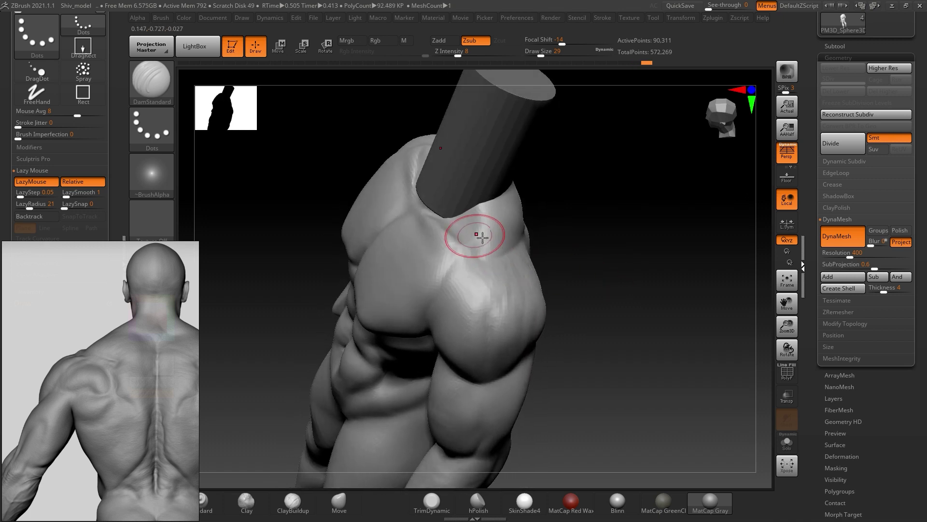
left_click_drag(478, 237, 526, 285)
left_click_drag(629, 244, 493, 282)
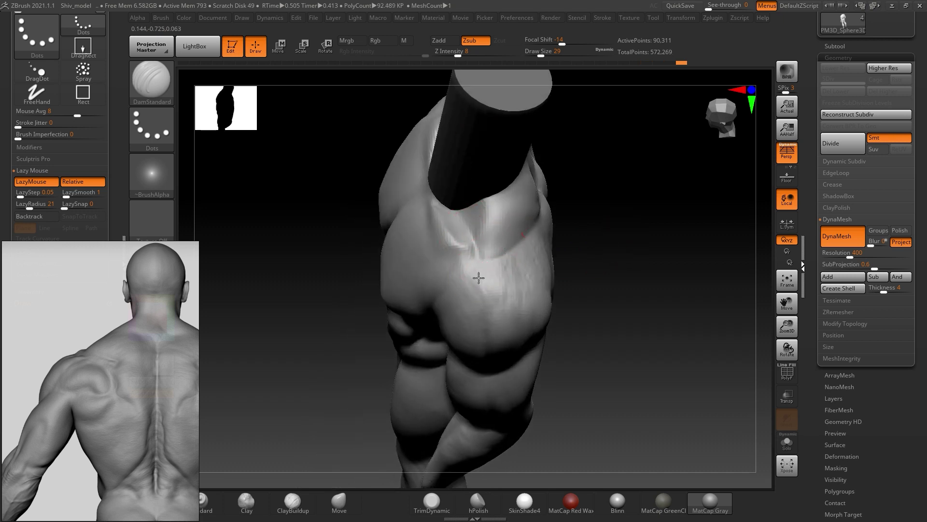
mouse_move(664, 259)
left_mouse_down()
mouse_move(668, 244)
mouse_move(624, 292)
mouse_move(569, 194)
mouse_move(592, 323)
mouse_move(658, 338)
mouse_move(657, 304)
left_mouse_up()
left_click_drag(628, 207, 588, 276)
left_click(432, 502)
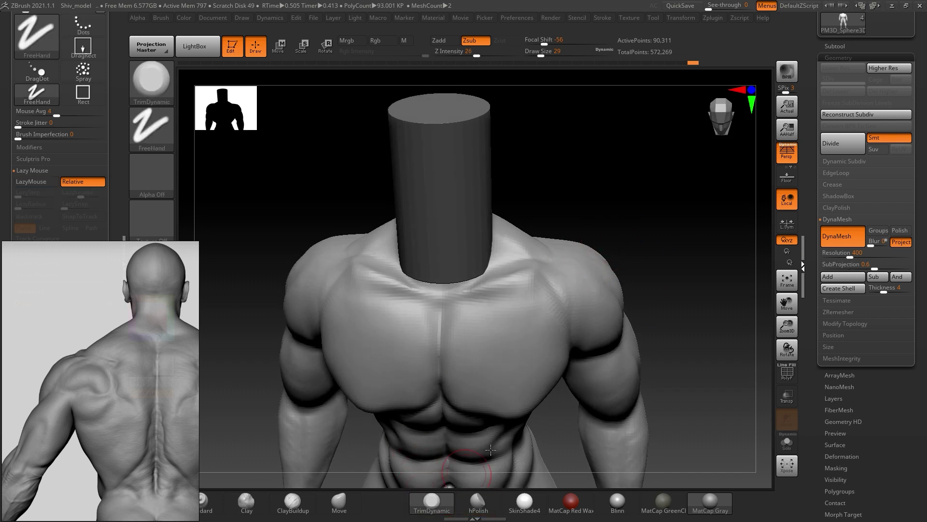
- Flatten the right shoulder with TrimDynamic and smooth the flattened area
mouse_move(611, 196)
left_mouse_down()
mouse_move(614, 214)
mouse_move(517, 290)
mouse_move(512, 299)
mouse_move(529, 304)
mouse_move(524, 285)
left_mouse_up()
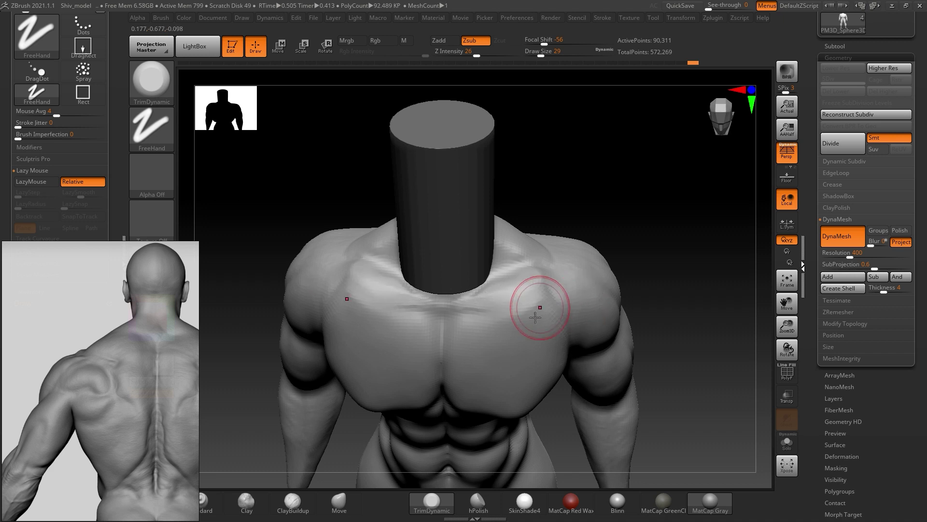
left_click_drag(561, 303, 559, 298)
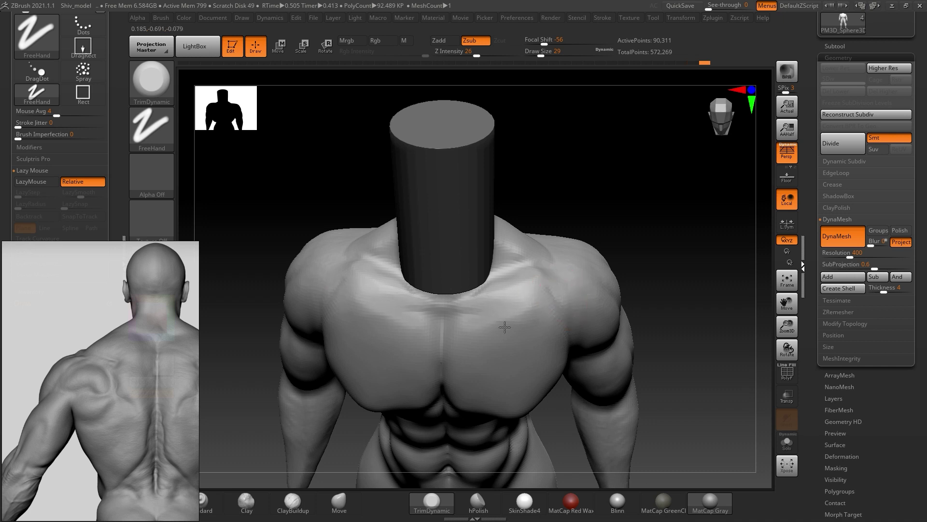
key("shift")
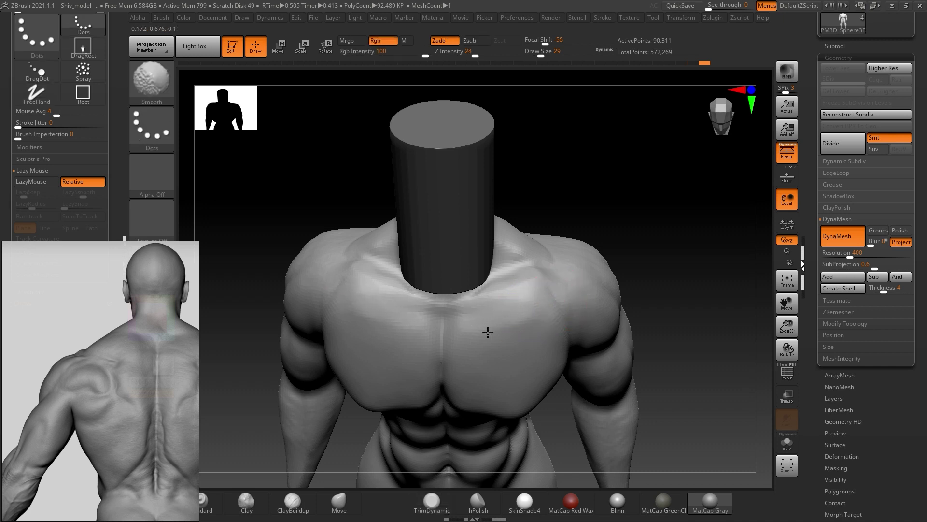
left_click_drag(518, 300, 570, 294)
key("alt")
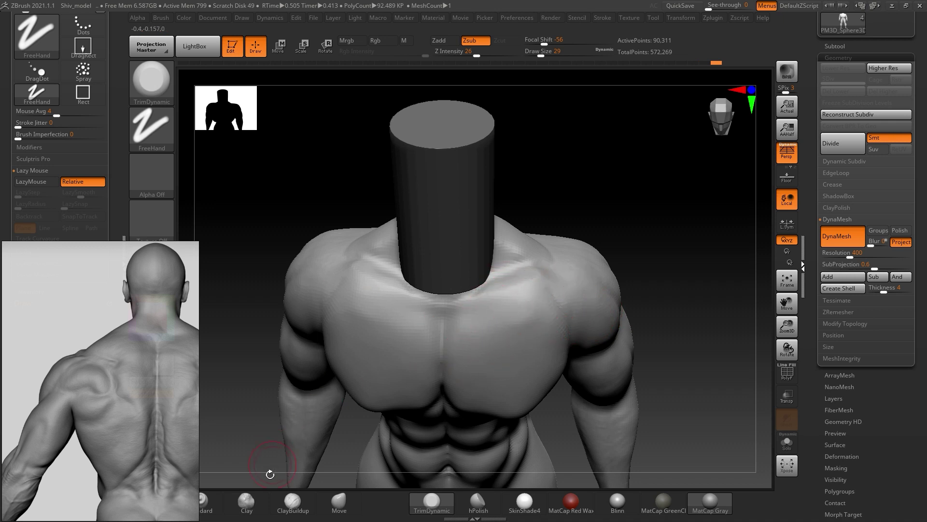
- Stroke the trapezius beside the neck with Standard and lower Z Intensity to 11
left_click(216, 502)
left_click_drag(537, 267, 476, 300)
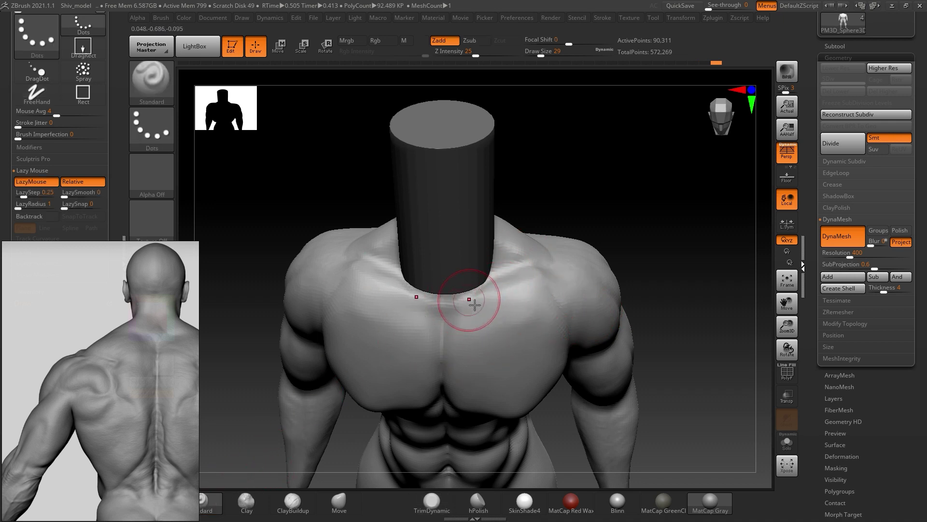
key("ctrl+z")
key("s")
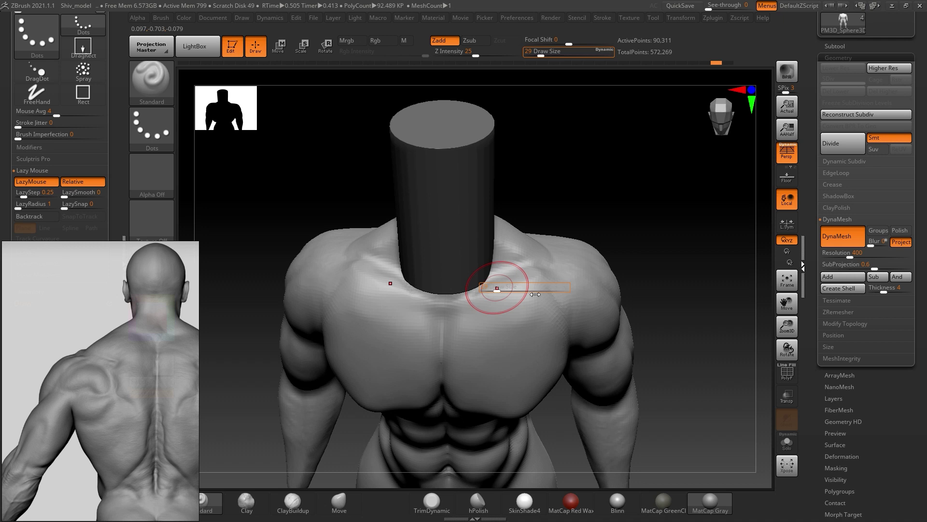
key("u")
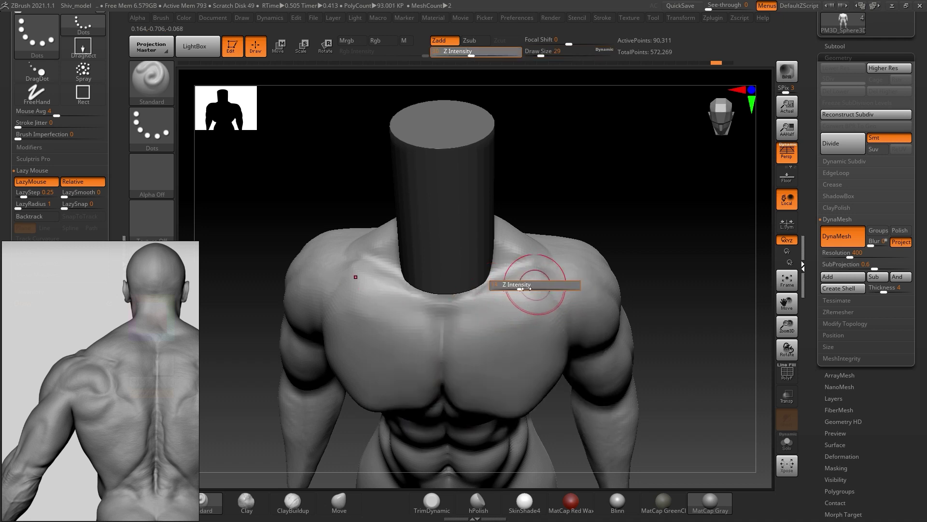
left_click_drag(526, 288, 513, 256)
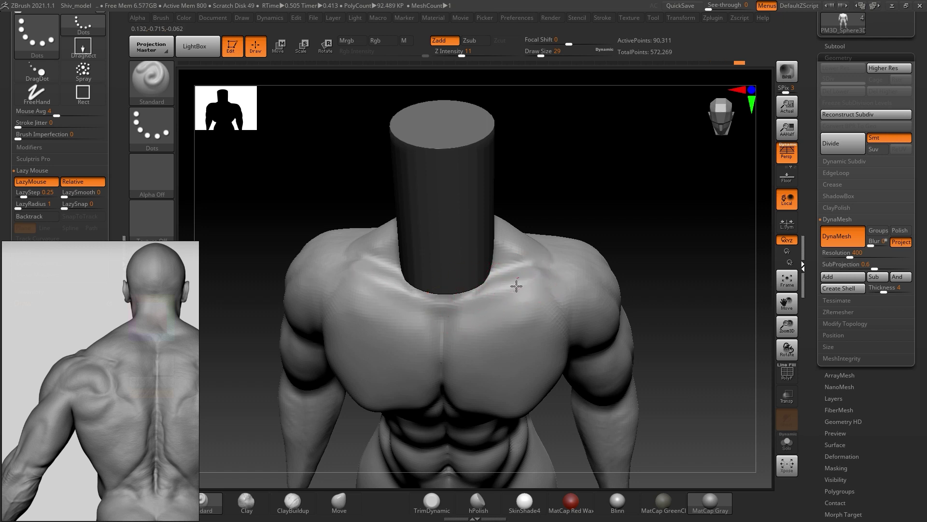
key("ctrl")
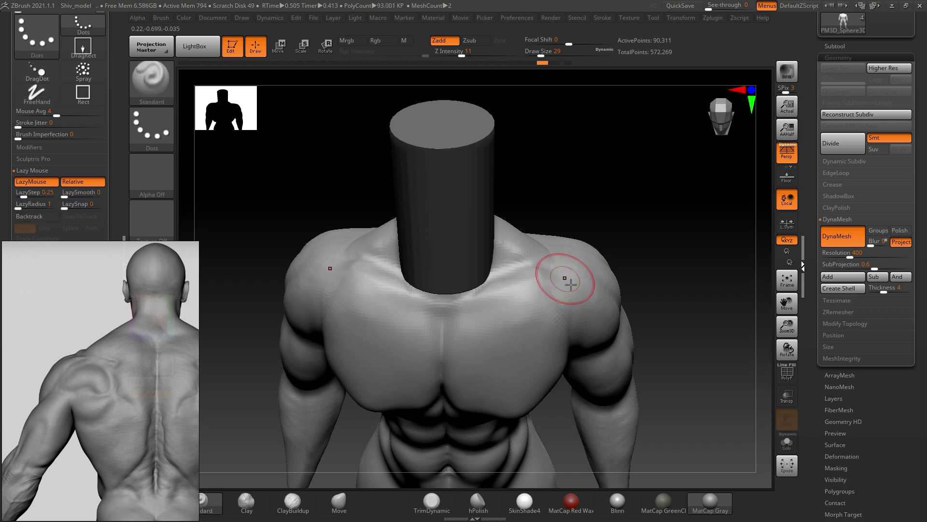
left_click(289, 505)
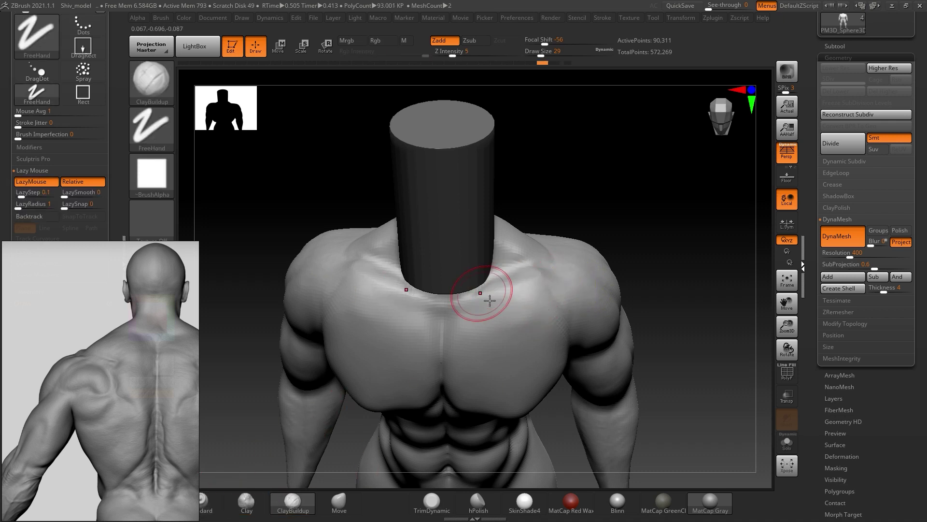
- Add clay to the trapezius beside the neck and reduce ClayBuildup size to 20
left_click_drag(491, 296, 516, 285)
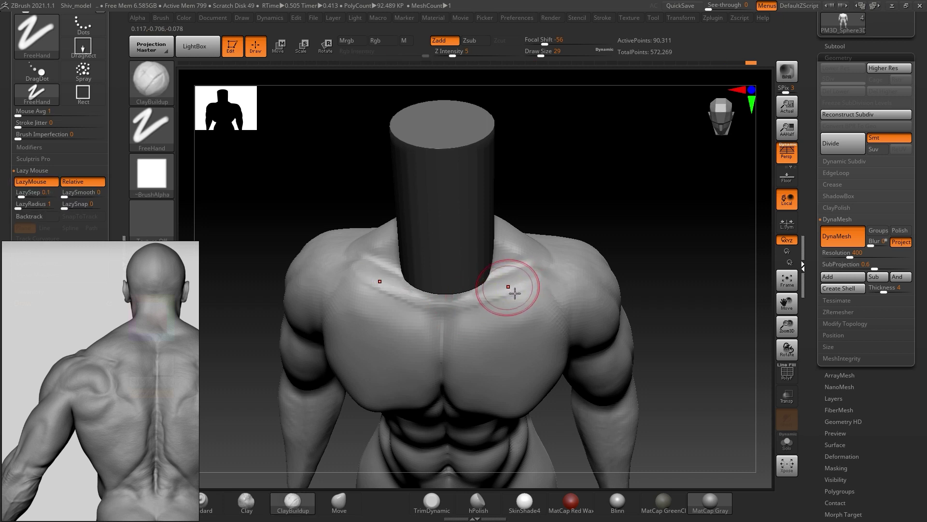
key("s")
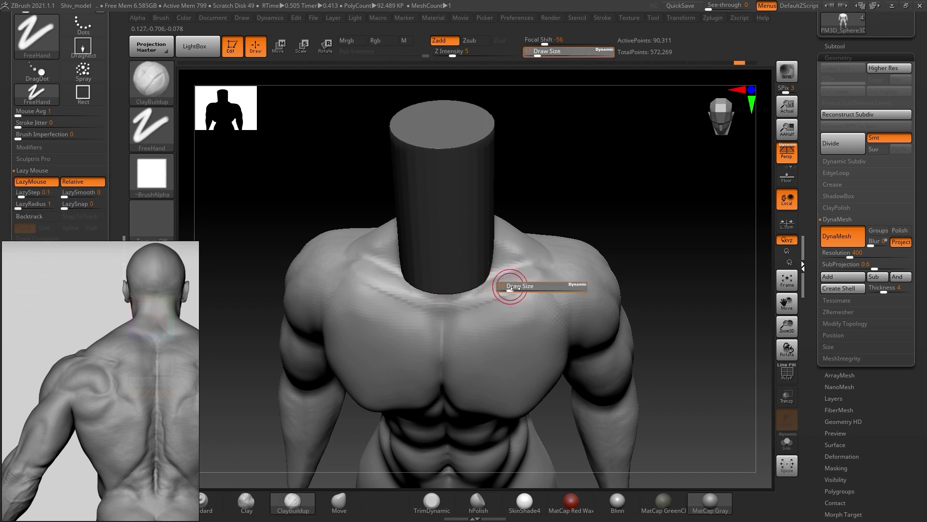
left_click(517, 289)
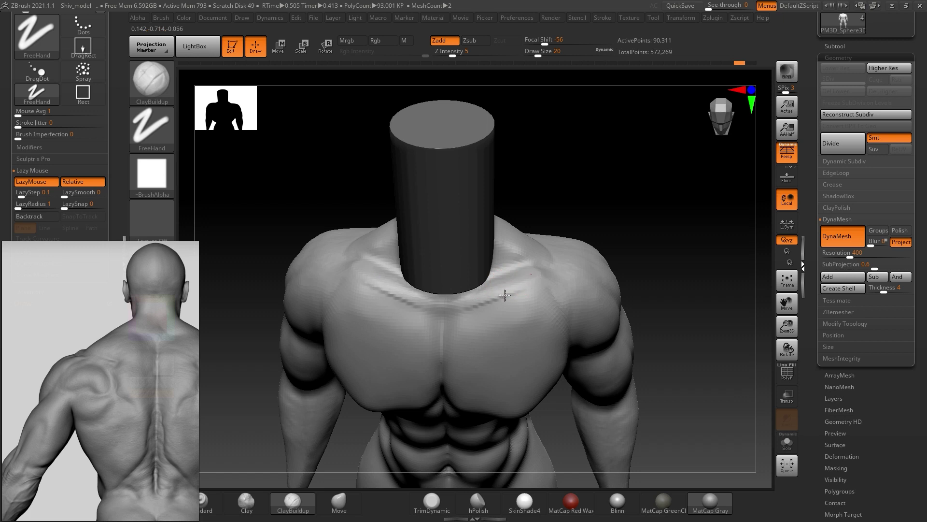
key("ctrl+z")
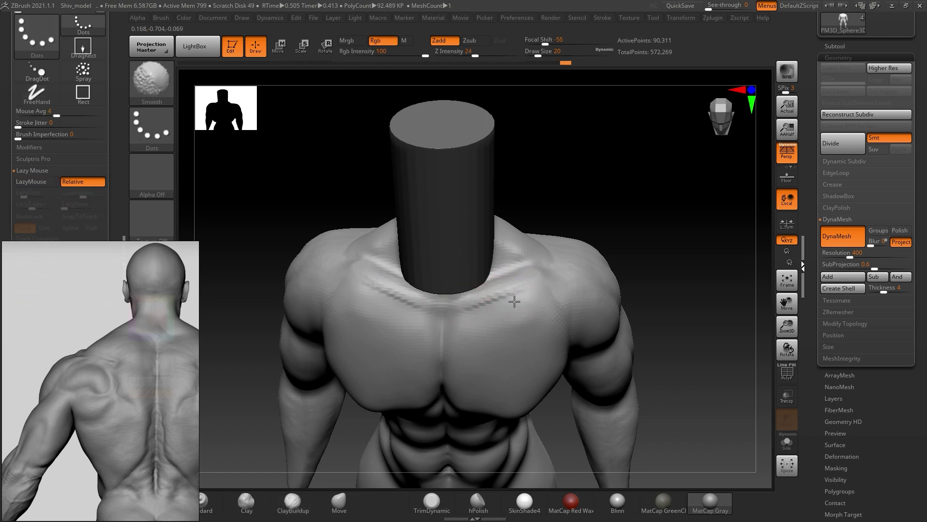
key("ctrl+shift+z")
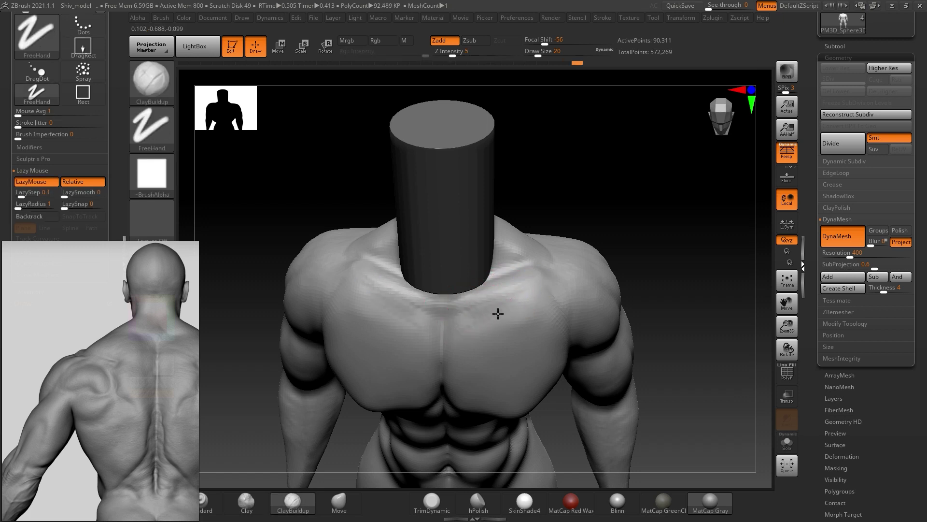
key("shift")
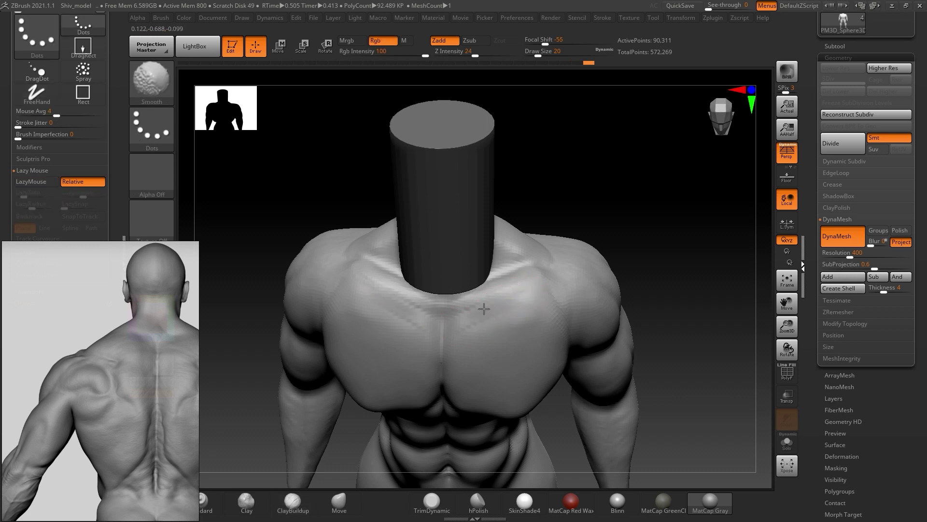
key("shift")
- Build up clay along the neck base and smooth its edge next to the cylinder
mouse_move(692, 234)
left_mouse_down()
mouse_move(669, 222)
mouse_move(666, 275)
left_mouse_up()
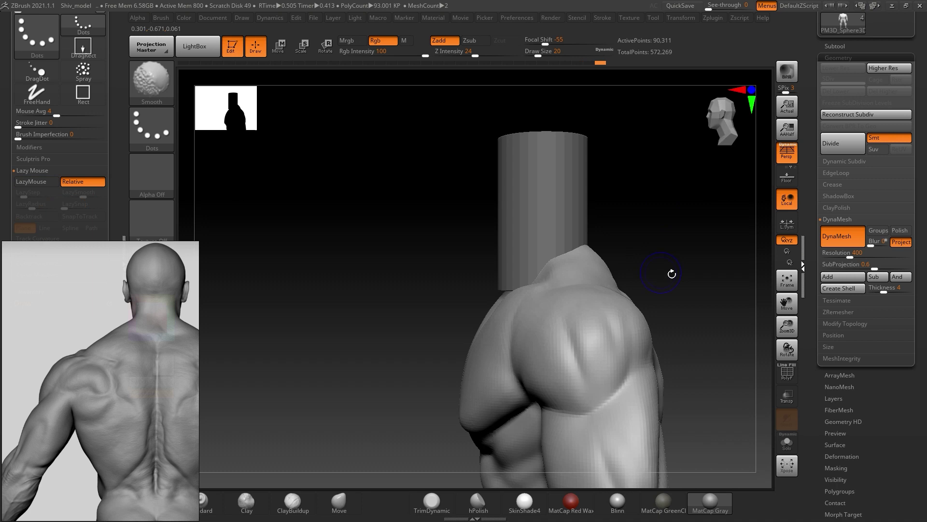
mouse_move(700, 237)
left_mouse_down()
mouse_move(687, 286)
mouse_move(635, 234)
left_mouse_up()
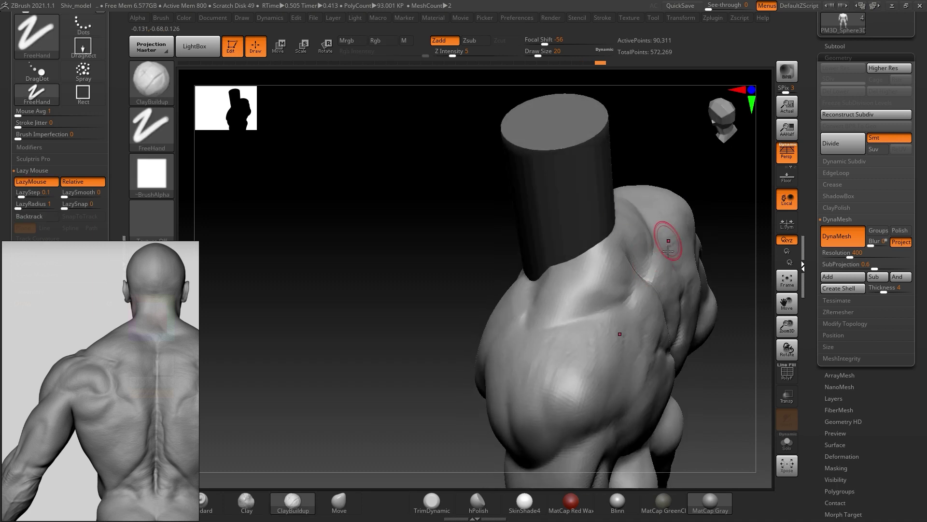
left_click_drag(573, 280, 579, 288)
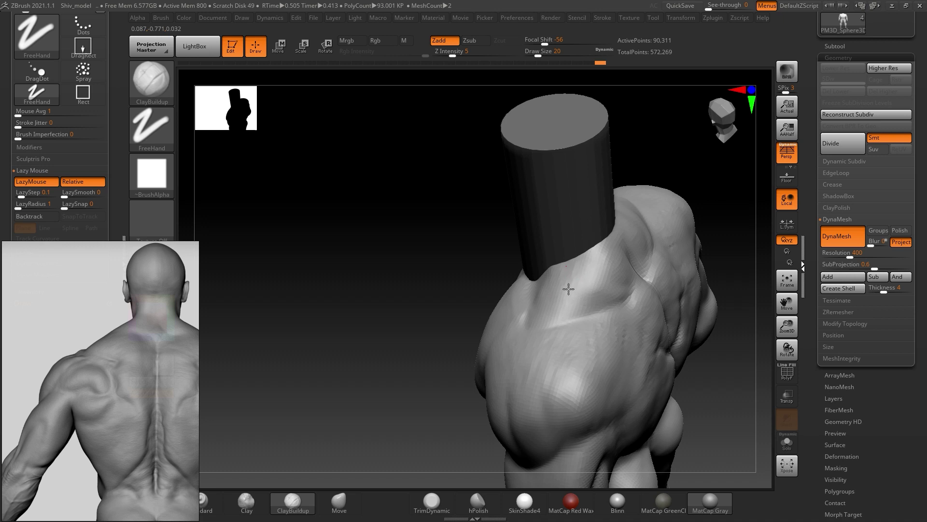
left_click_drag(583, 269, 570, 260)
mouse_move(448, 269)
left_mouse_down()
mouse_move(422, 279)
mouse_move(393, 271)
mouse_move(397, 231)
left_mouse_up()
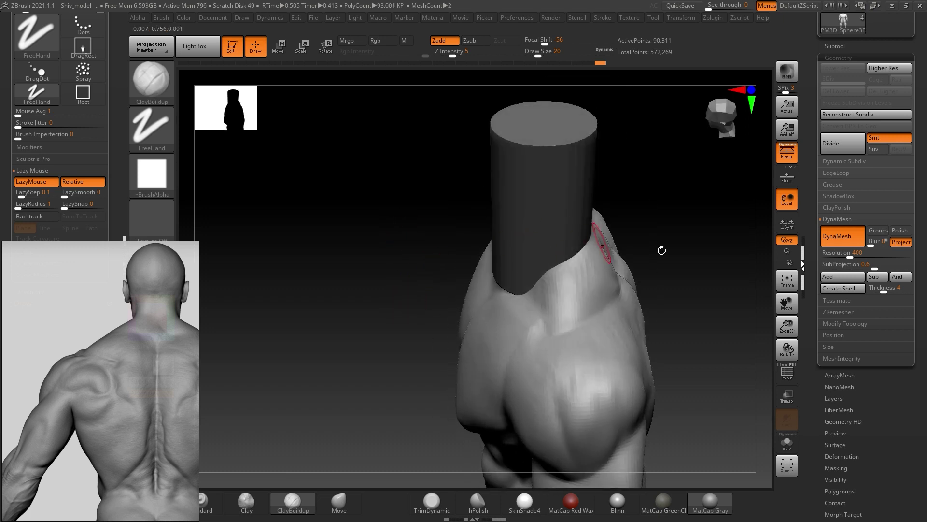
left_click_drag(602, 232, 598, 258, "shift")
mouse_move(552, 310)
left_mouse_down()
mouse_move(729, 259)
mouse_move(679, 269)
mouse_move(625, 210)
mouse_move(646, 259)
mouse_move(658, 262)
mouse_move(648, 251)
mouse_move(649, 262)
mouse_move(560, 274)
left_mouse_up()
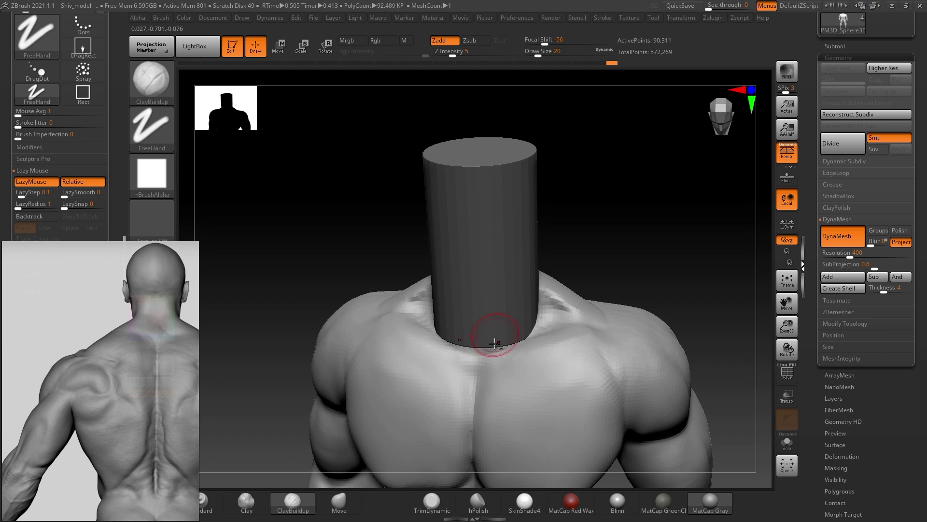
- Orbit around the torso to a level view of the upper back
key("shift")
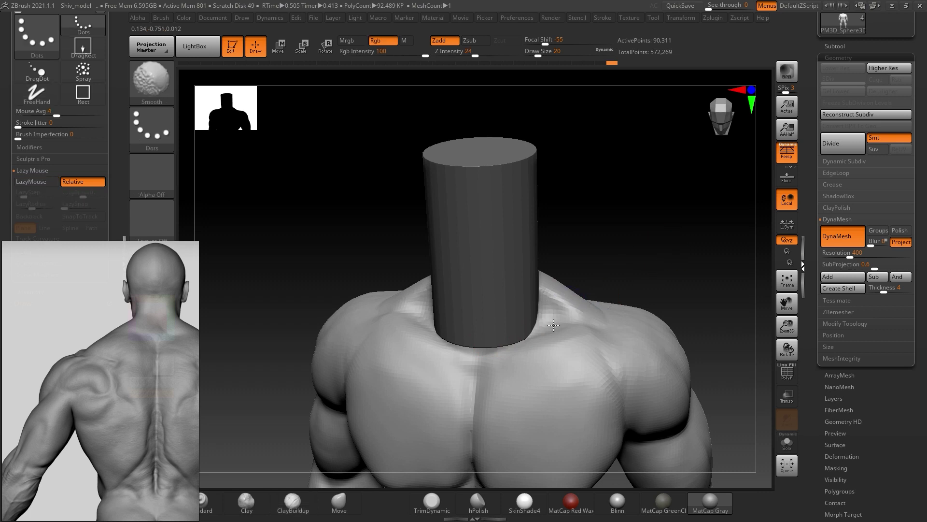
mouse_move(648, 249)
left_mouse_down("shift")
mouse_move(607, 237)
mouse_move(546, 297)
left_mouse_up("shift")
key("shift")
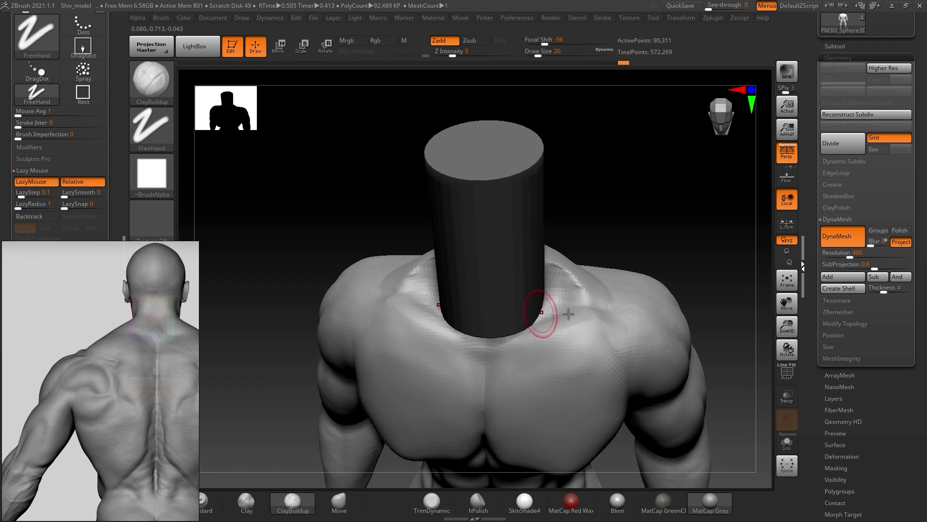
key("shift")
mouse_move(548, 290)
left_mouse_down("shift")
mouse_move(662, 213)
mouse_move(553, 267)
left_mouse_up("shift")
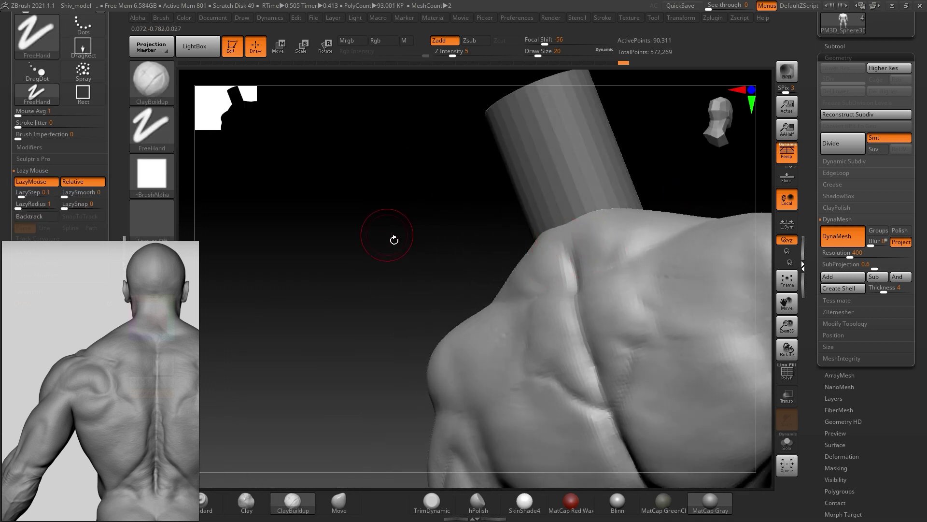
left_click_drag(394, 240, 424, 259)
mouse_move(427, 209)
left_mouse_down()
mouse_move(393, 215)
mouse_move(407, 261)
mouse_move(415, 175)
left_mouse_up()
mouse_move(364, 226)
left_mouse_down()
mouse_move(331, 176)
mouse_move(368, 201)
left_mouse_up()
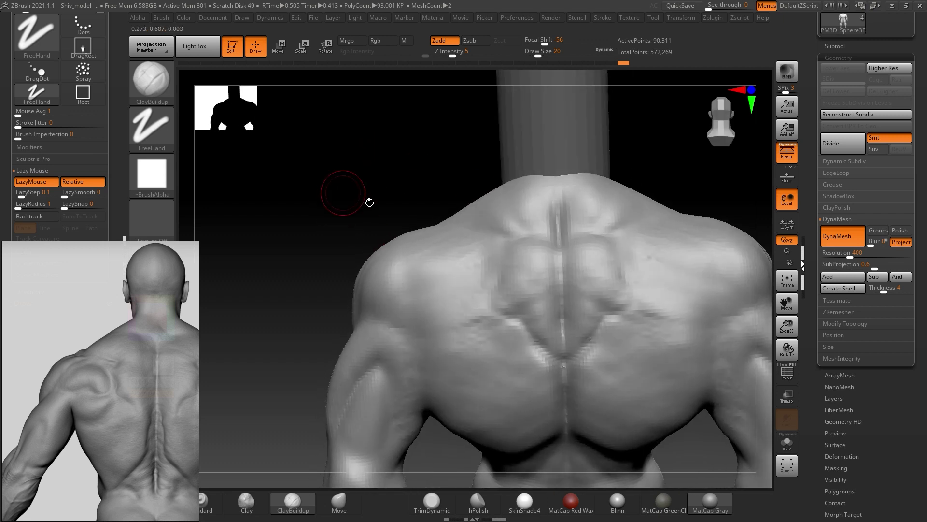
key("shift")
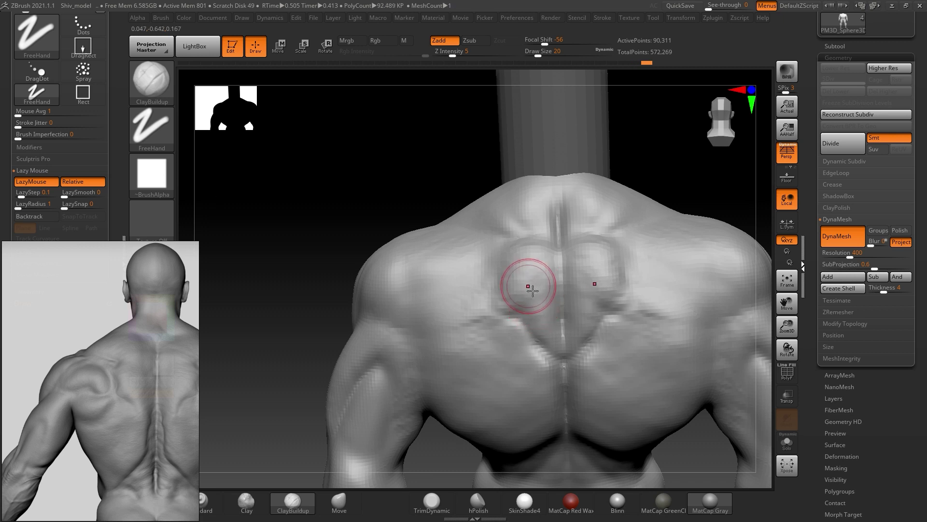
- DynaMesh the sculpt, dab clay on the left shoulder blade, and carve a faint upper-back crease
key("ctrl")
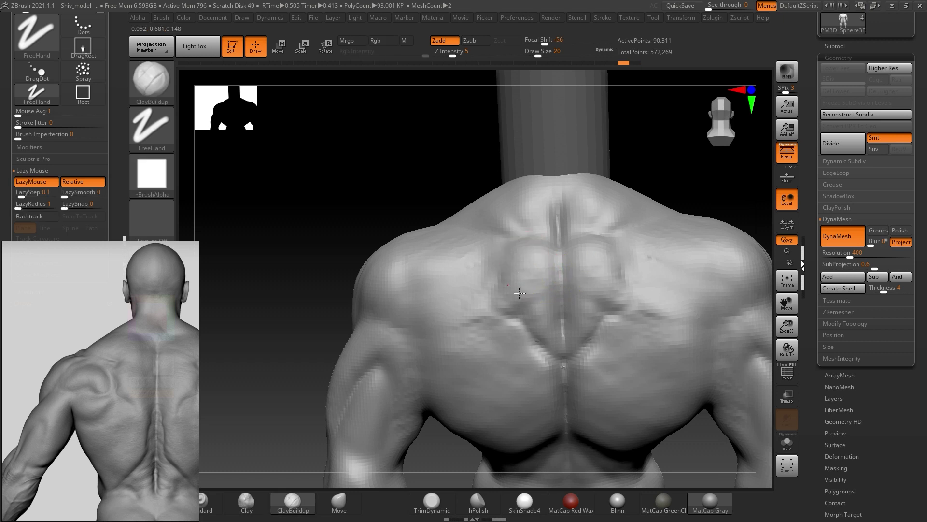
mouse_move(300, 216)
left_mouse_down("ctrl")
mouse_move(311, 198)
mouse_move(311, 216)
left_mouse_up("ctrl")
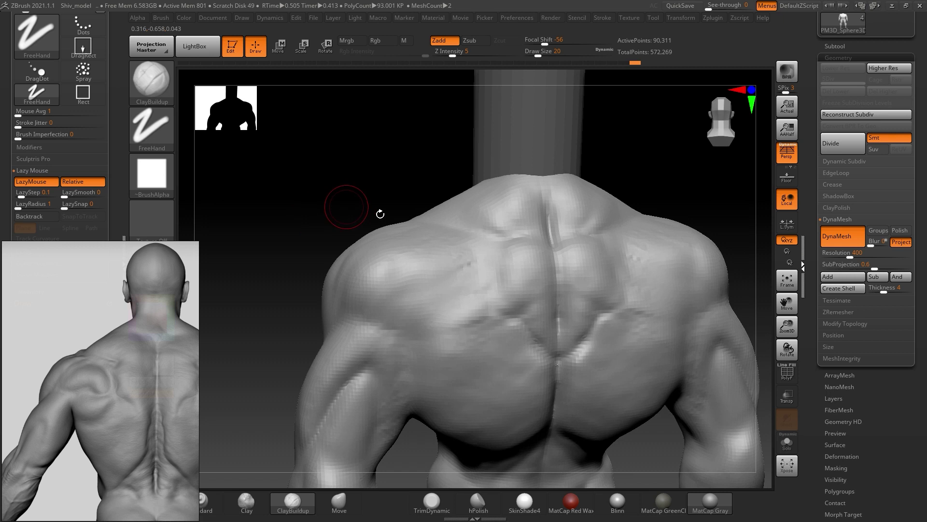
left_click_drag(462, 265, 469, 263)
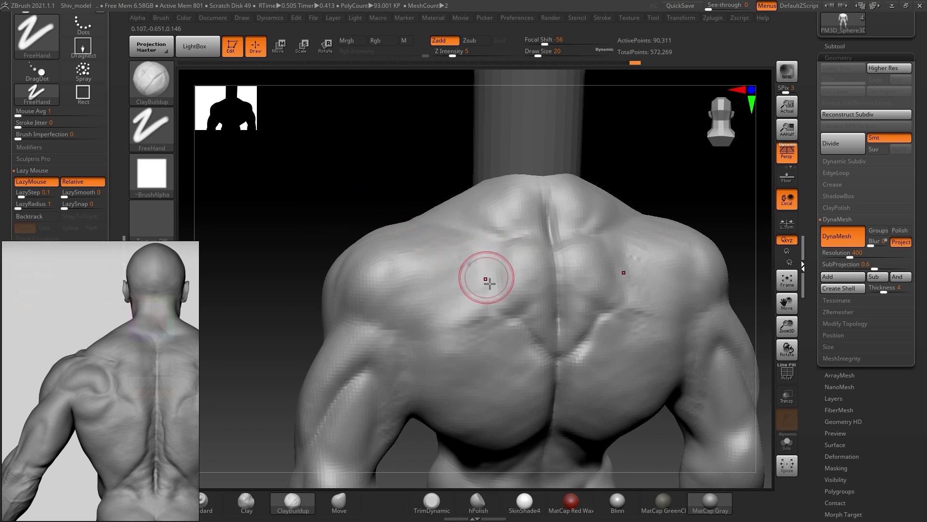
key("b")
key("d")
key("s")
left_click_drag(511, 304, 500, 270)
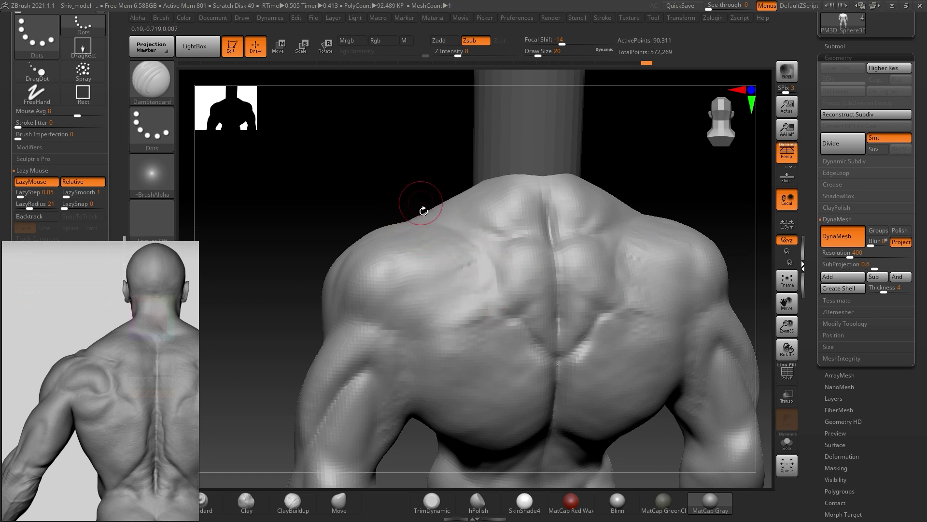
- Carve a crease along the upper left shoulder and smooth the shoulder blade
left_click_drag(351, 229, 441, 234)
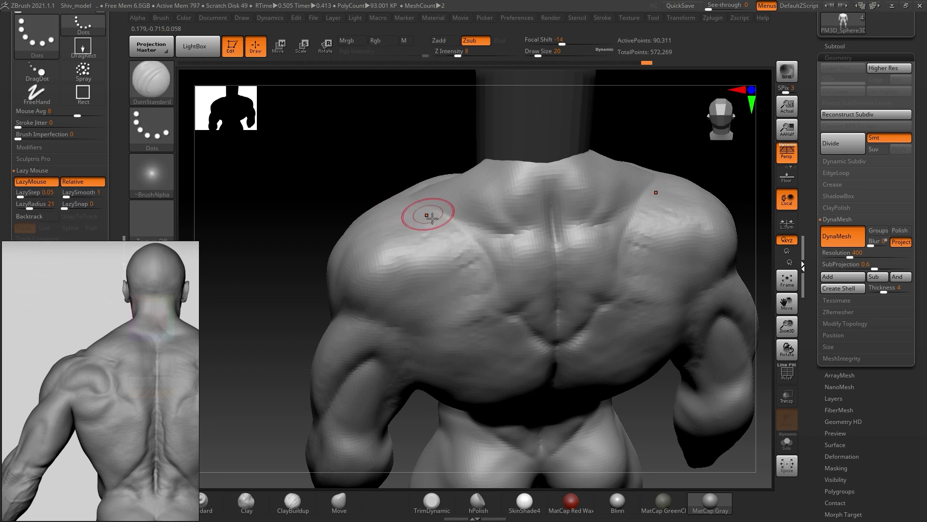
left_click_drag(483, 282, 425, 219)
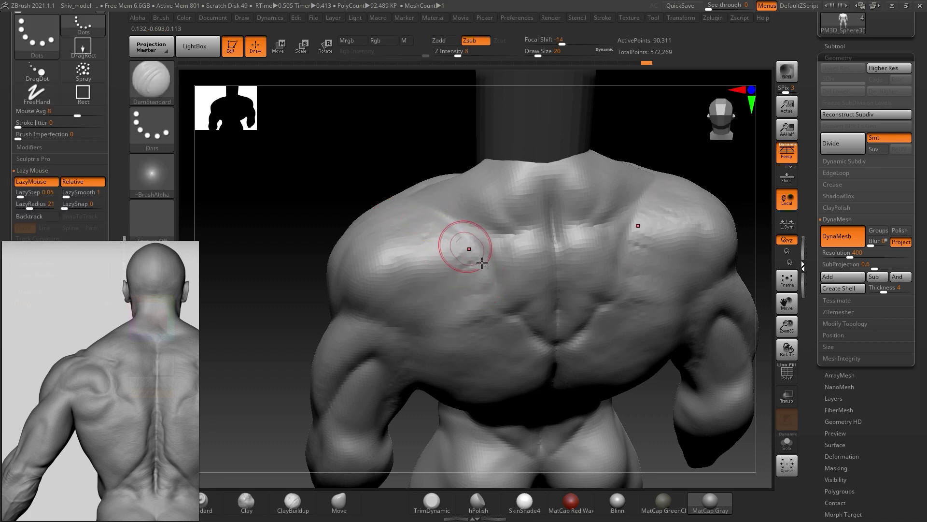
left_click_drag(241, 290, 322, 220)
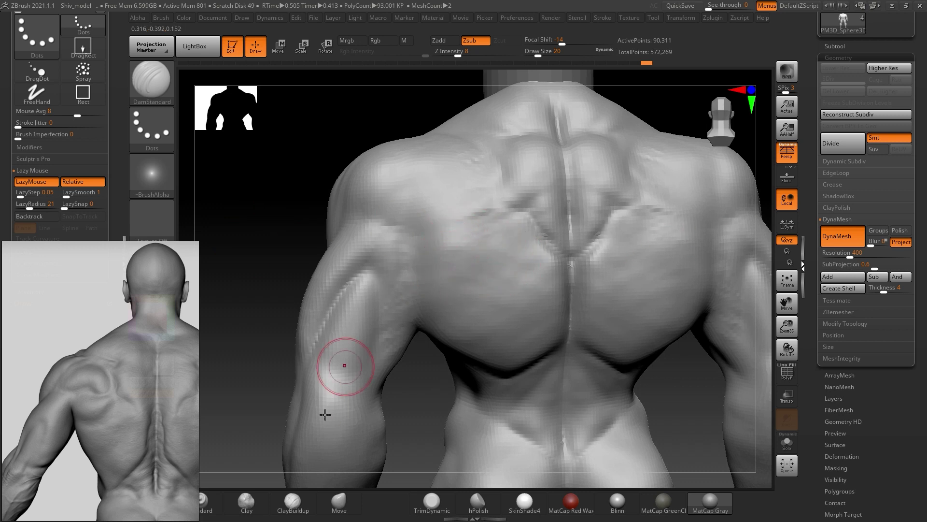
key("shift")
left_click_drag(477, 222, 501, 212, "shift")
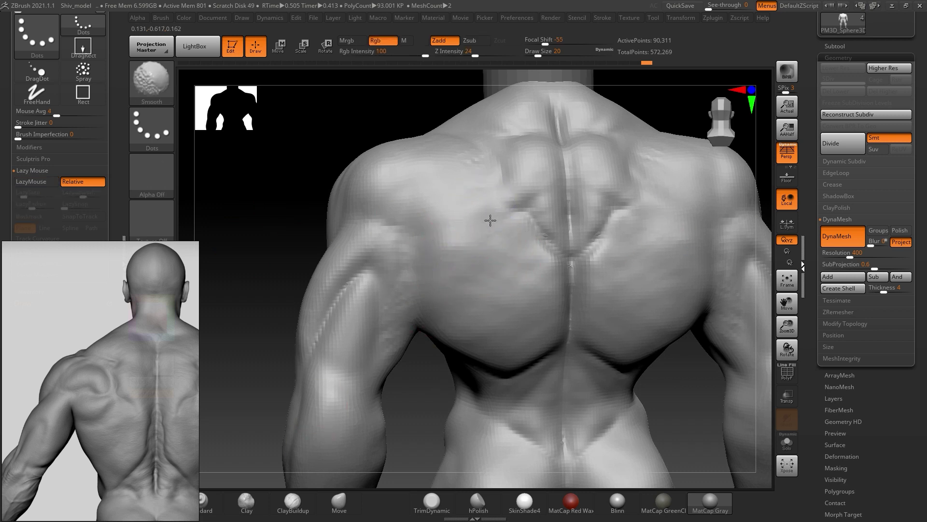
left_click_drag(260, 279, 284, 203)
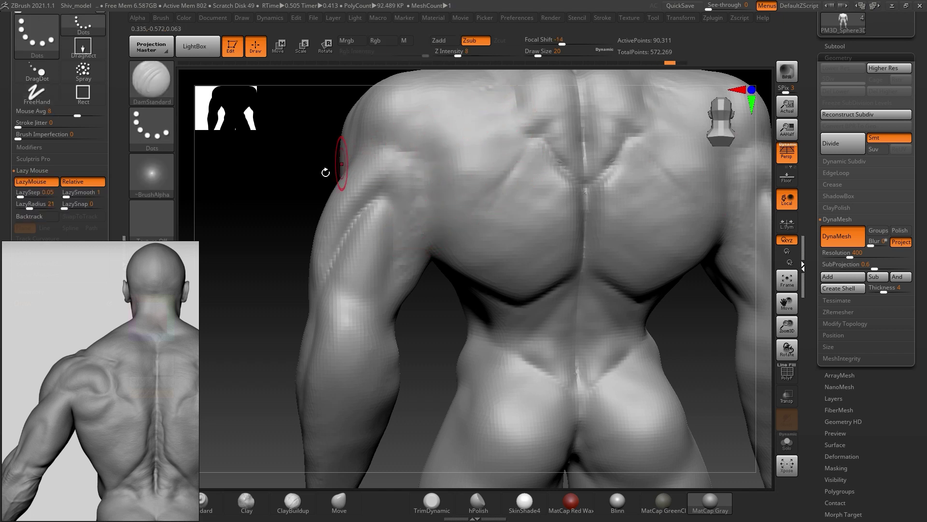
- Carve creases on the upper back, near the armpit and across the shoulder, undoing the last
left_click_drag(325, 171, 312, 225, "alt")
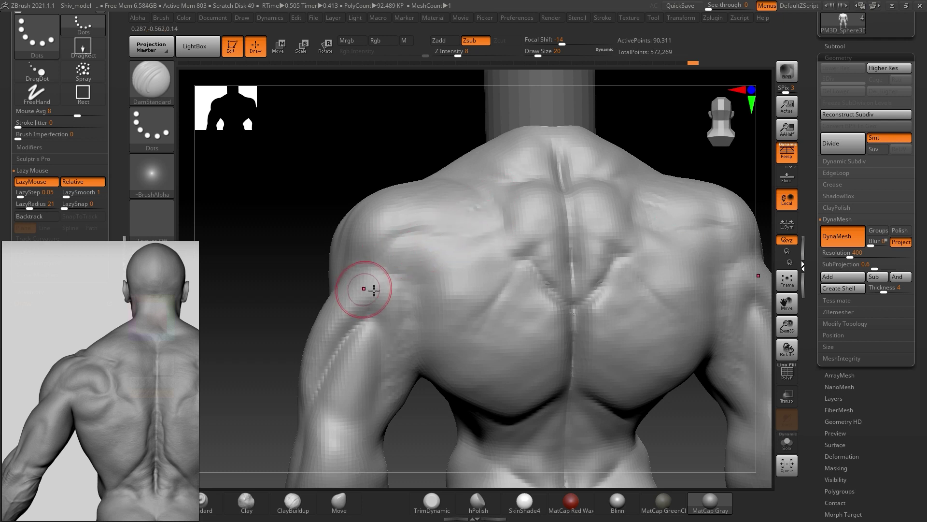
left_click_drag(323, 193, 269, 162)
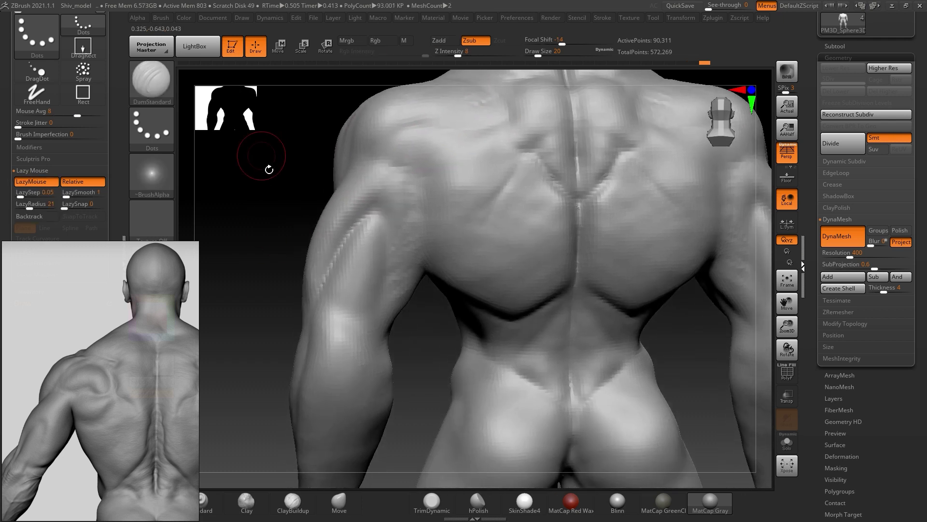
key("super")
key("super")
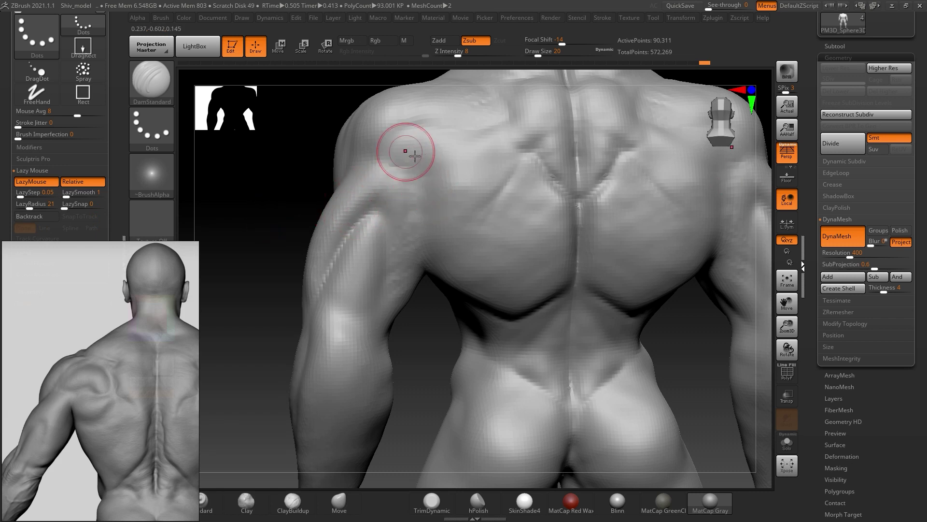
left_click_drag(457, 135, 461, 134)
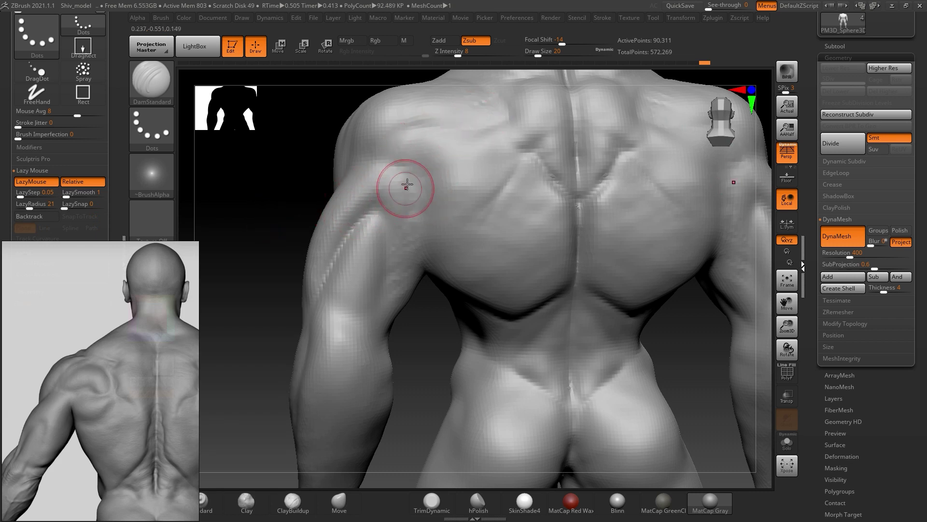
left_click_drag(421, 253, 428, 290)
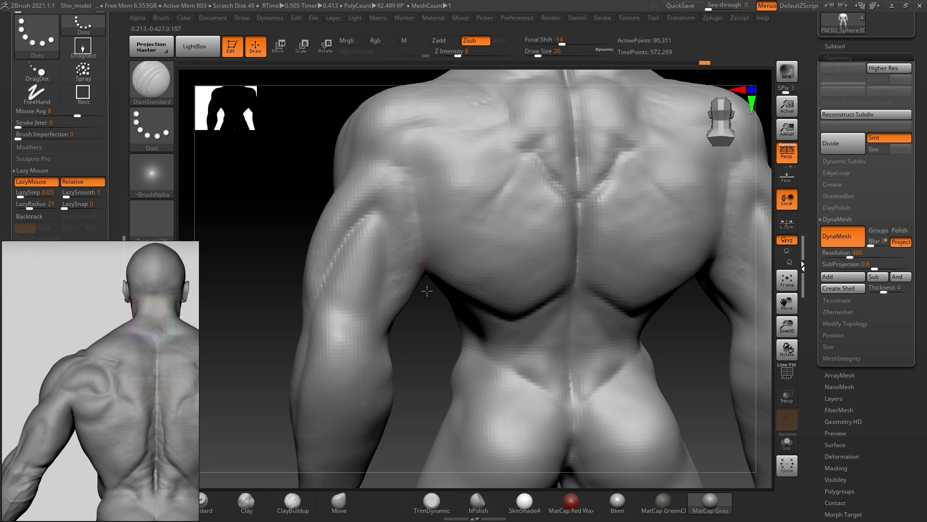
left_click_drag(271, 213, 315, 217, "alt")
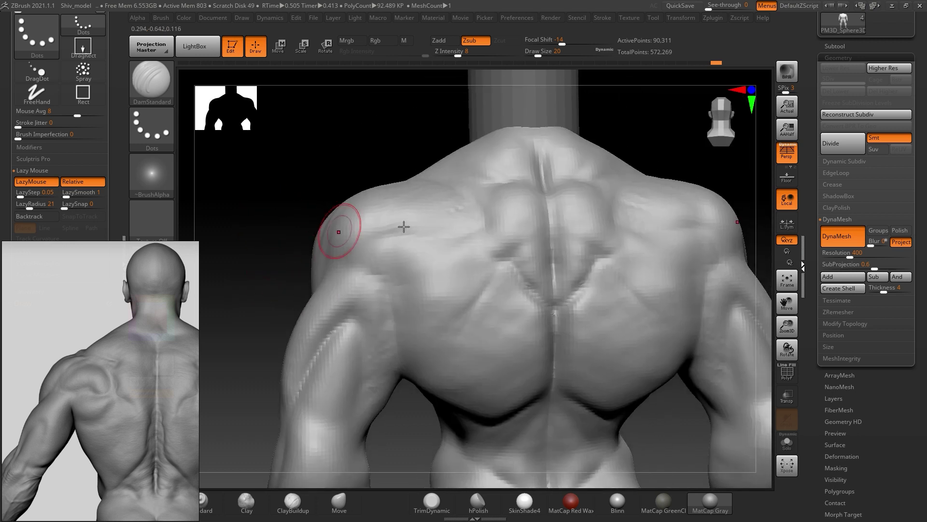
left_click_drag(493, 284, 451, 327)
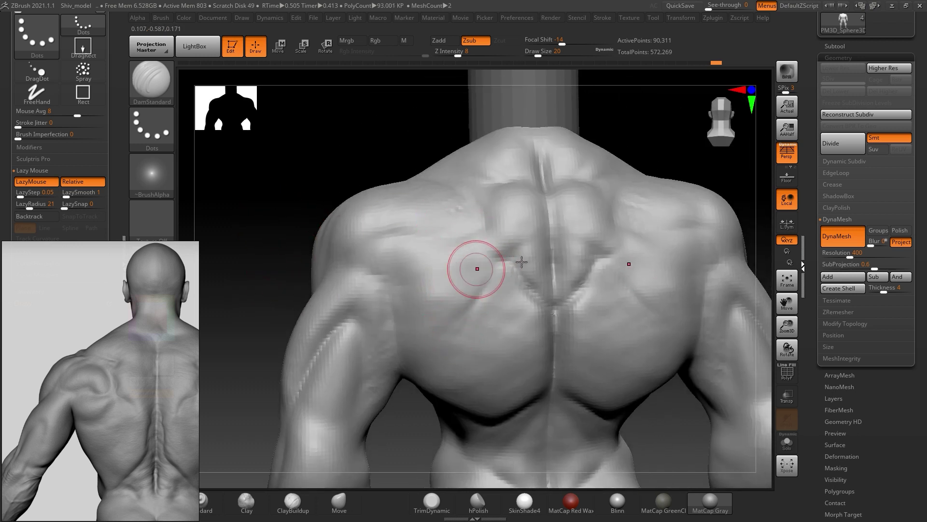
key("ctrl+z")
- Extend the carved line across the upper back and smooth it
left_click_drag(633, 170, 519, 213)
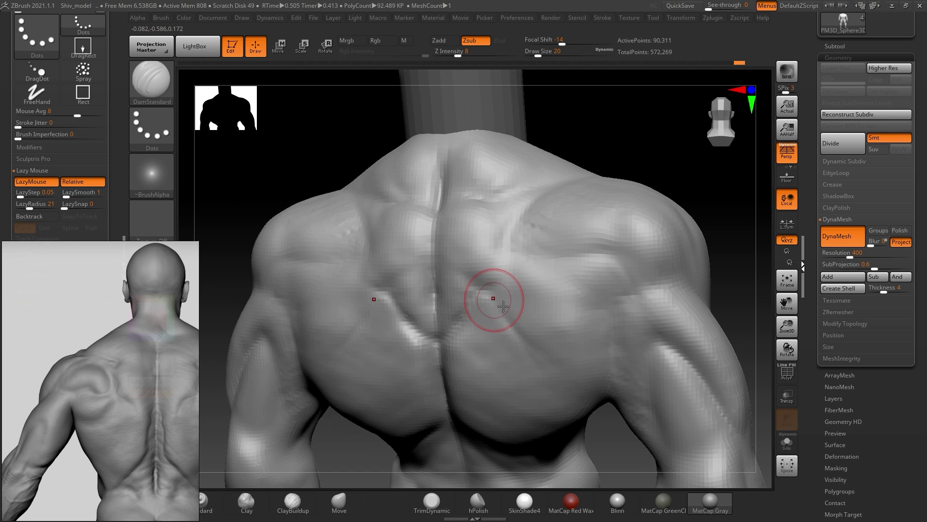
key("shift")
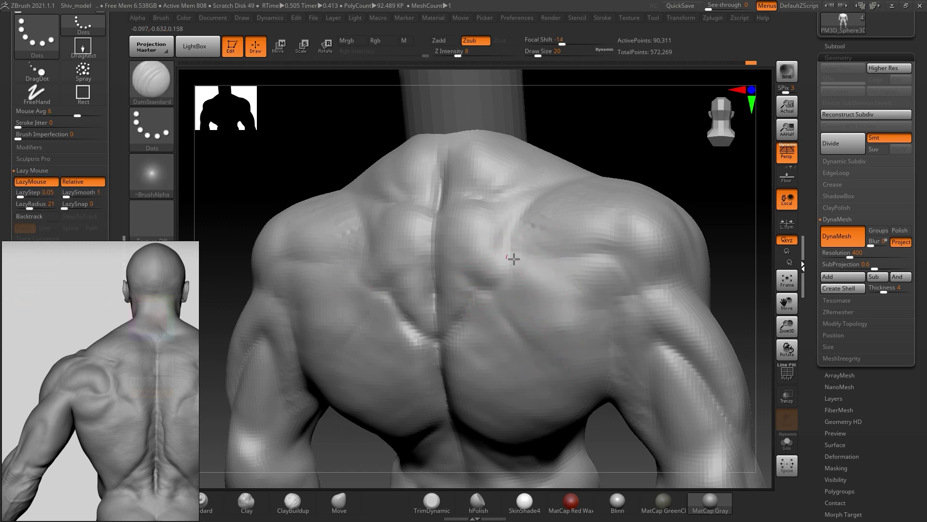
left_click_drag(508, 298, 464, 300)
mouse_move(644, 199)
right_mouse_down()
mouse_move(675, 141)
mouse_move(624, 173)
right_mouse_up()
key("shift")
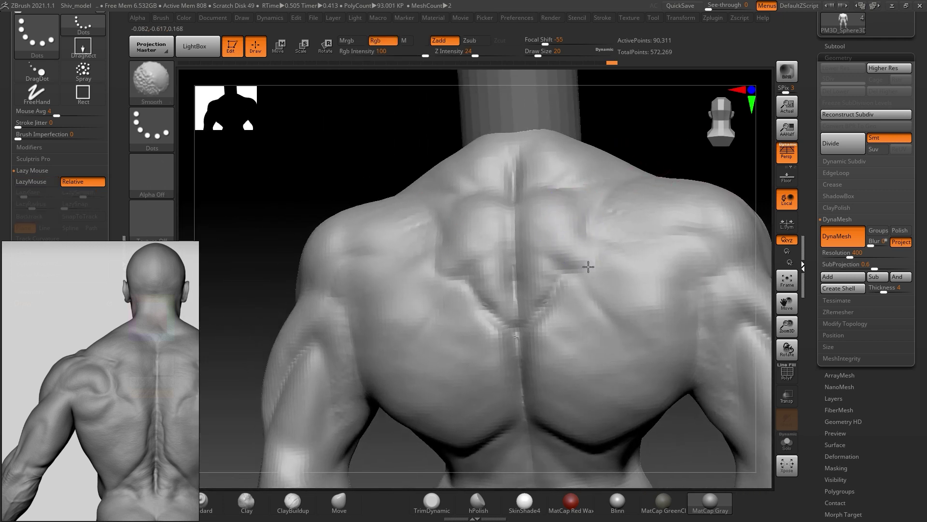
right_click_drag(280, 193, 321, 157, "alt")
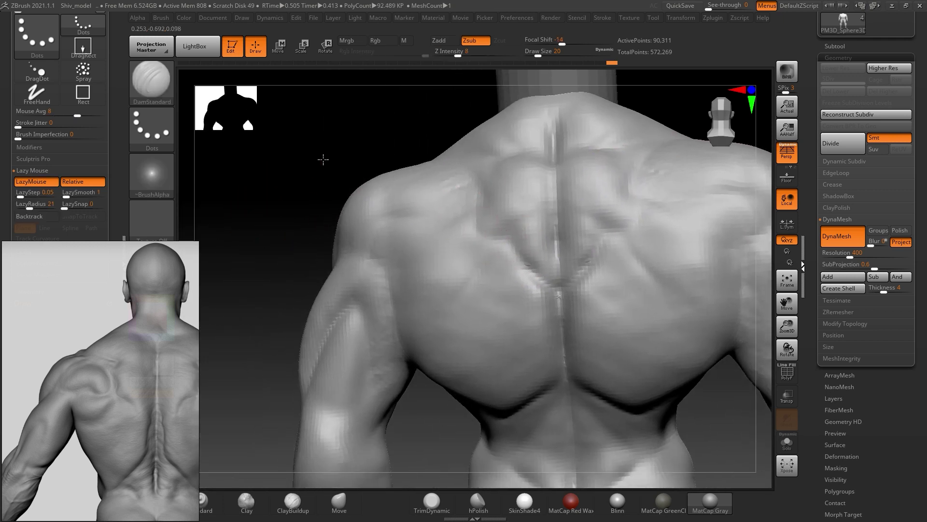
mouse_move(300, 213)
right_mouse_down("ctrl")
mouse_move(234, 201)
mouse_move(291, 224)
mouse_move(294, 263)
mouse_move(426, 288)
right_mouse_up("ctrl")
mouse_move(360, 282)
right_mouse_down()
mouse_move(303, 275)
mouse_move(357, 271)
mouse_move(348, 276)
mouse_move(323, 397)
right_mouse_up()
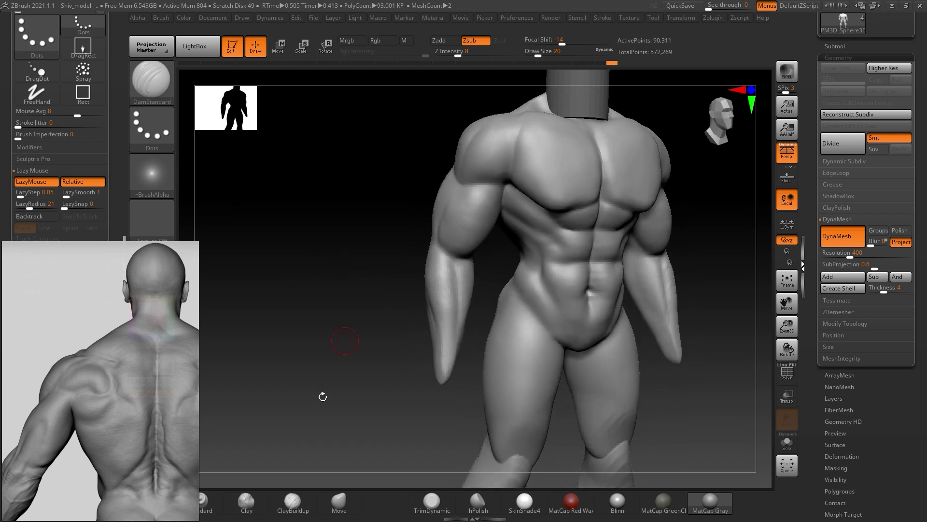
- Select ClayBuildup and raise its draw size to 25
left_click(303, 510)
mouse_move(697, 203)
right_mouse_down()
mouse_move(621, 211)
mouse_move(615, 201)
right_mouse_up()
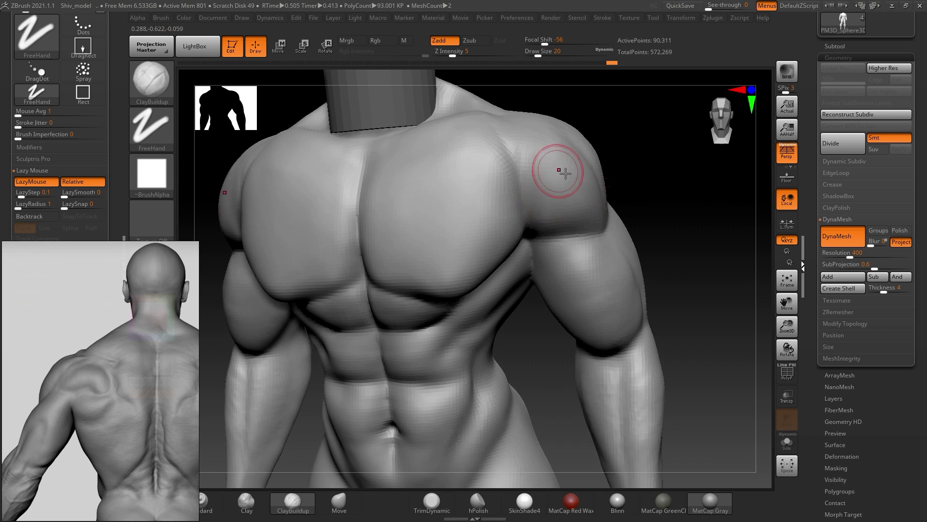
key("s")
left_click_drag(555, 188, 559, 186)
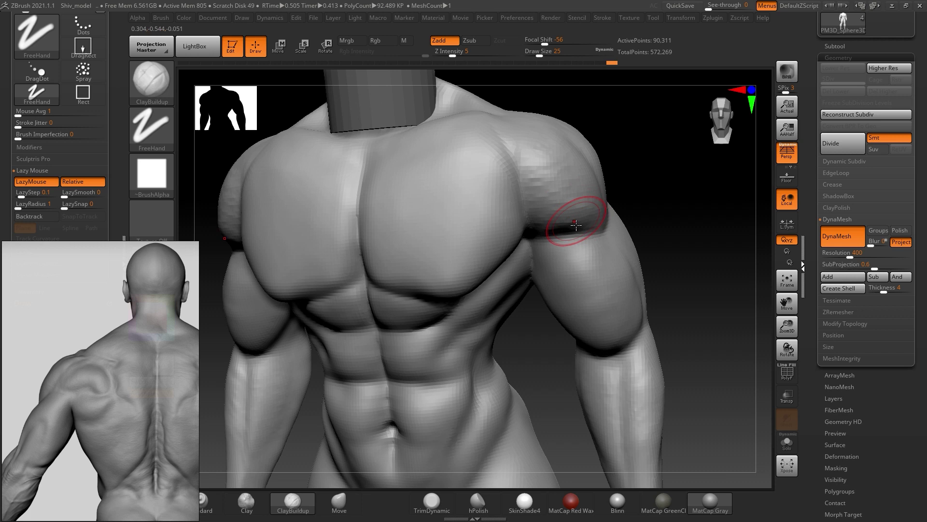
- Scroll the reference to a side-view torso and smooth the deltoid
scroll(74, 356, "down", 1)
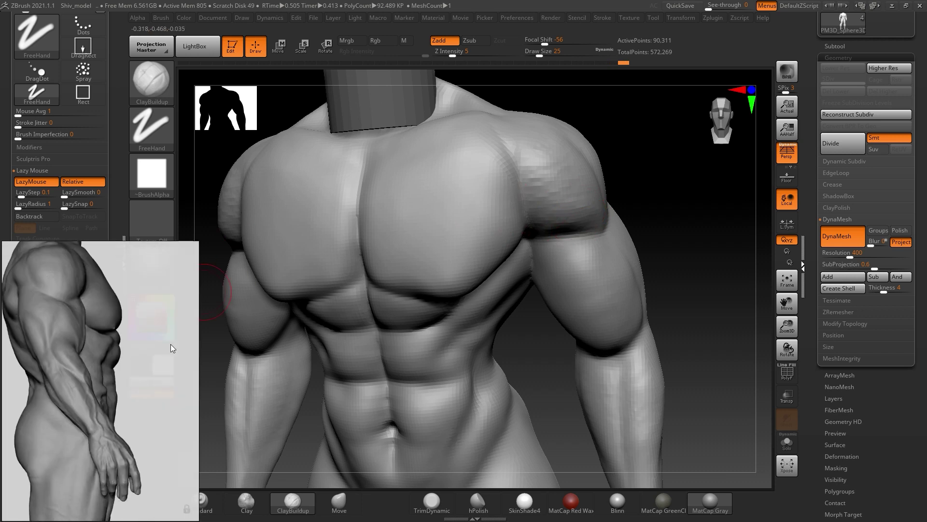
scroll(89, 375, "down", 1)
mouse_move(666, 183)
left_mouse_down()
mouse_move(638, 182)
mouse_move(647, 182)
left_mouse_up()
key("shift")
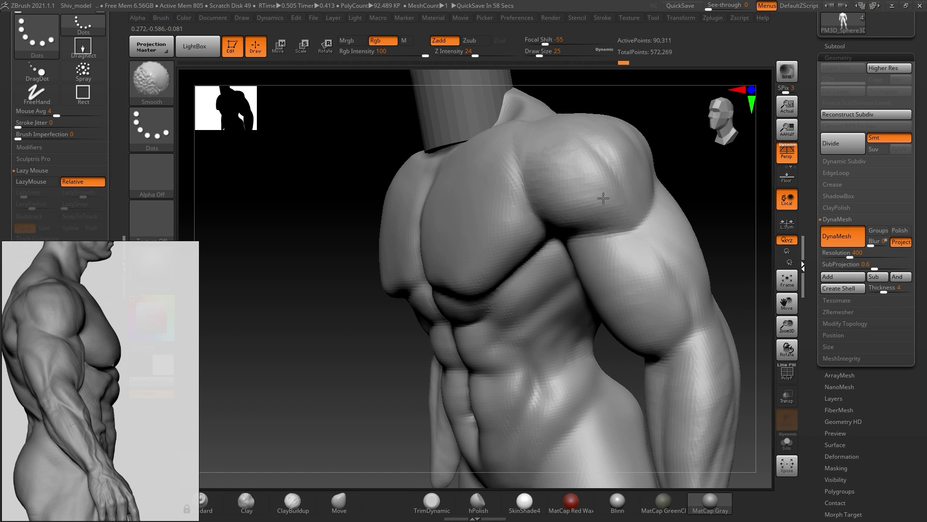
mouse_move(703, 186)
left_mouse_down("alt")
mouse_move(658, 181)
mouse_move(645, 240)
mouse_move(569, 219)
mouse_move(635, 207)
mouse_move(687, 215)
mouse_move(646, 208)
mouse_move(642, 136)
mouse_move(605, 195)
mouse_move(649, 199)
left_mouse_up("alt")
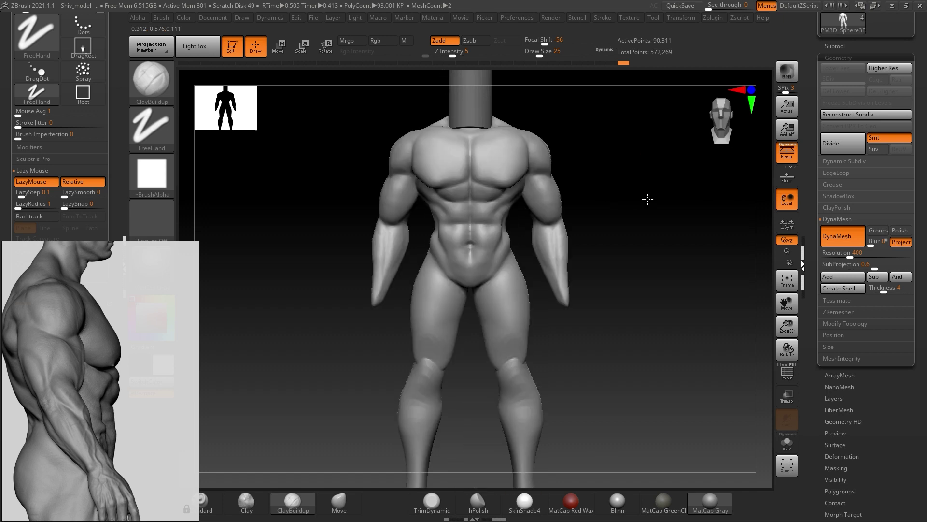
- Save the project, replacing the existing project file
key("ctrl+s")
left_click(645, 281)
key("Return")
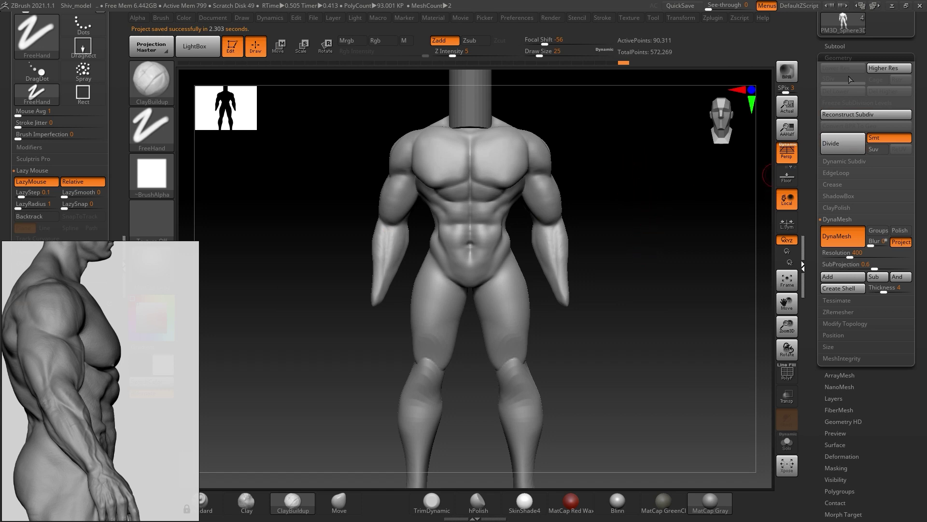
- Make the body copy PM3D_Sphere3D13 the active subtool, ready to move
left_click(848, 46)
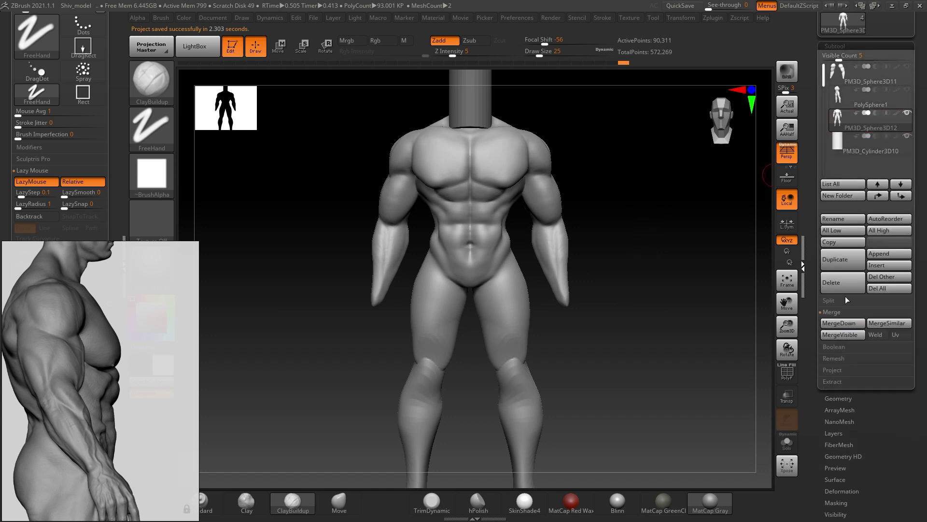
left_click(853, 254)
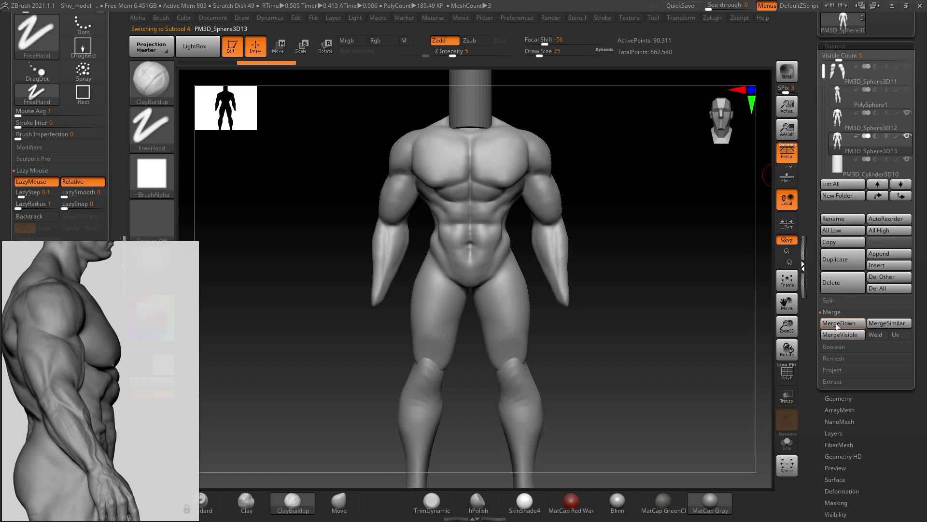
mouse_move(869, 120)
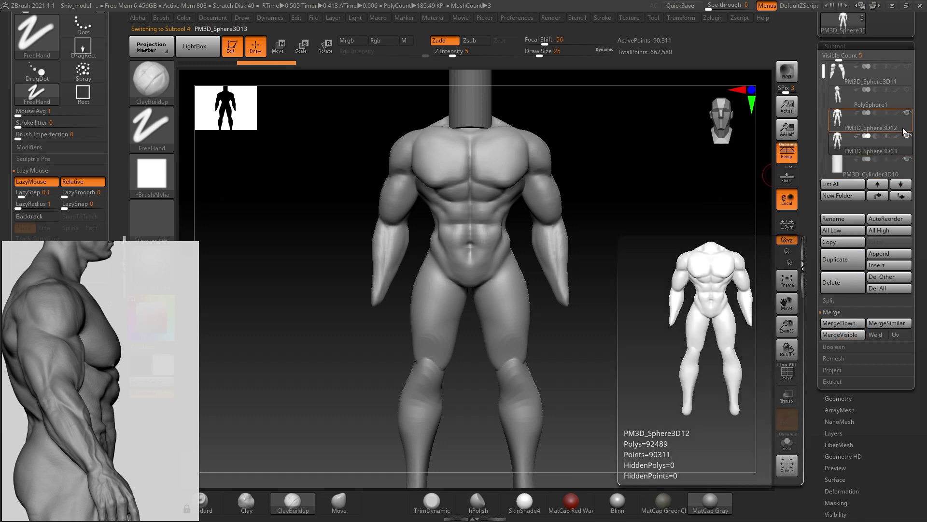
left_click(907, 127)
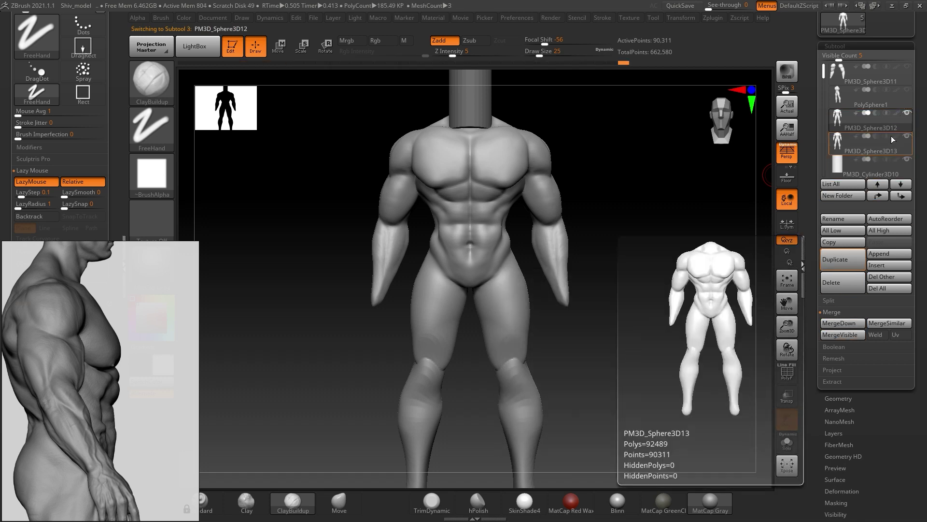
left_click(864, 141)
key("w")
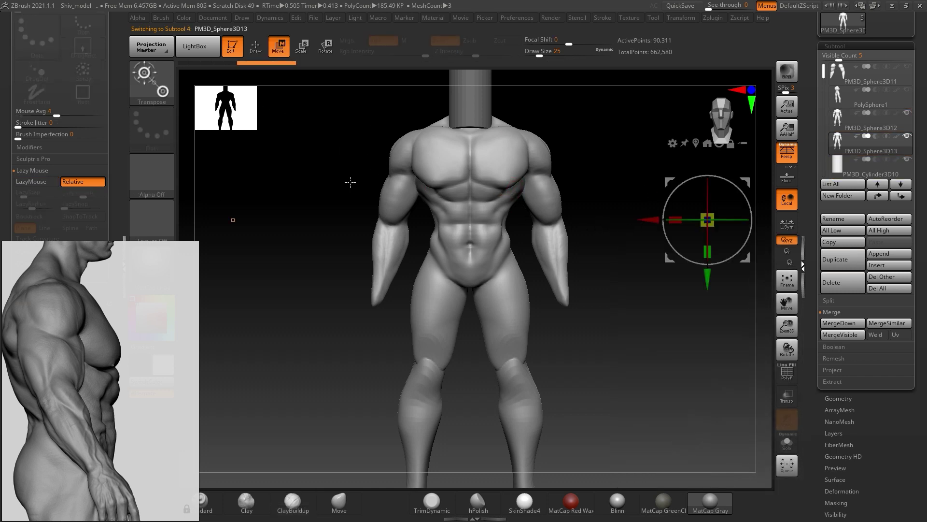
- Slide PM3D_Sphere3D13 left beside the original, then reselect PM3D_Sphere3D12 for sculpting
left_click(706, 148)
left_click_drag(439, 321, 212, 330)
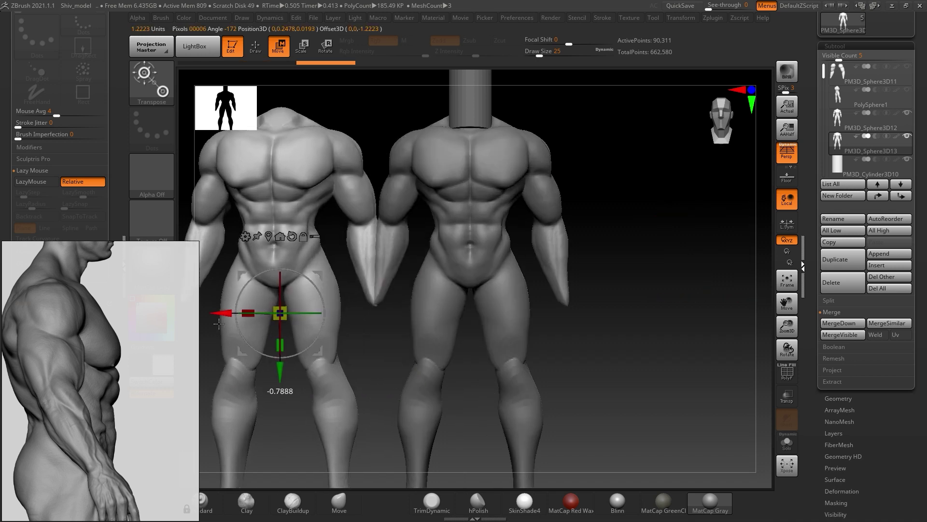
left_click(529, 184, "alt")
key("q")
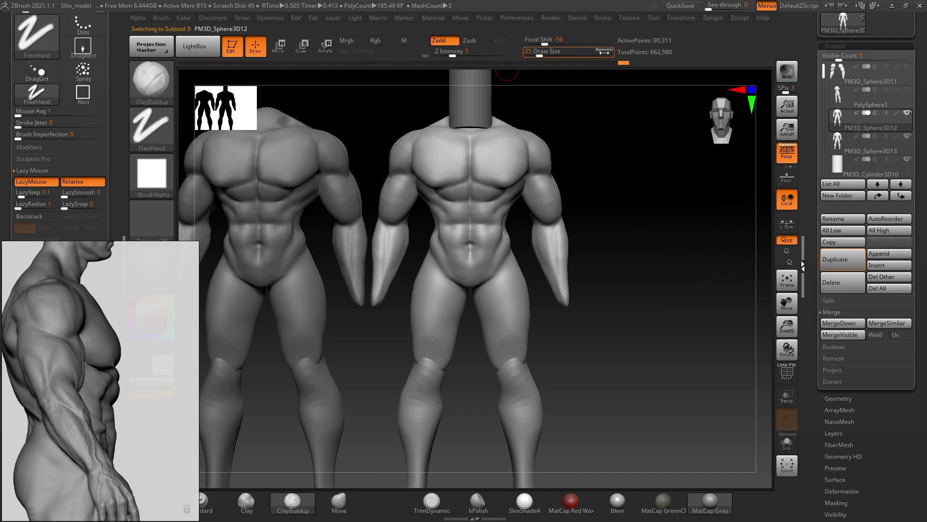
mouse_move(703, 207)
left_mouse_down()
mouse_move(643, 183)
mouse_move(677, 199)
mouse_move(647, 174)
mouse_move(646, 193)
left_mouse_up()
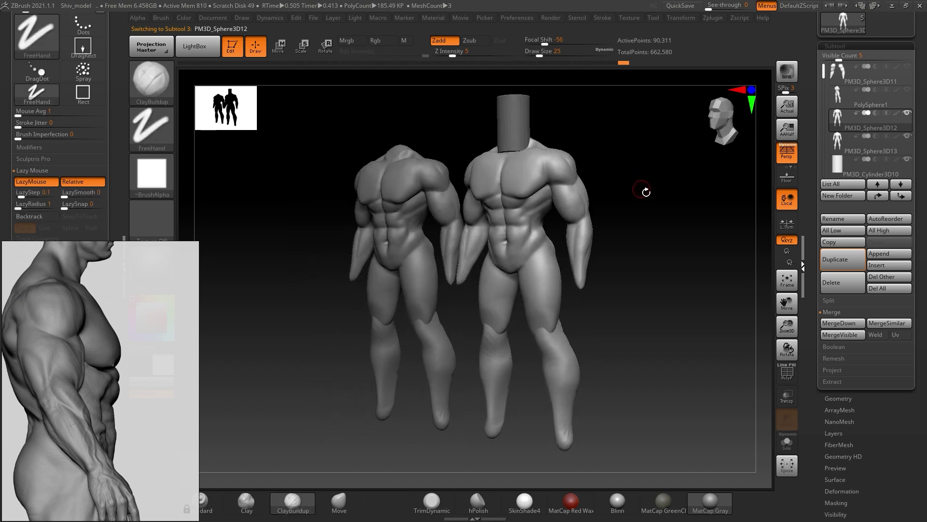
- Scrub the Undo History to revert the right figure to an earlier state
left_click_drag(624, 68, 544, 67)
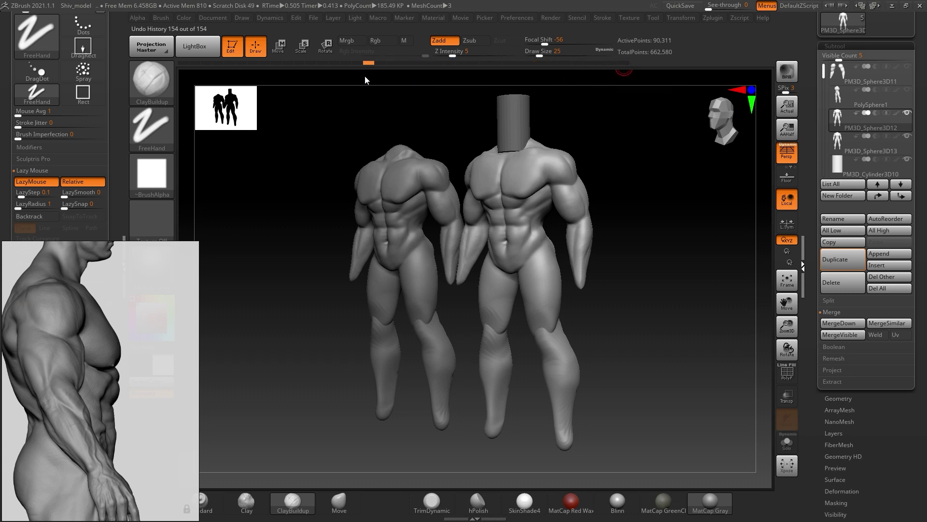
left_click_drag(283, 78, 253, 80)
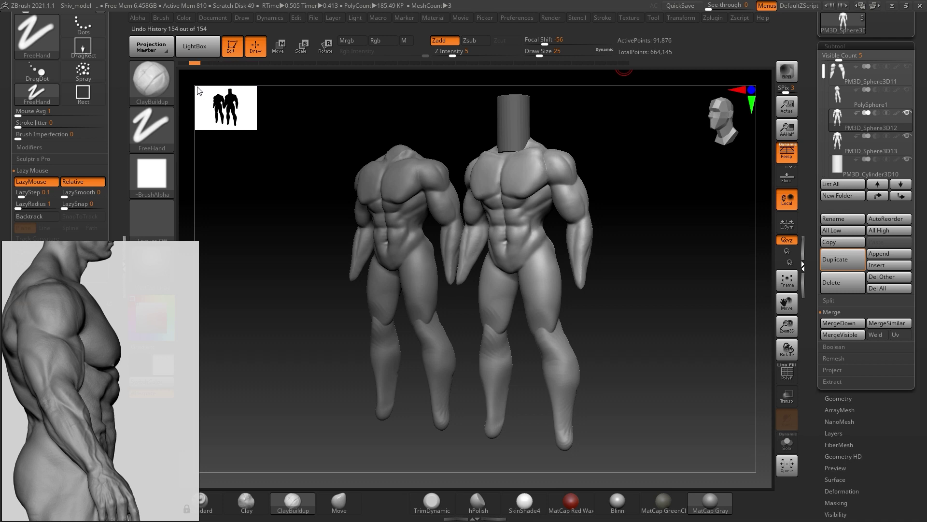
left_click_drag(191, 91, 187, 90)
left_click_drag(618, 190, 552, 198)
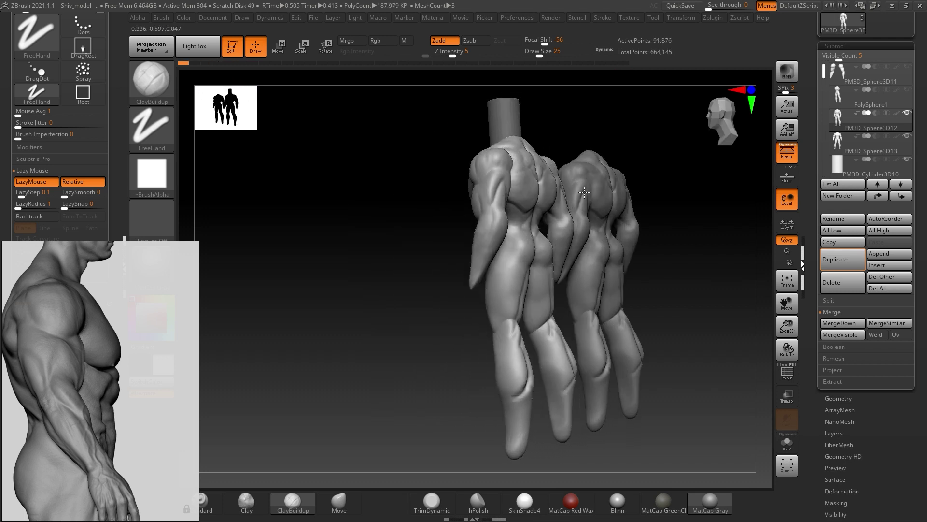
left_click_drag(387, 203, 337, 217)
mouse_move(733, 227)
left_mouse_down()
mouse_move(741, 234)
mouse_move(607, 239)
mouse_move(607, 228)
mouse_move(671, 217)
mouse_move(658, 240)
mouse_move(640, 226)
left_mouse_up()
left_click_drag(185, 69, 207, 65)
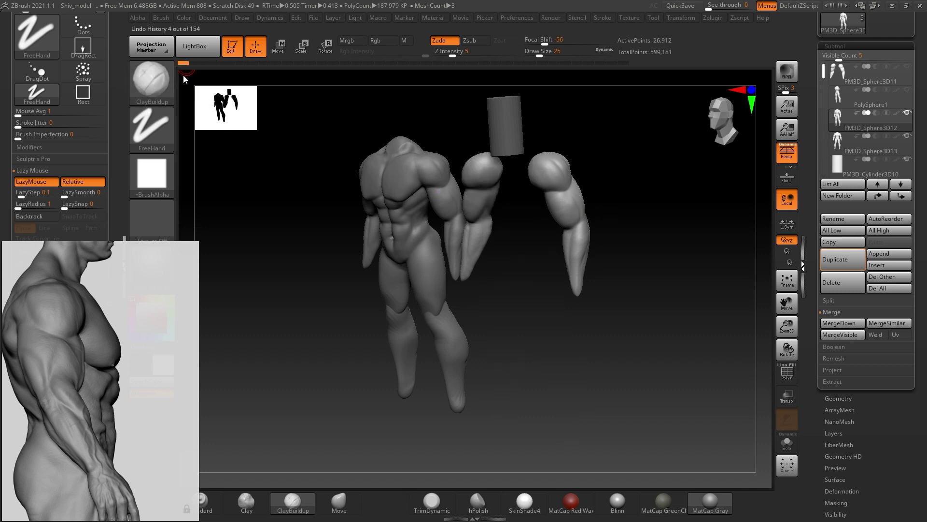
- Unhide the right figure's torso and render a best-quality preview from the front
key("ctrl+shift")
left_click(186, 65, "ctrl+shift")
mouse_move(621, 232)
left_mouse_down("shift")
mouse_move(662, 207)
mouse_move(643, 234)
left_mouse_up("shift")
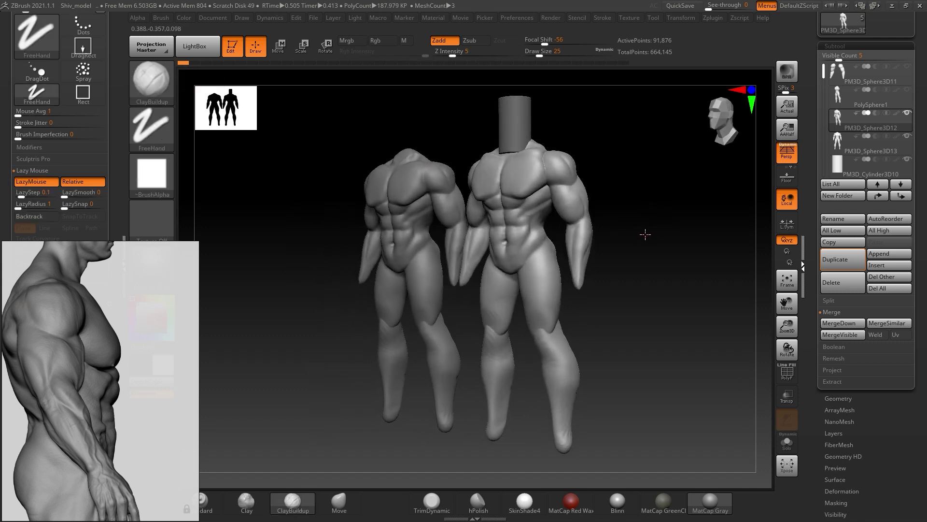
left_click(788, 73)
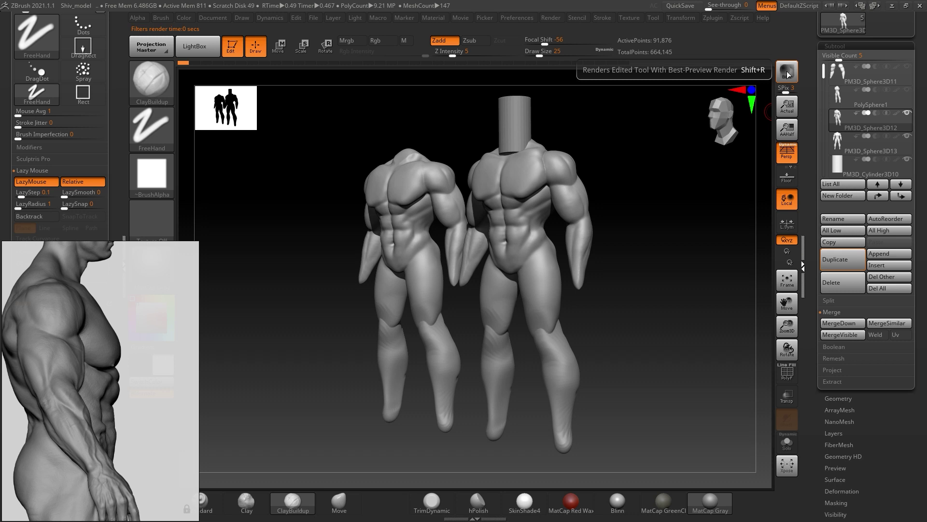
mouse_move(646, 203)
left_mouse_down()
mouse_move(610, 218)
mouse_move(645, 217)
mouse_move(633, 250)
left_mouse_up()
left_click(787, 71)
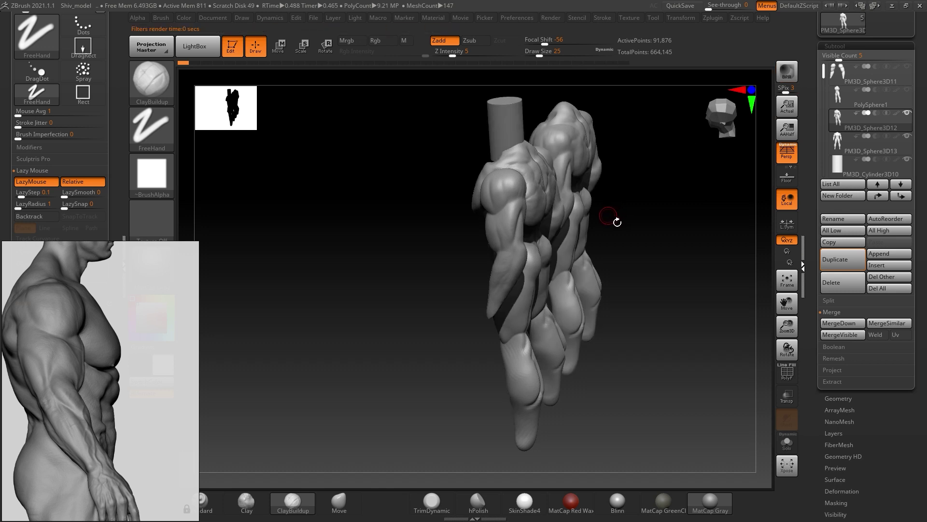
mouse_move(687, 217)
left_mouse_down()
mouse_move(631, 222)
mouse_move(625, 203)
mouse_move(636, 216)
mouse_move(625, 213)
mouse_move(659, 222)
mouse_move(643, 230)
mouse_move(650, 225)
left_mouse_up()
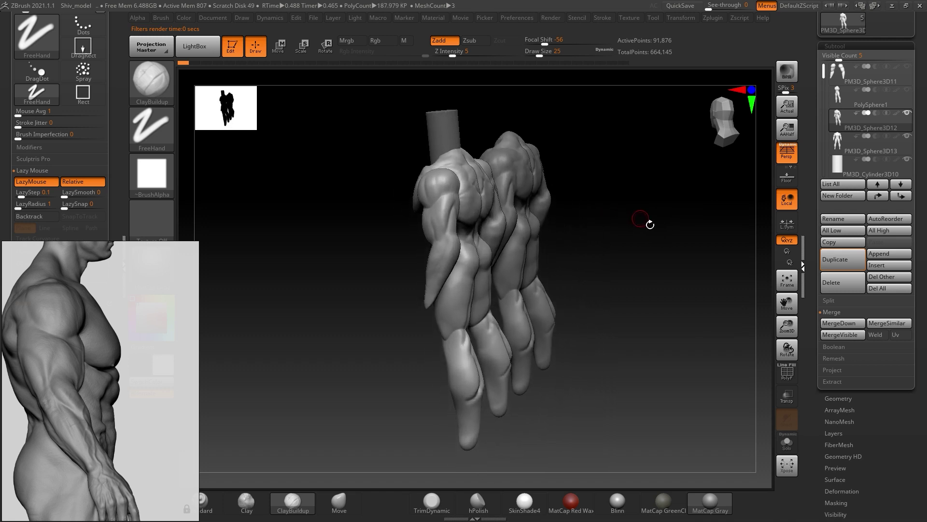
left_click(795, 78)
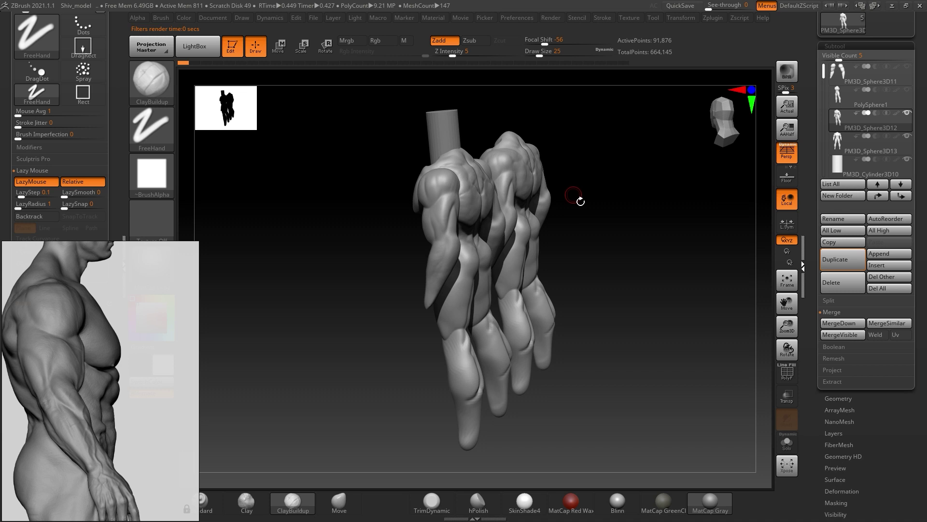
mouse_move(598, 231)
left_mouse_down("shift")
mouse_move(648, 224)
mouse_move(665, 205)
mouse_move(760, 176)
left_mouse_up("shift")
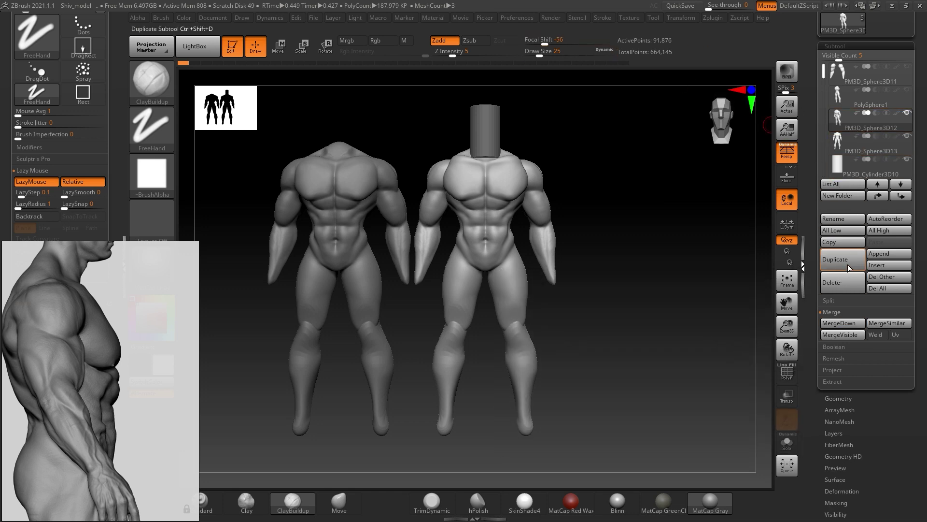
- Delete the right-hand body copy and centre the remaining figure at X position 0
left_click(844, 282)
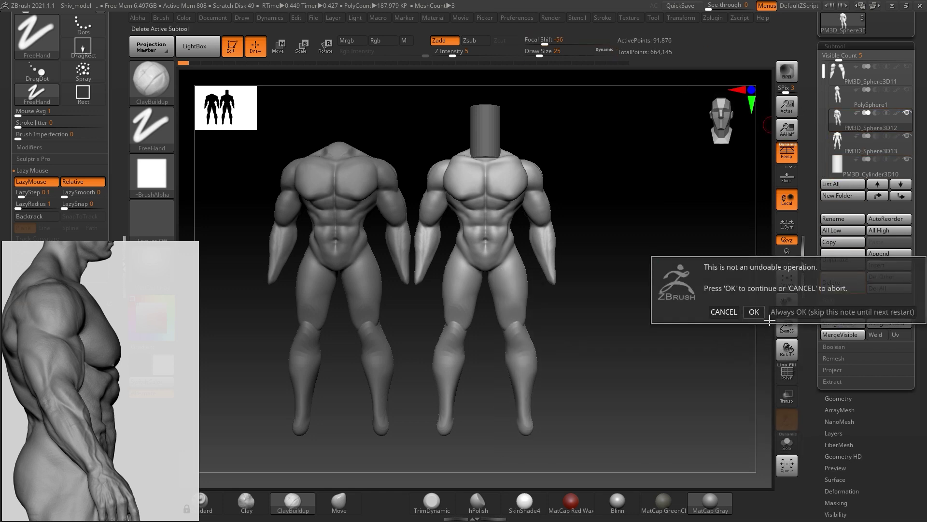
left_click(754, 312)
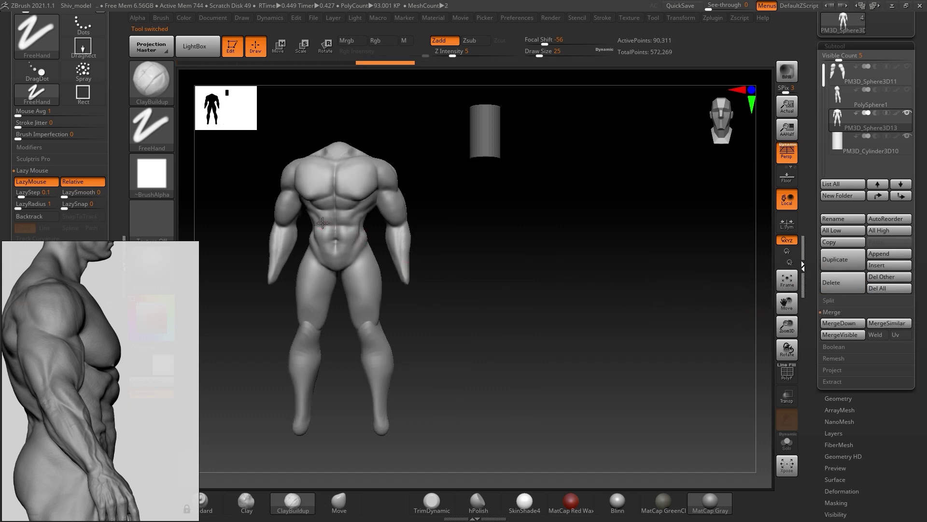
left_click(838, 399)
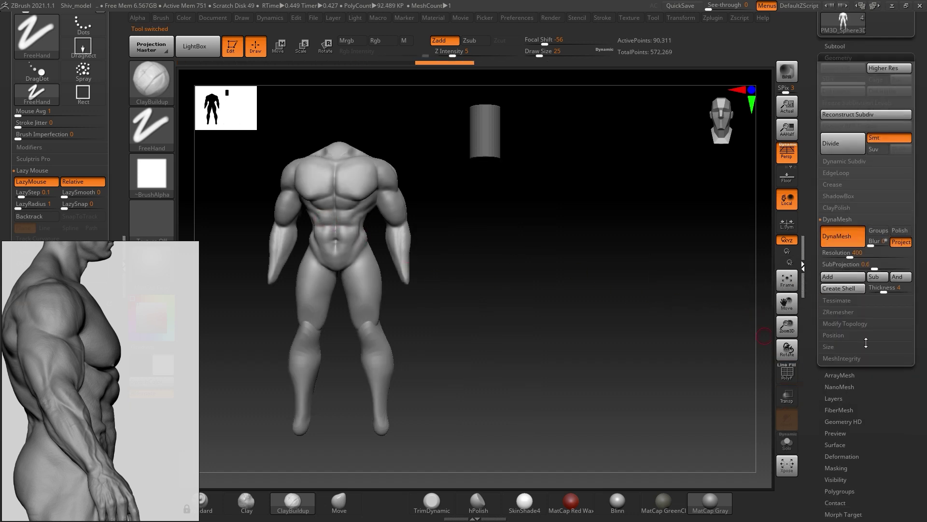
left_click(858, 334)
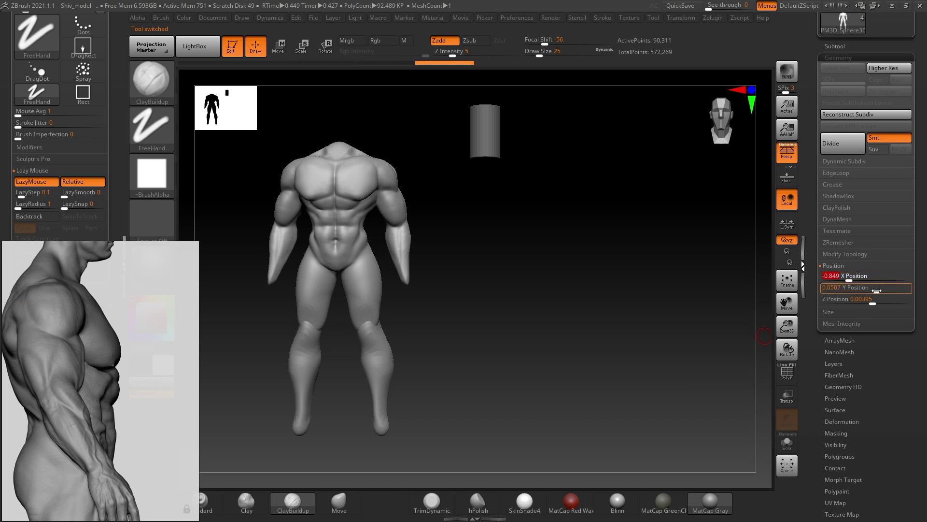
type("0")
key("Return")
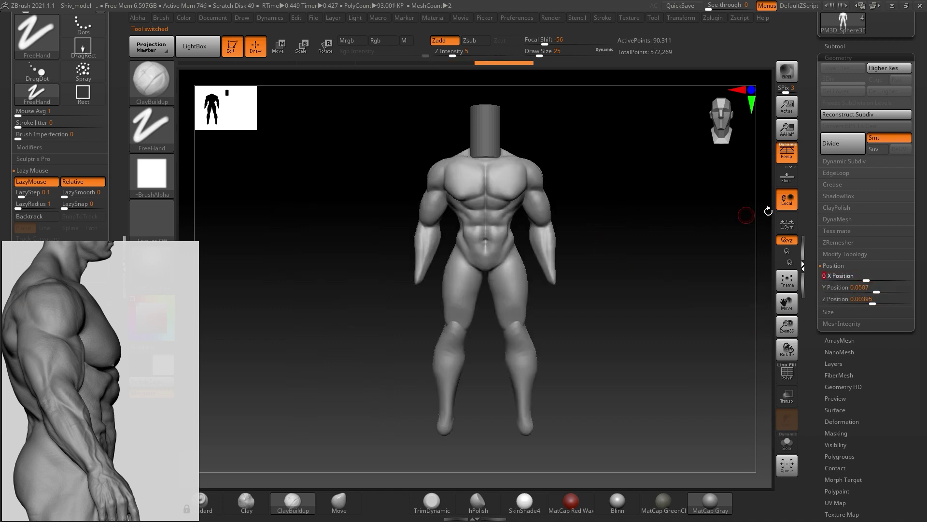
- Open the DynaMesh settings and start saving the project
left_click(845, 233)
left_click(846, 220)
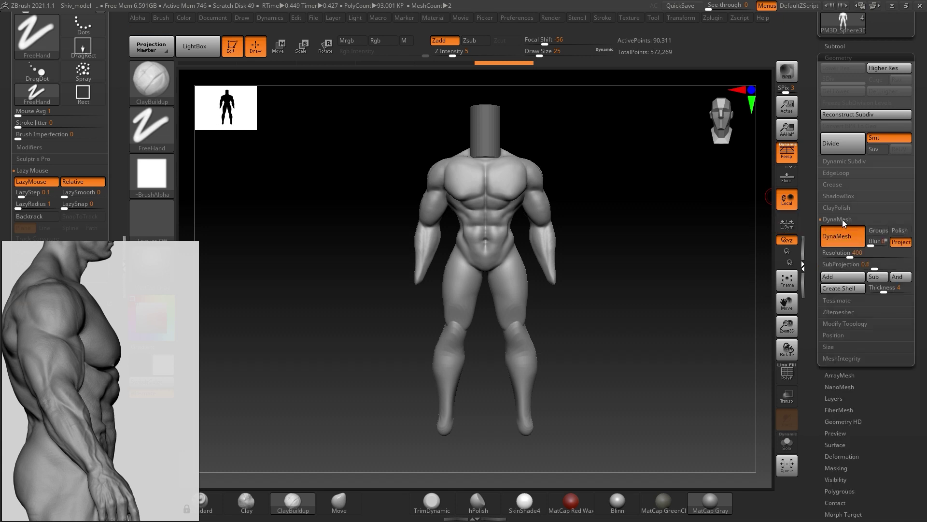
key("ctrl+s")
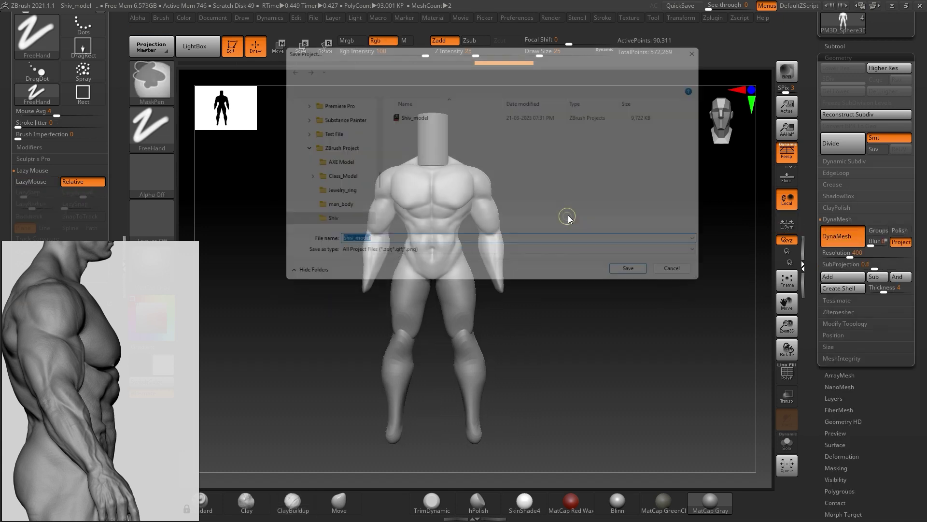
- Confirm replacing Shiv_model.zpr and orbit to a rear three-quarter view
left_click(645, 280)
left_click(502, 255)
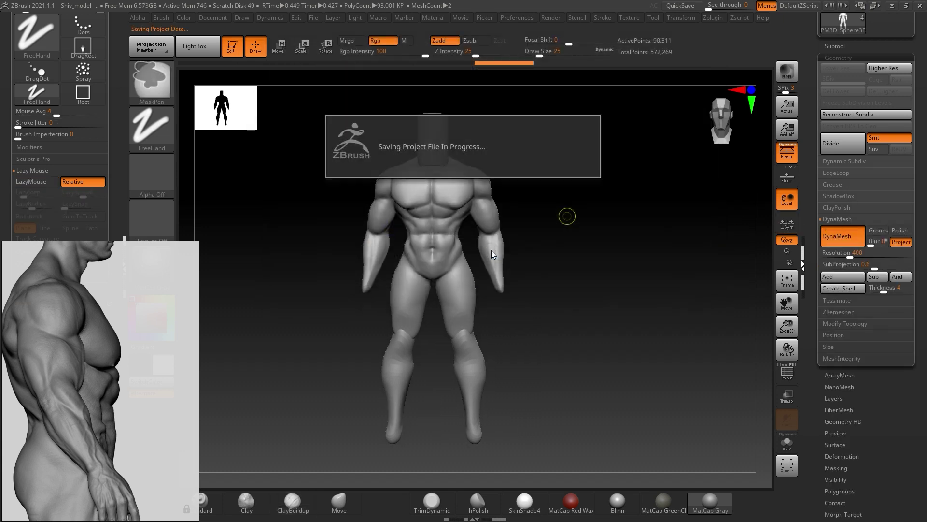
mouse_move(544, 246)
left_mouse_down()
mouse_move(577, 233)
mouse_move(667, 241)
left_mouse_up()
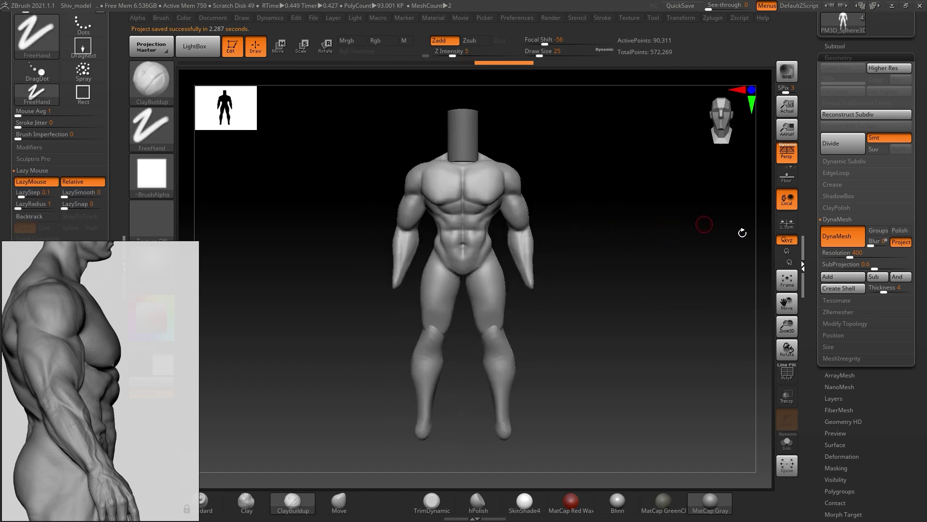
- Inspect the figure's back, then save over Shiv_model.zpr again
left_click_drag(820, 178, 780, 267)
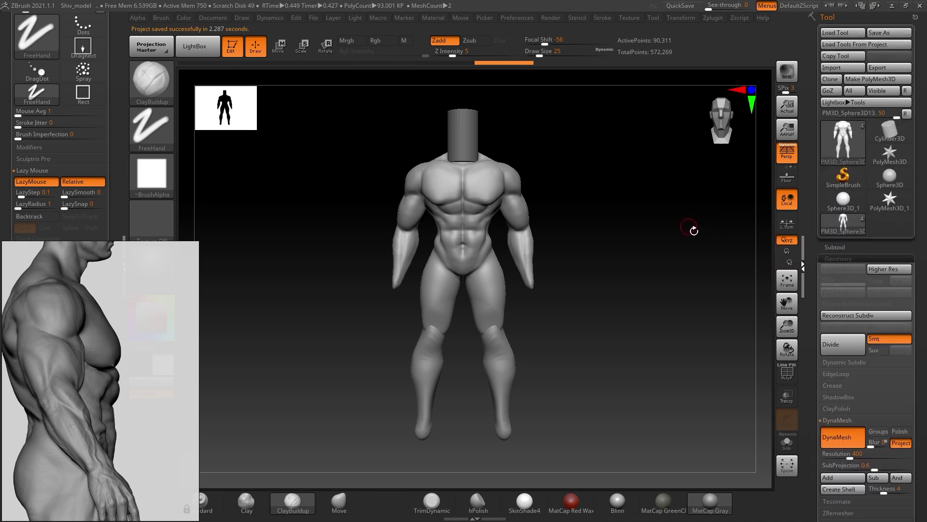
mouse_move(628, 253)
left_mouse_down()
mouse_move(511, 263)
mouse_move(572, 262)
mouse_move(549, 267)
mouse_move(604, 262)
mouse_move(481, 264)
mouse_move(512, 265)
mouse_move(408, 282)
mouse_move(572, 251)
mouse_move(523, 251)
left_mouse_up()
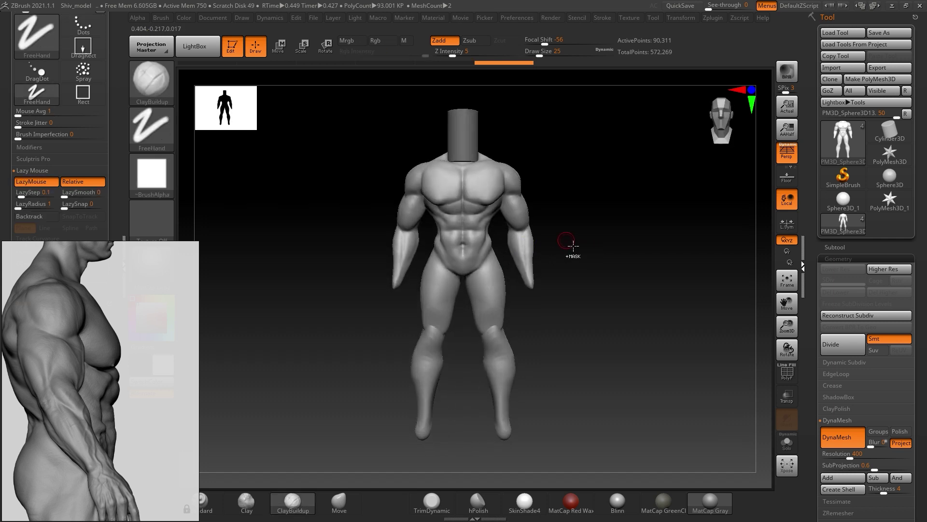
key("ctrl+s")
key("Return")
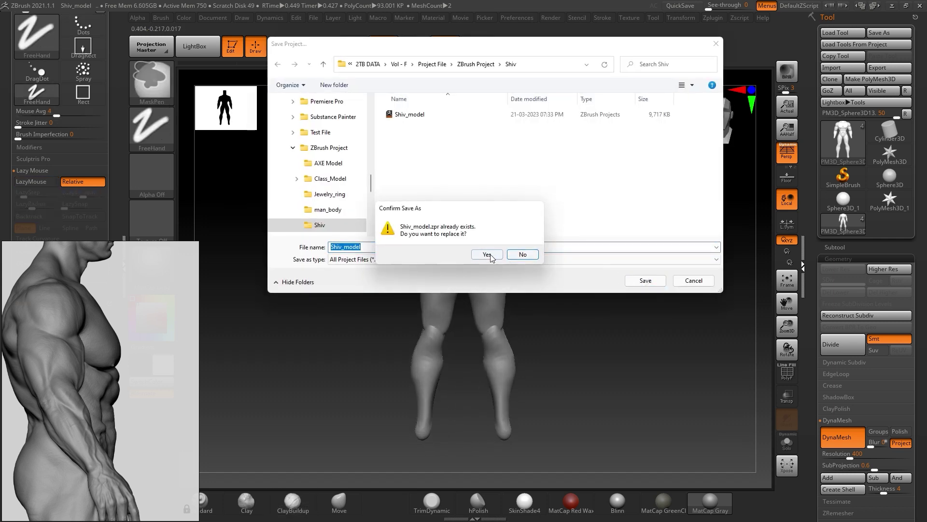